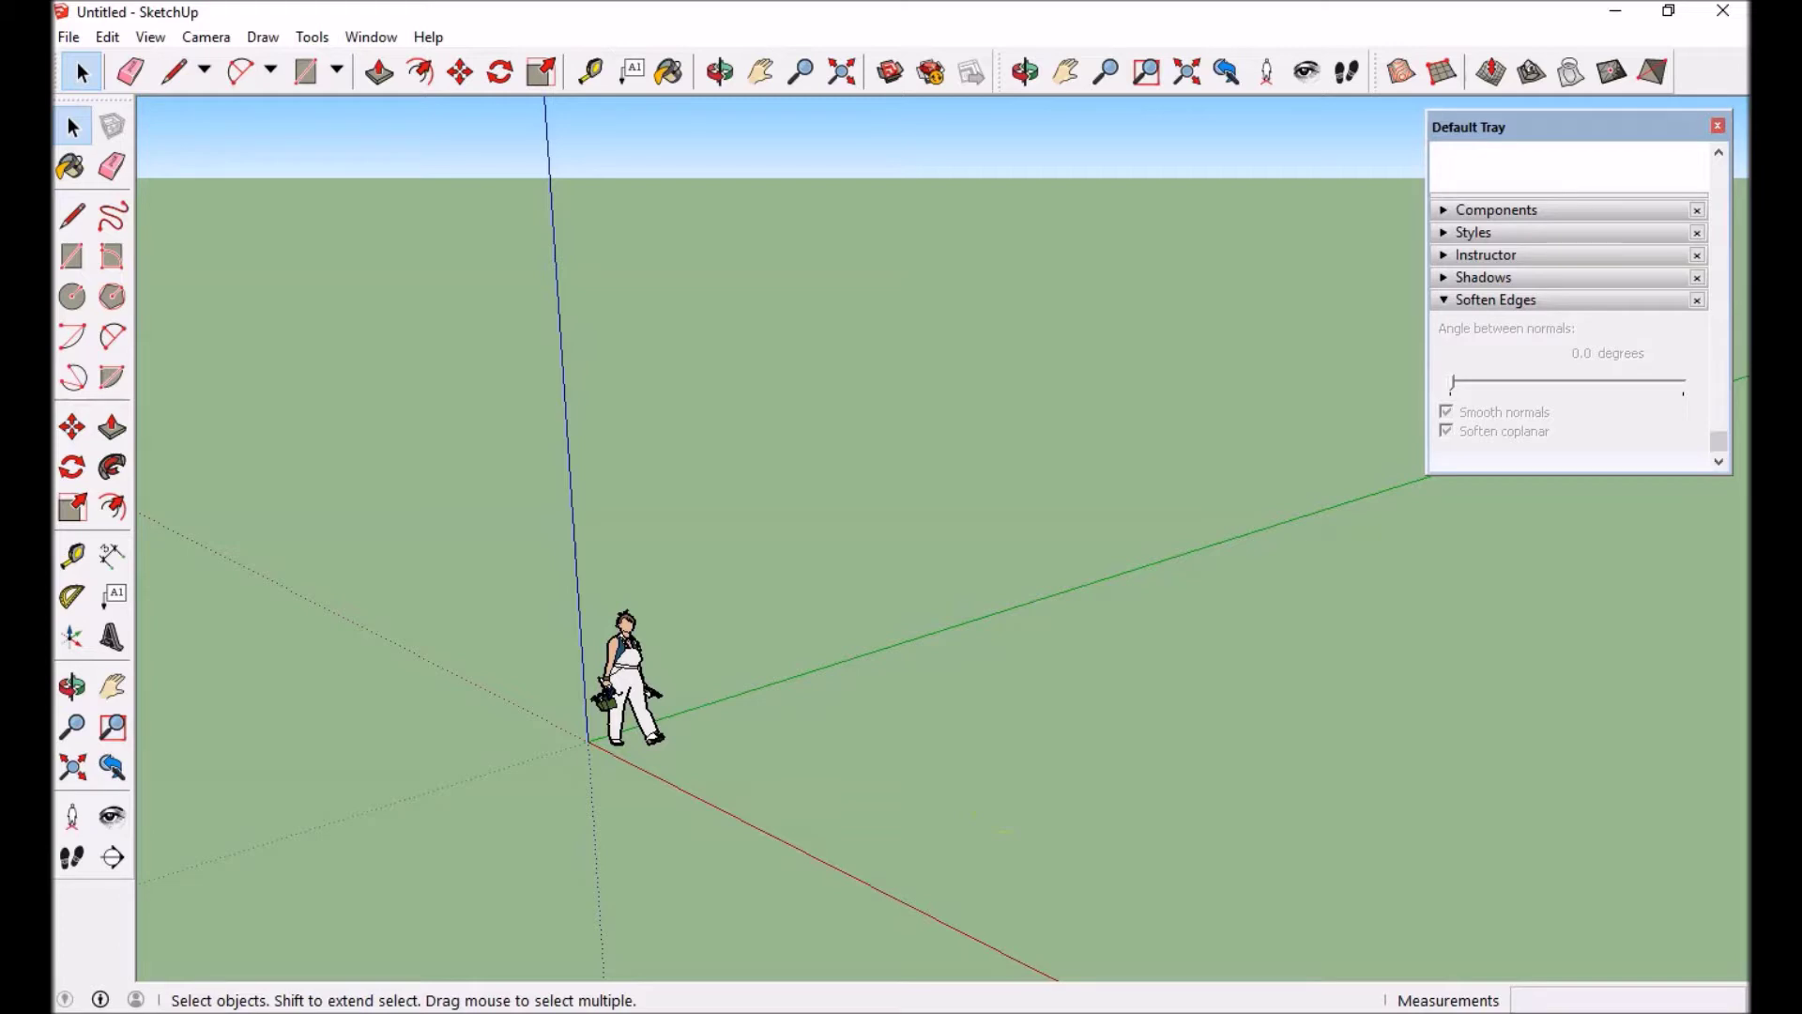
- Draw a roughly square upright rectangle facing front, with its first corner near the green axis behind the person figure
key(r)
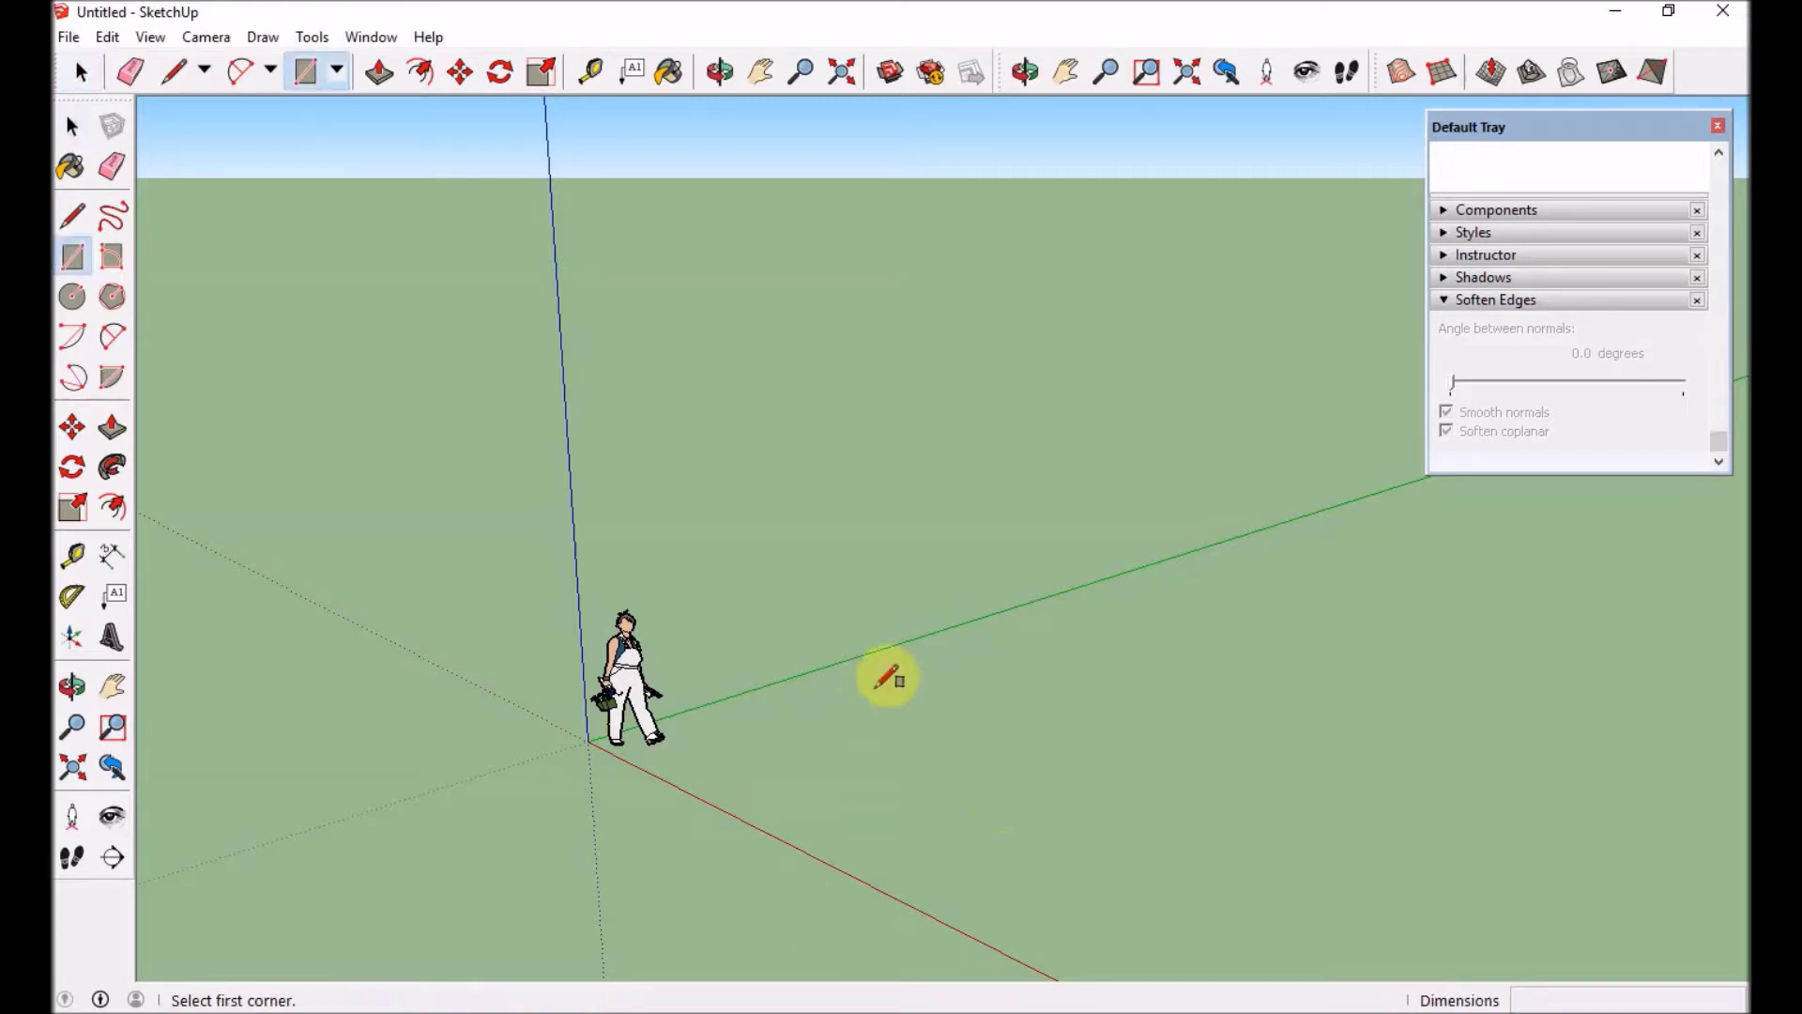
middle_drag(893, 707, 686, 855)
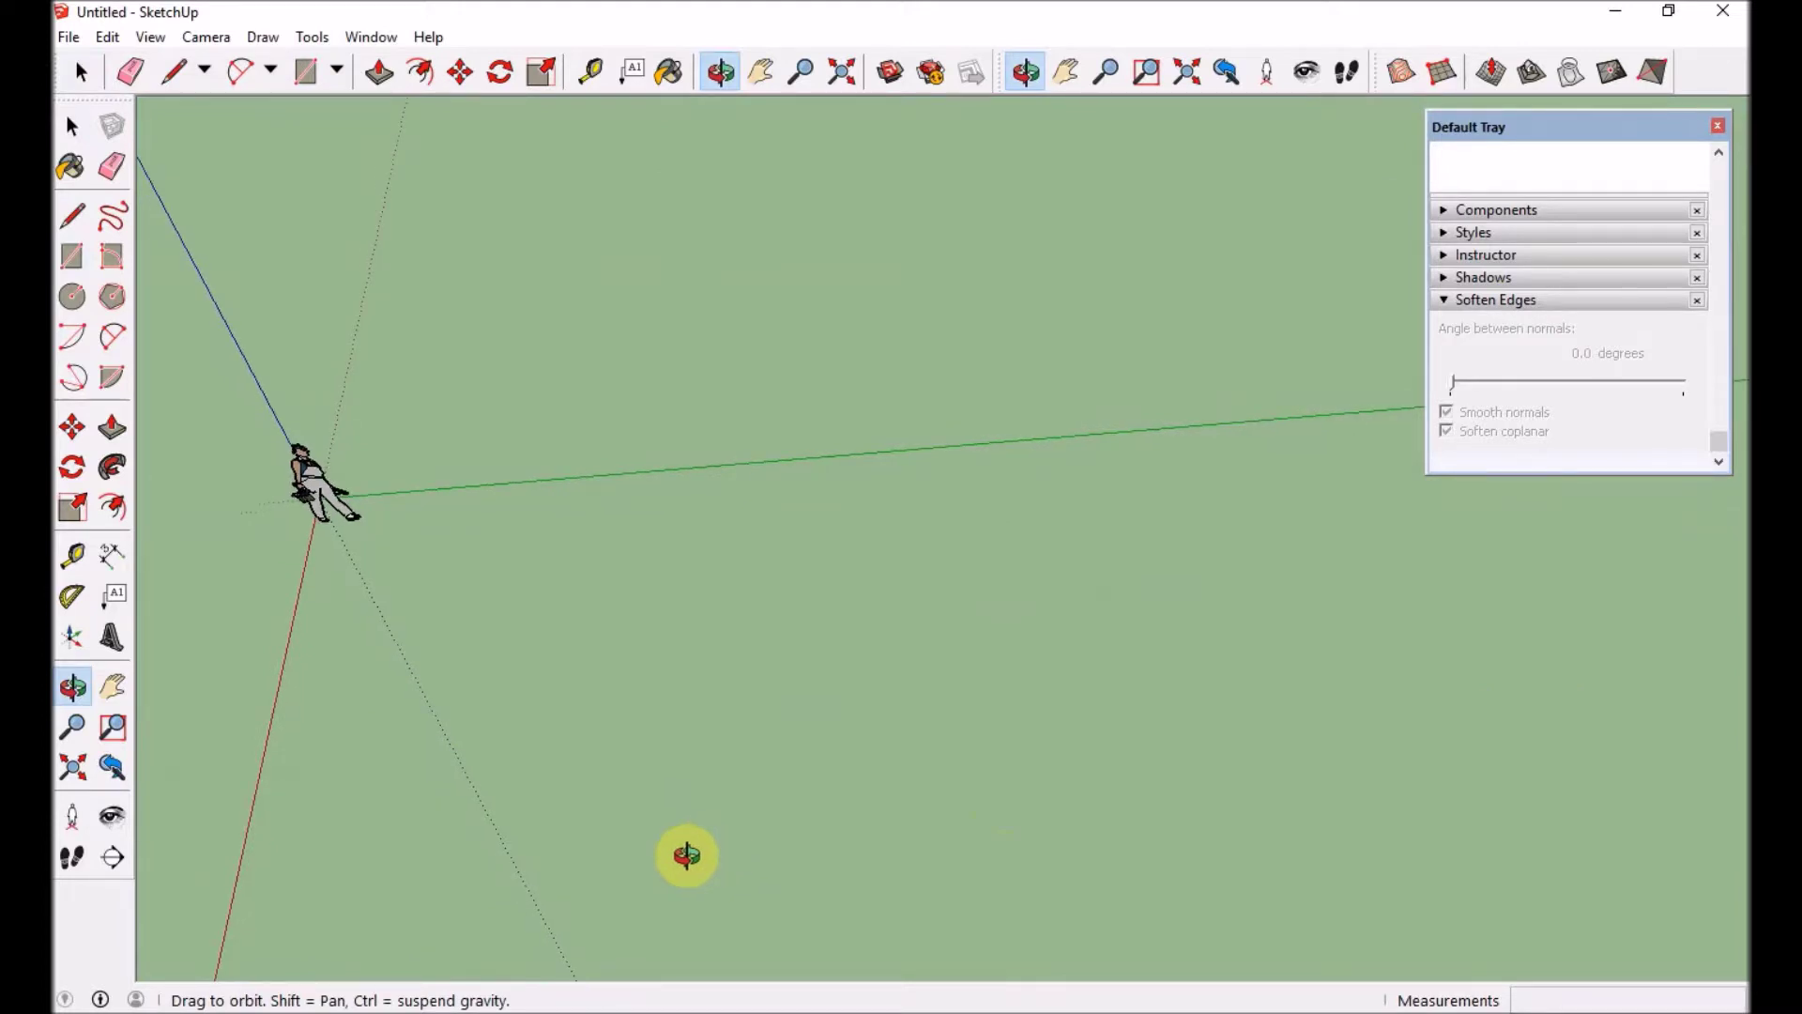
middle_drag(686, 855, 1509, 447)
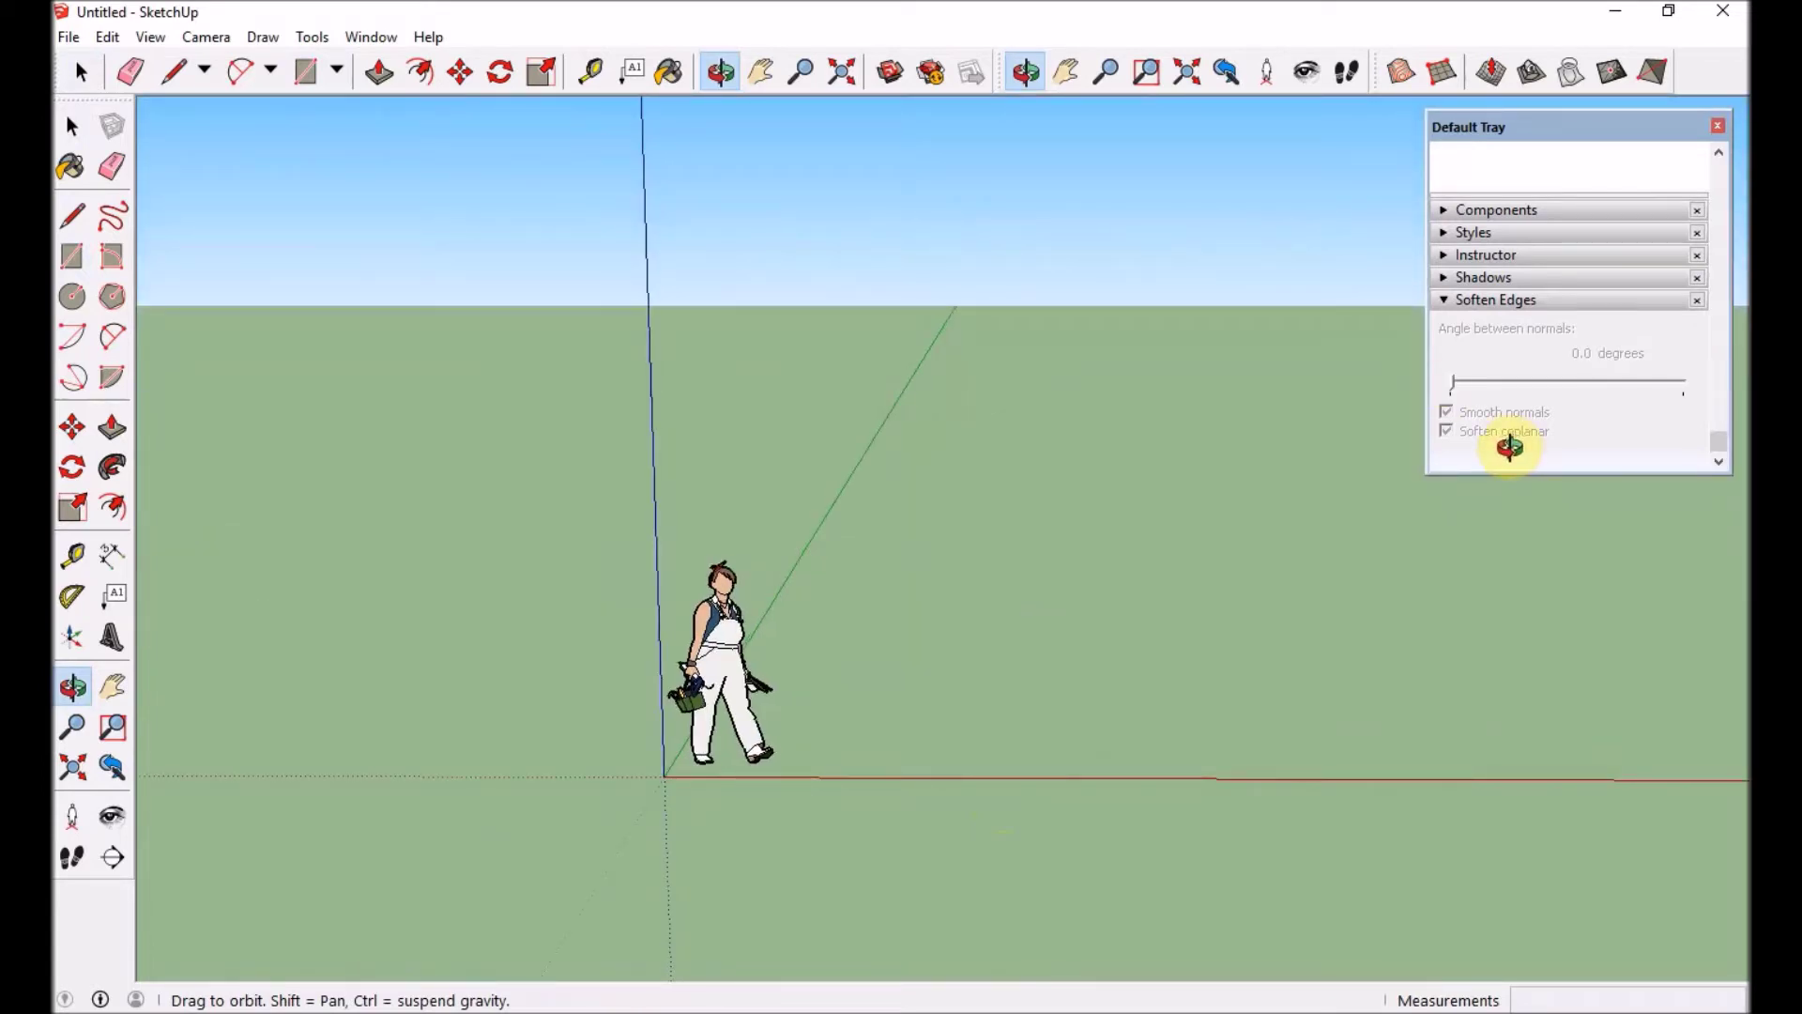
key(r)
click(898, 400)
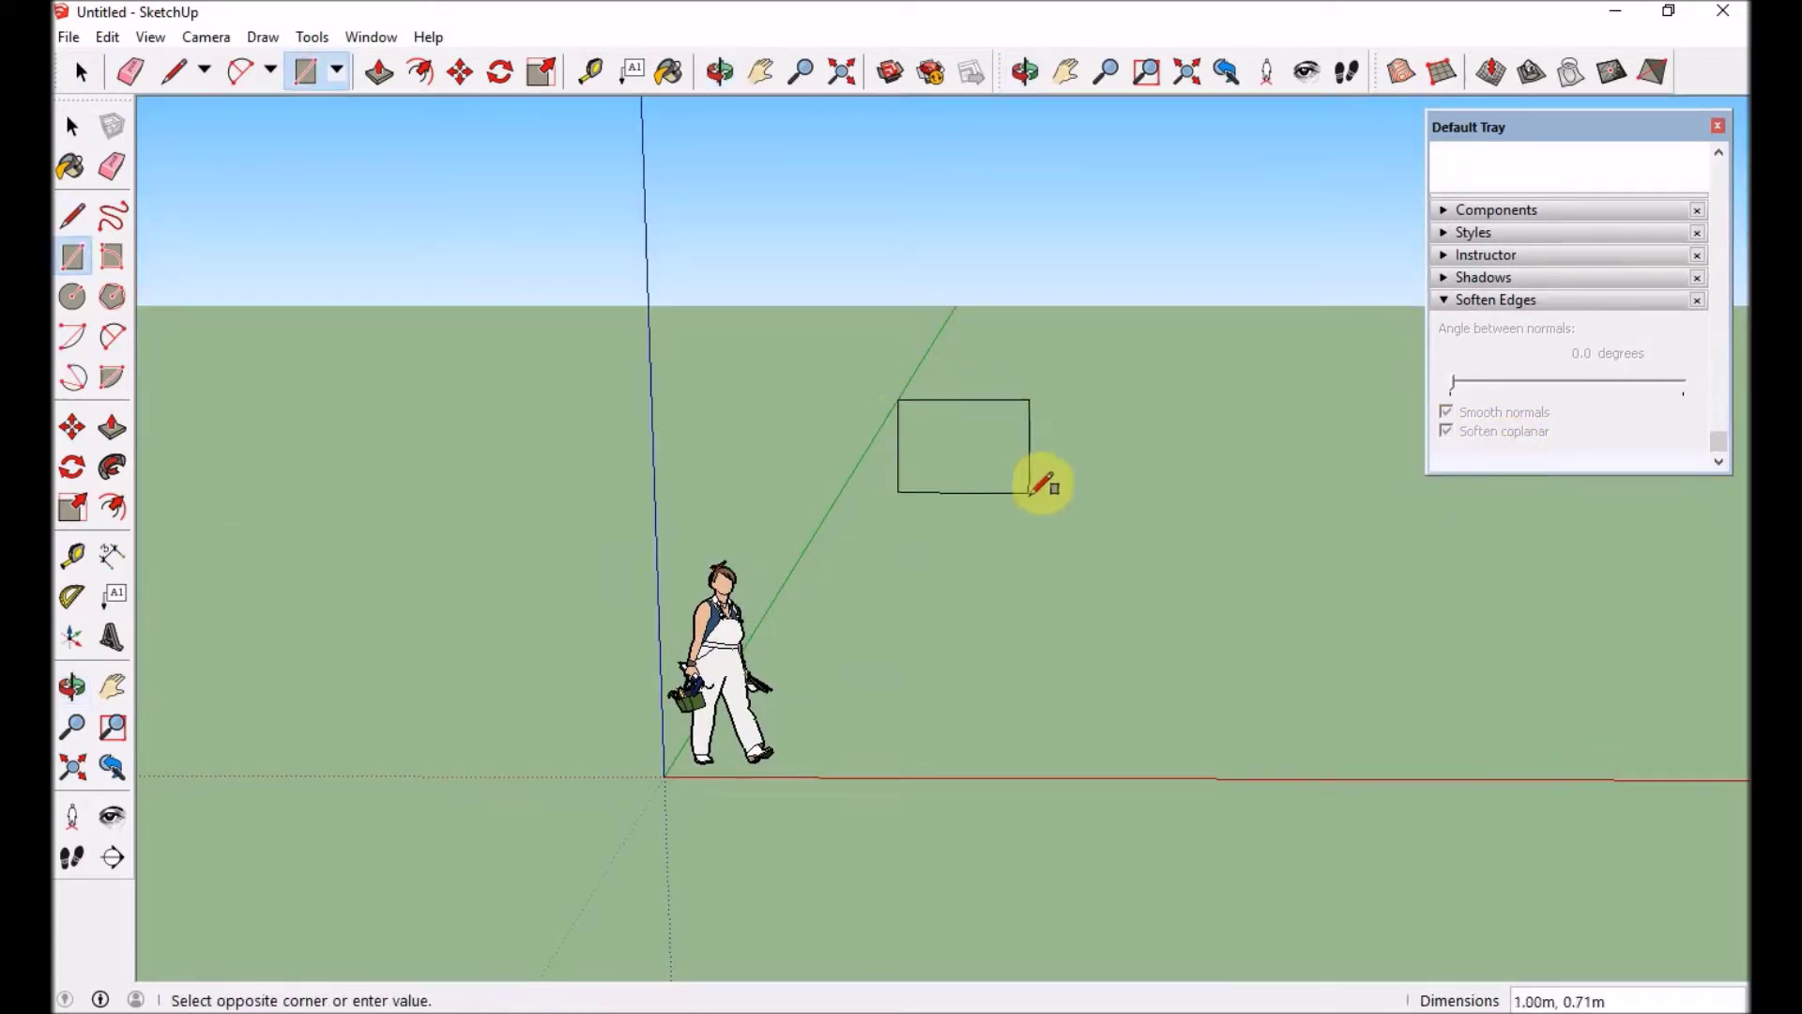
click(1098, 595)
- Move the upright square about 11.7 m back along the green axis and scale it up from its corner
key(p)
middle_drag(1078, 595, 843, 720)
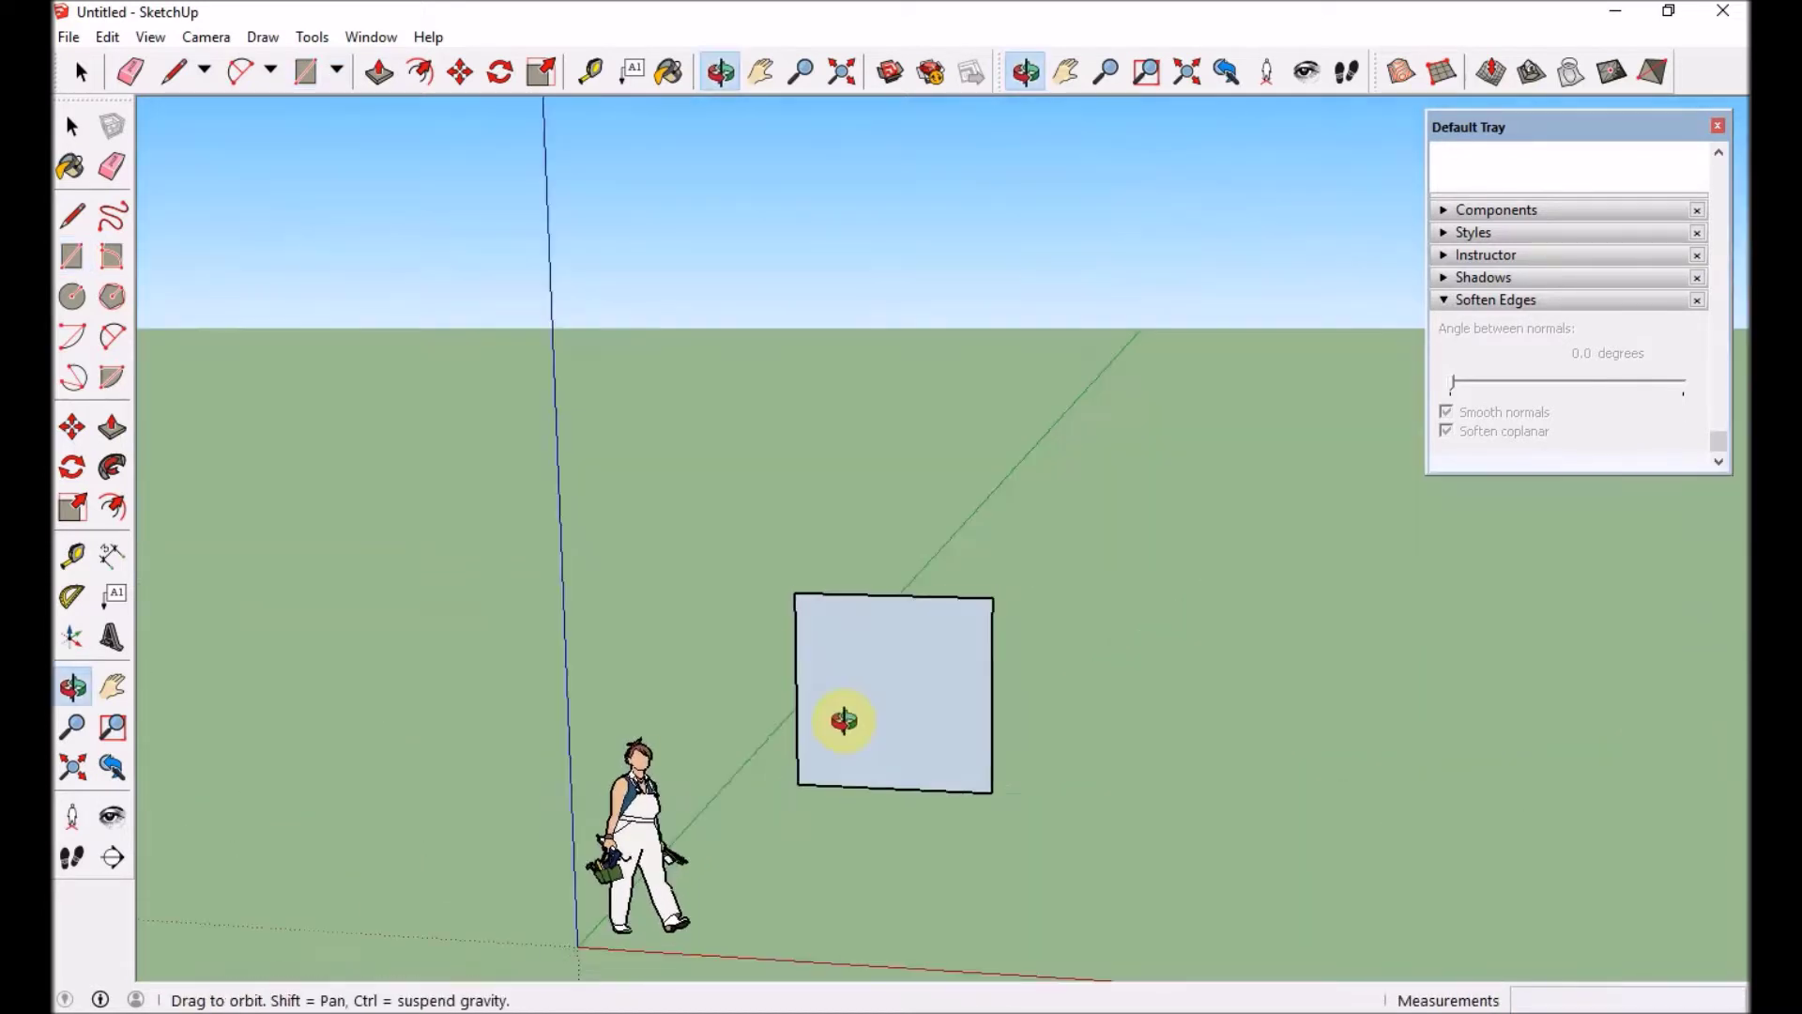
key(m)
click(865, 725)
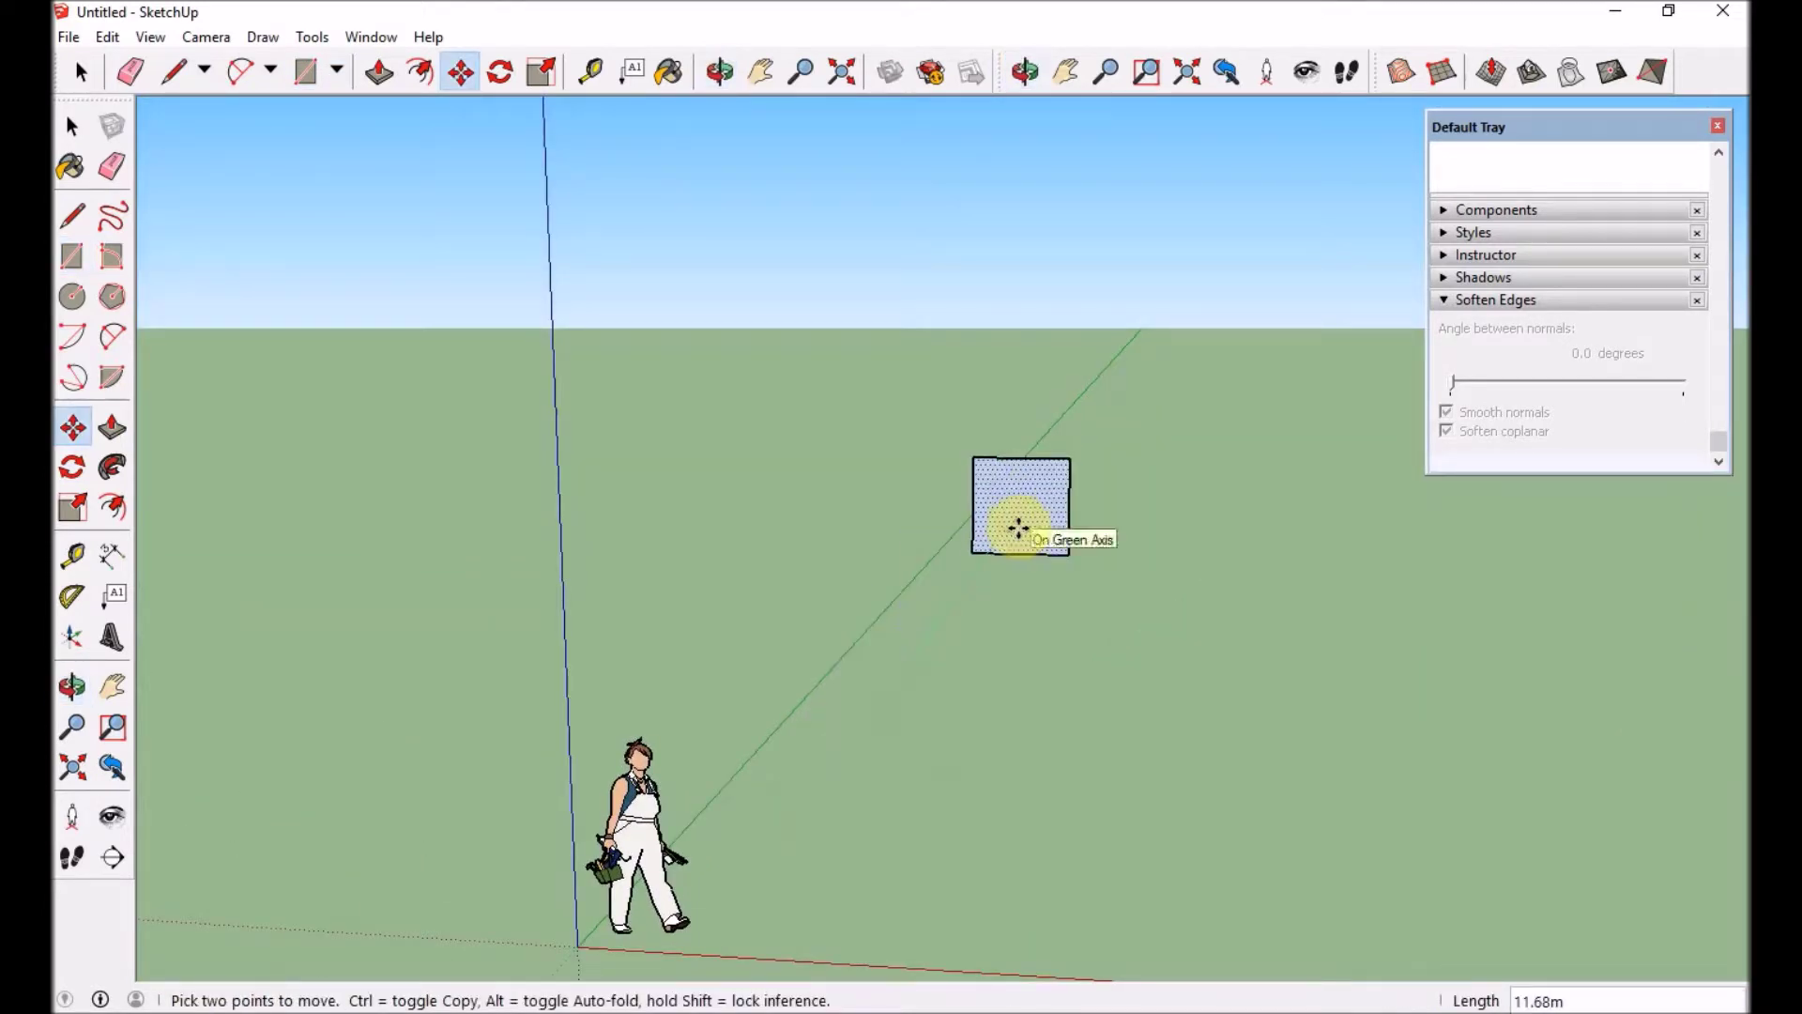
click(1018, 528)
key(s)
drag(1051, 560, 1158, 633)
key(o)
scroll(1045, 576, up, 3)
scroll(1045, 577, up, 3)
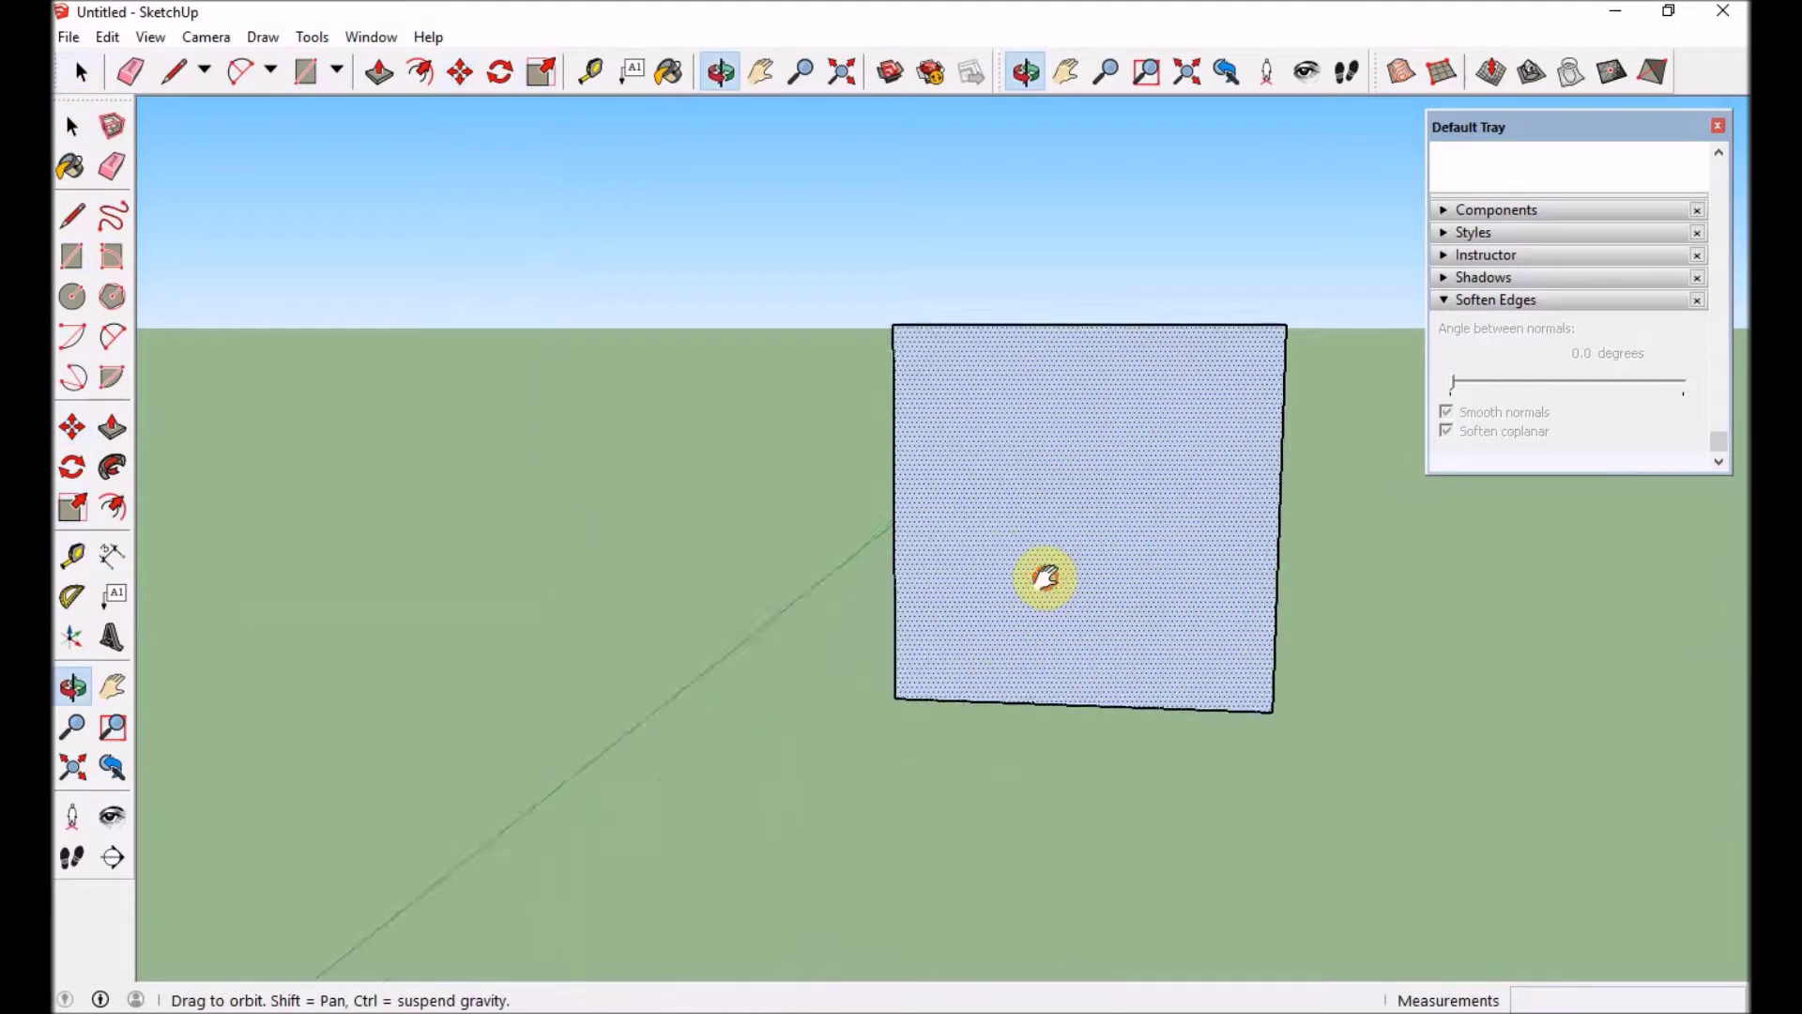
shift+middle_drag(1046, 579, 1023, 675)
middle_drag(1051, 639, 1079, 597)
key(a)
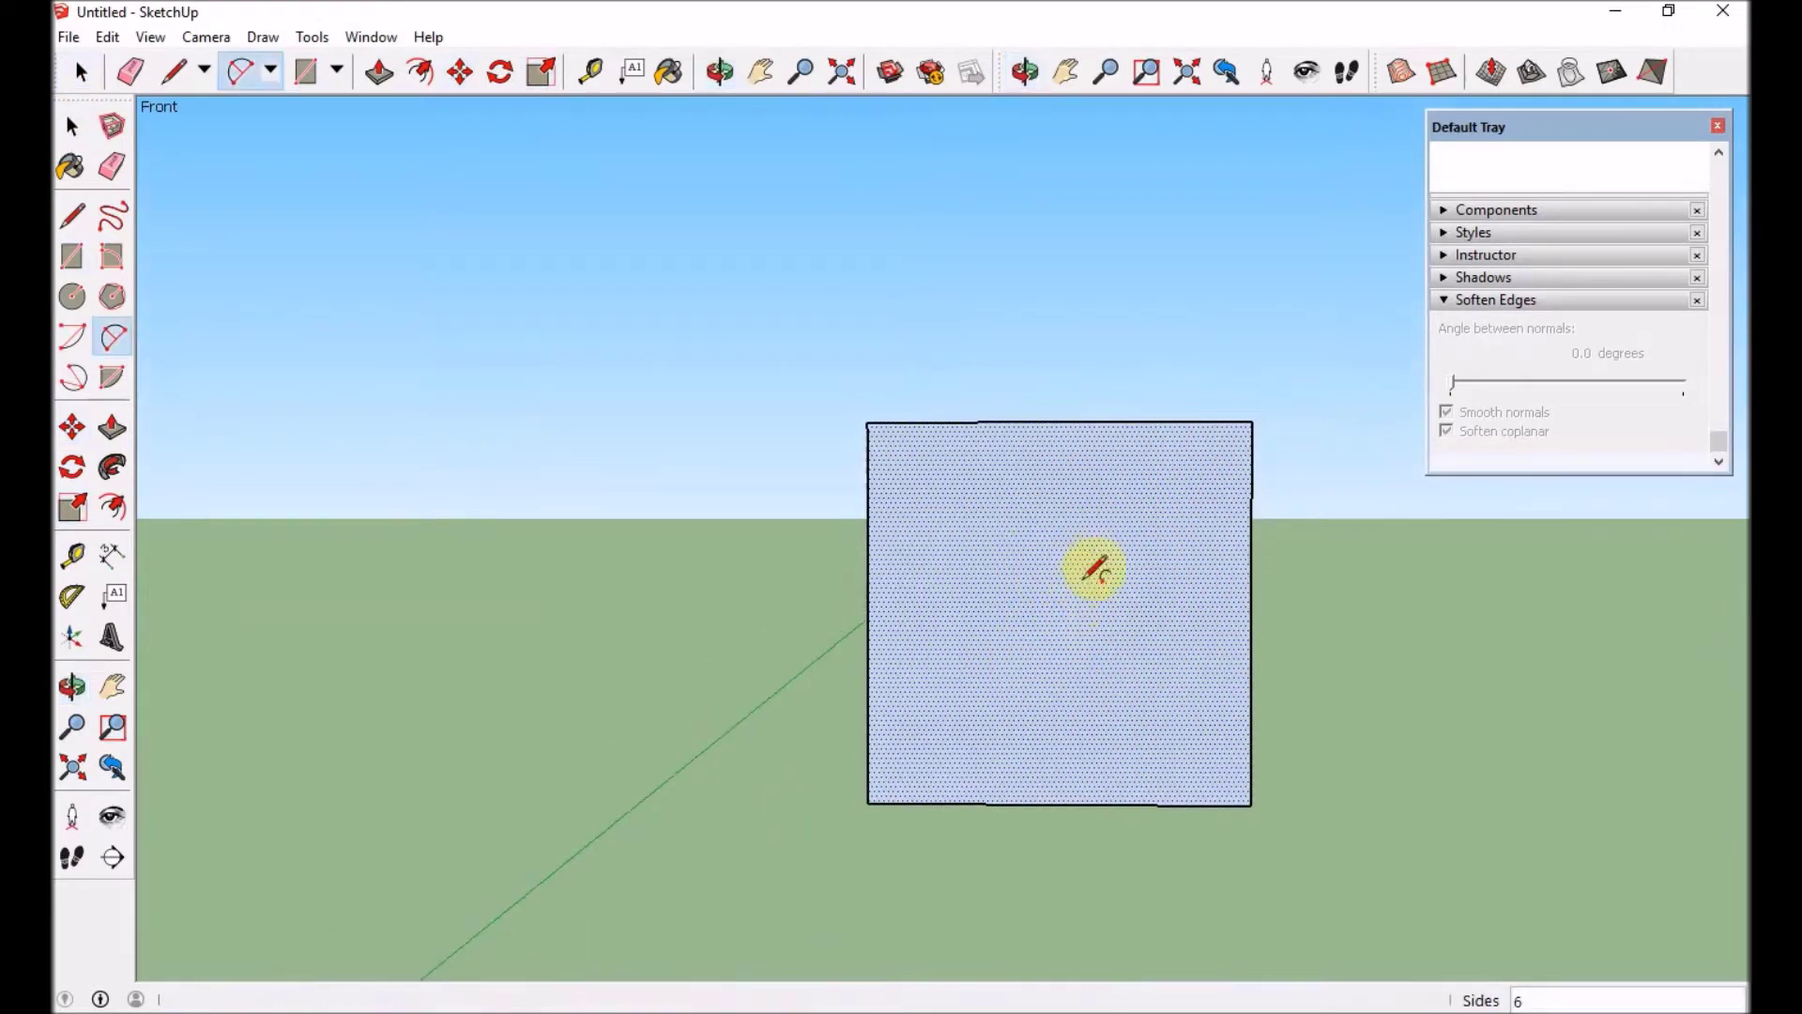
click(866, 422)
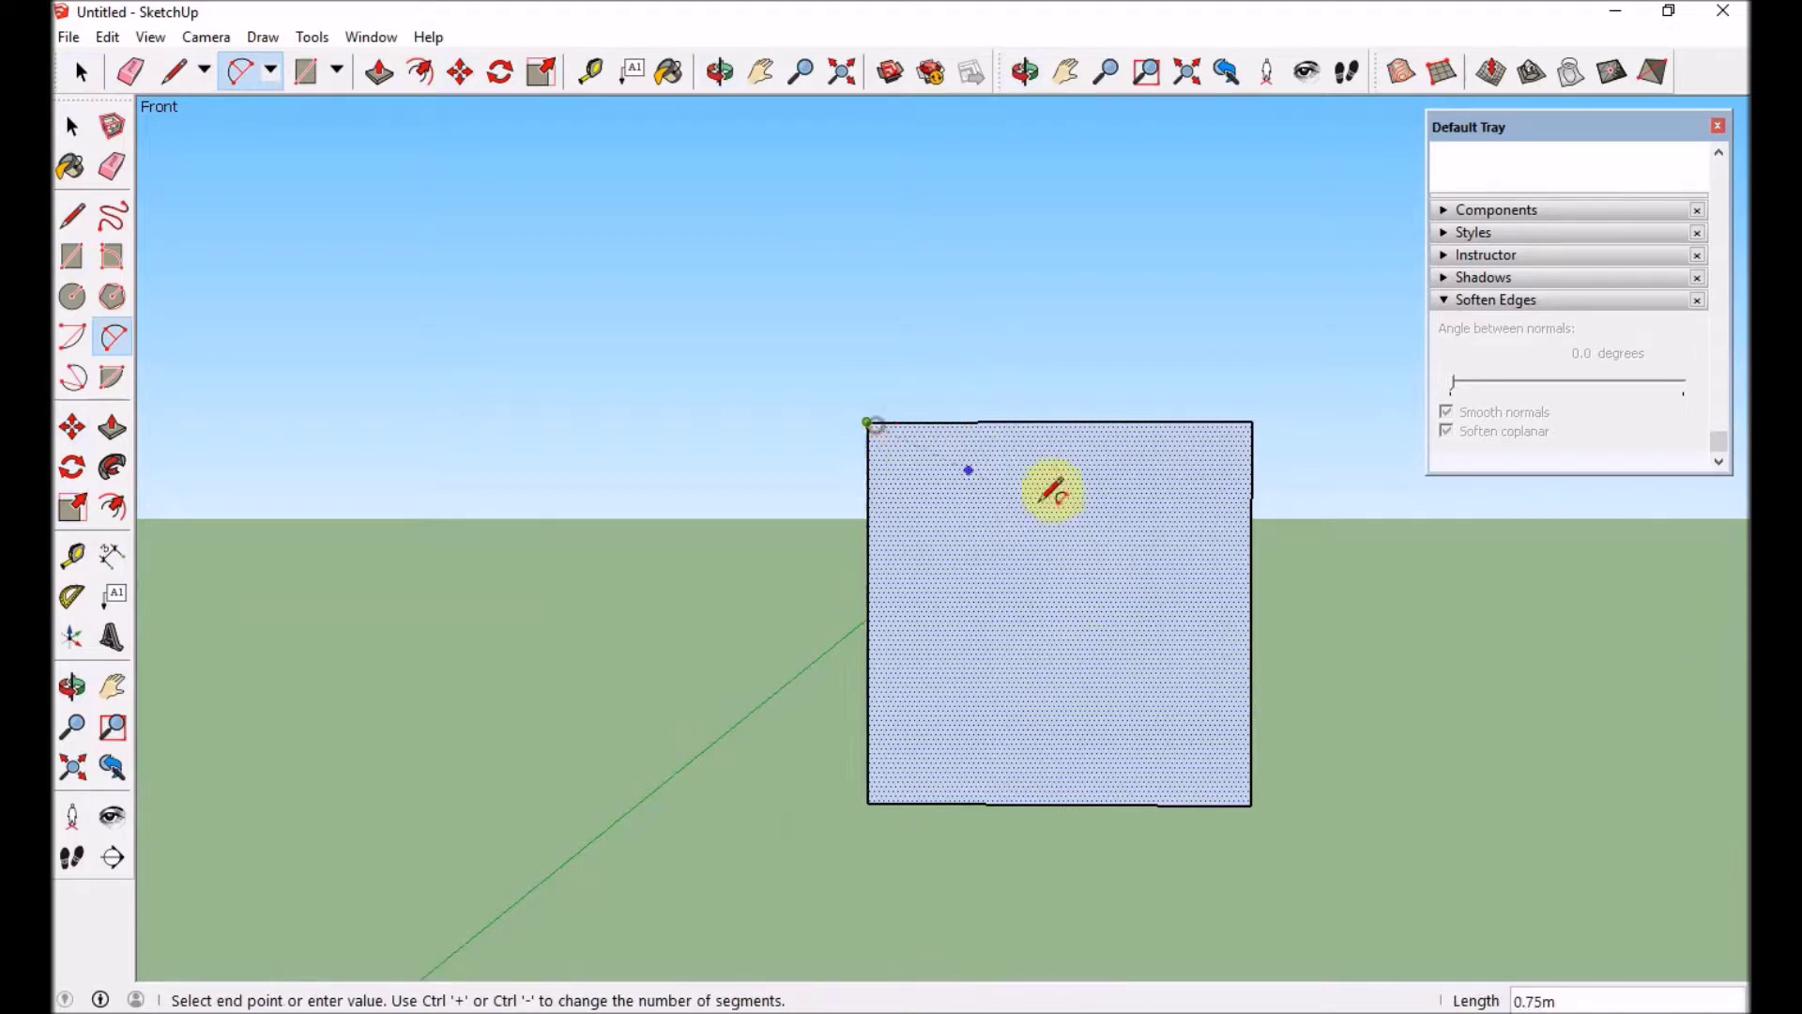
click(867, 803)
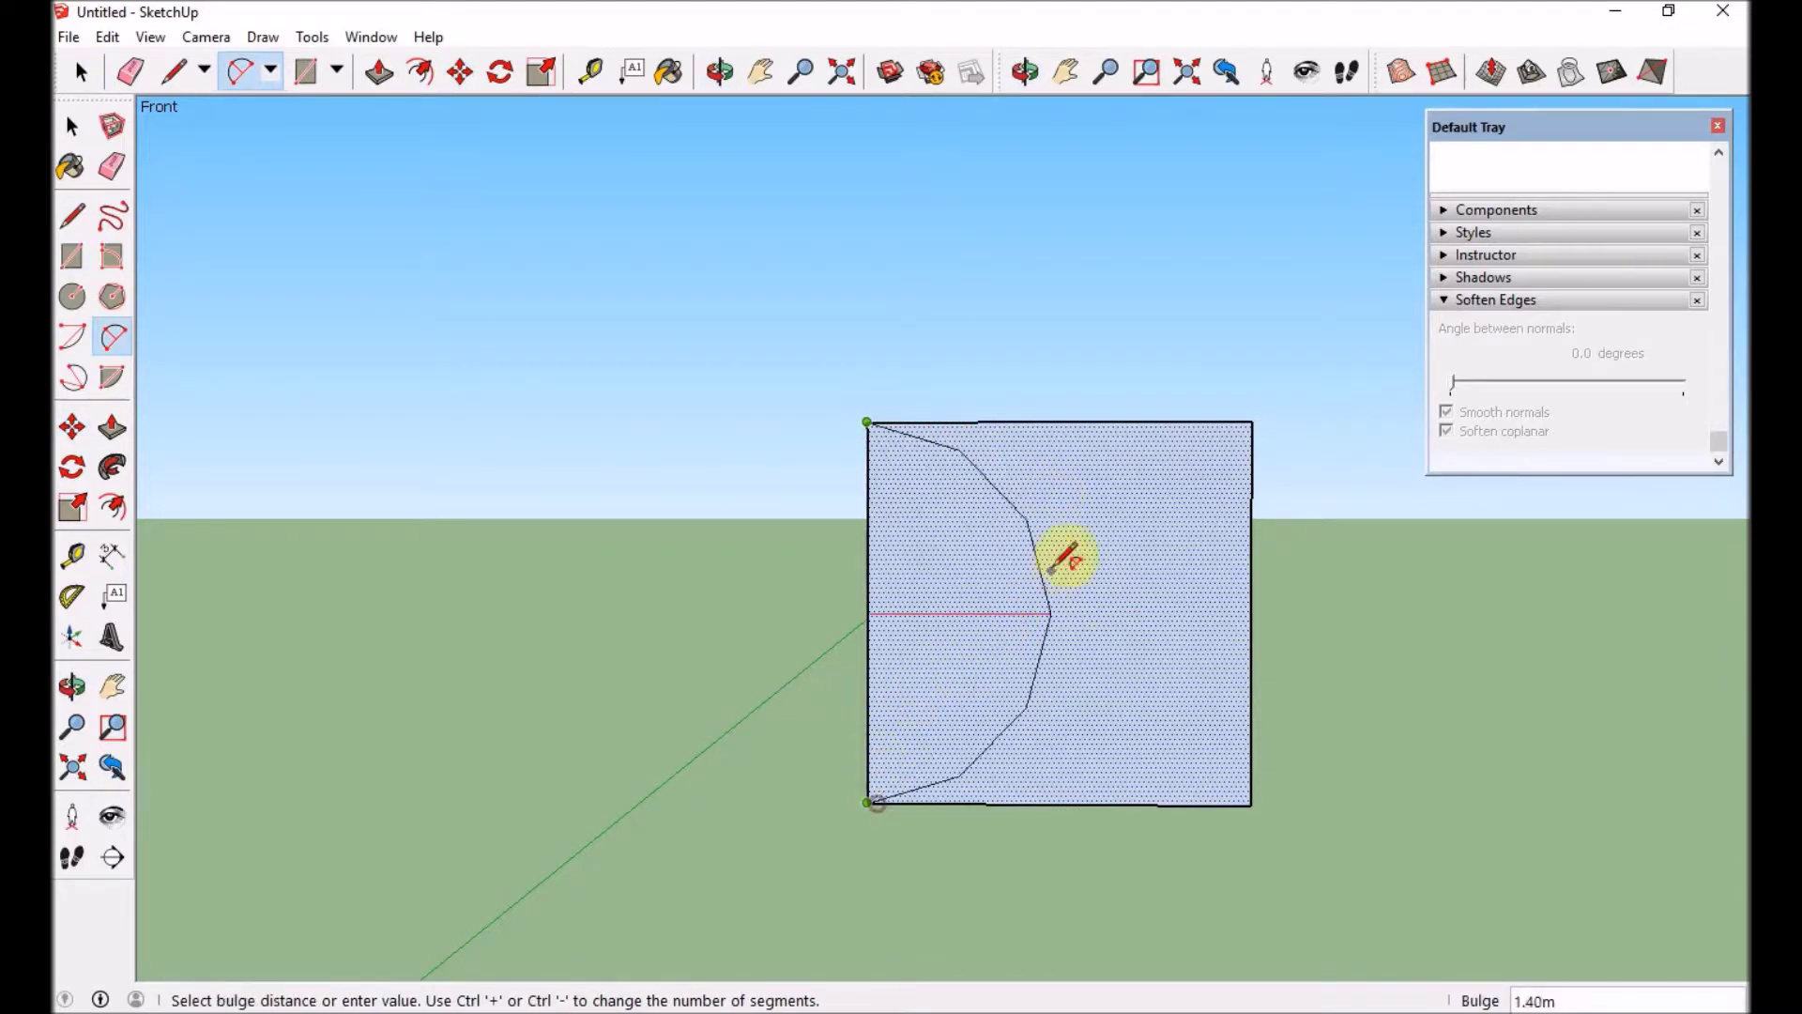
click(1063, 624)
key(p)
- Draw a 12-sided half-circle arc between the ends of the square's left edge, bulging inward about 1.46 m
key(a)
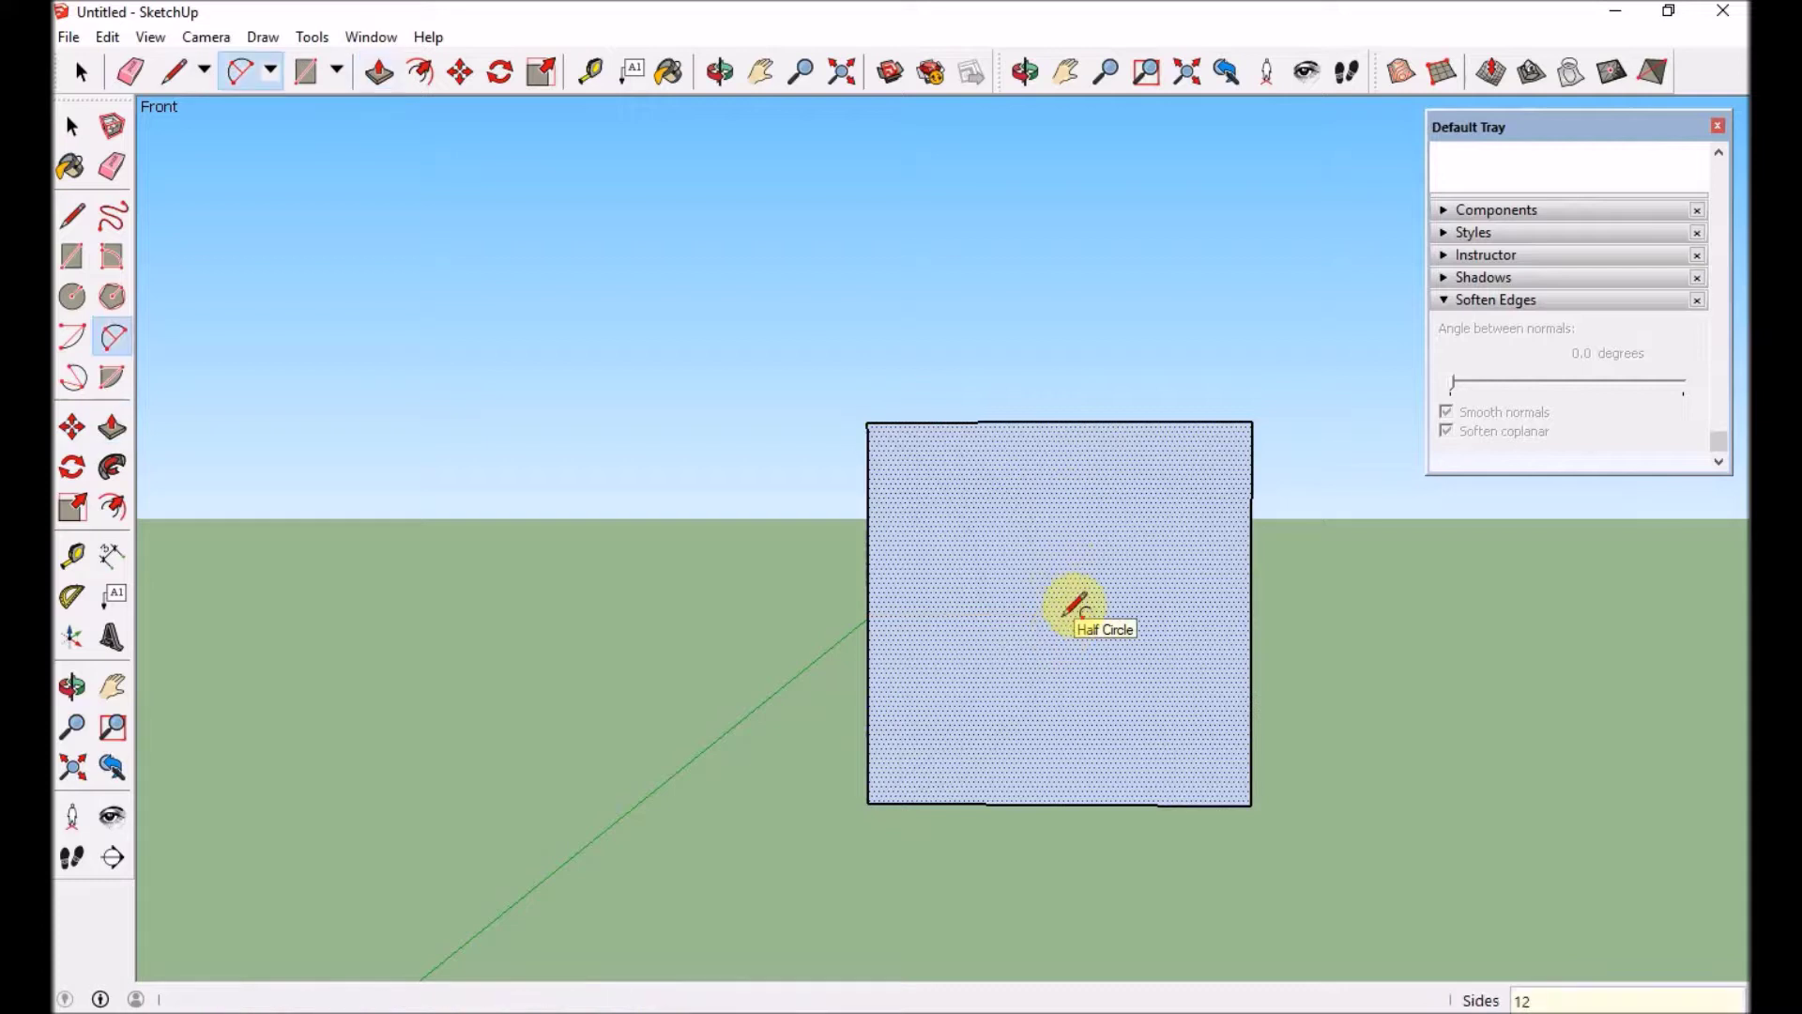
click(866, 423)
click(866, 803)
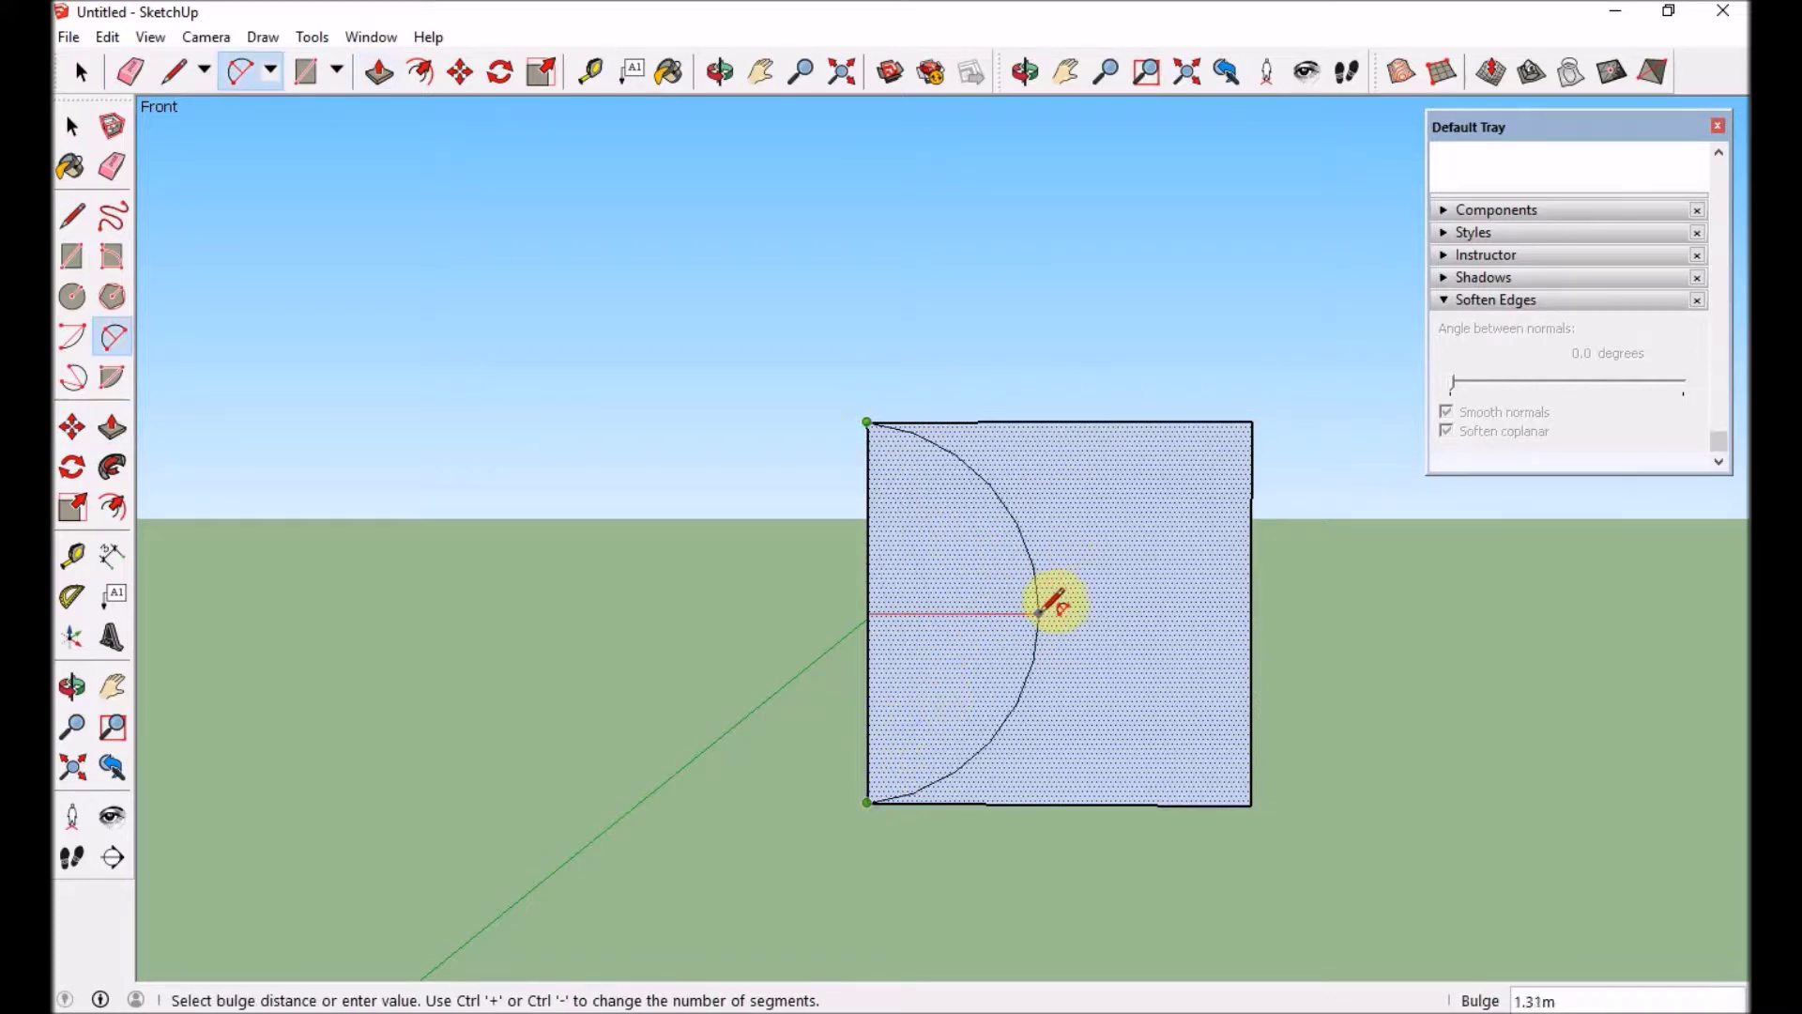
click(1058, 615)
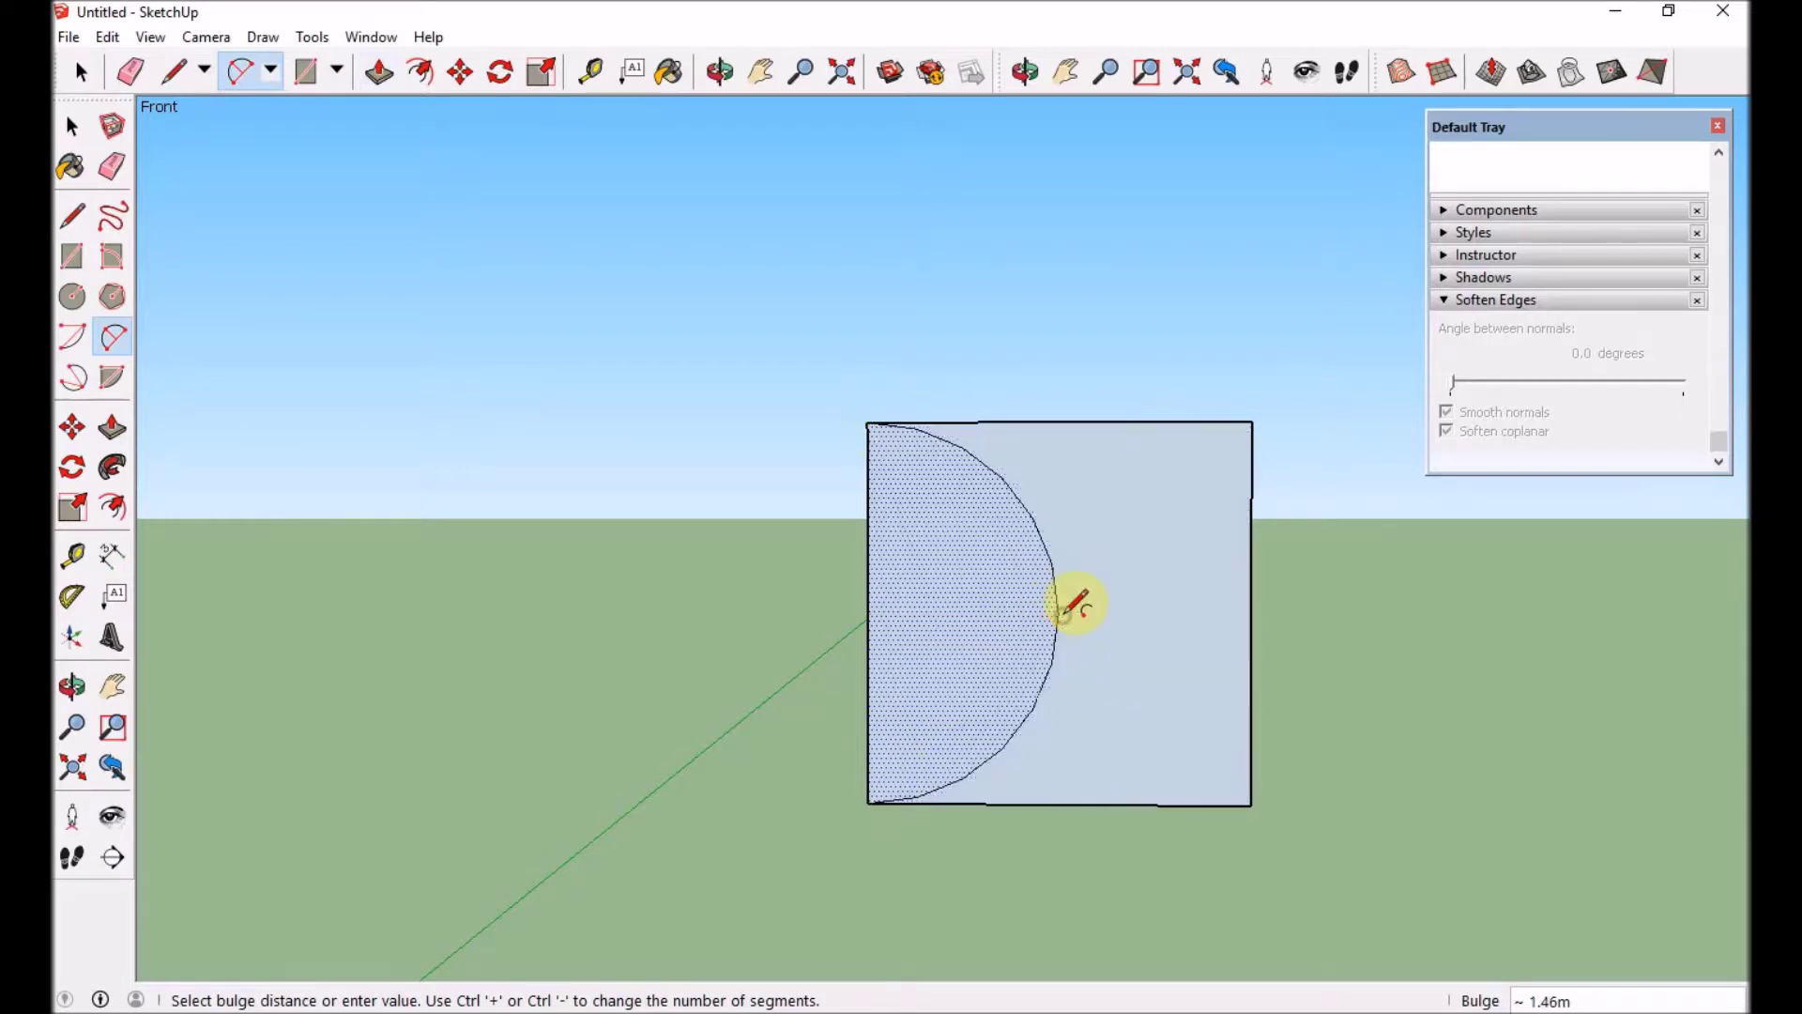
- Delete the part of the square outside the arc together with its outer edges, keeping the half-circle face
key(space)
double_click(1113, 632)
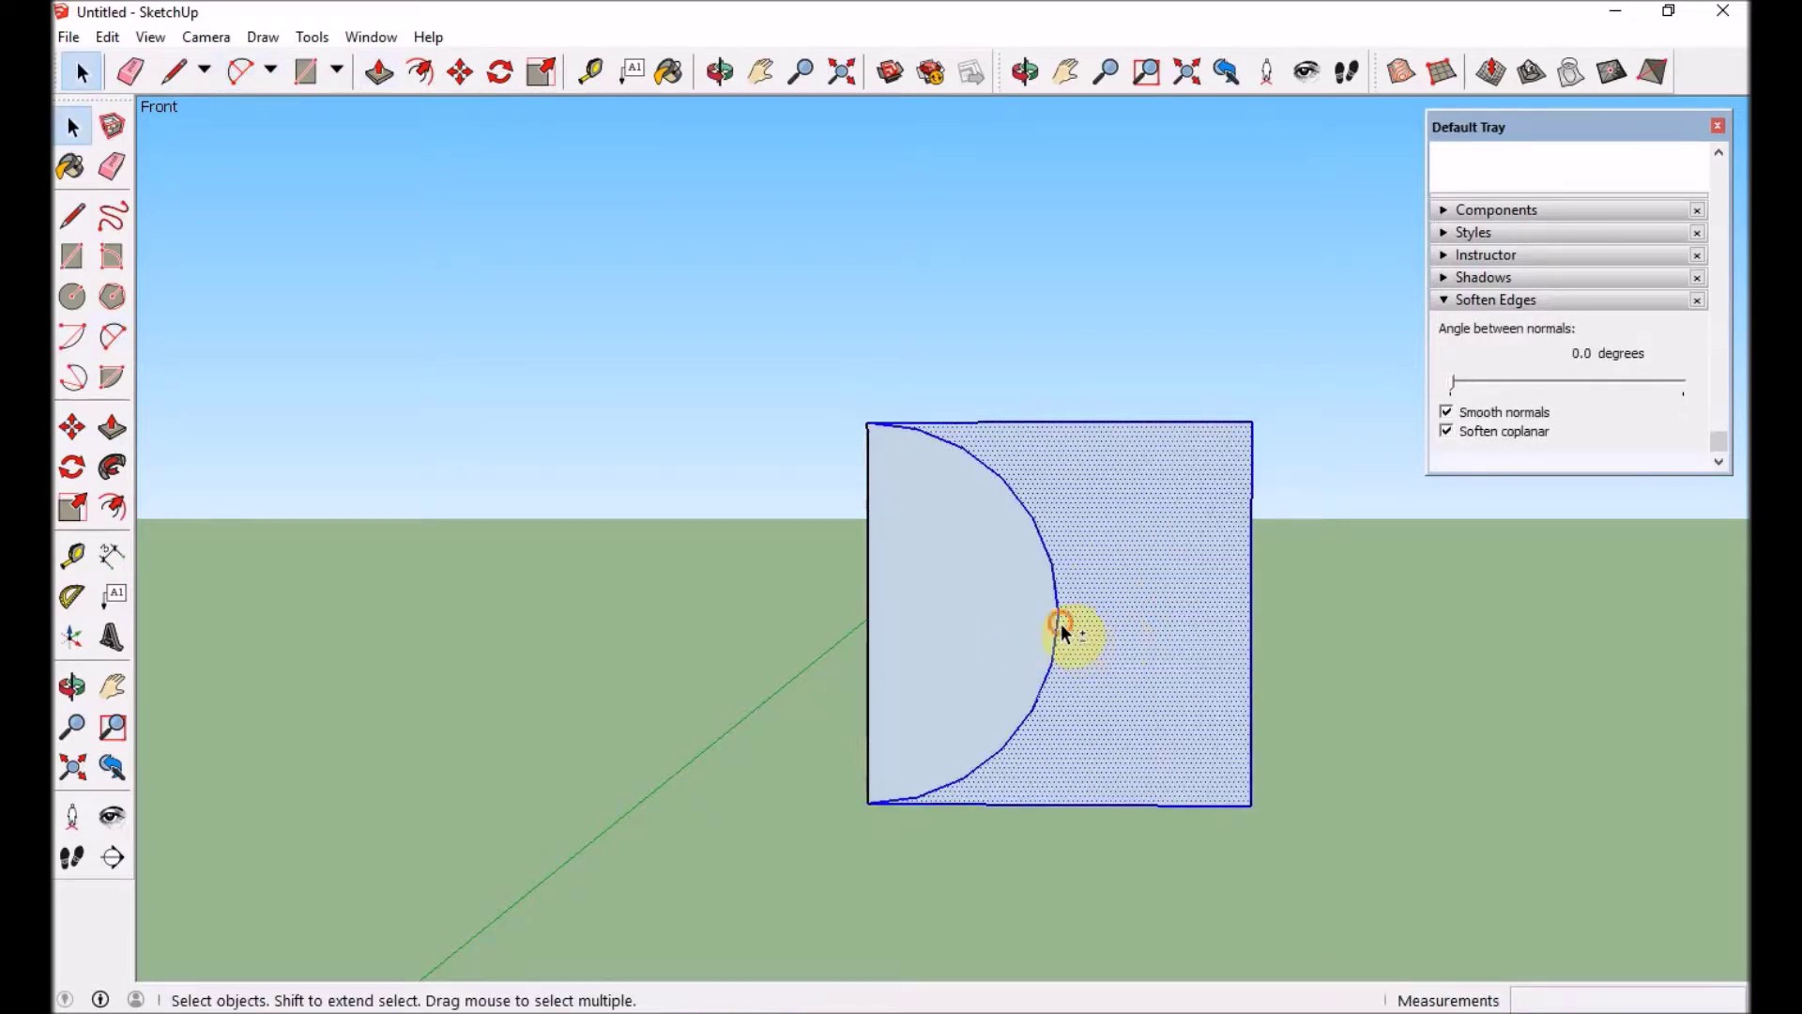
shift+click(1060, 623)
key(Delete)
key(o)
drag(998, 647, 1042, 631)
- Make the half-circle face and its edges a component with the default settings
key(space)
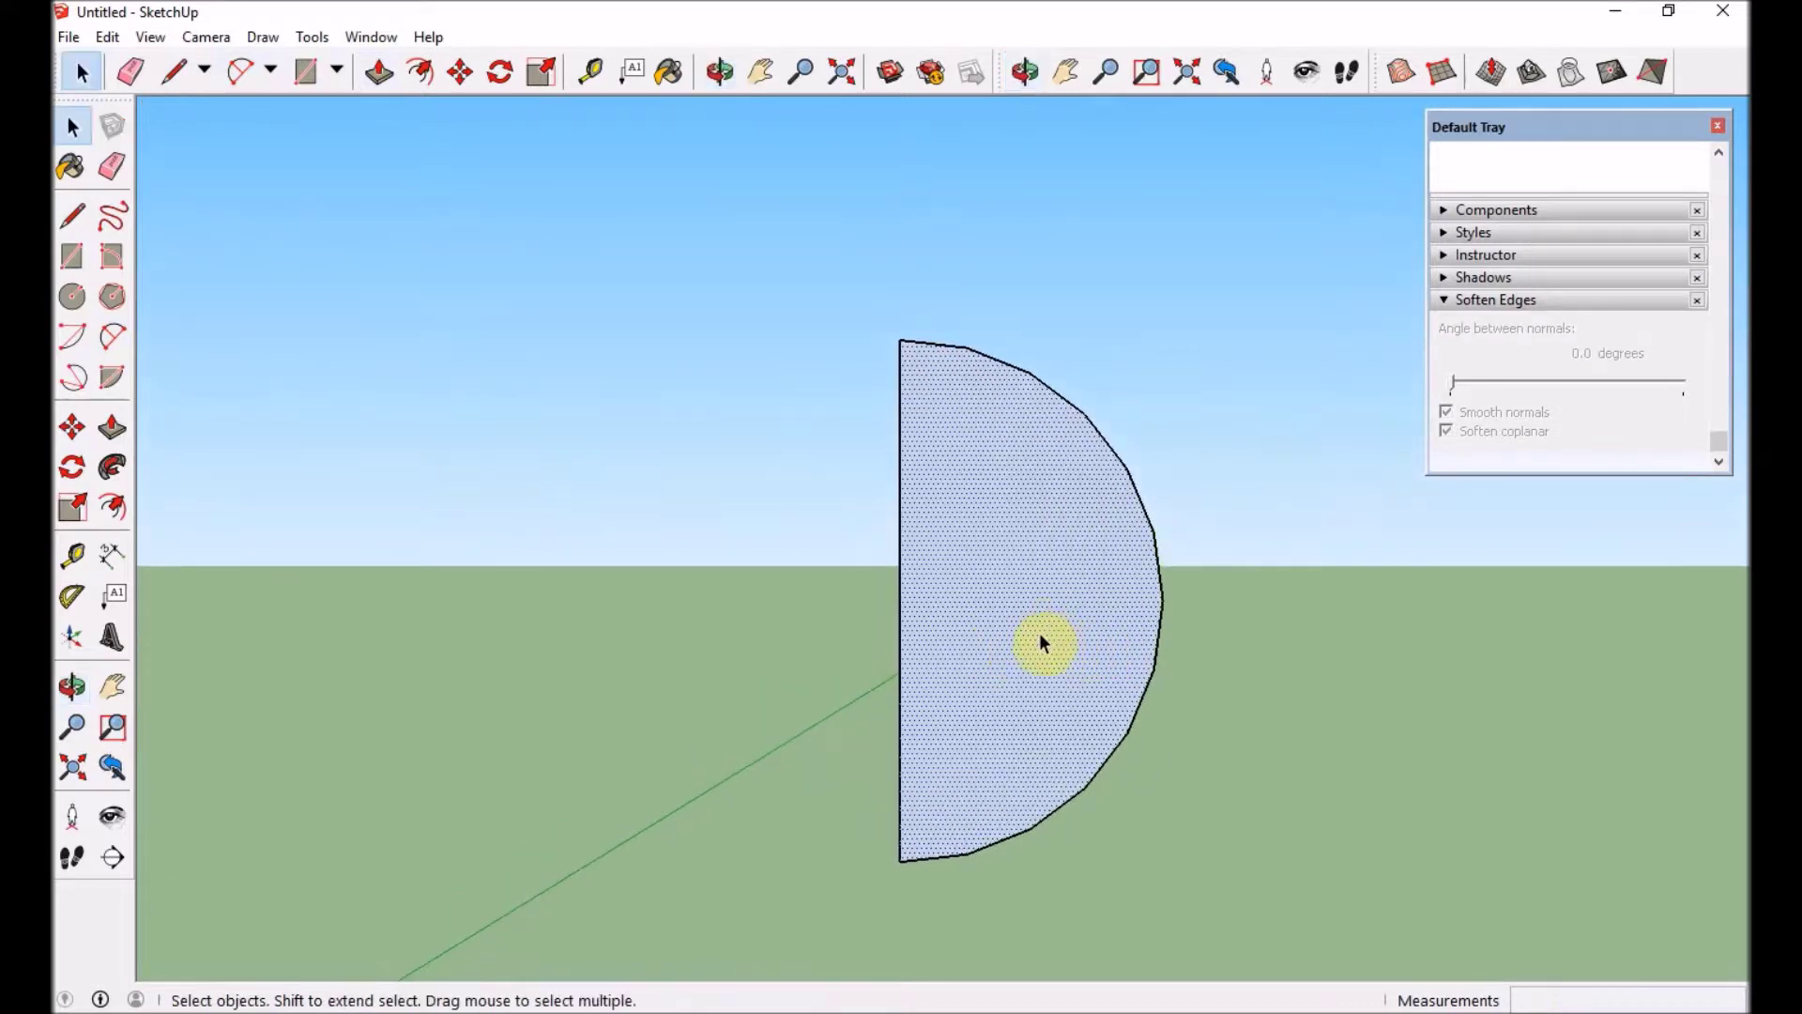
double_click(1039, 631)
right_click(1039, 632)
click(1143, 372)
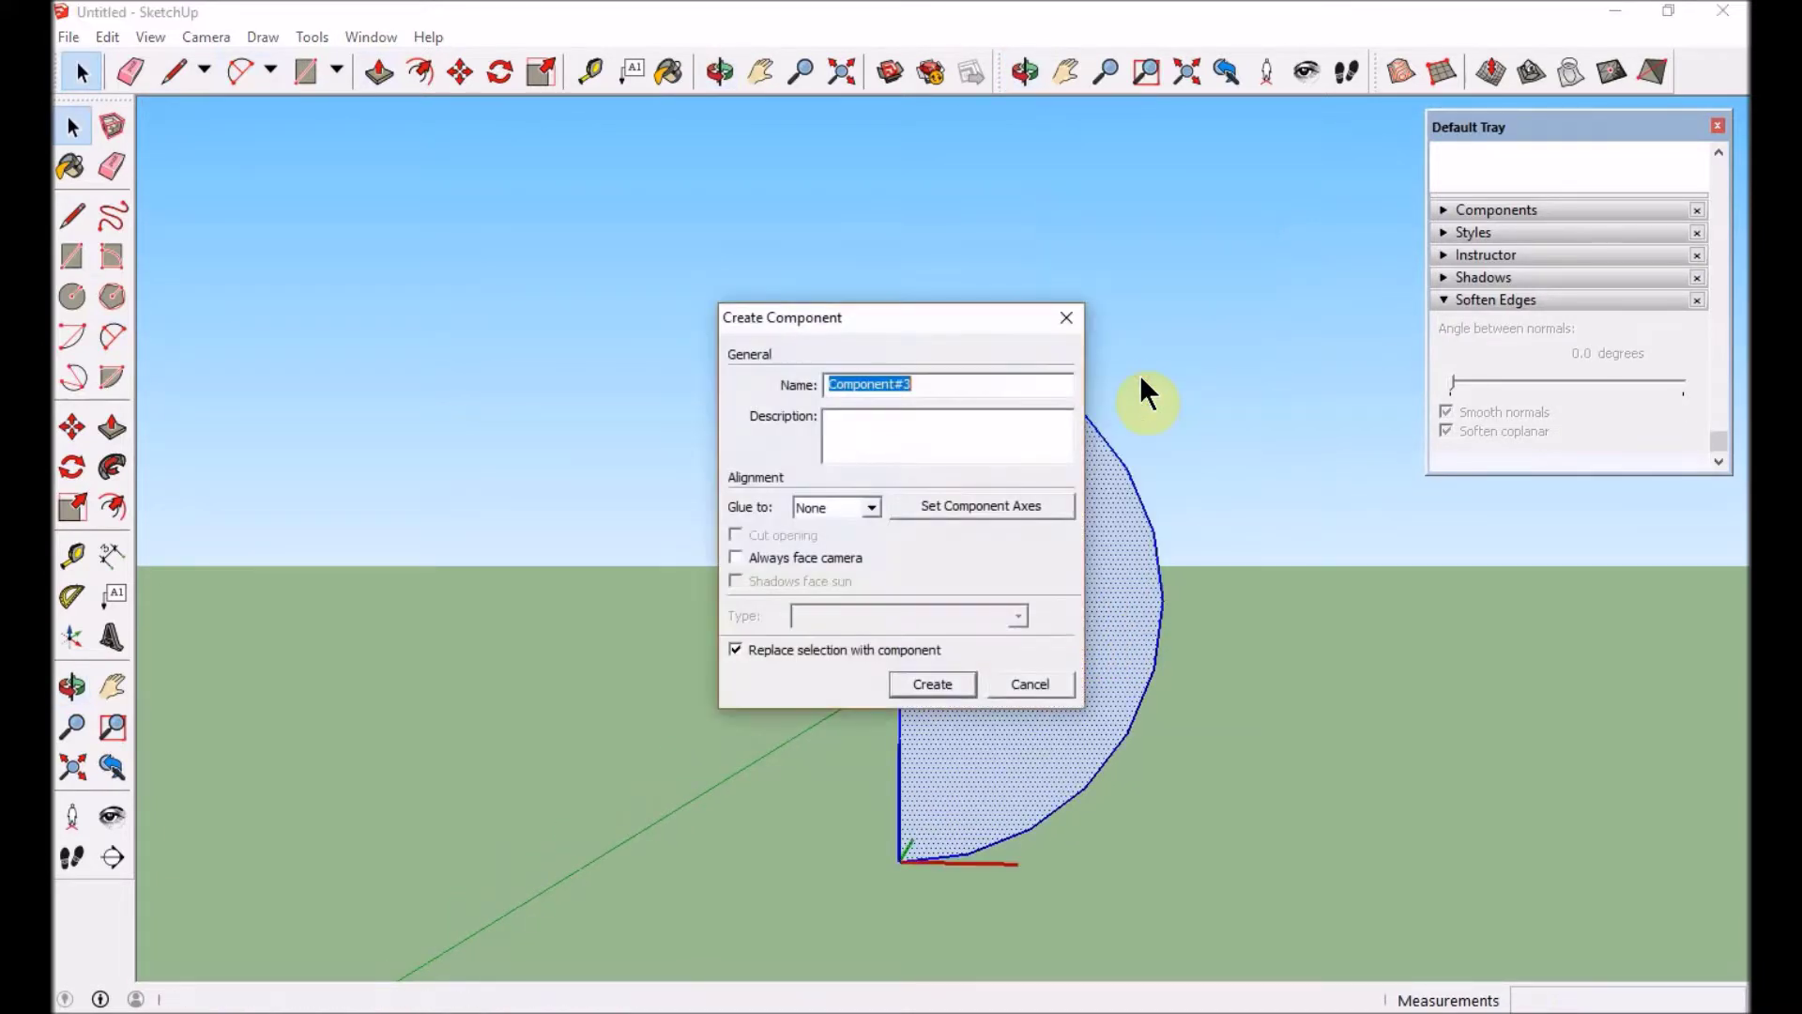
key(Return)
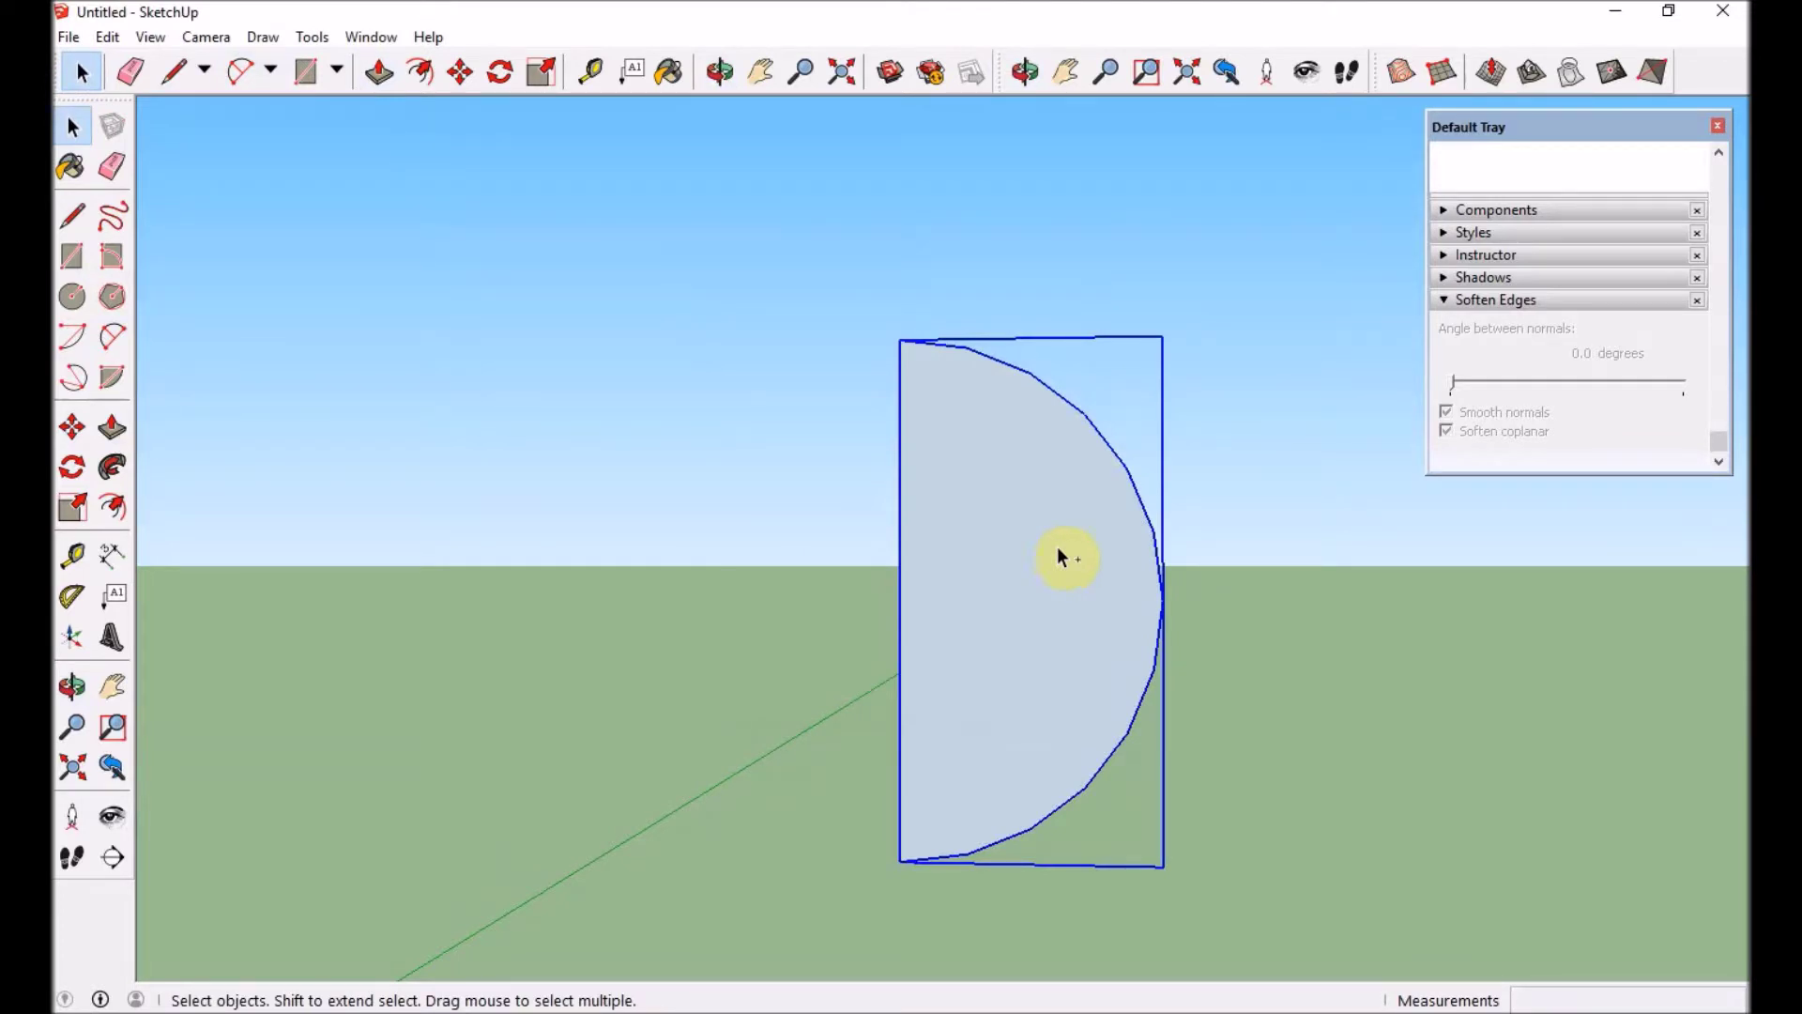
- Copy the half-circle component sideways along the red axis, just clear of the original's straight edge
key(m)
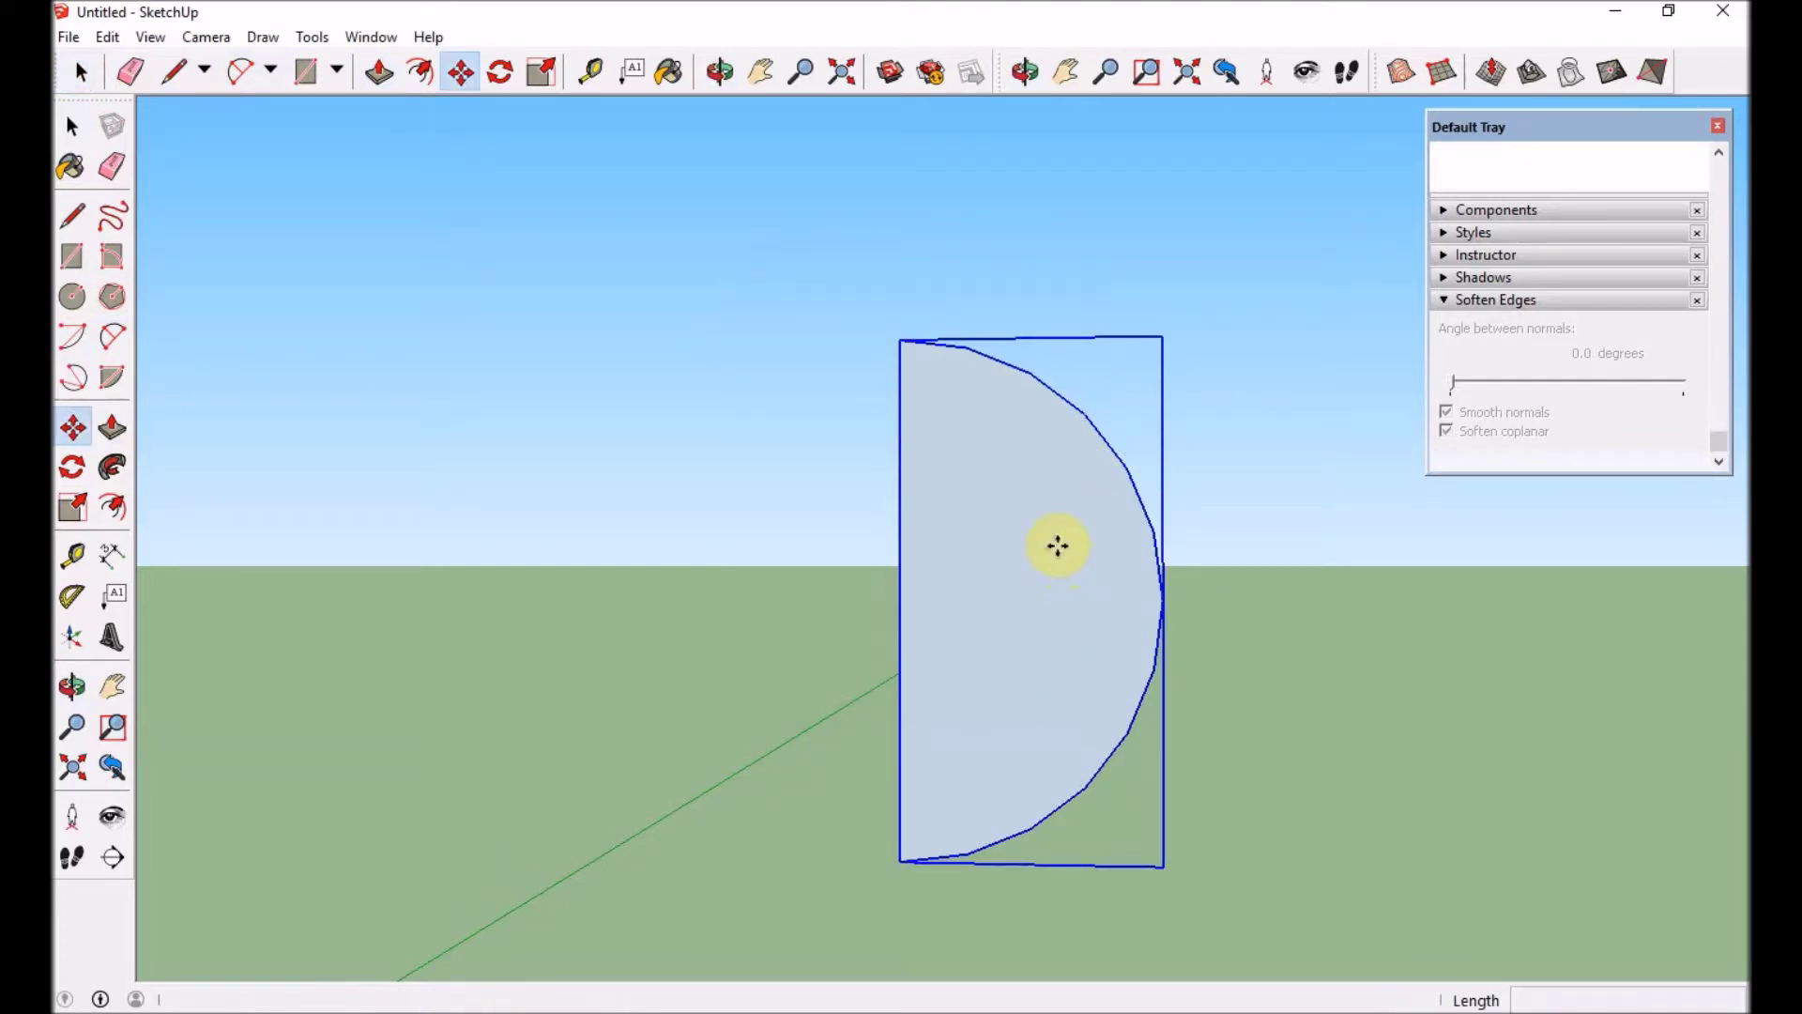
click(1058, 547)
key(ctrl)
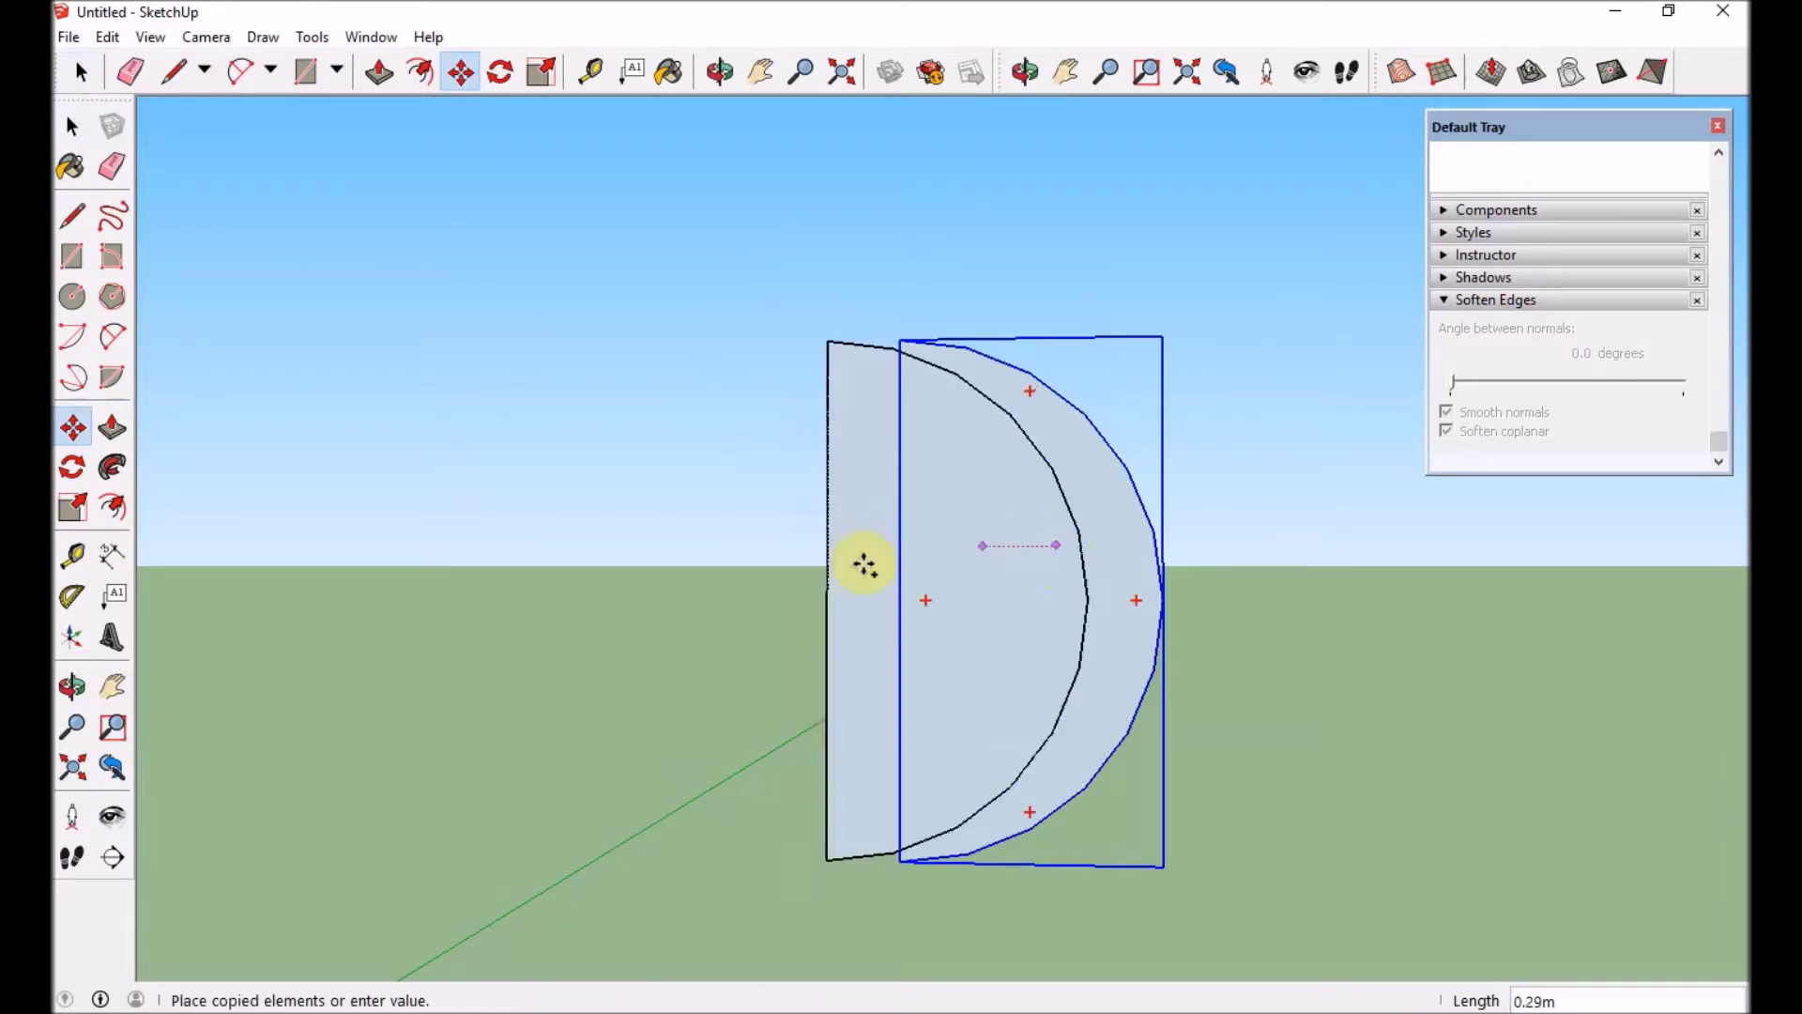
click(773, 547)
- Flip the copied half-circle along its red axis and move it about 0.13 m to meet the original's straight edge
key(space)
right_click(655, 474)
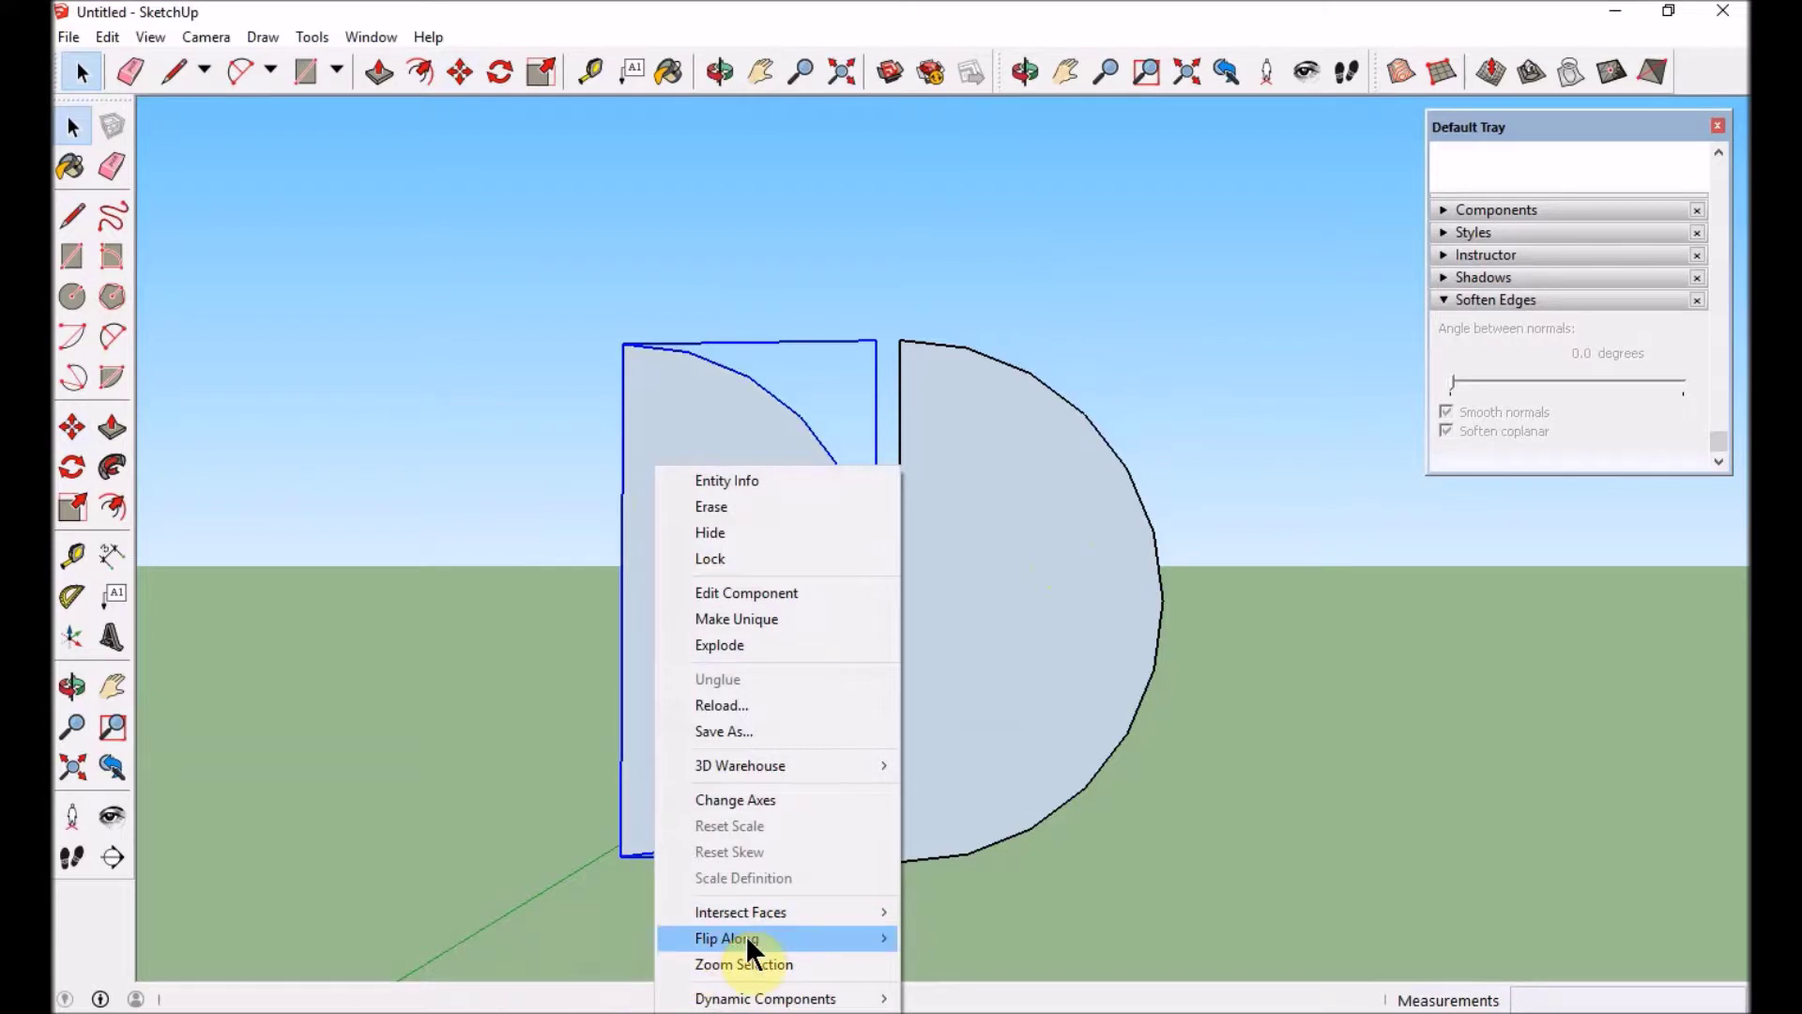
mouse_move(745, 935)
click(522, 937)
key(m)
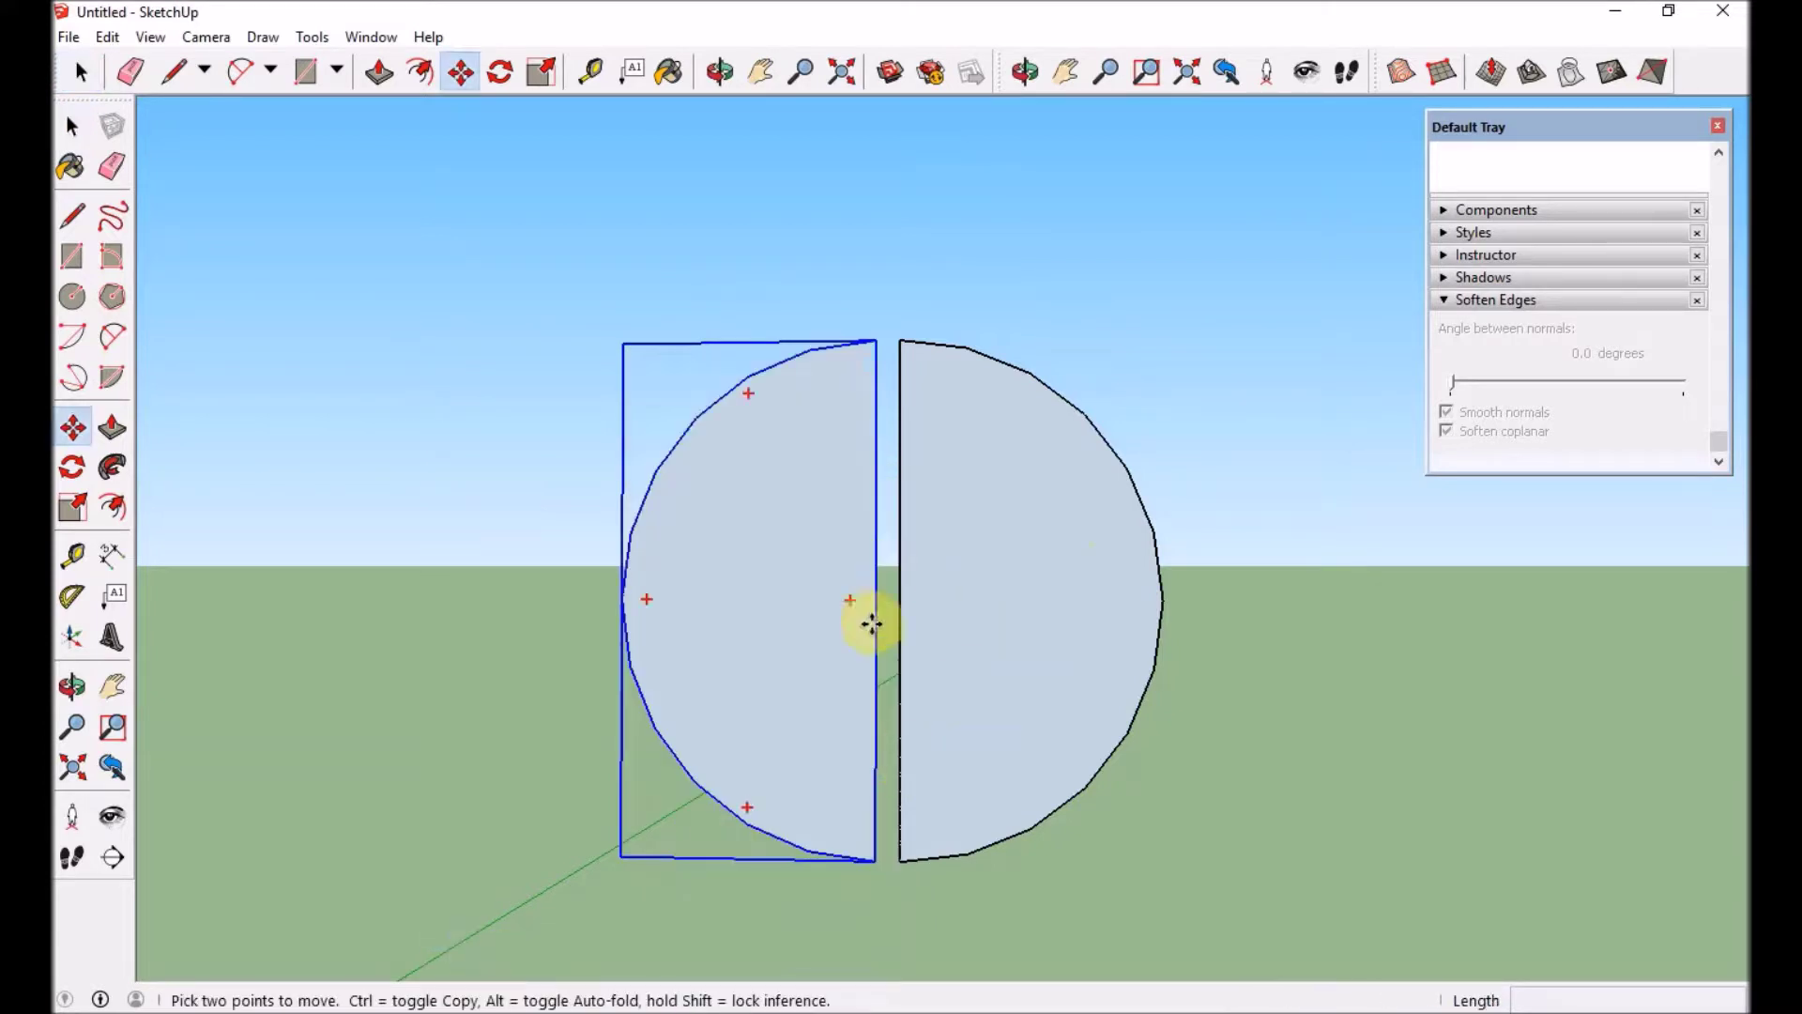
click(876, 605)
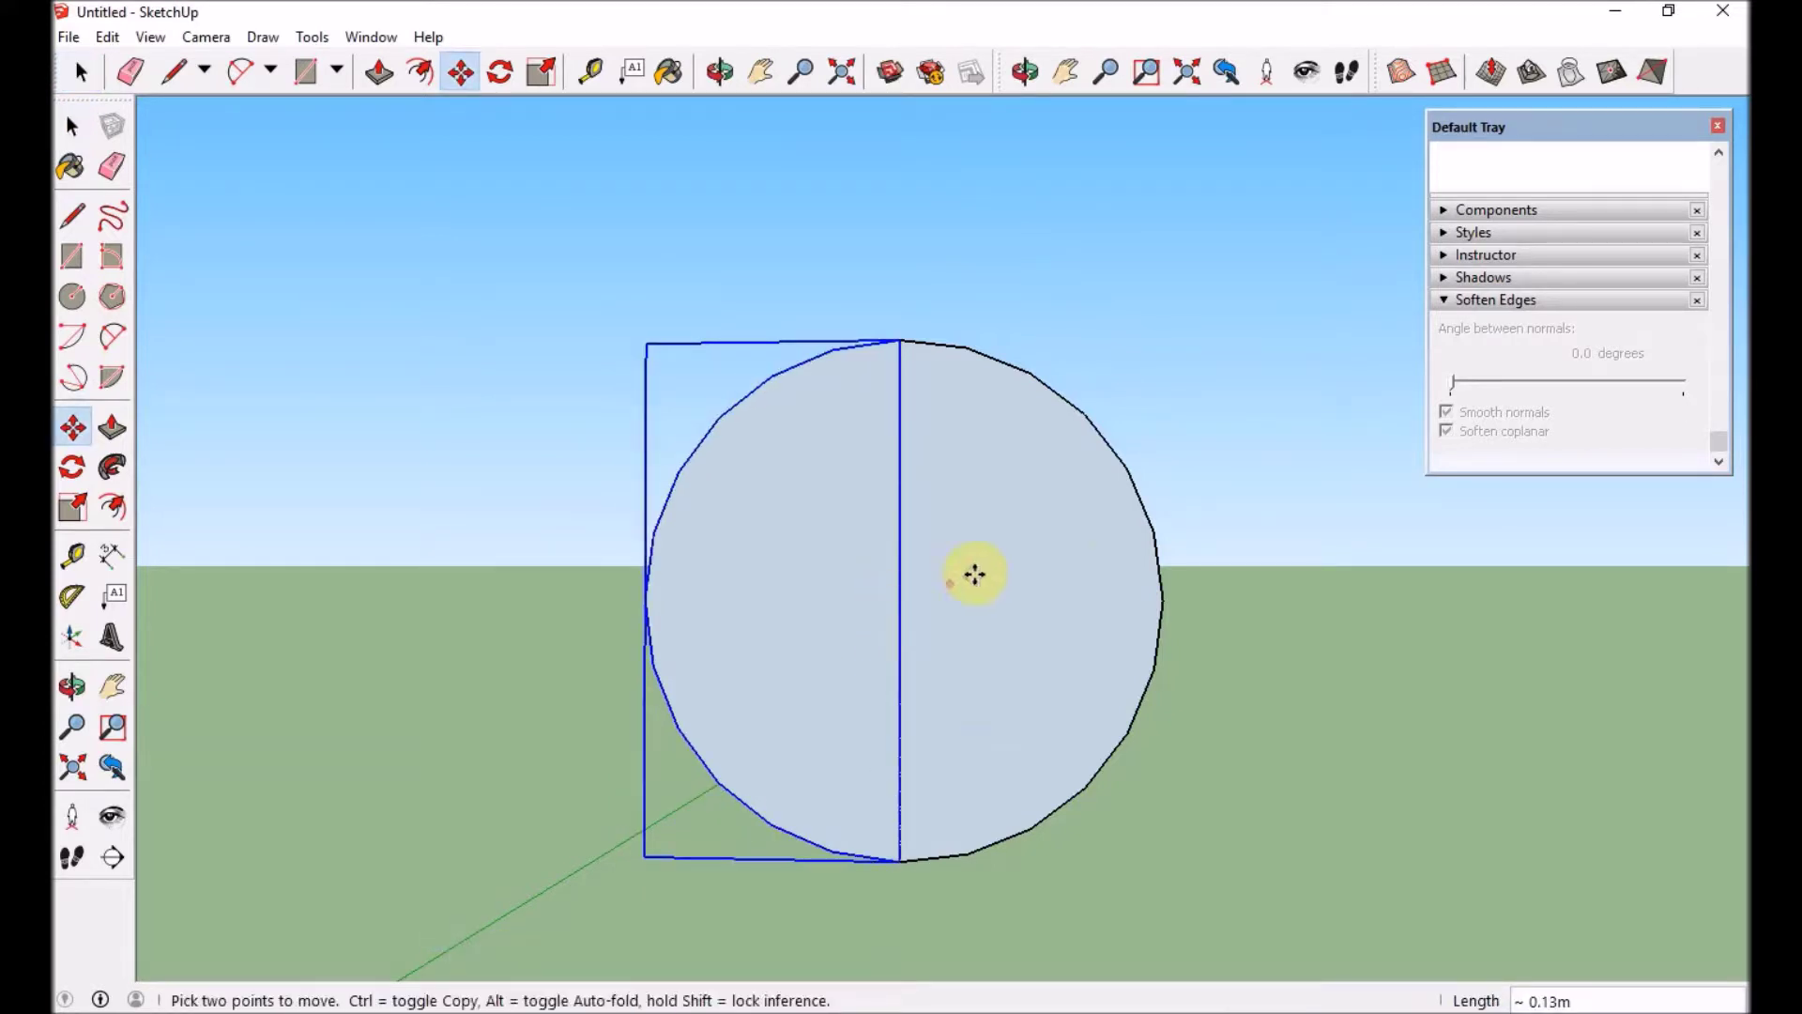
- Open the original half-circle component for editing and extrude its face back along the green axis into a long half cylinder
key(space)
click(1010, 555)
shift+middle_drag(1011, 554, 989, 704)
scroll(989, 704, down, 2)
double_click(989, 704)
key(p)
drag(989, 704, 1403, 551)
middle_drag(1240, 595, 910, 632)
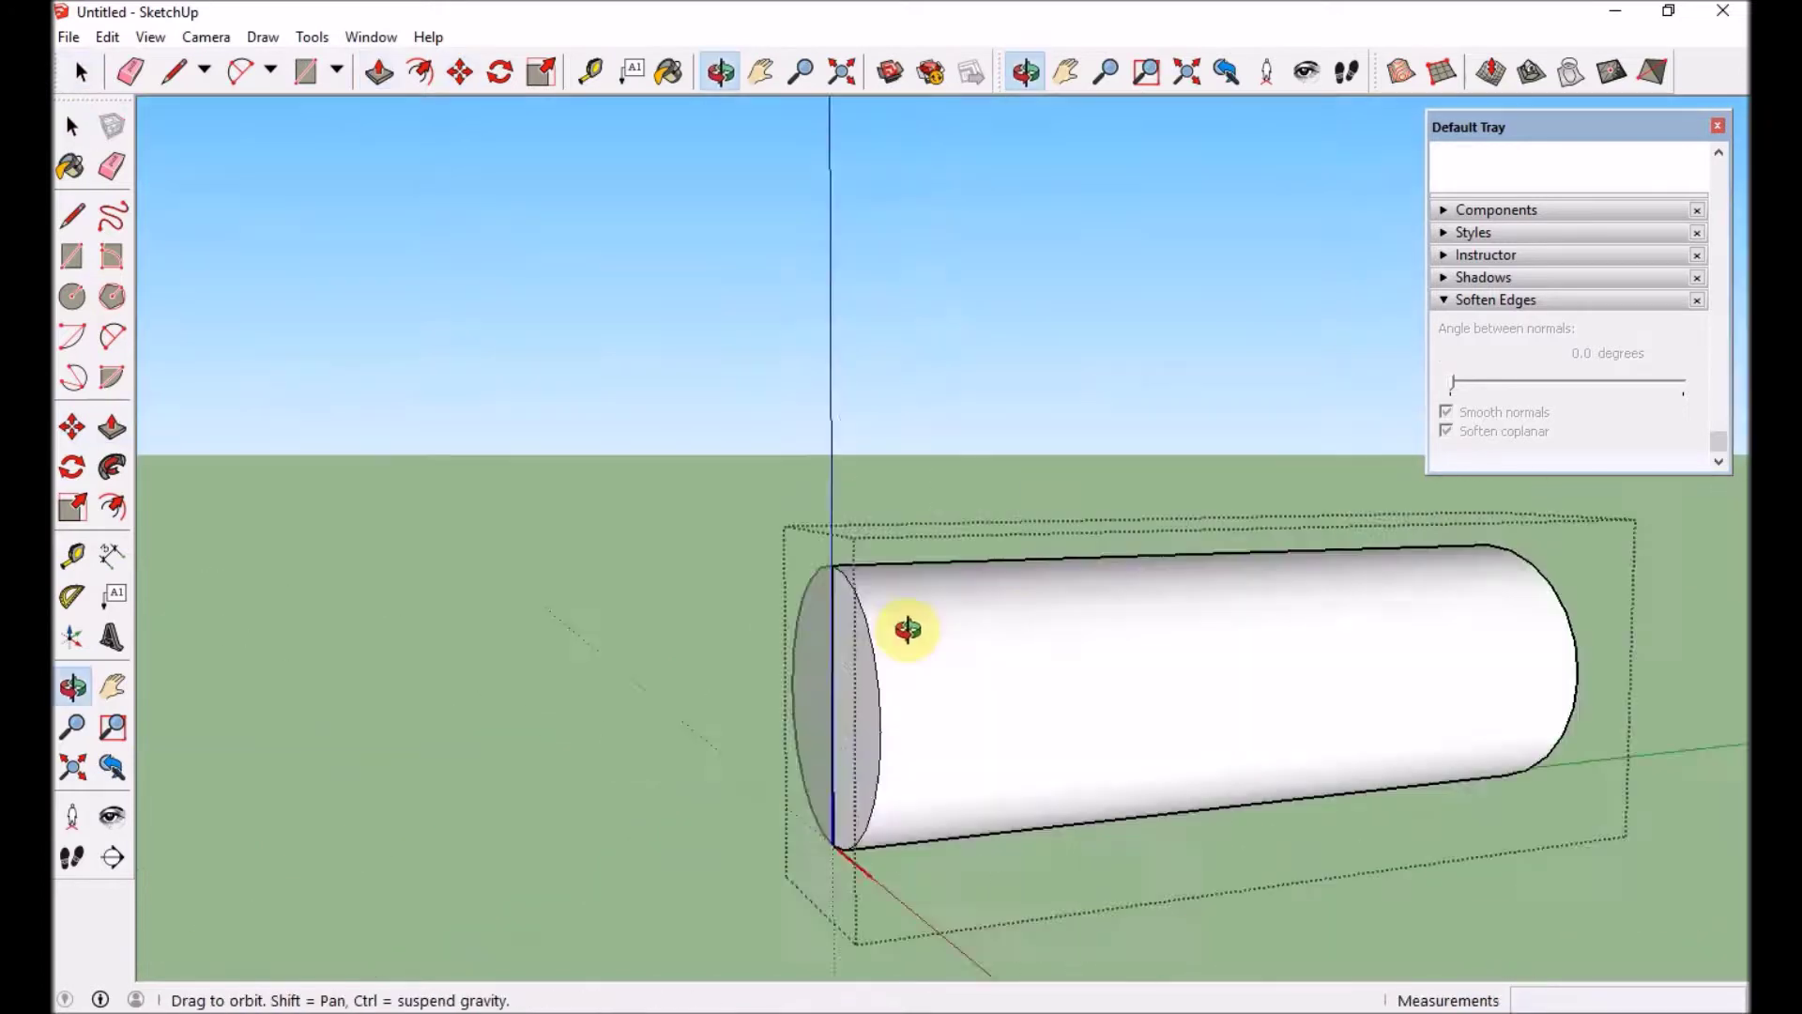
- Shorten the half cylinder by moving its far curved end edge toward the front end
key(space)
key(m)
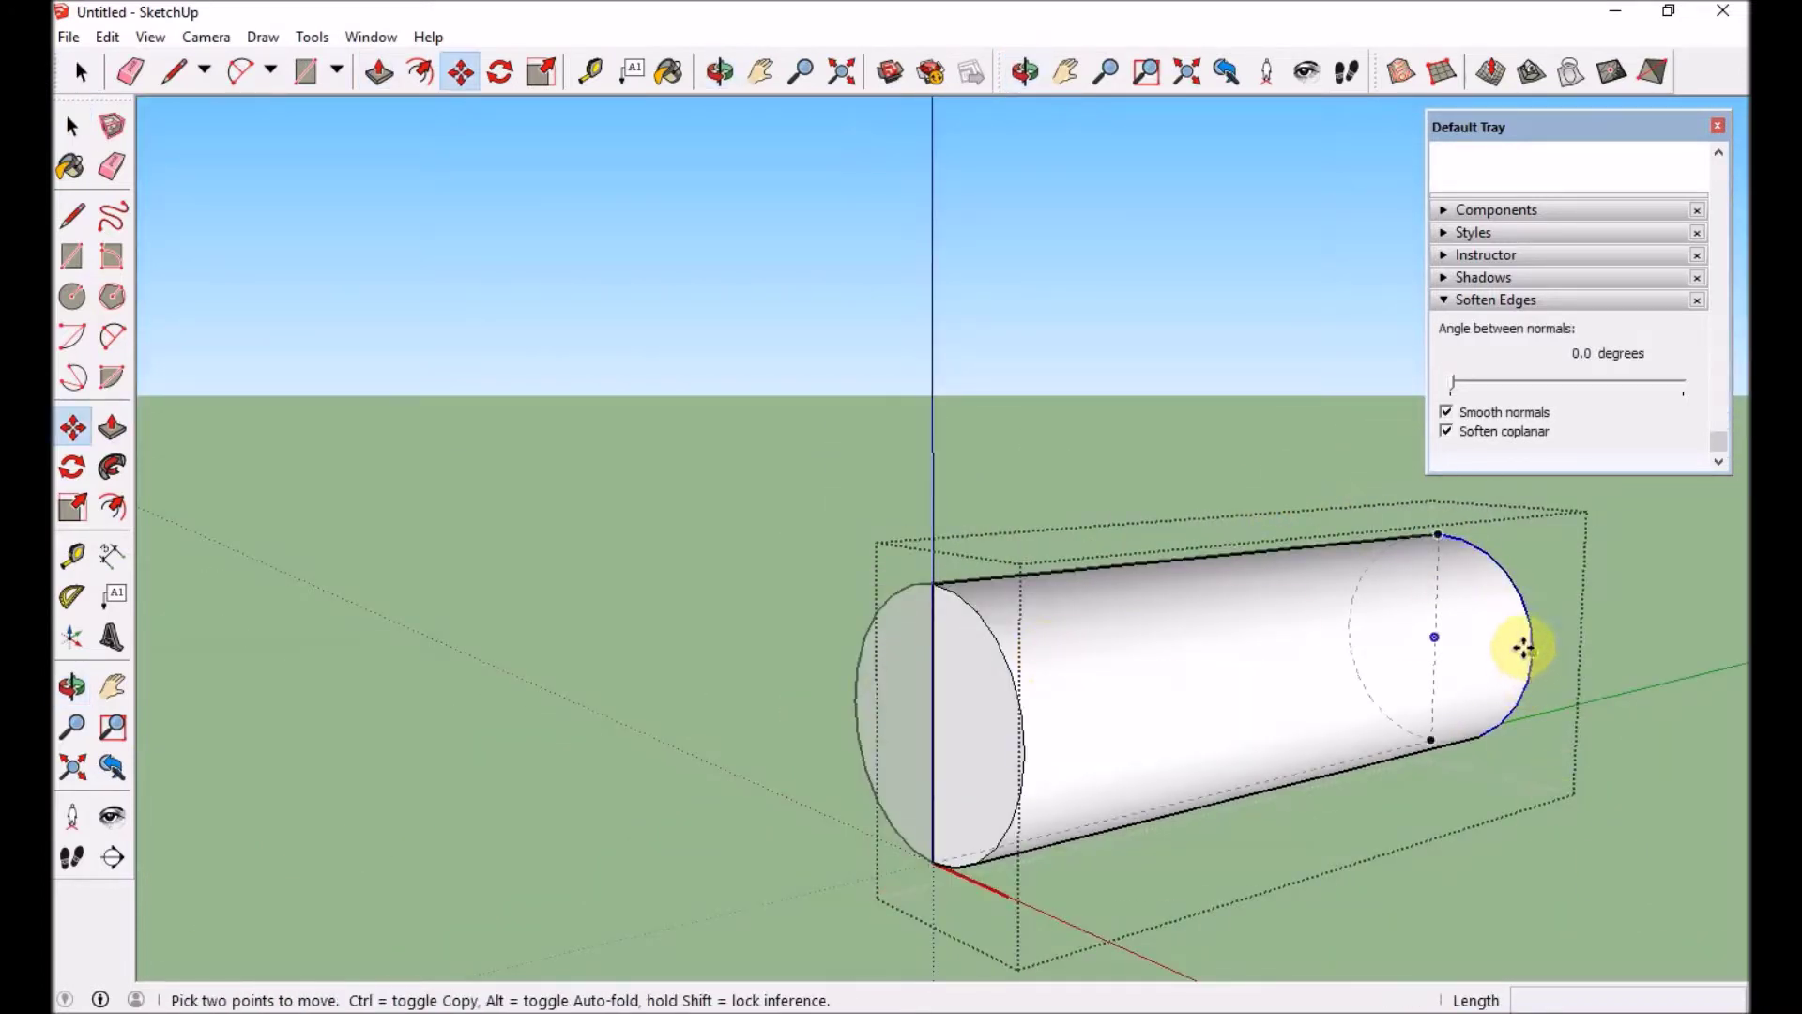
drag(1524, 647, 1353, 678)
key(space)
shift+middle_drag(1089, 714, 1251, 664)
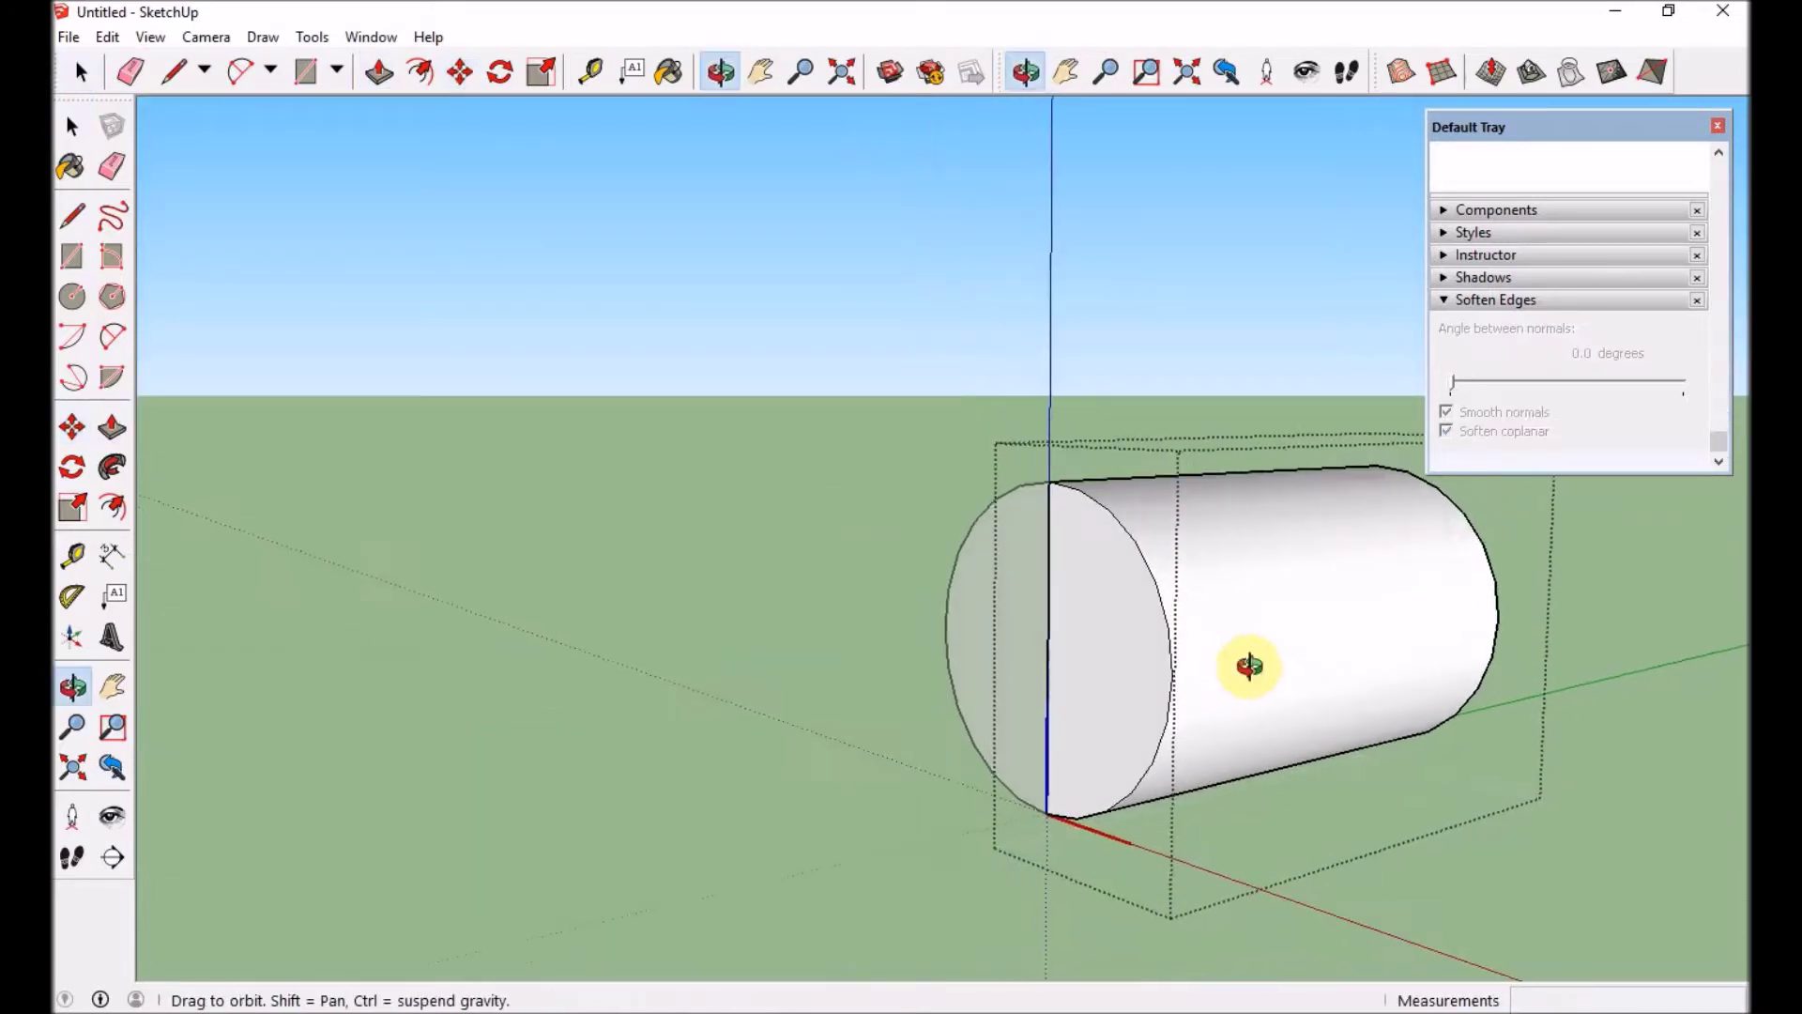
- Pull the front end face out 1 m as a new section, keeping the seam edge behind it
key(p)
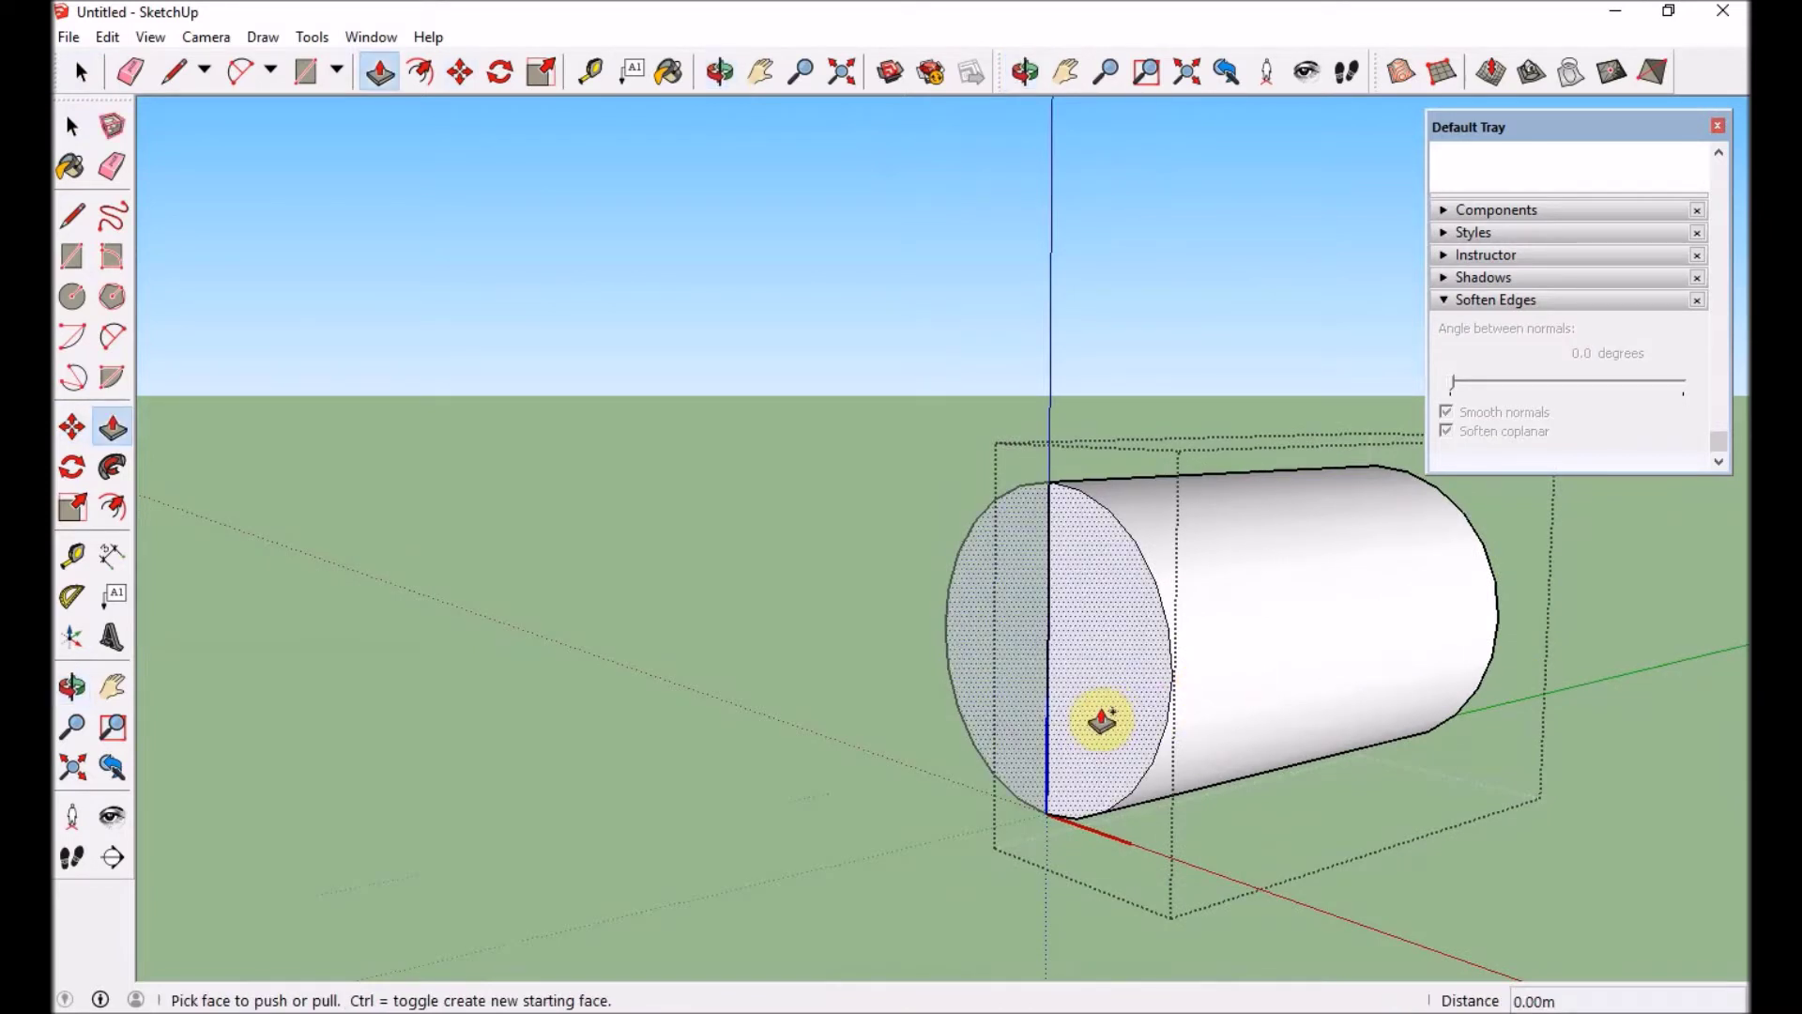
drag(1102, 719, 1012, 748)
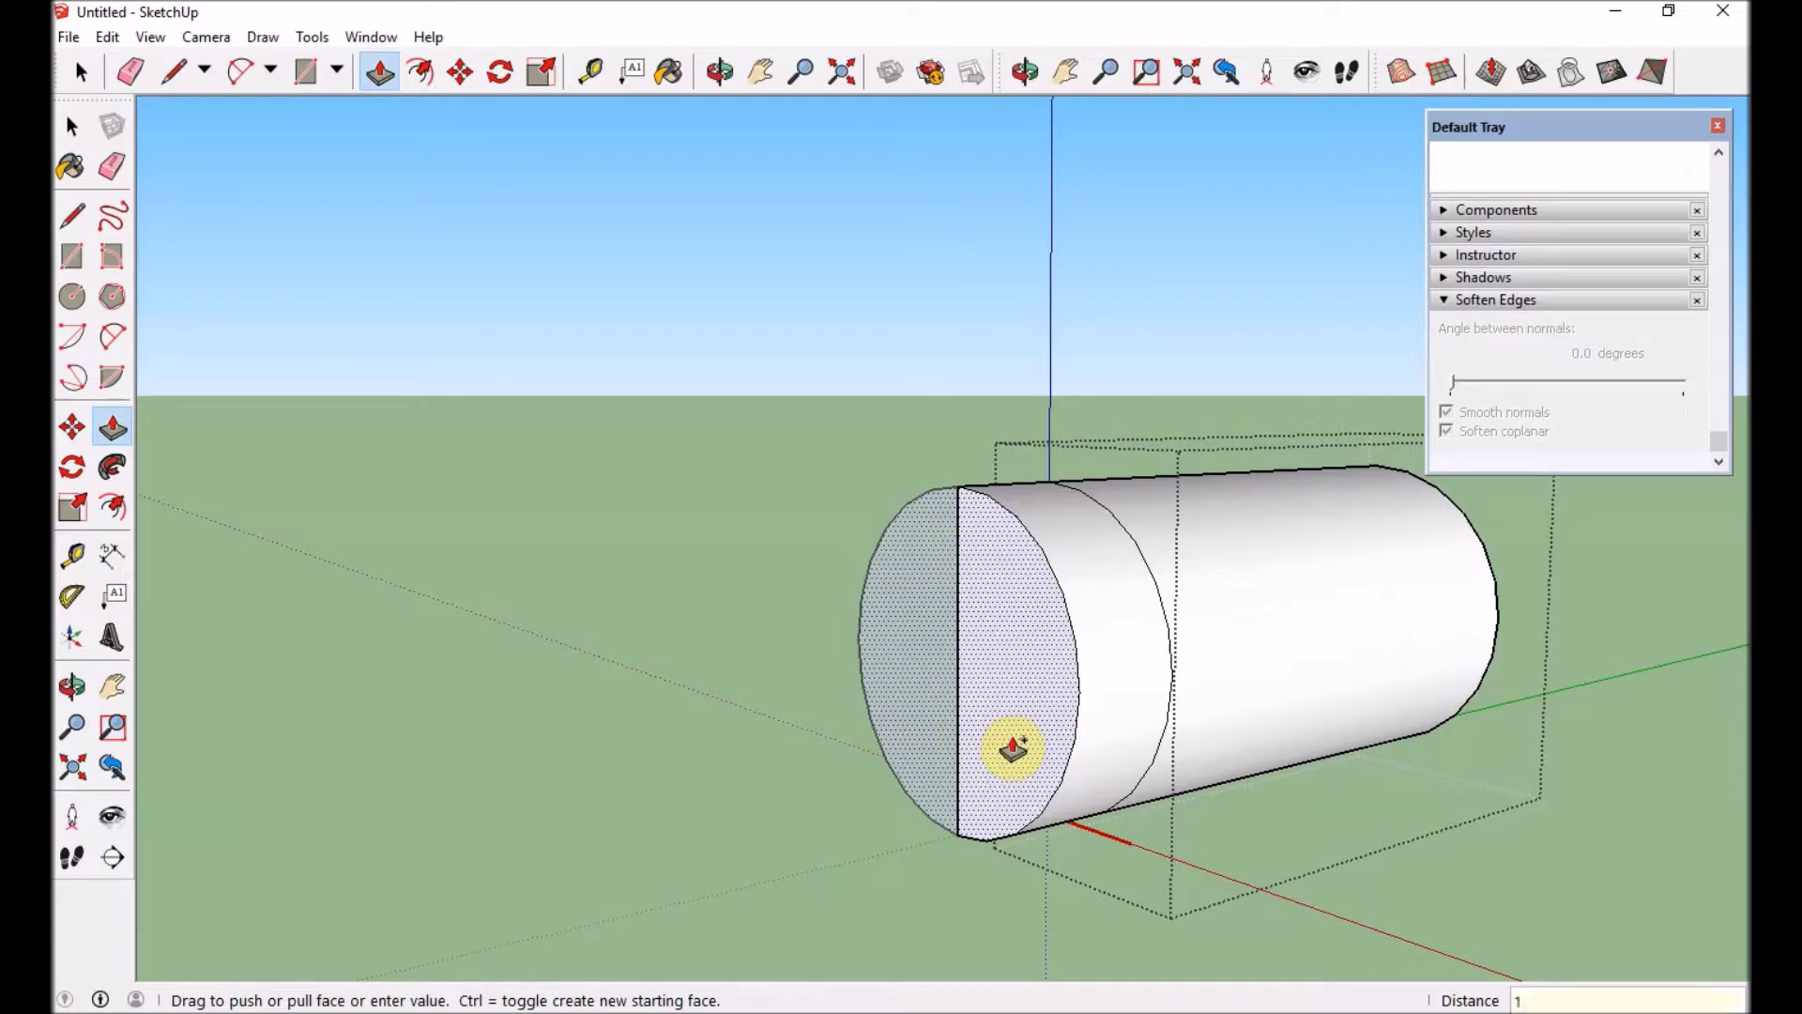
key(Return)
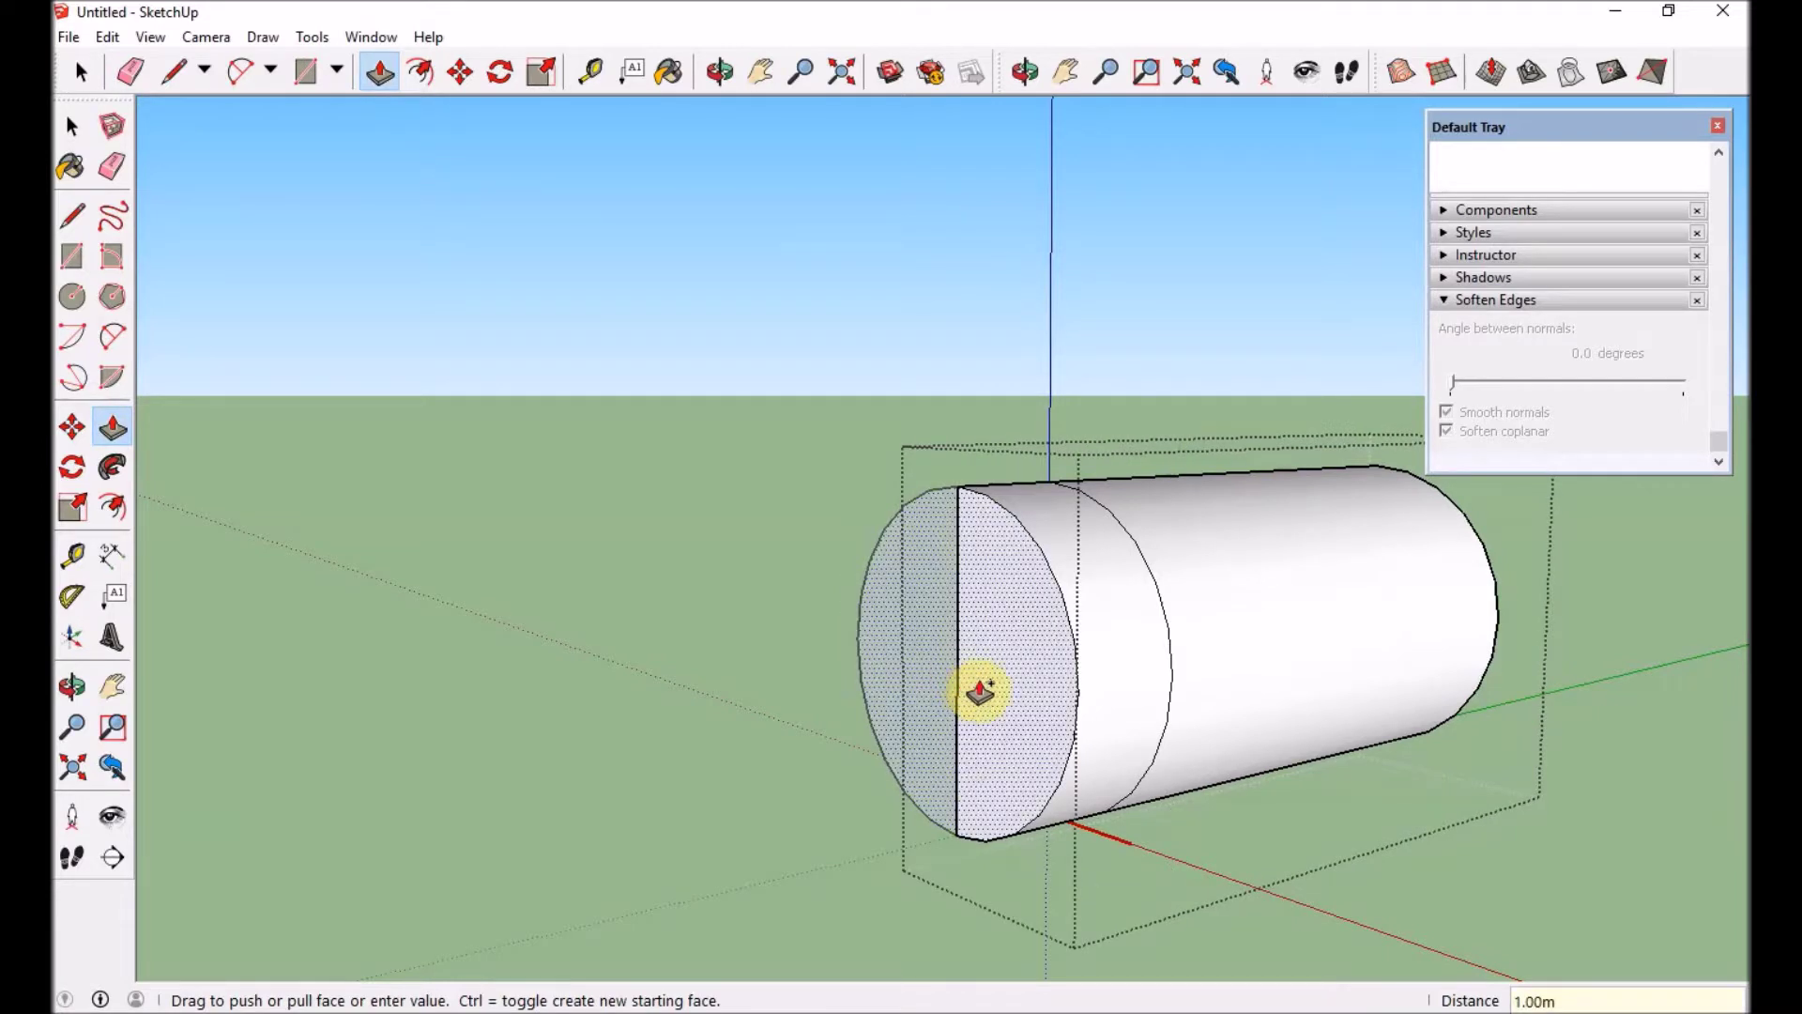
- Scale the front end face vertically about its center to 0.94
middle_drag(984, 692, 1086, 623)
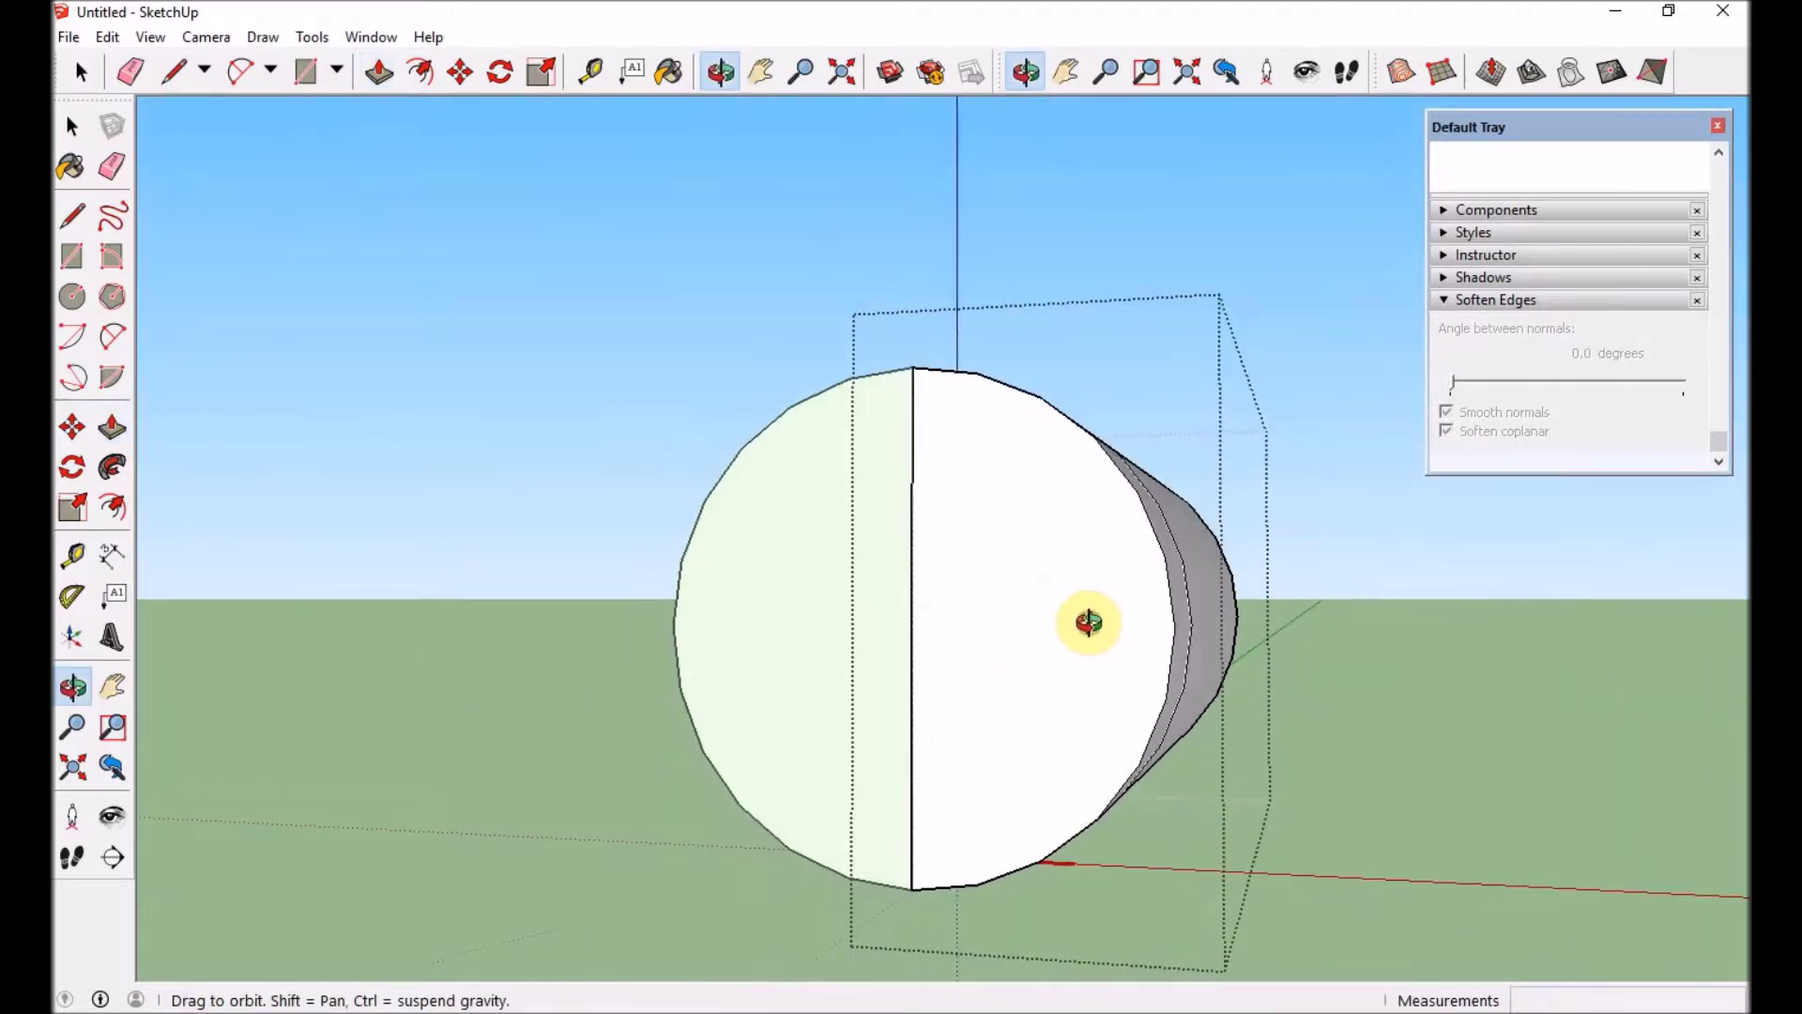
key(space)
click(1056, 675)
key(s)
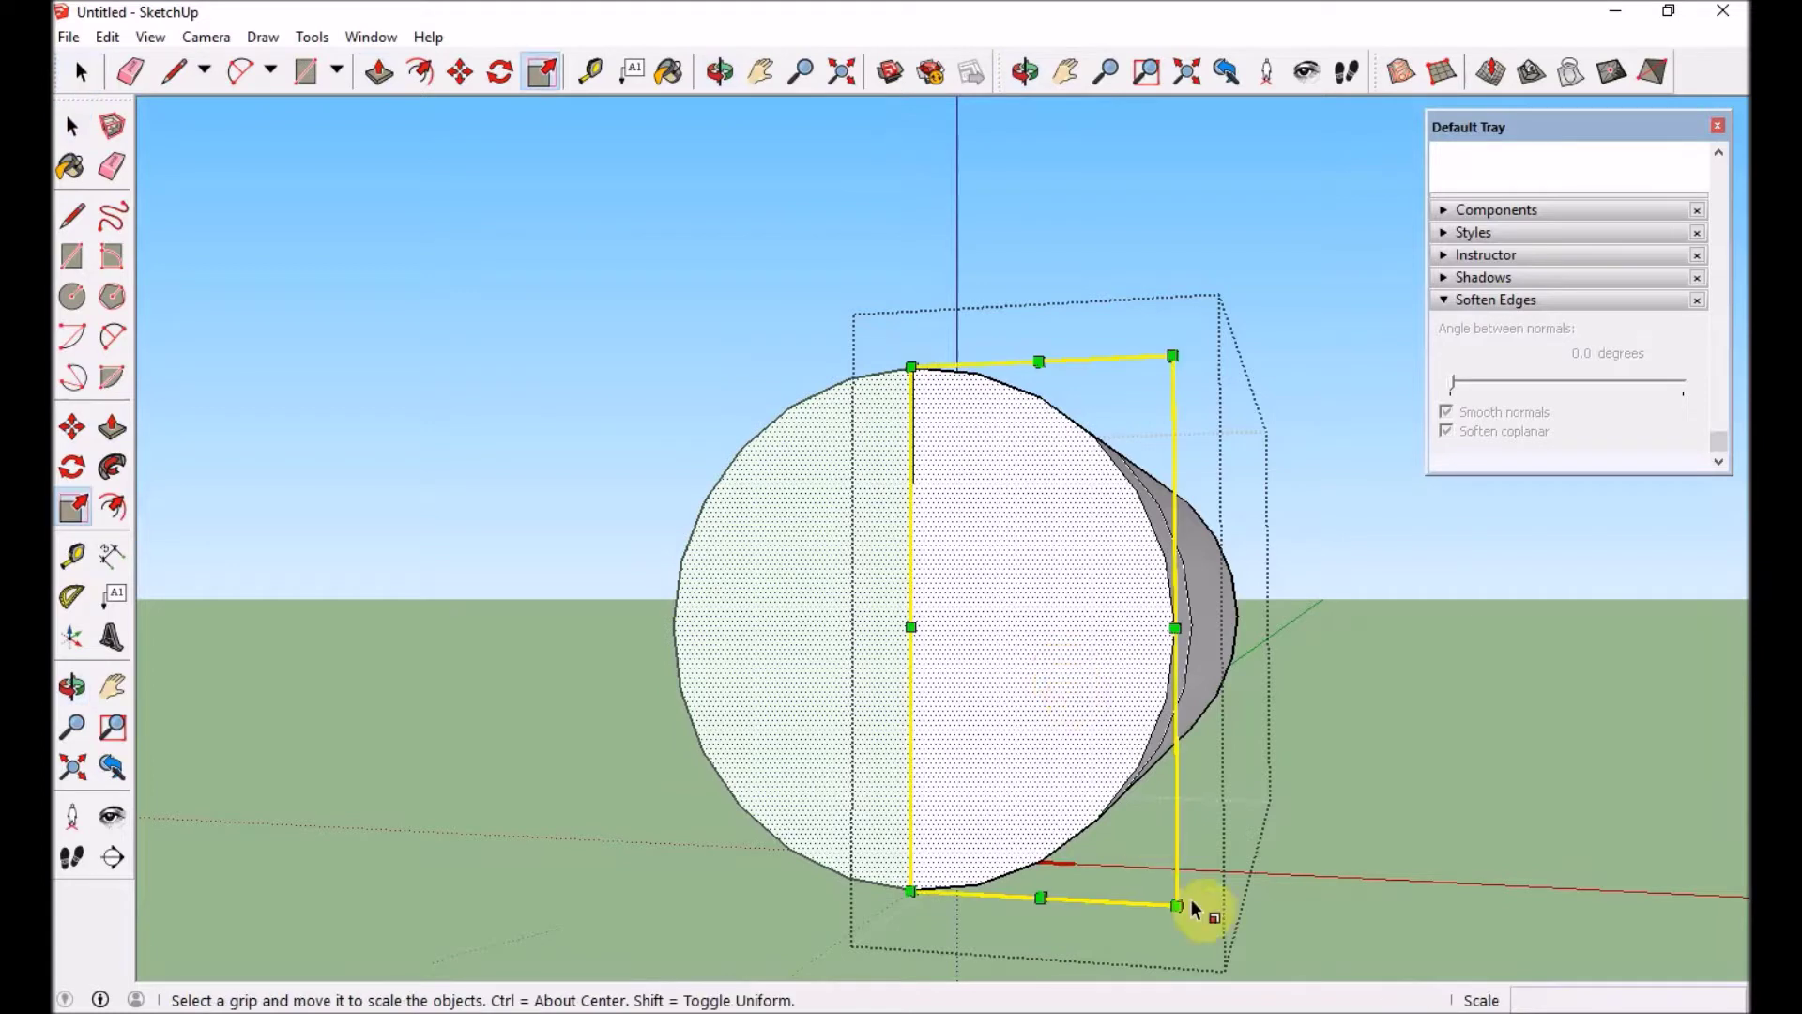
key(ctrl)
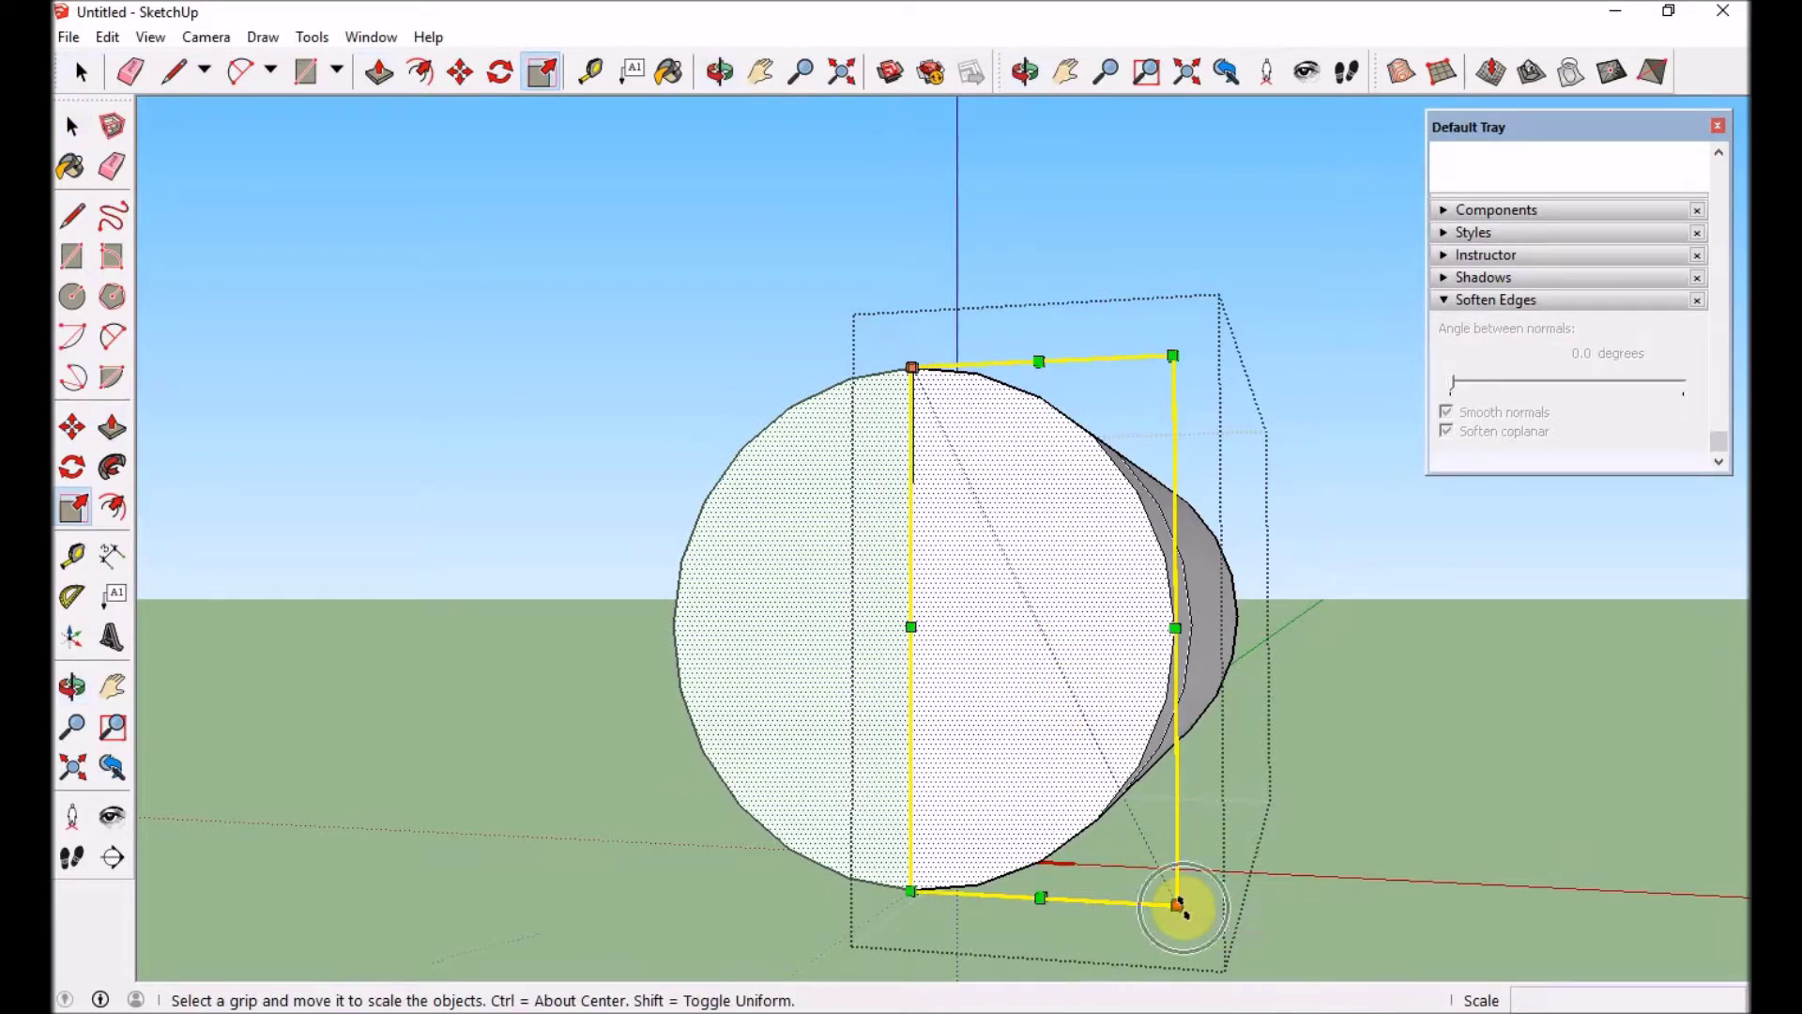
key(ctrl)
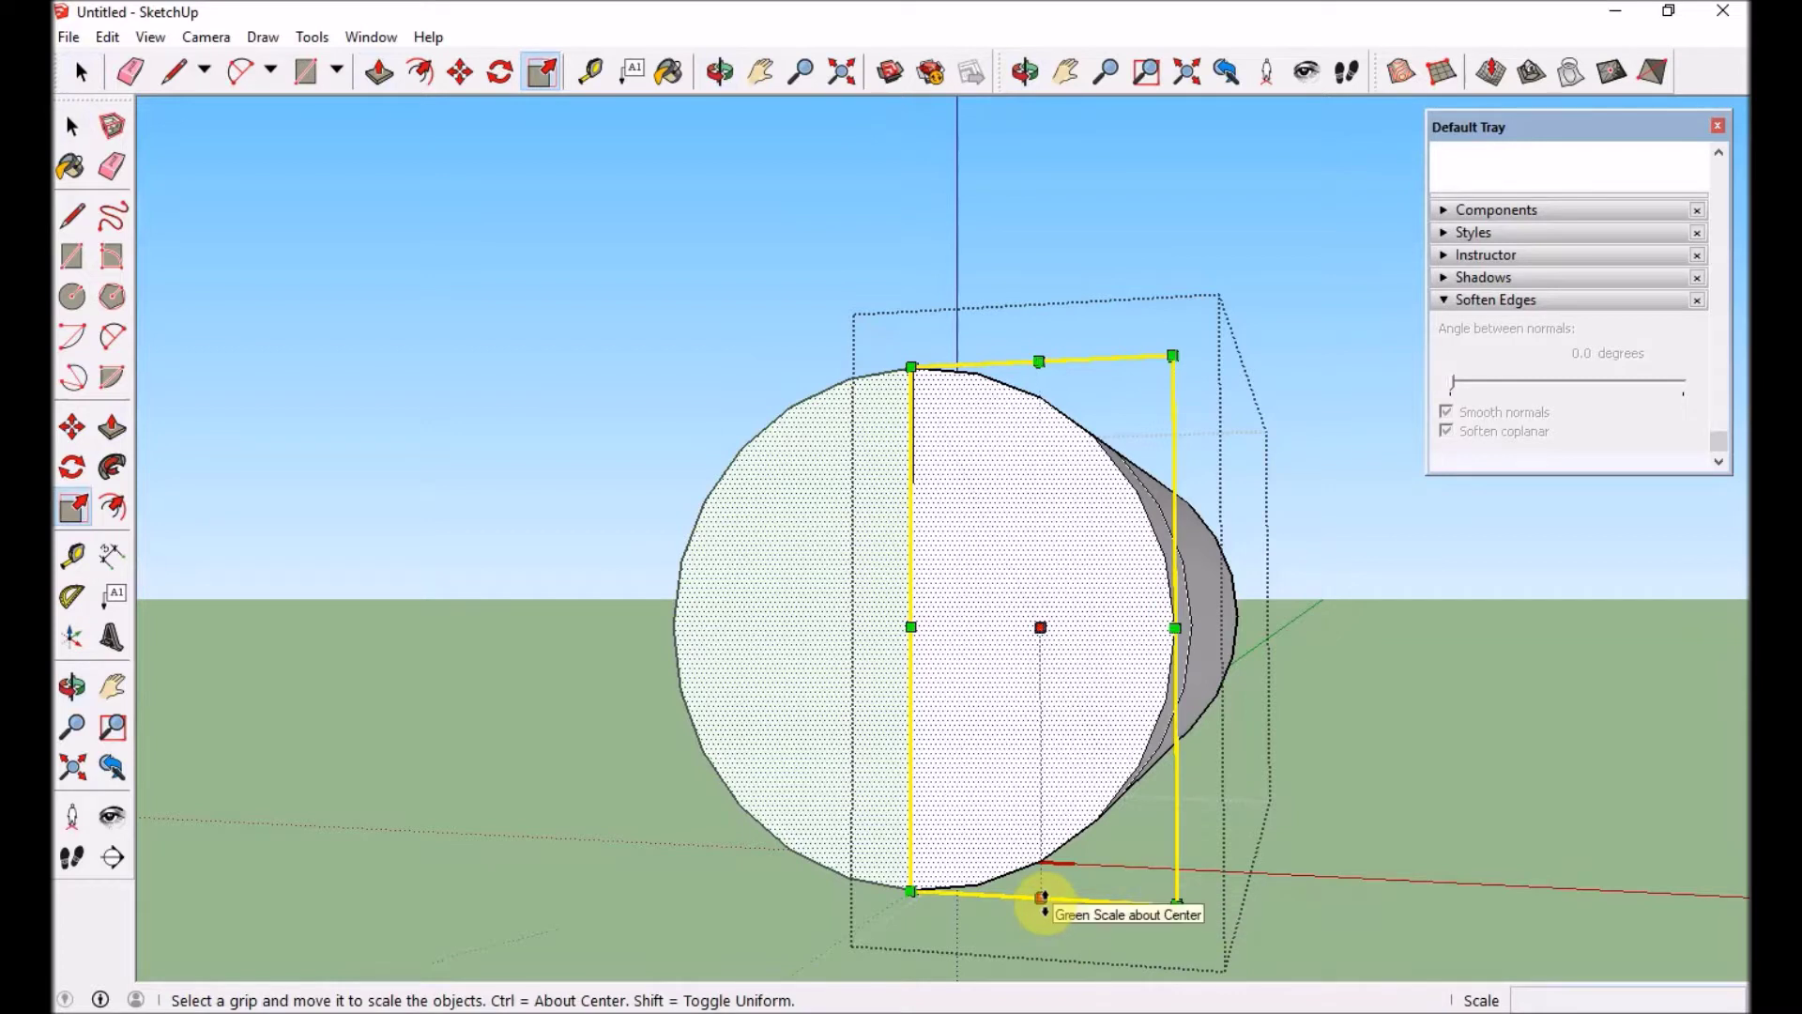
ctrl+drag(1041, 897, 1041, 877)
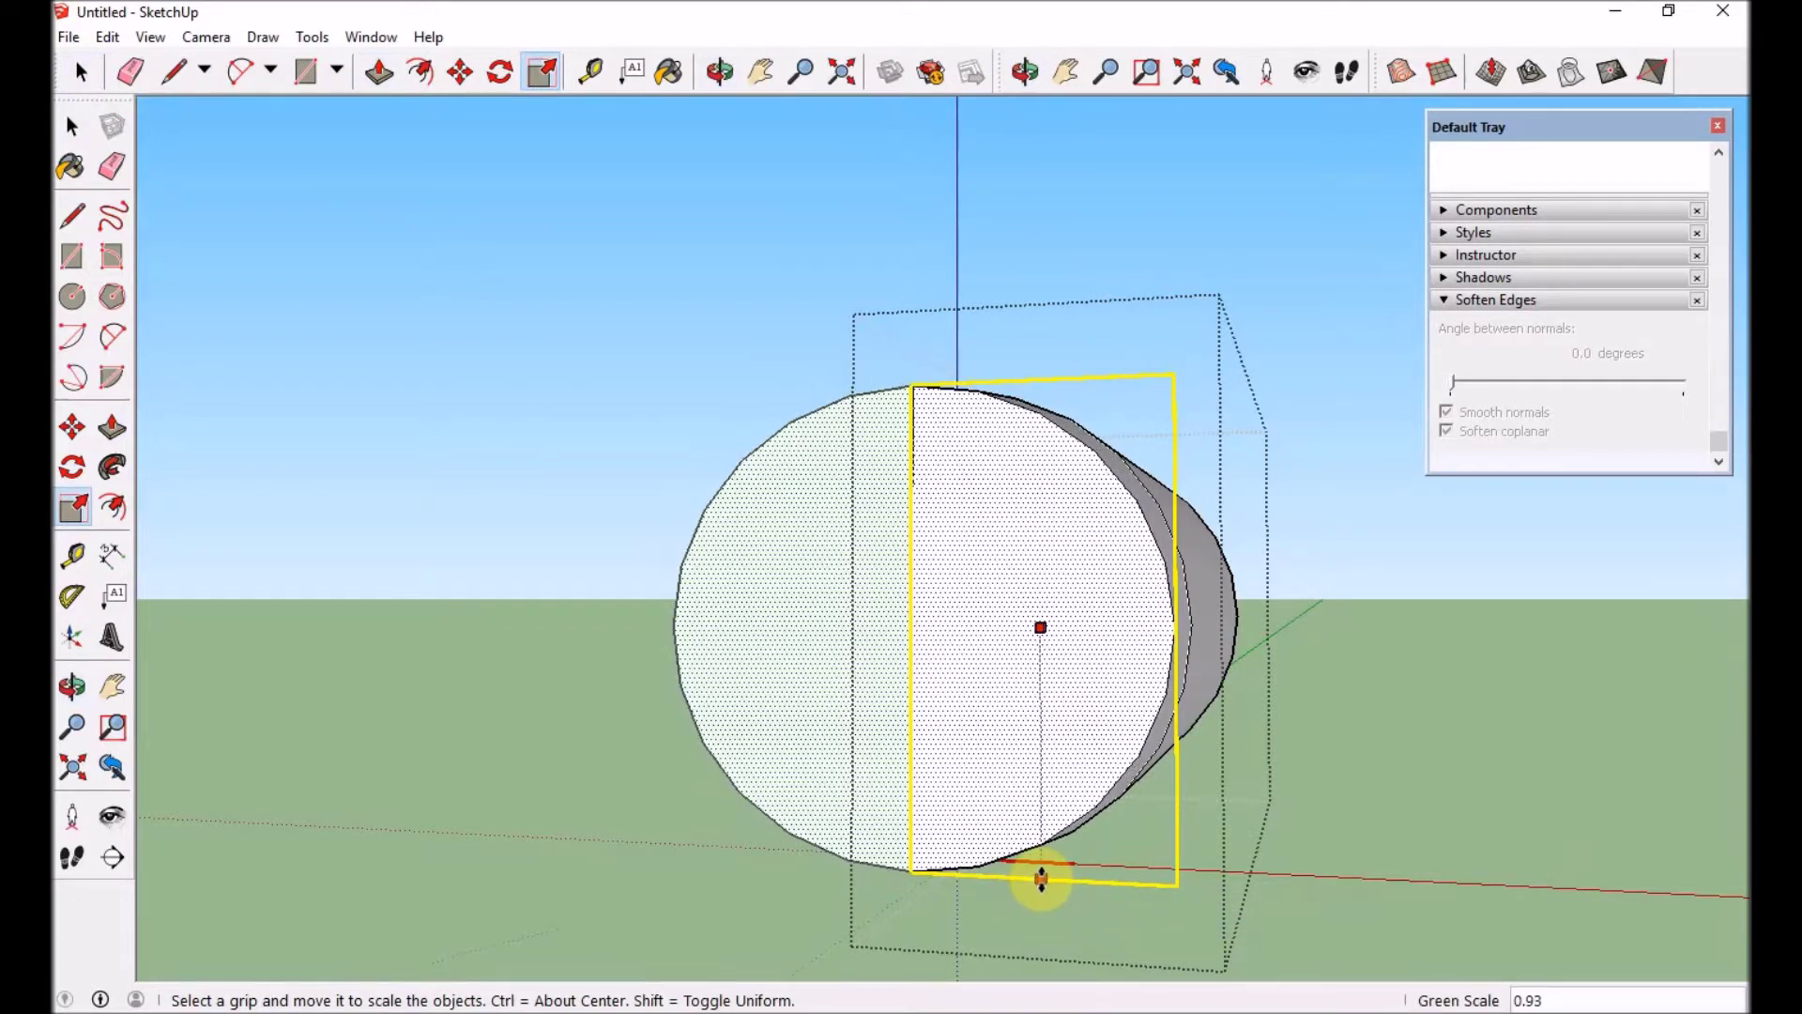
ctrl+drag(1041, 877, 1041, 881)
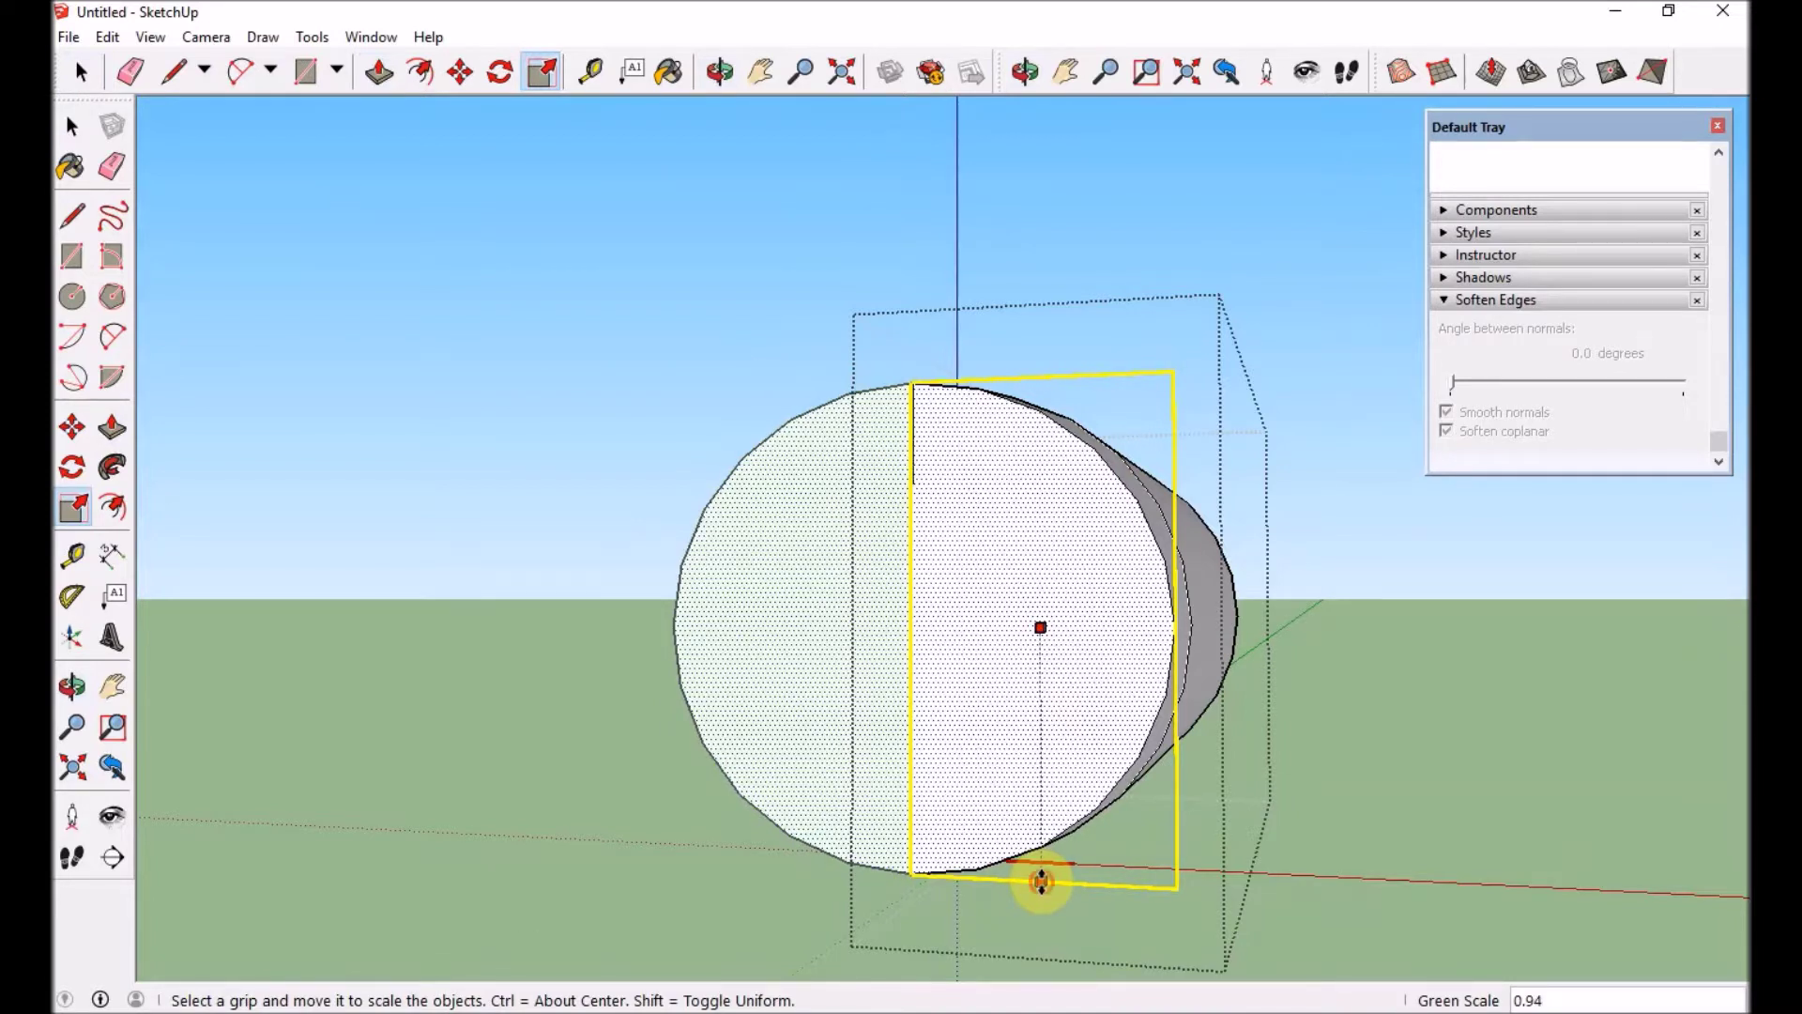
ctrl+drag(1040, 881, 1042, 882)
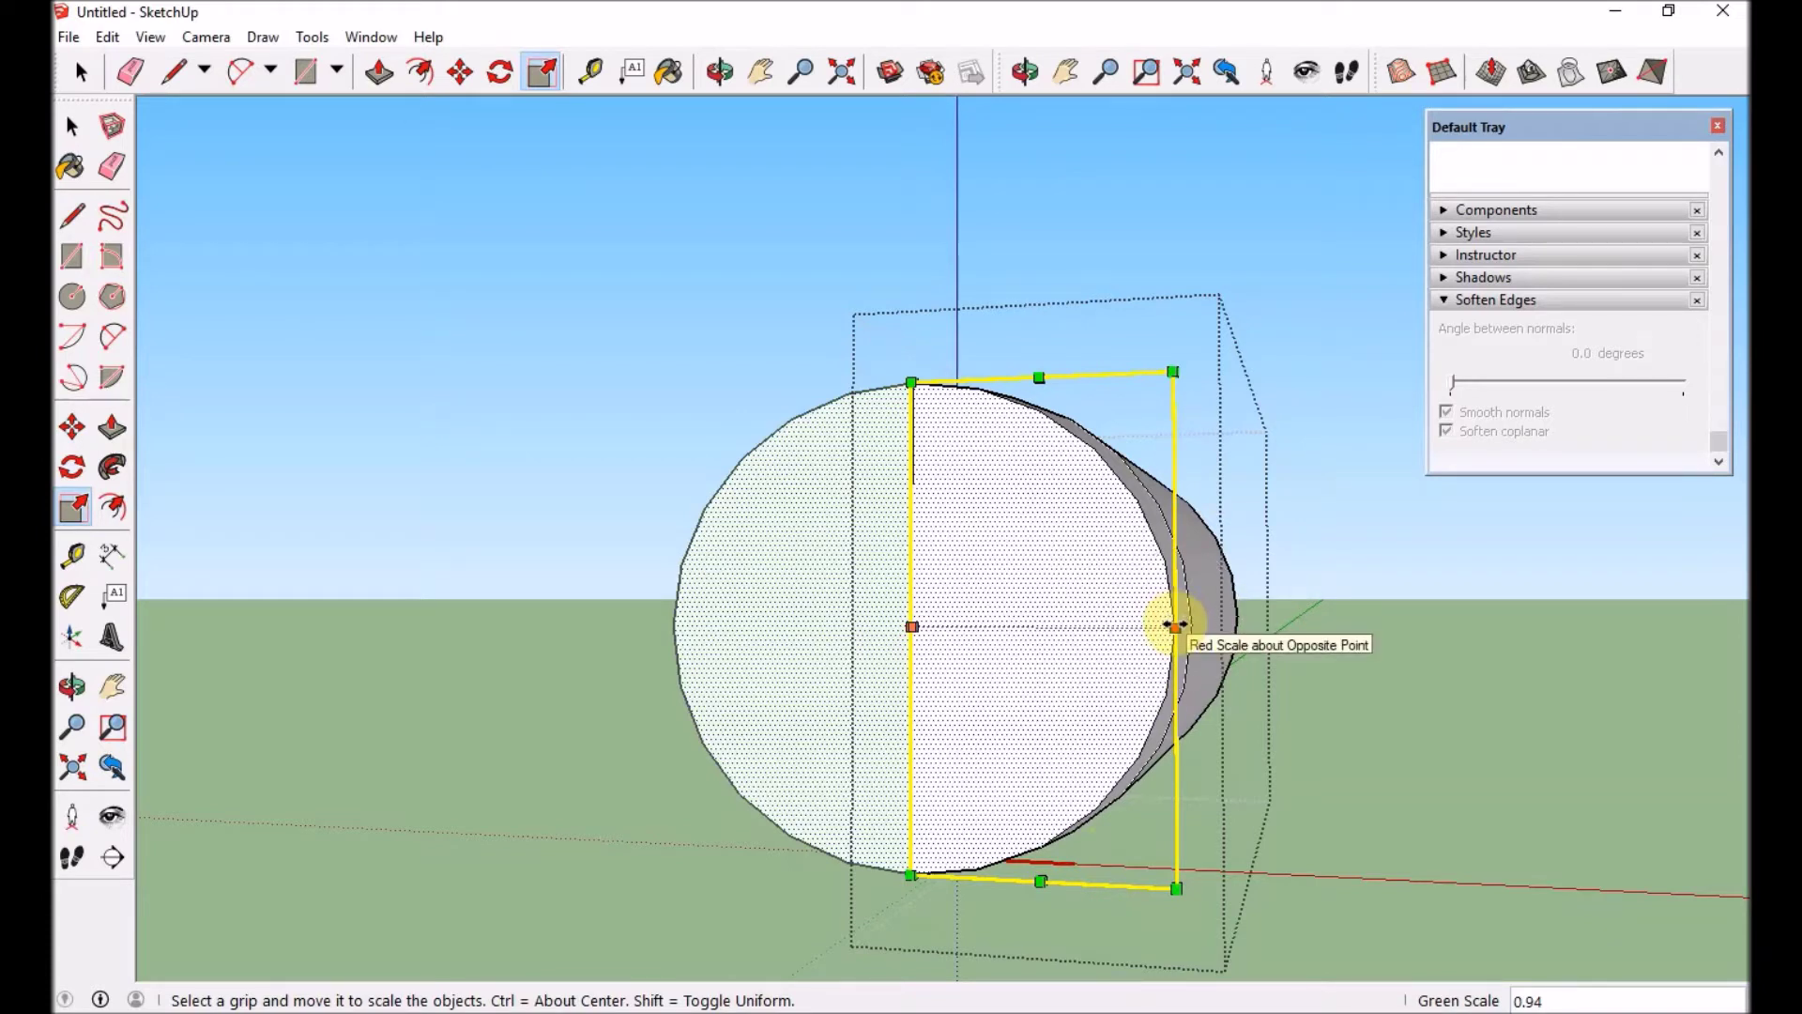
- Scale the front end face horizontally toward the center seam to 0.95 along the red axis
drag(1175, 625, 1162, 626)
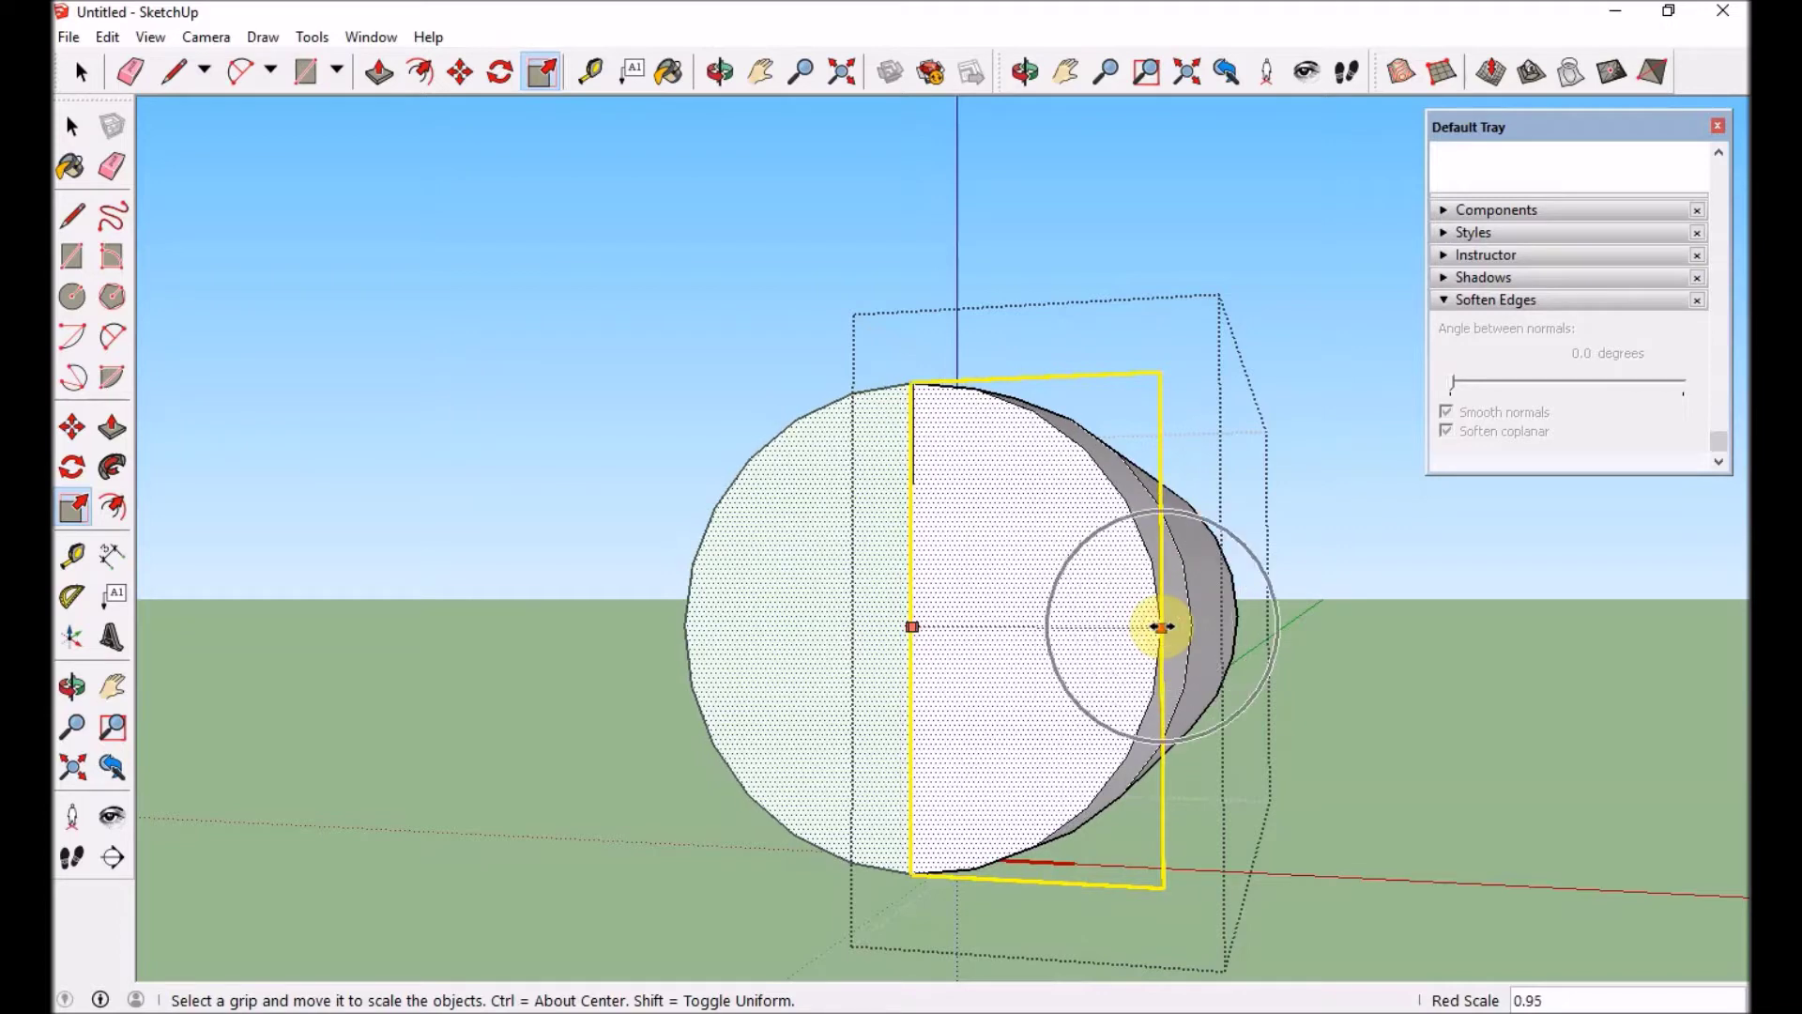
drag(1162, 626, 1162, 626)
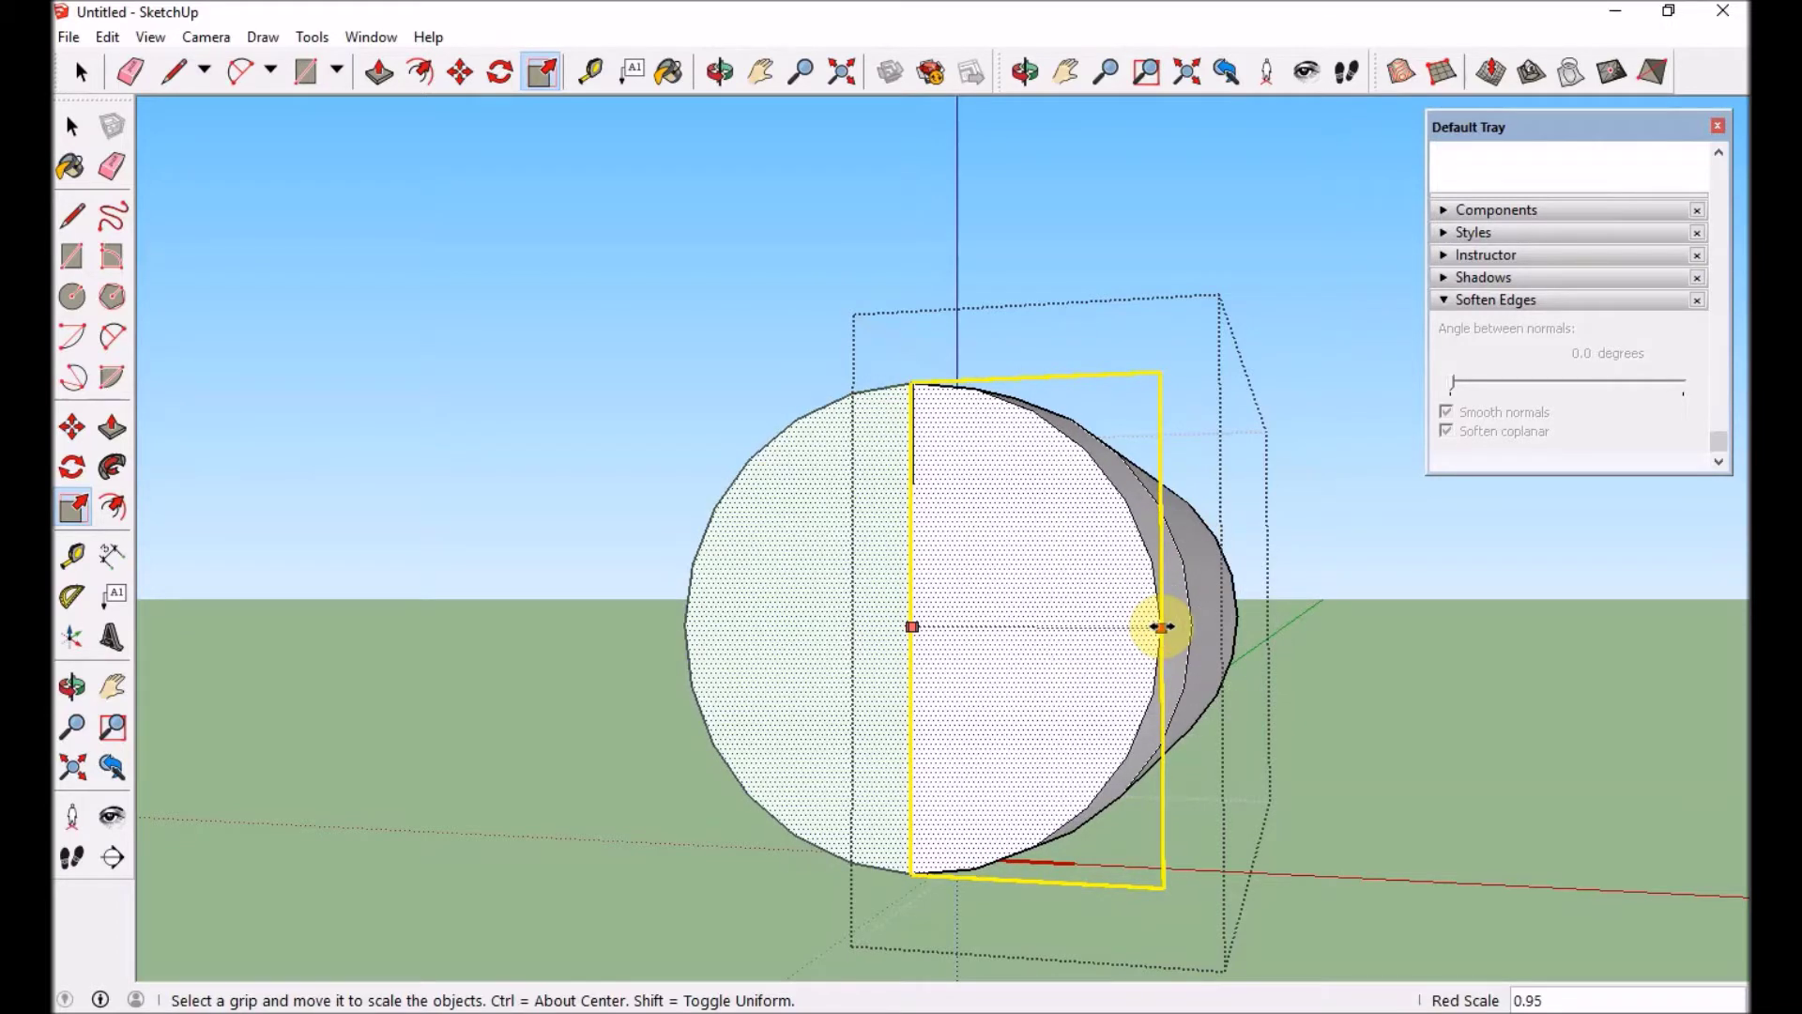
drag(1162, 626, 1164, 628)
- Pull the narrowed front end face outward to add another short section to the half cylinder
middle_drag(1086, 672, 1050, 656)
key(p)
drag(934, 678, 842, 690)
text(.)
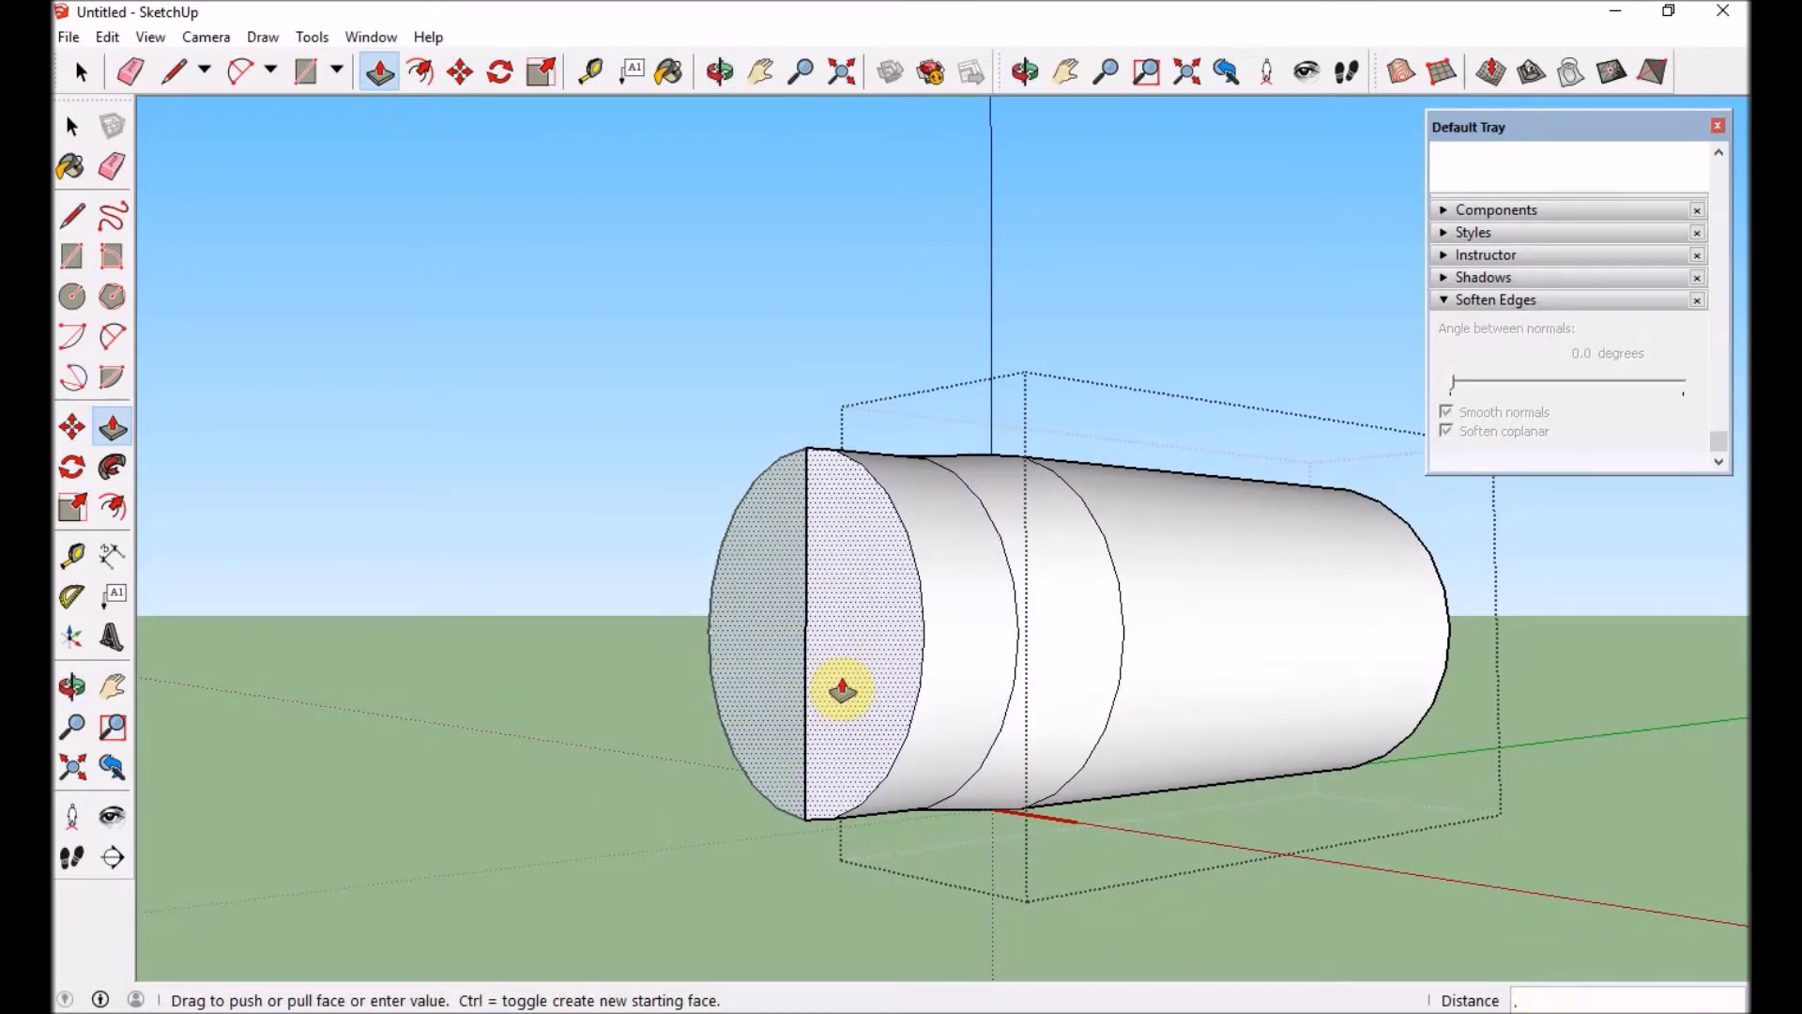
text(94)
key(Return)
middle_drag(842, 691, 861, 749)
- Scale the new front end face to 0.94 vertically about its center and to .94 horizontally toward the seam
key(space)
click(862, 749)
key(s)
ctrl+drag(861, 879, 861, 870)
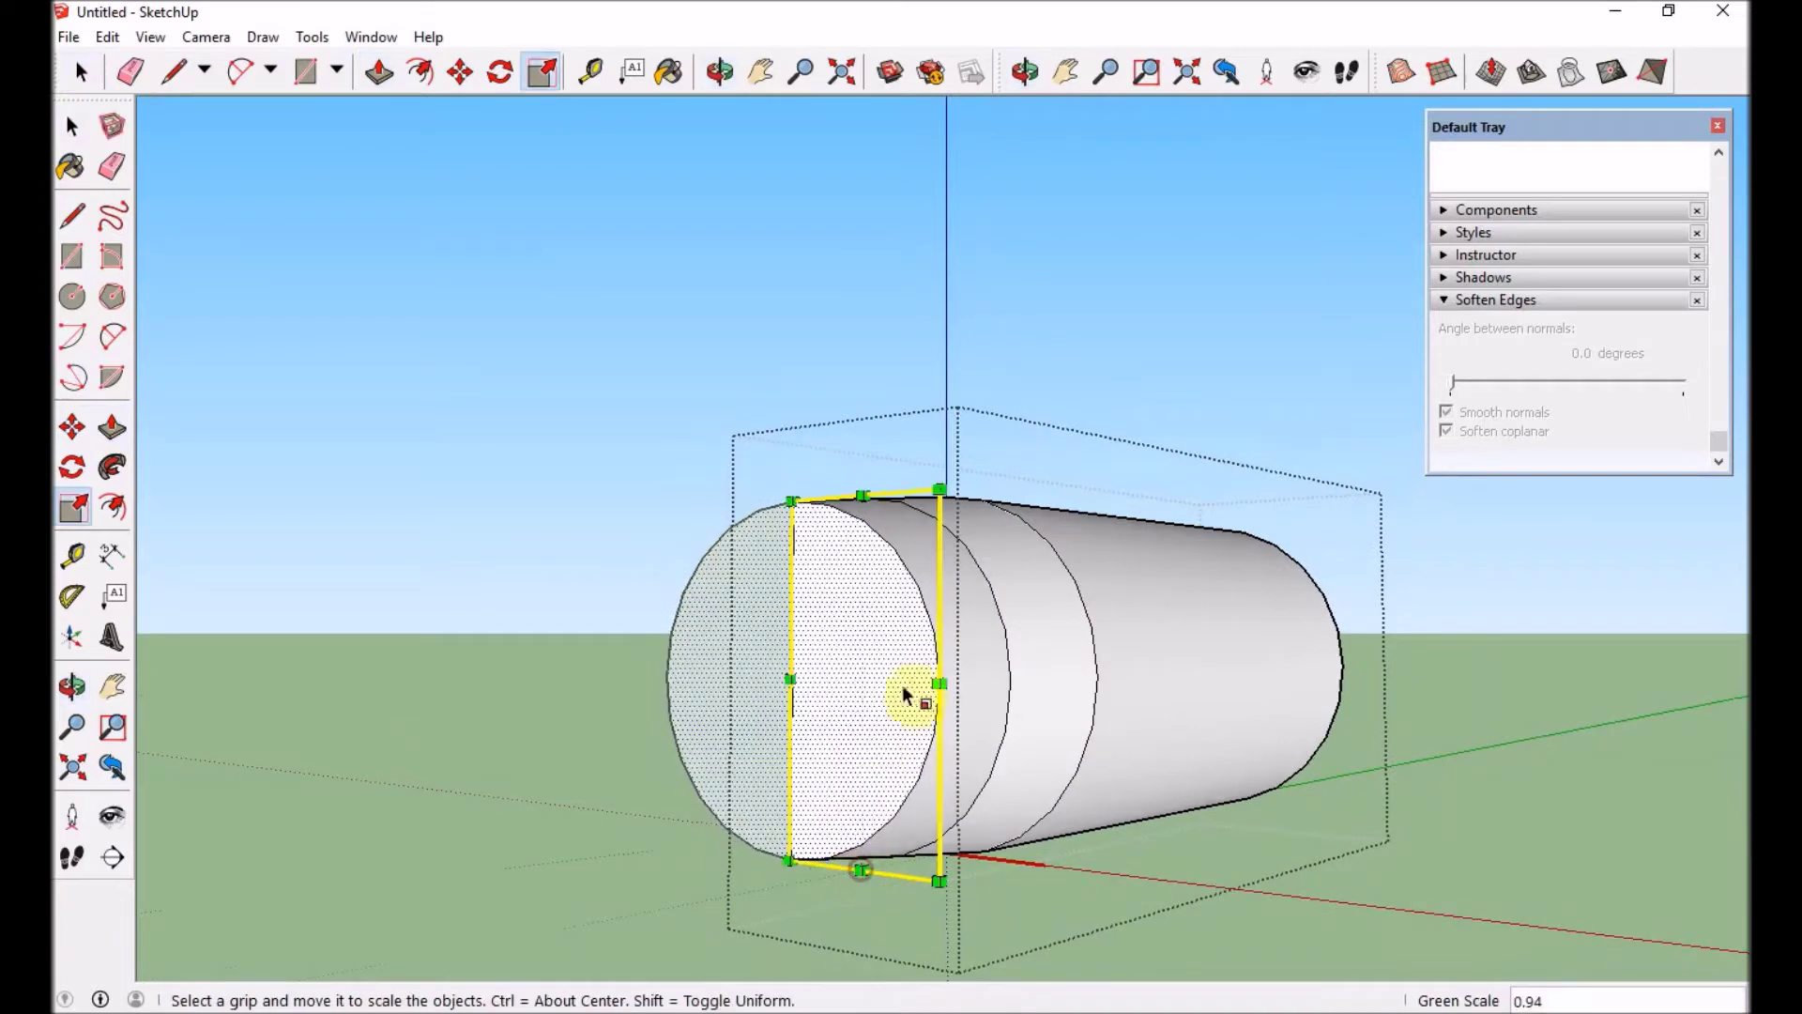
click(940, 683)
text(.94)
key(Return)
- Draw two lines on the front face from neighboring upper rim vertices to a common inner point, outlining a small triangle
mouse_move(917, 685)
middle_down()
mouse_move(1202, 687)
mouse_move(1158, 684)
middle_up()
scroll(1057, 551, up, 2)
key(l)
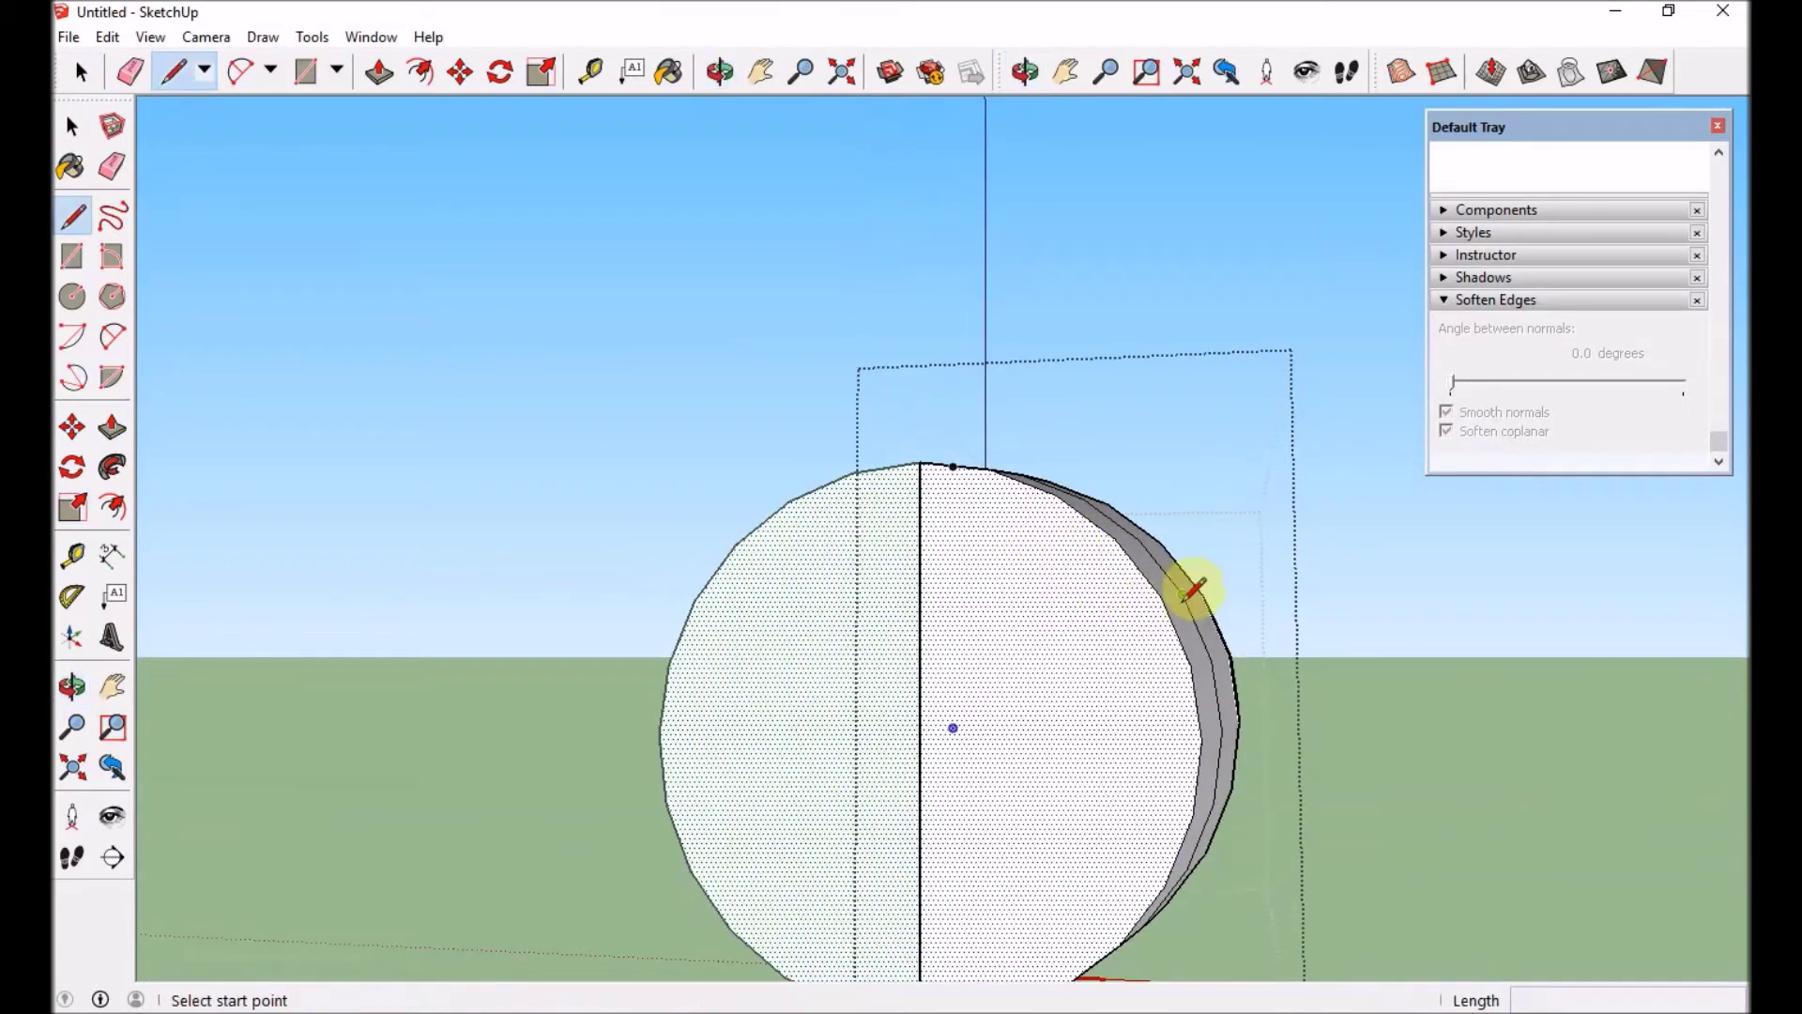
click(1160, 597)
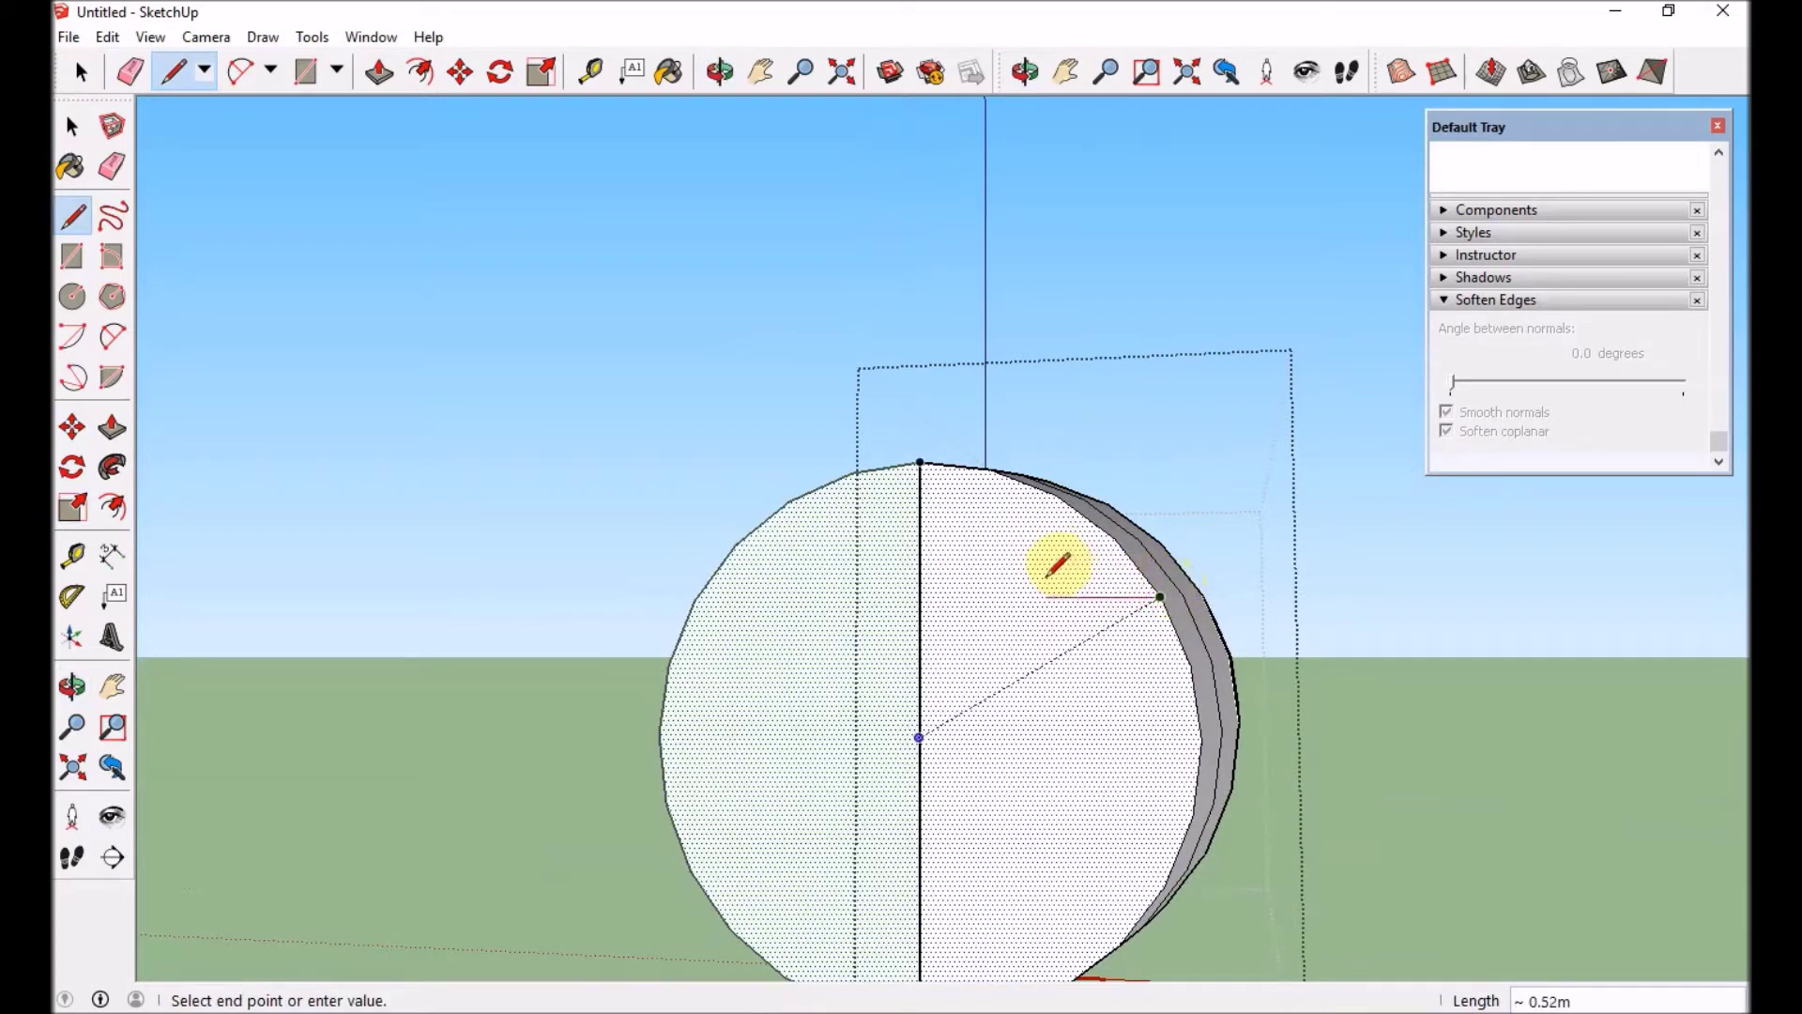
key(Escape)
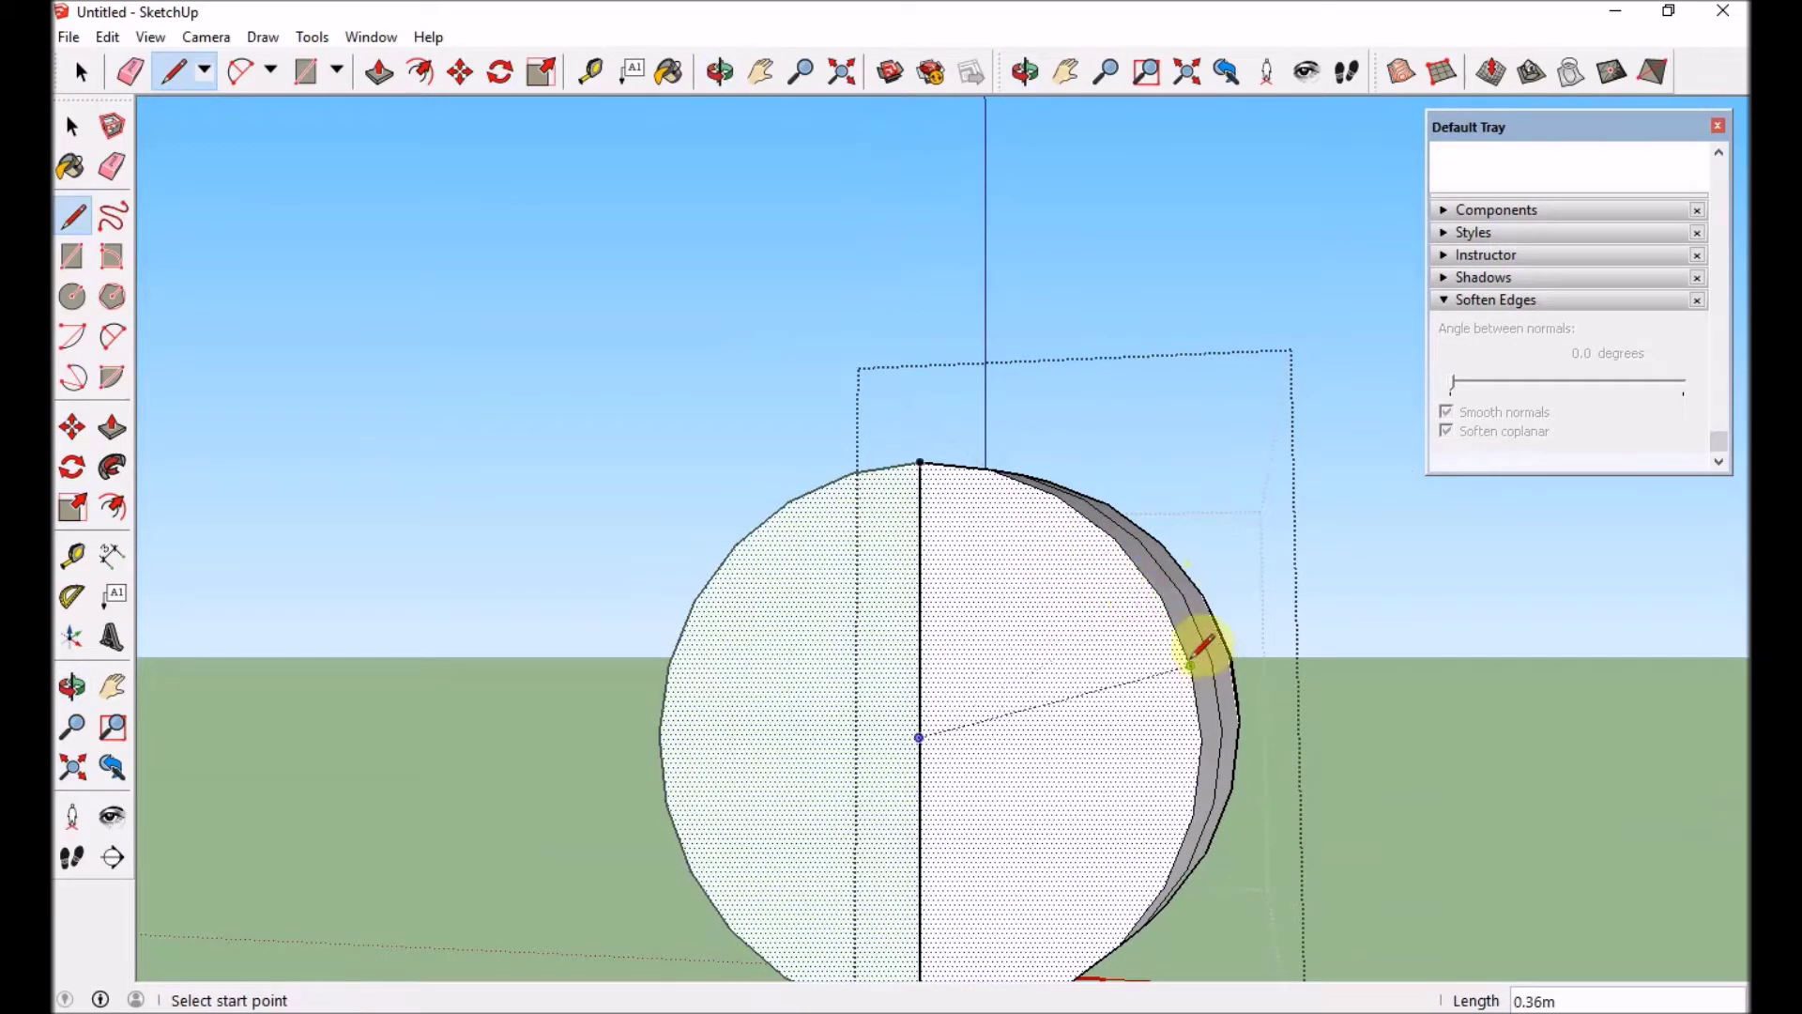
click(1191, 665)
click(1084, 664)
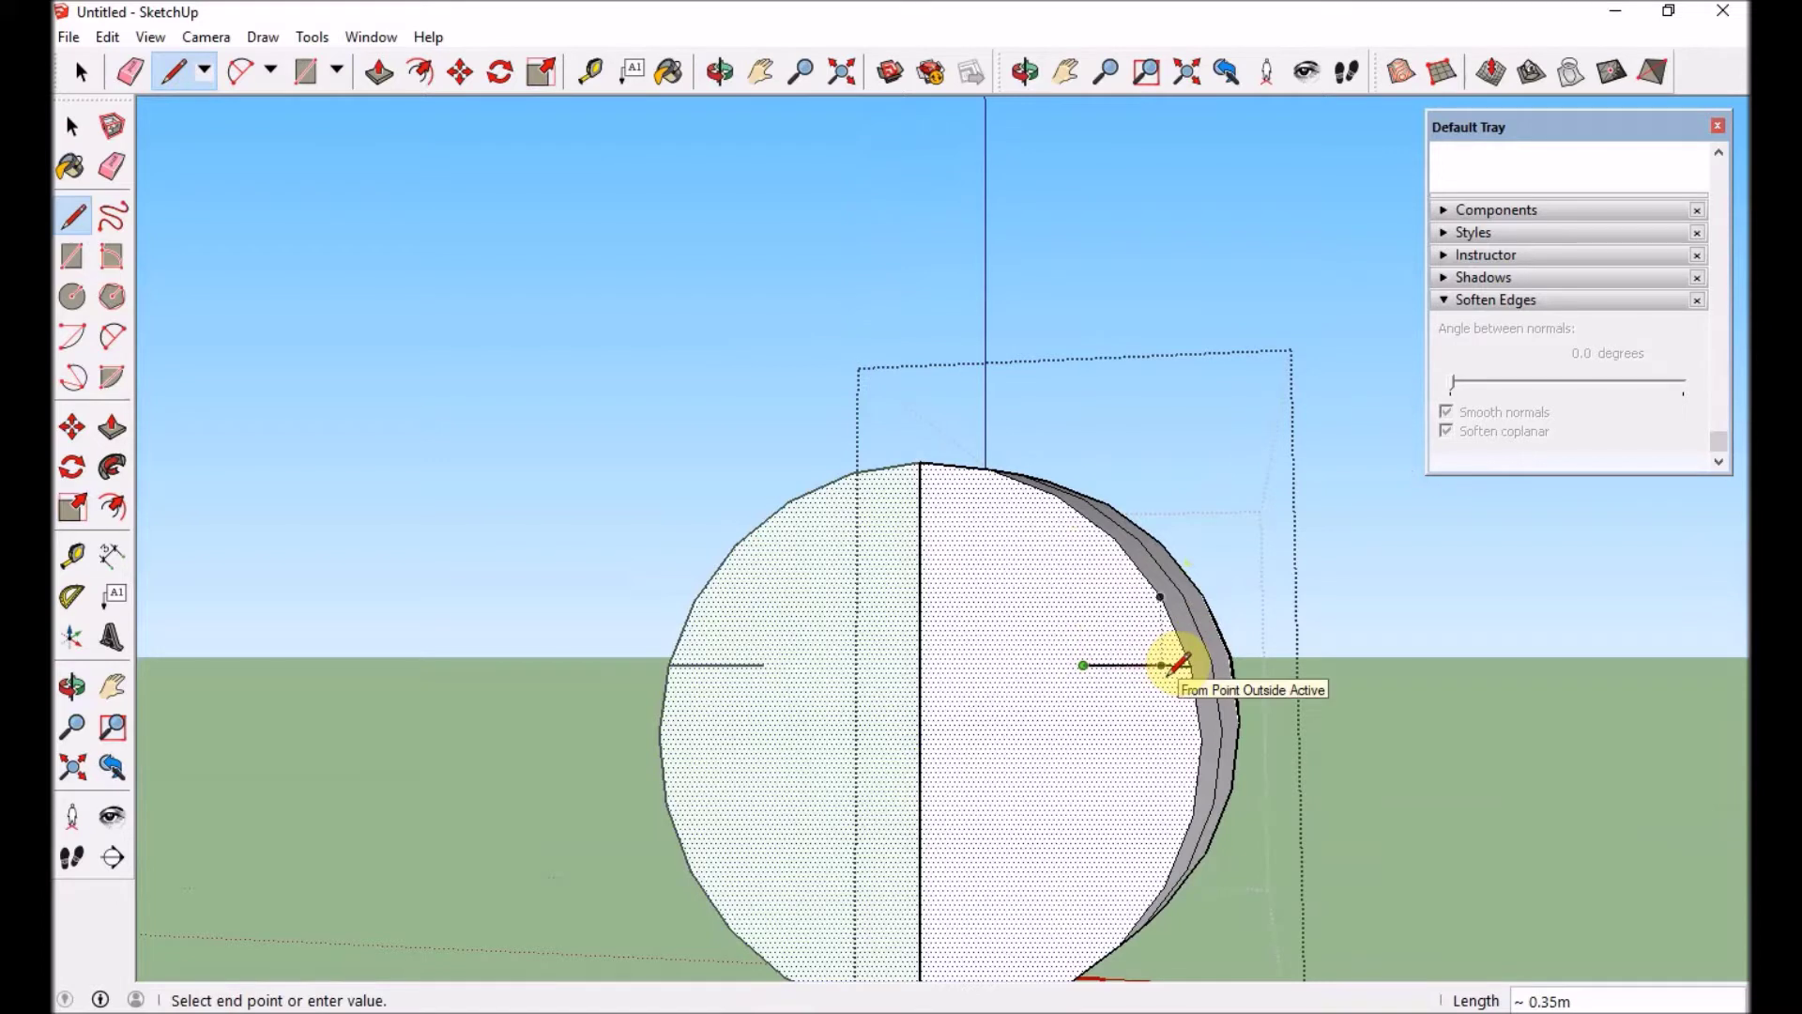
click(1174, 667)
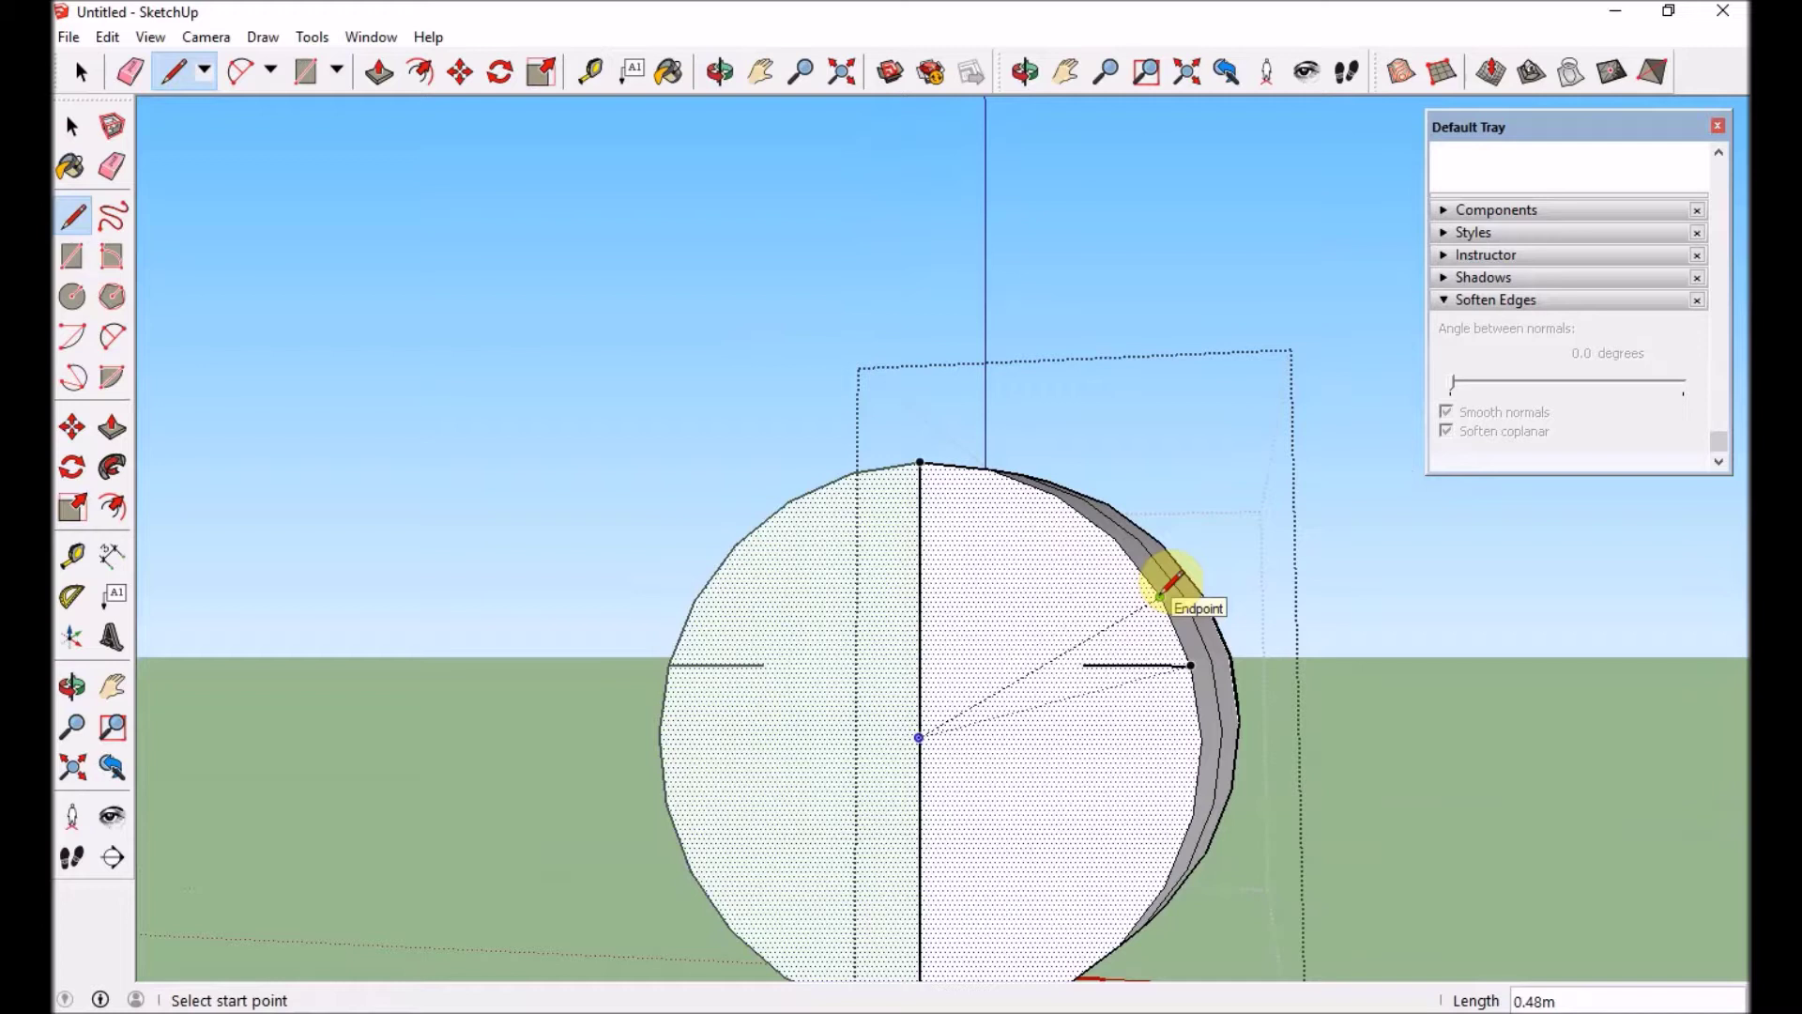
click(1161, 596)
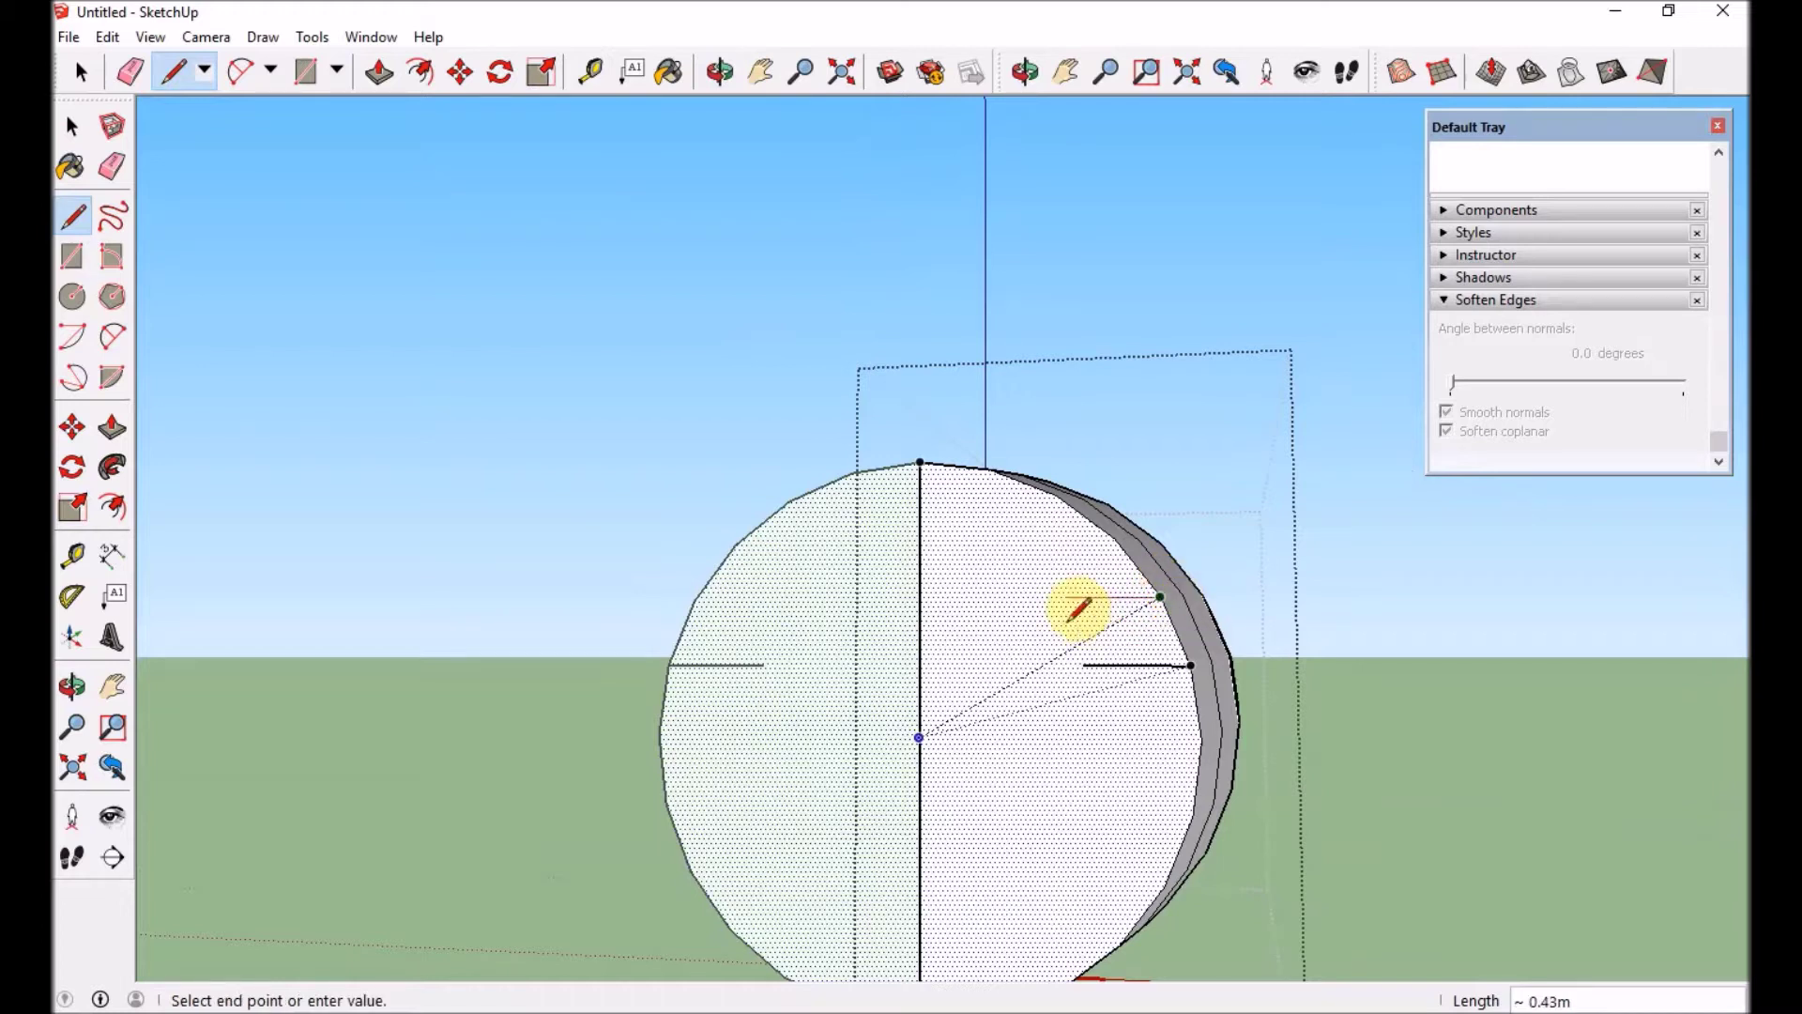
click(1087, 662)
key(space)
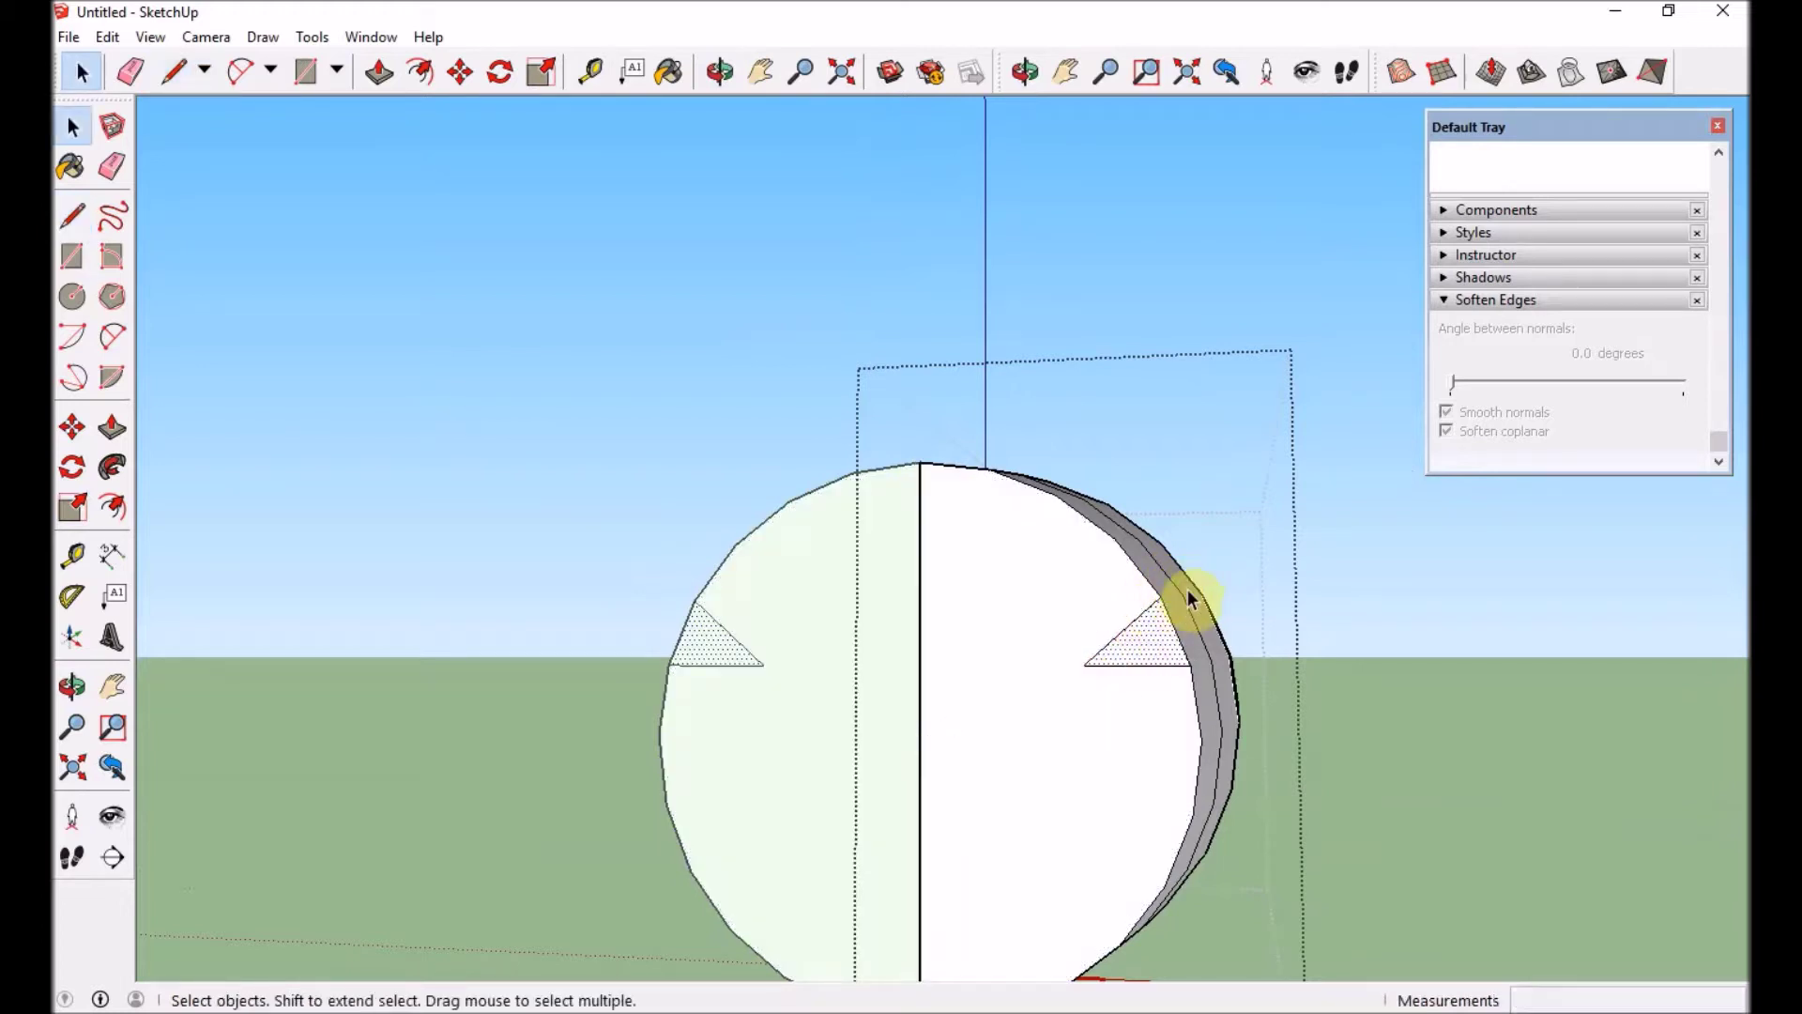
- Lower the triangle's upper rim vertex along the blue axis in two moves of .05 m each
key(m)
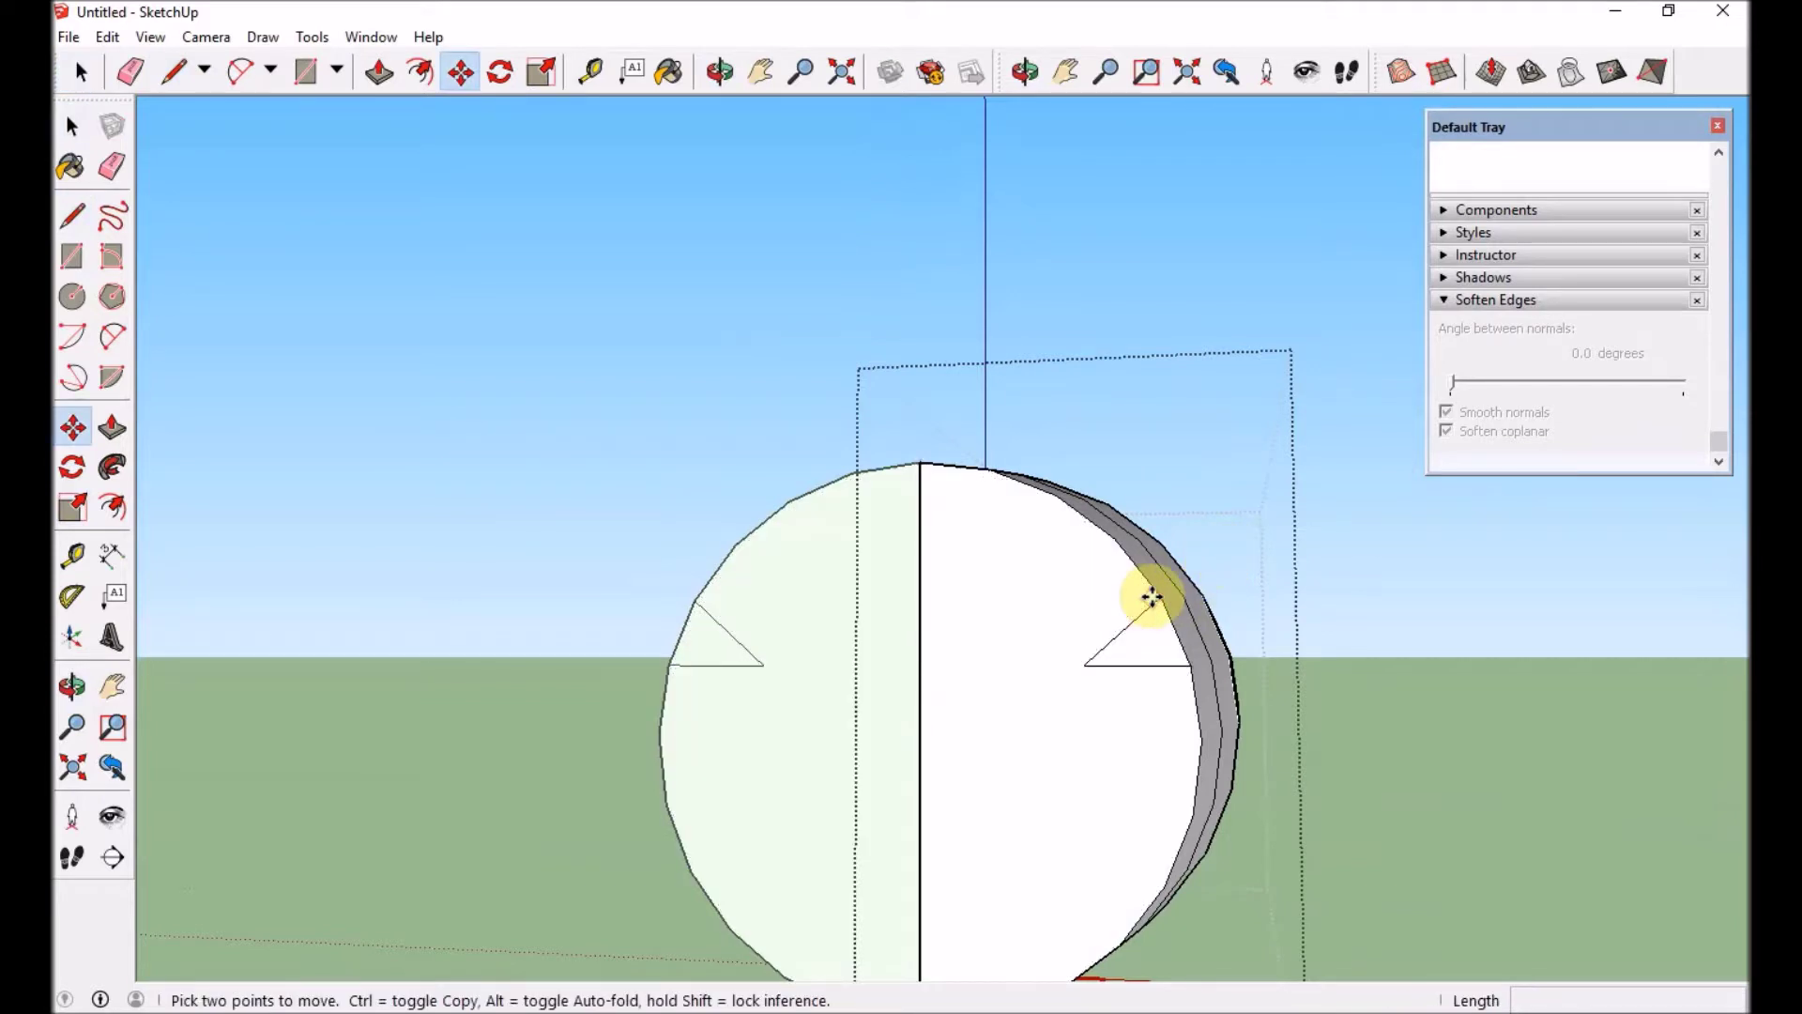
click(1152, 597)
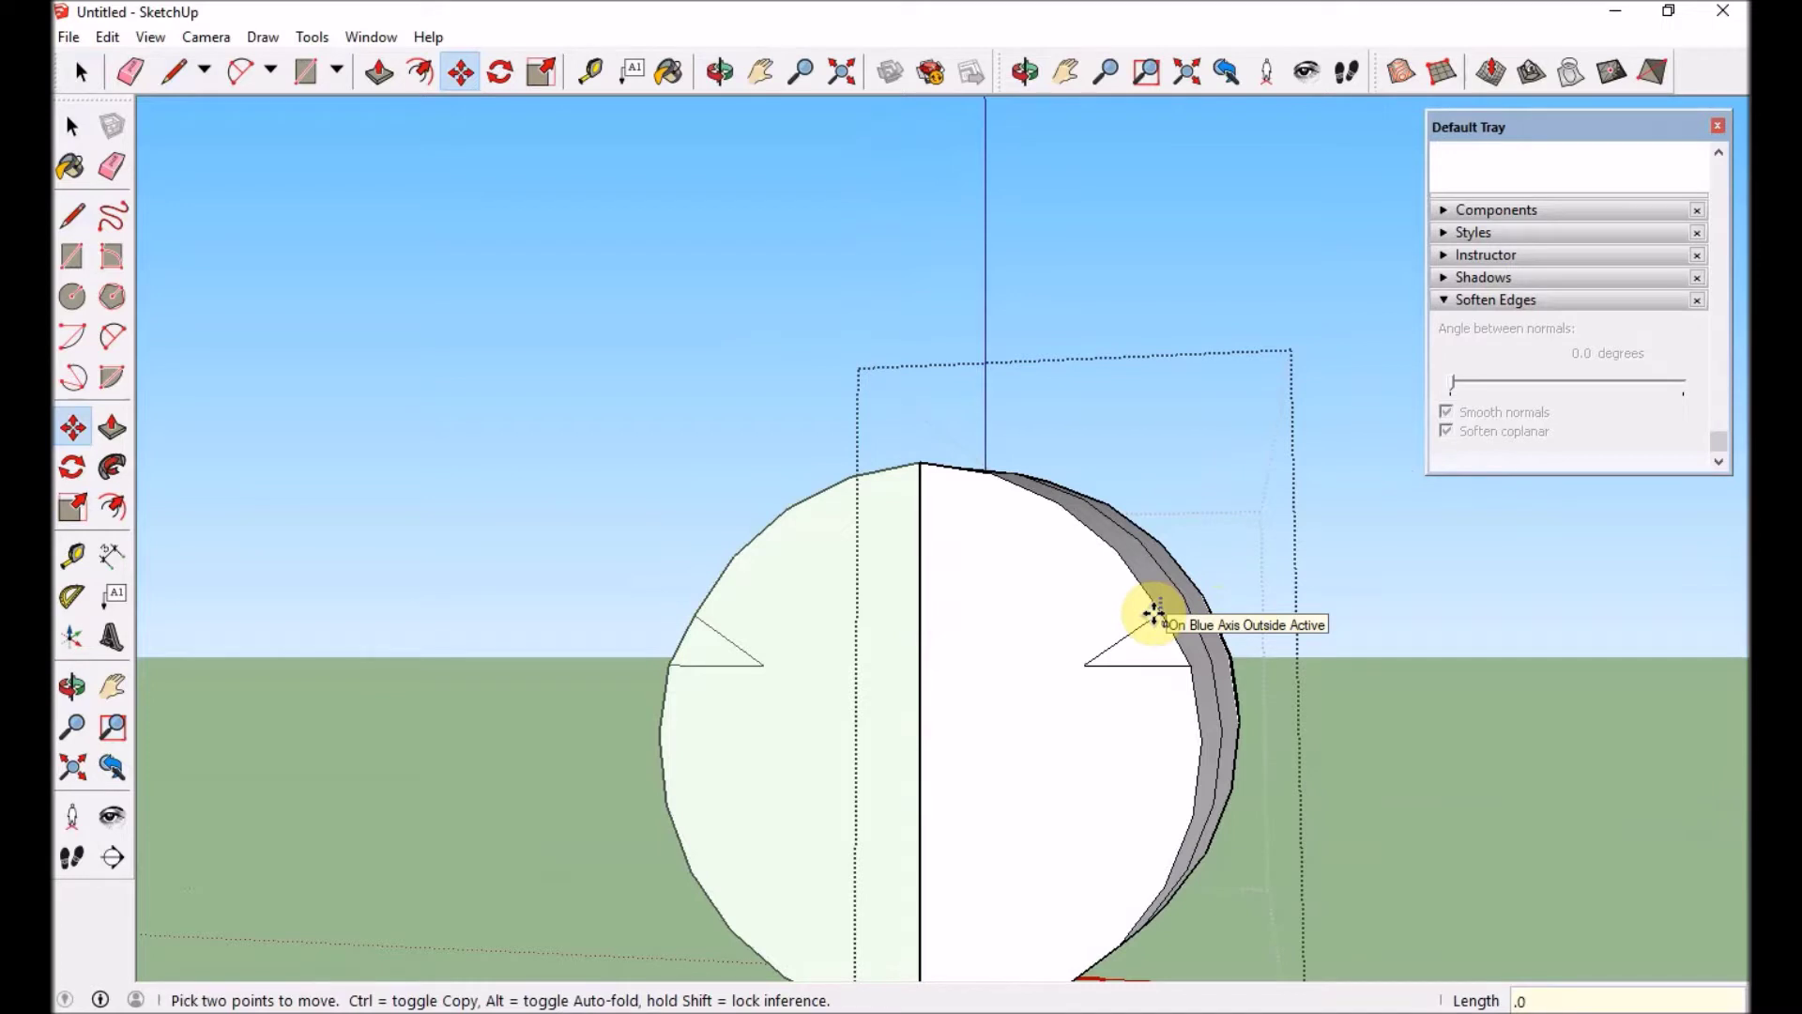
key(Return)
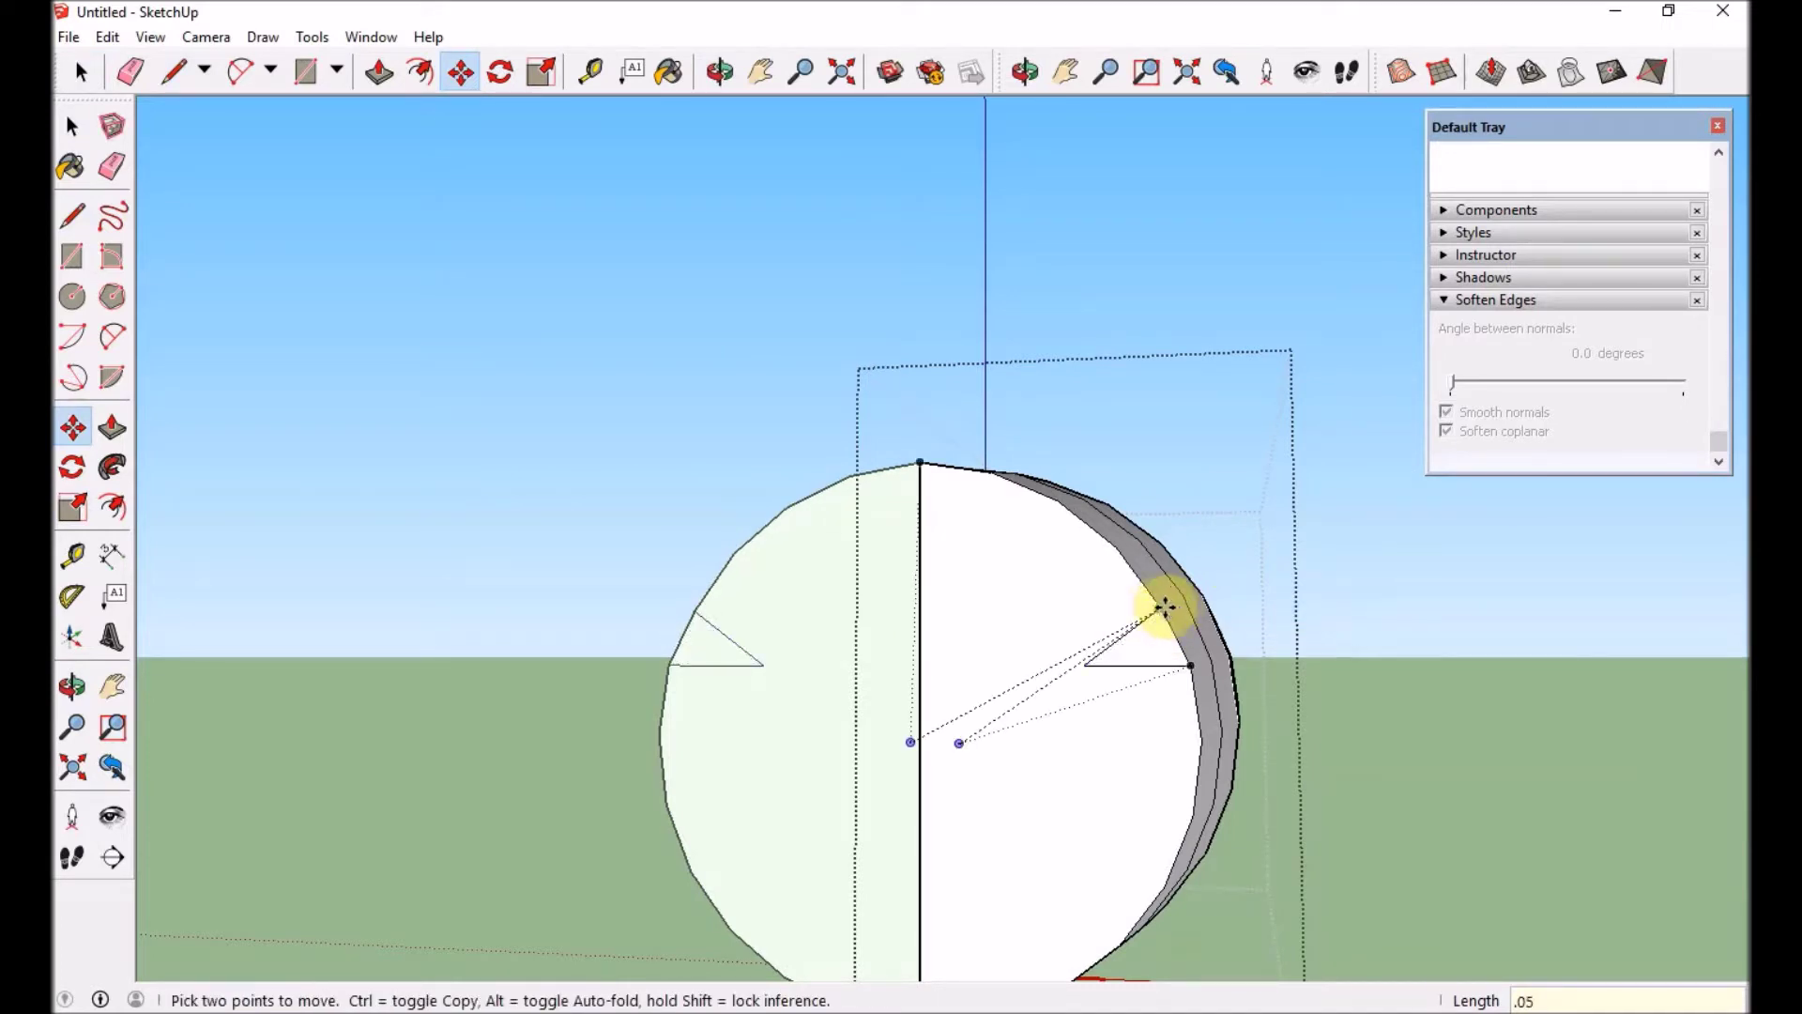
click(1160, 608)
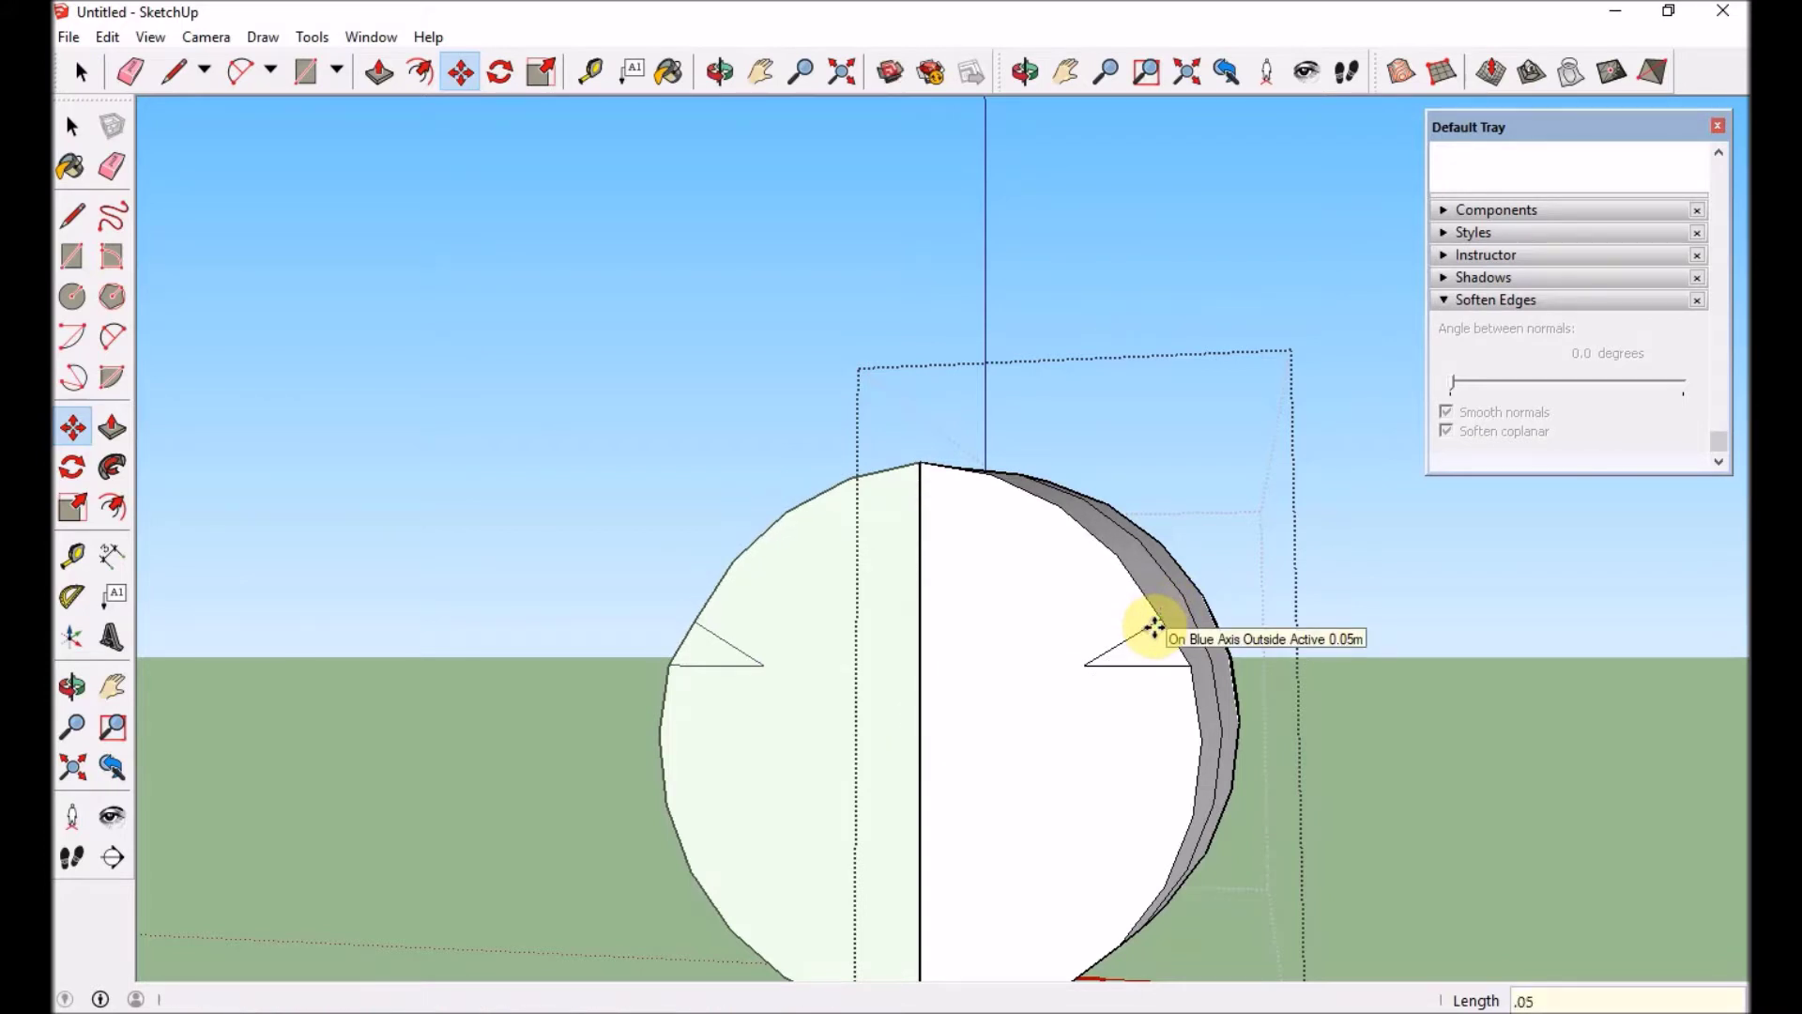
- Erase the two inner triangle edges from the front end face, keeping the adjusted rim
key(o)
drag(1121, 659, 912, 526)
key(space)
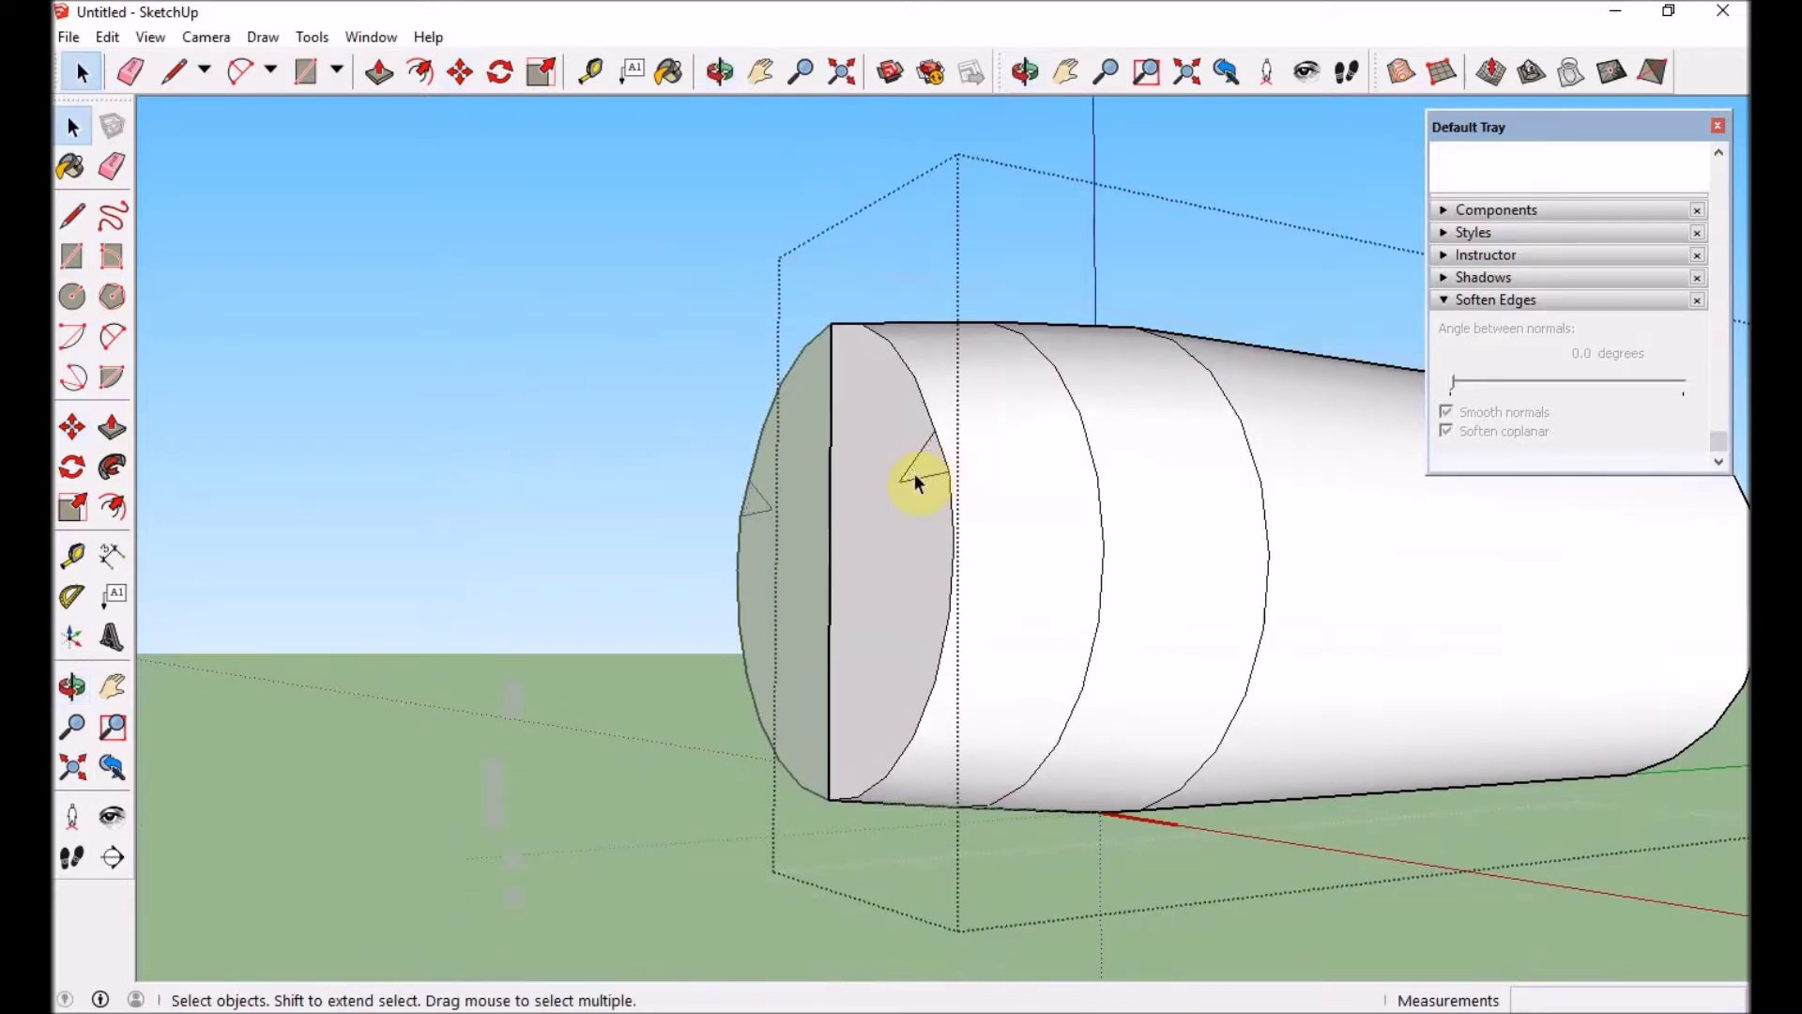
key(e)
- Pull the front end face out as a new section and scale it inward, vertically about its center and horizontally toward the seam
key(p)
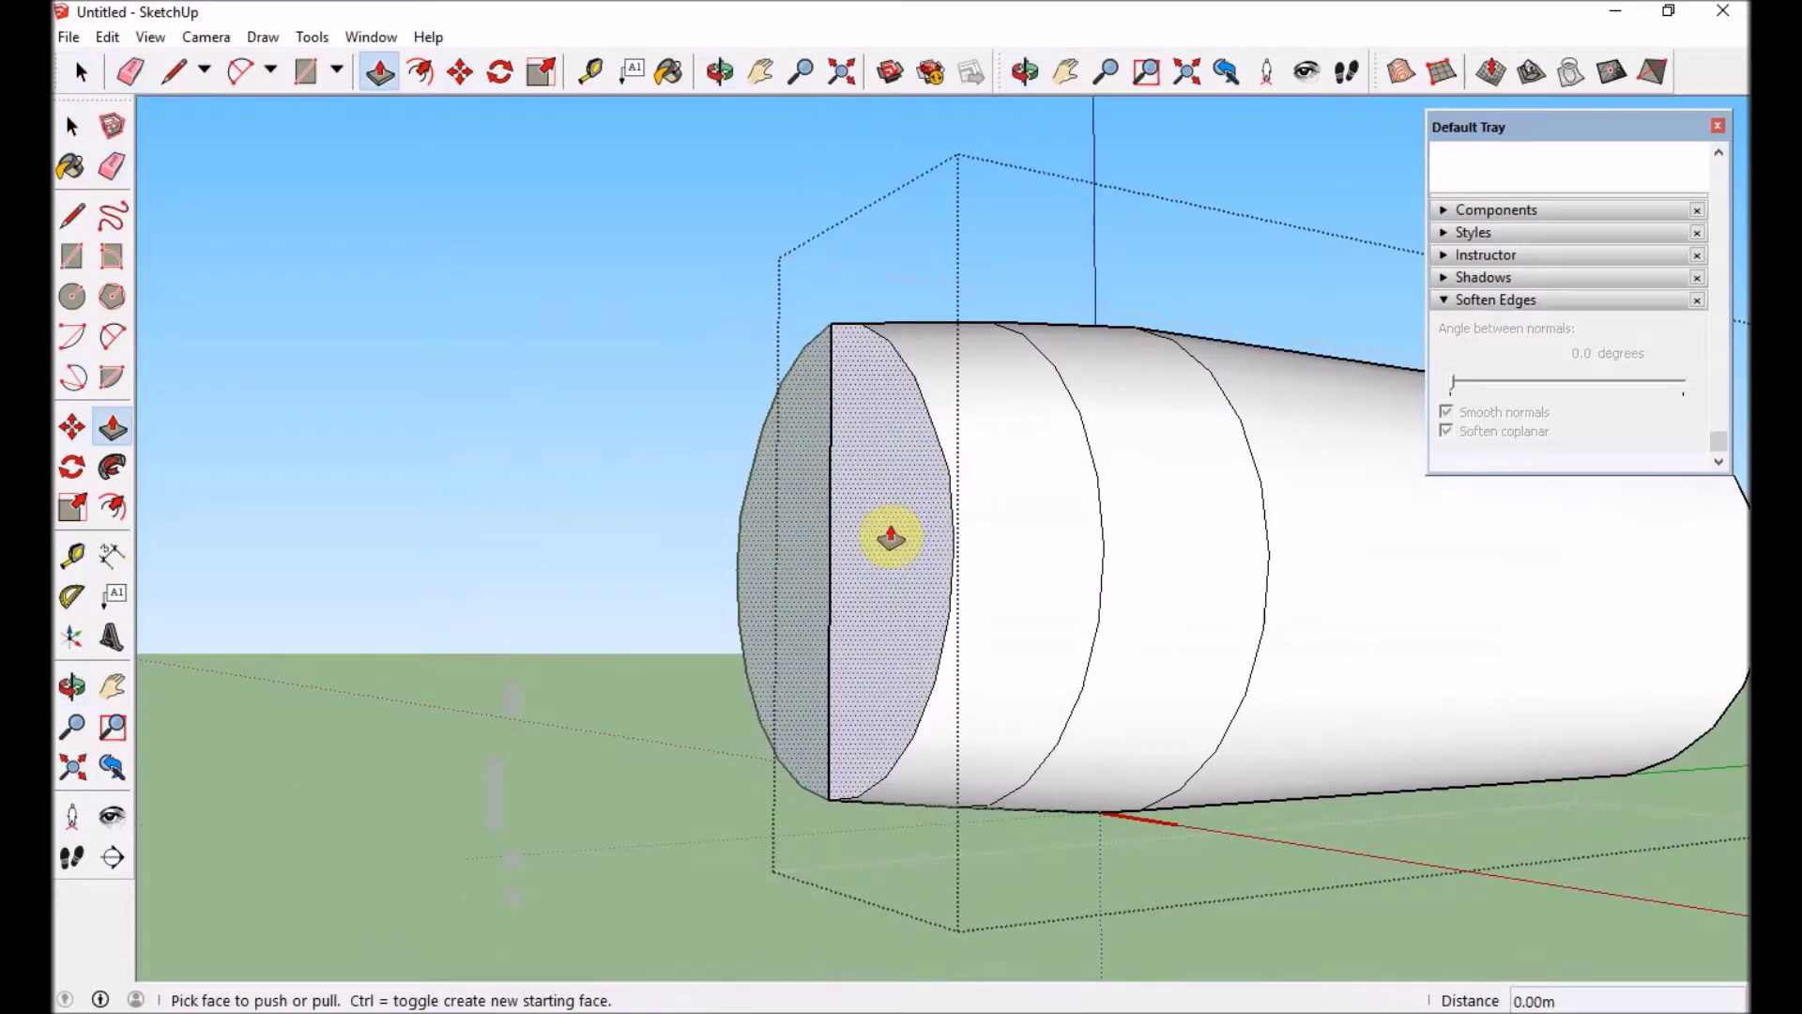
drag(877, 533, 799, 559)
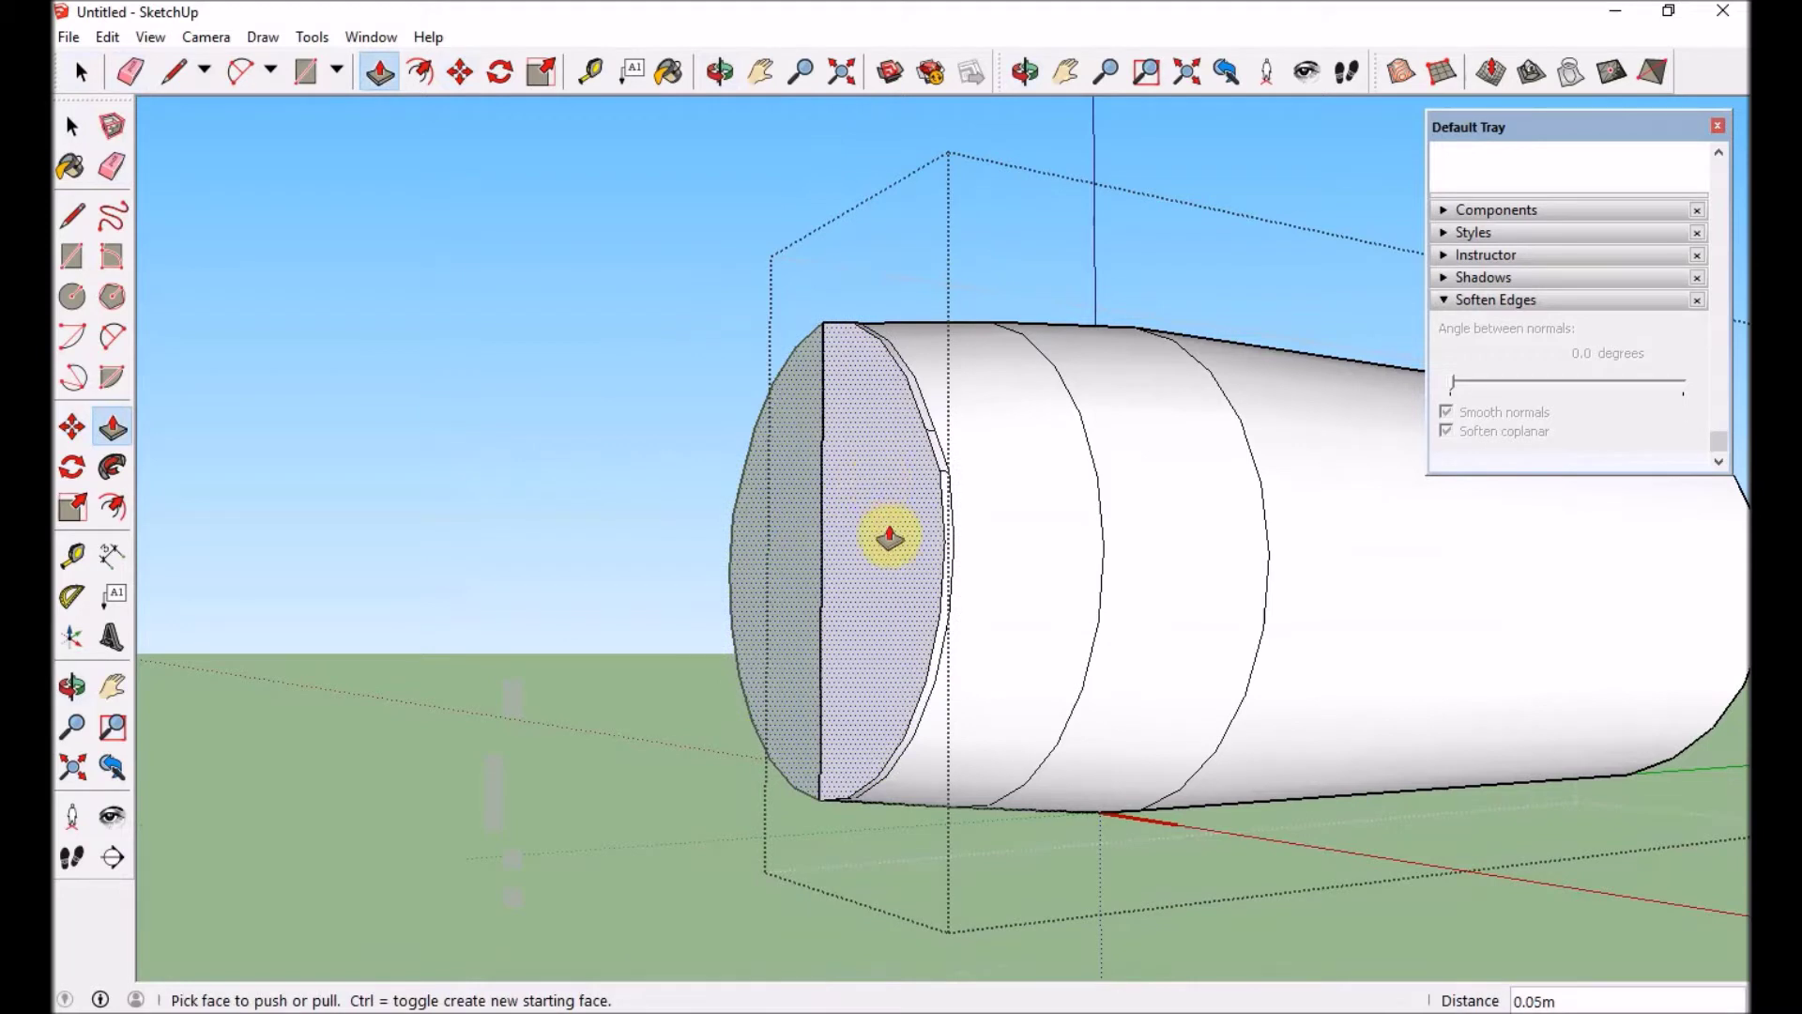
key(ctrl+z)
drag(888, 537, 745, 535)
key(s)
click(793, 591)
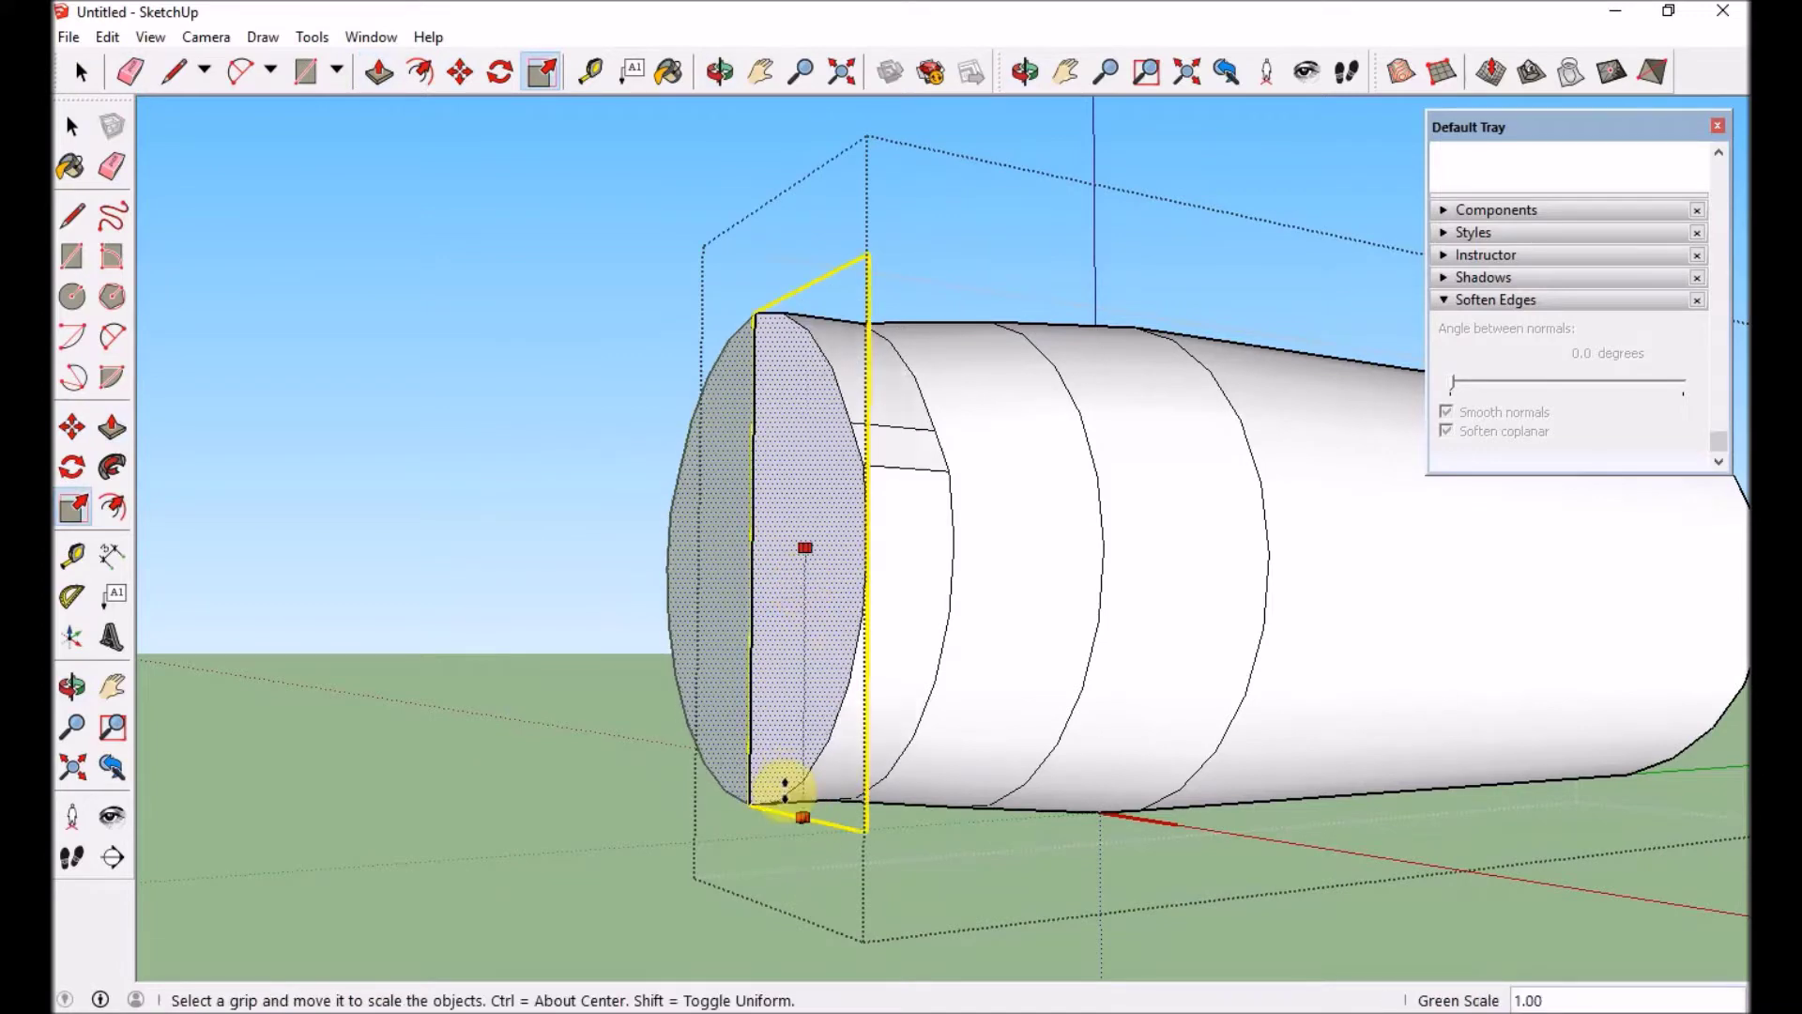
ctrl+drag(801, 815, 801, 800)
drag(867, 545, 844, 563)
- Lower the upper side vertex of the front face's rim about 0.10 m to form a small step in the outline
middle_drag(845, 563, 1247, 644)
key(m)
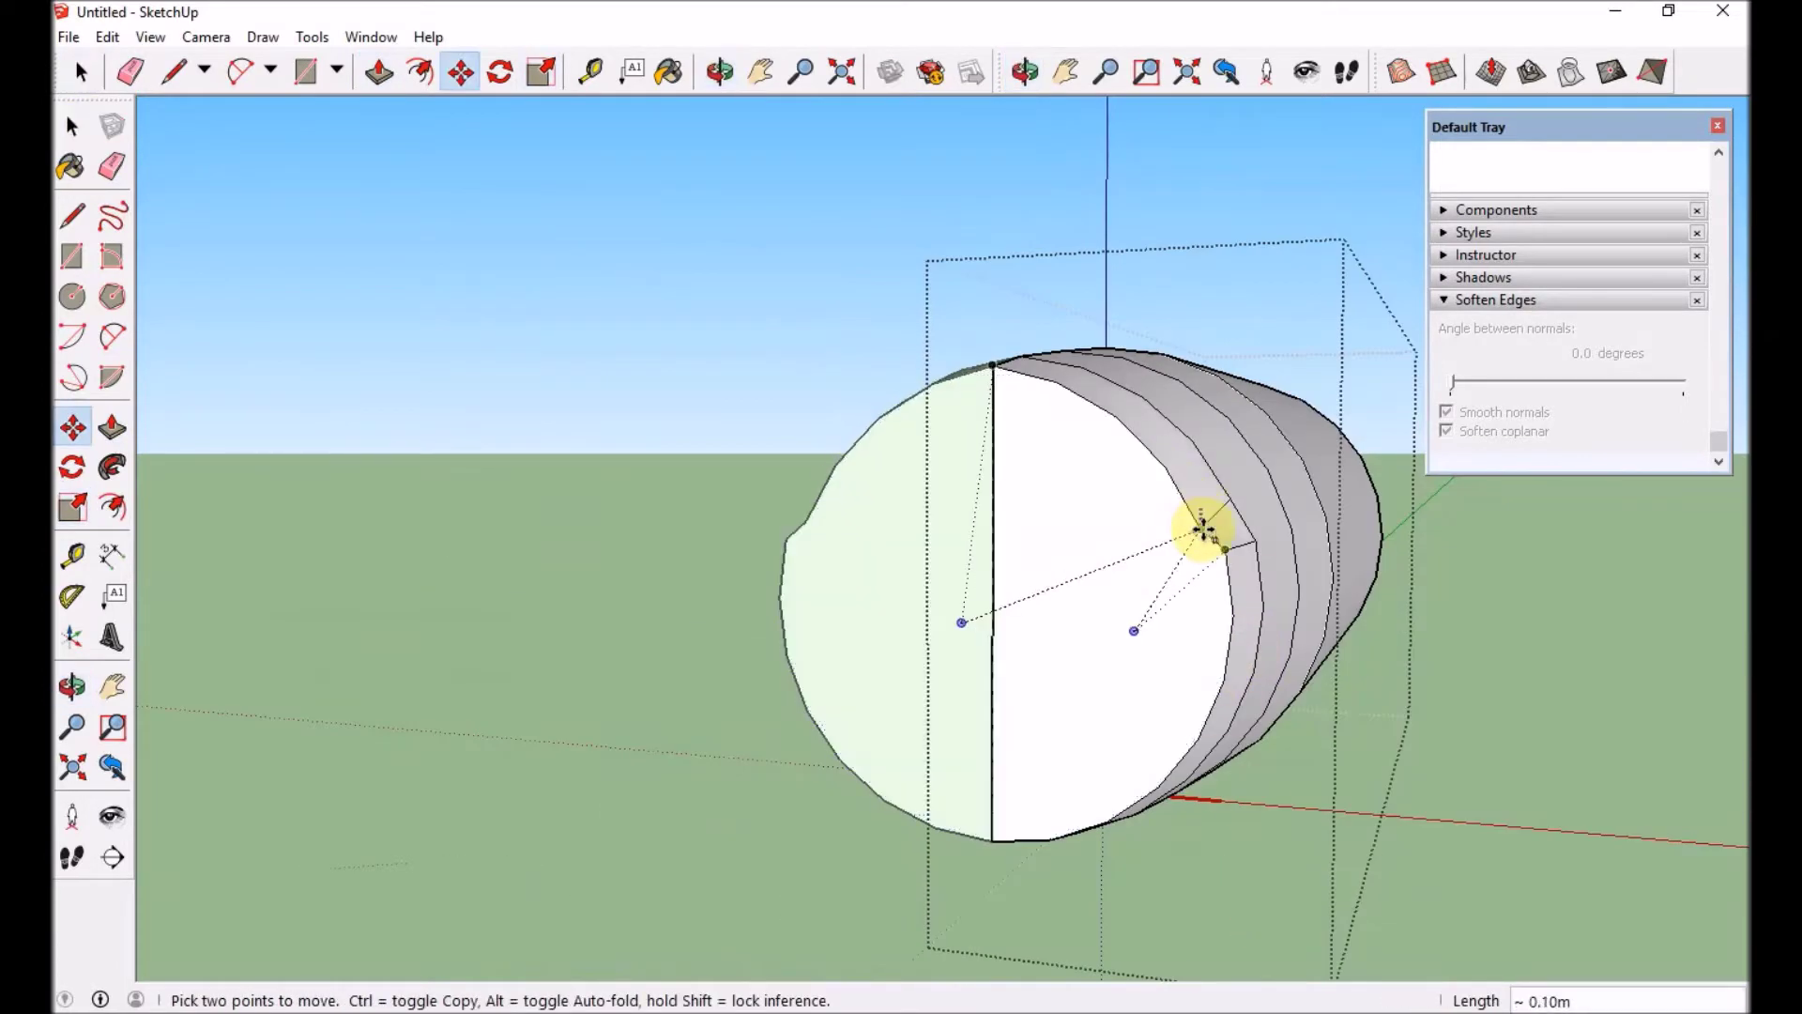
mouse_move(1143, 510)
middle_down()
mouse_move(953, 554)
mouse_move(1130, 511)
mouse_move(657, 530)
mouse_move(744, 576)
mouse_move(1179, 583)
mouse_move(1279, 565)
mouse_move(1263, 576)
mouse_move(1279, 588)
mouse_move(844, 559)
mouse_move(1177, 518)
middle_up()
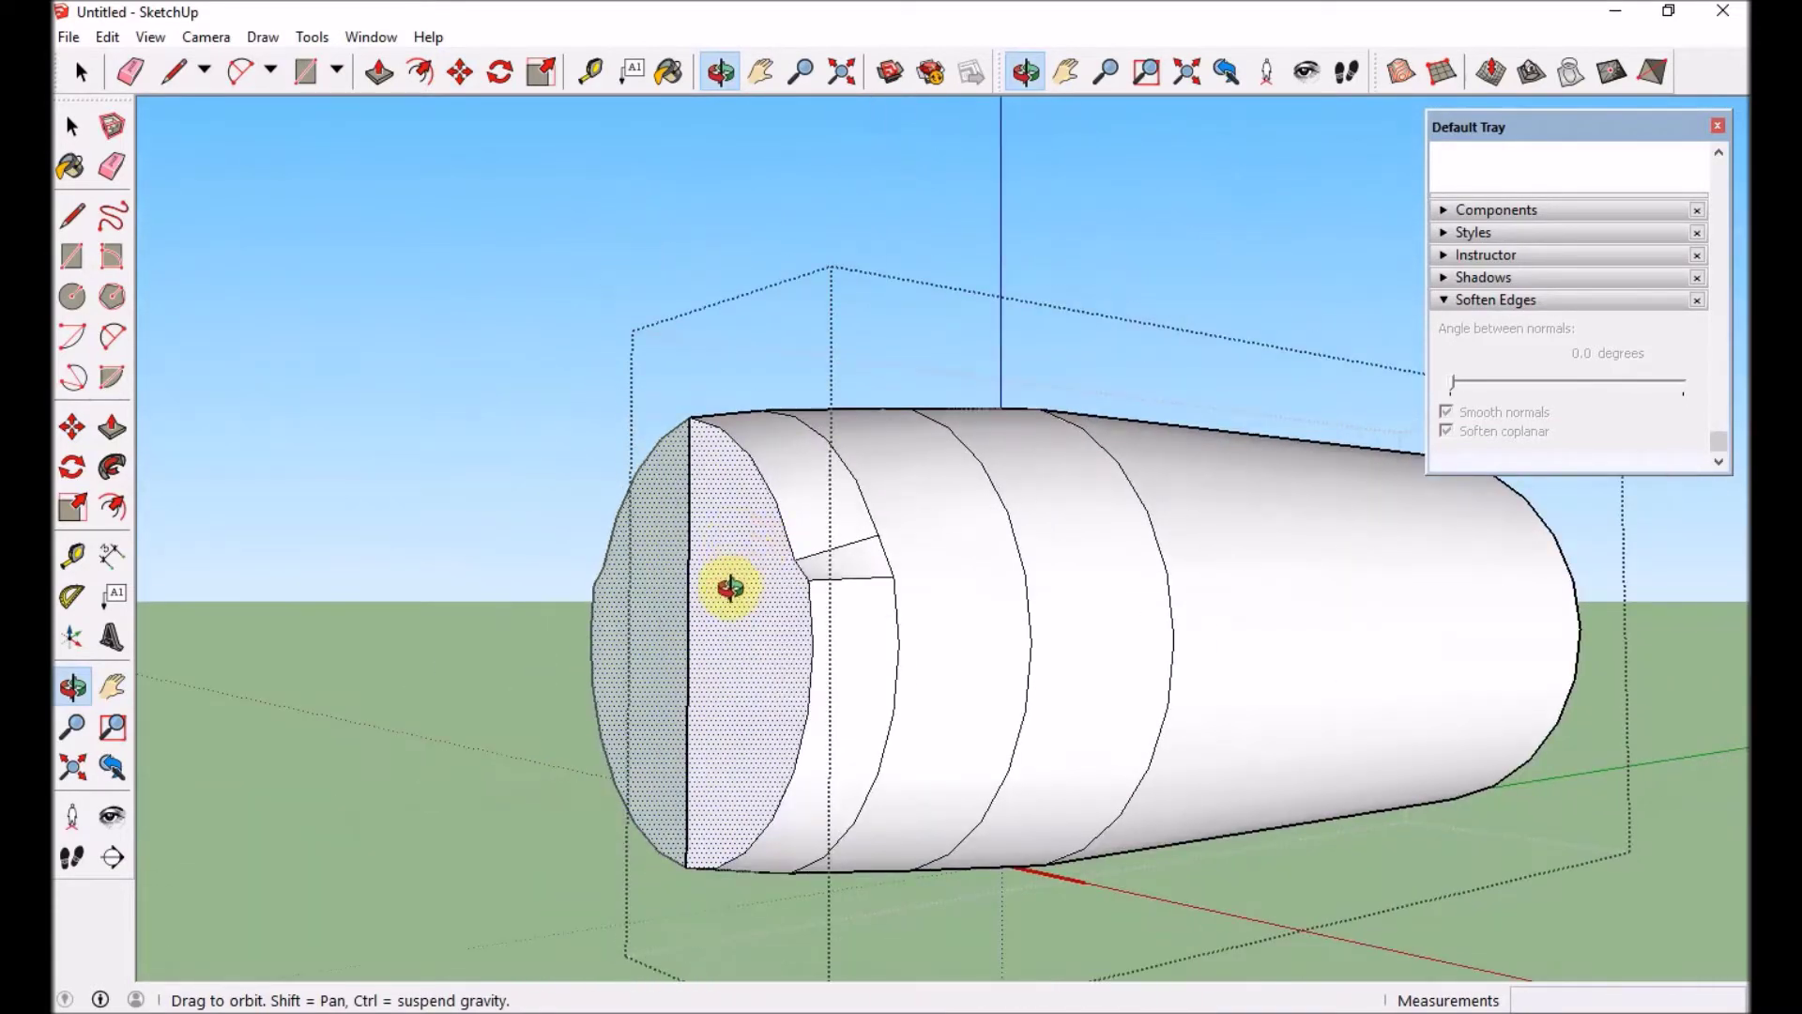
- Add a further section from the stepped front face and taper its new end by scaling it in height and width
key(p)
drag(728, 647, 687, 662)
middle_drag(688, 661, 750, 638)
key(s)
click(755, 682)
ctrl+drag(789, 840, 706, 834)
drag(875, 615, 850, 611)
- Lower the front face's upper step vertex about 0.09 m along the blue axis, level with the adjacent rim vertex
middle_drag(849, 612, 1255, 635)
key(m)
click(1074, 619)
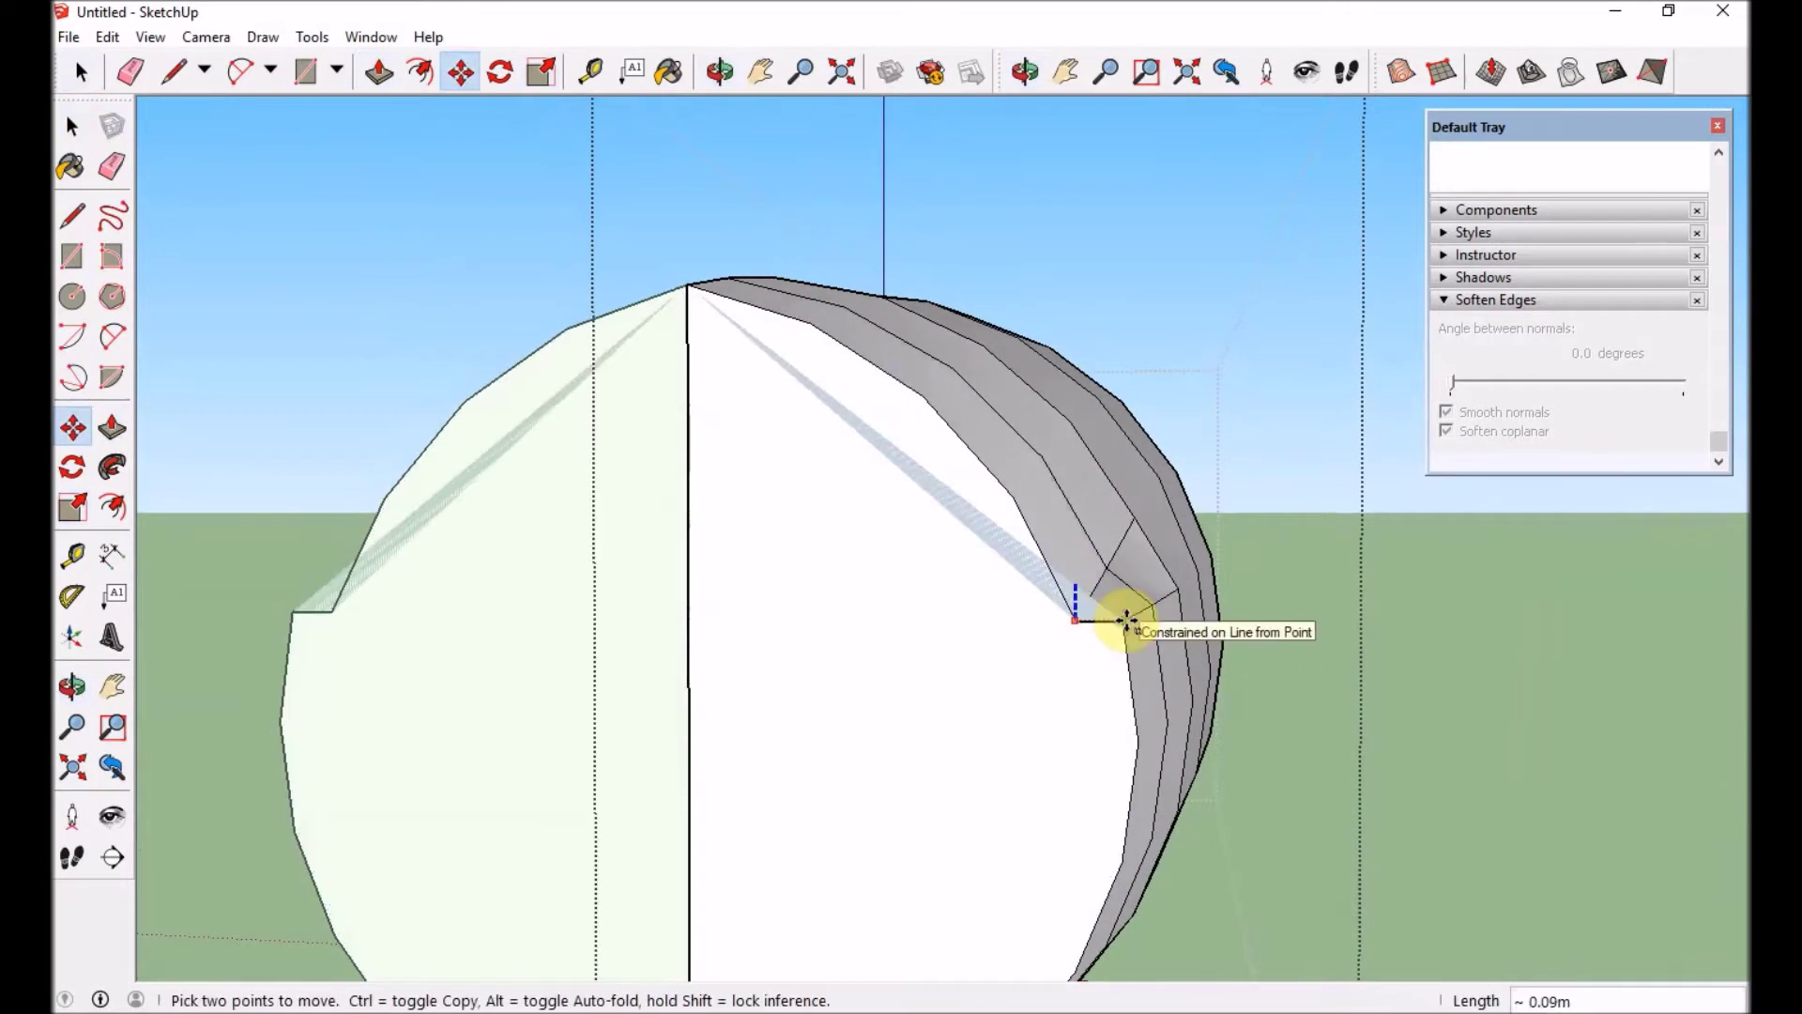
scroll(973, 607, down, 3)
- Pull the front end face out .25 m as a new section, multiplying 33.75 by .75 in Calculator for the length
middle_drag(974, 607, 876, 442)
key(p)
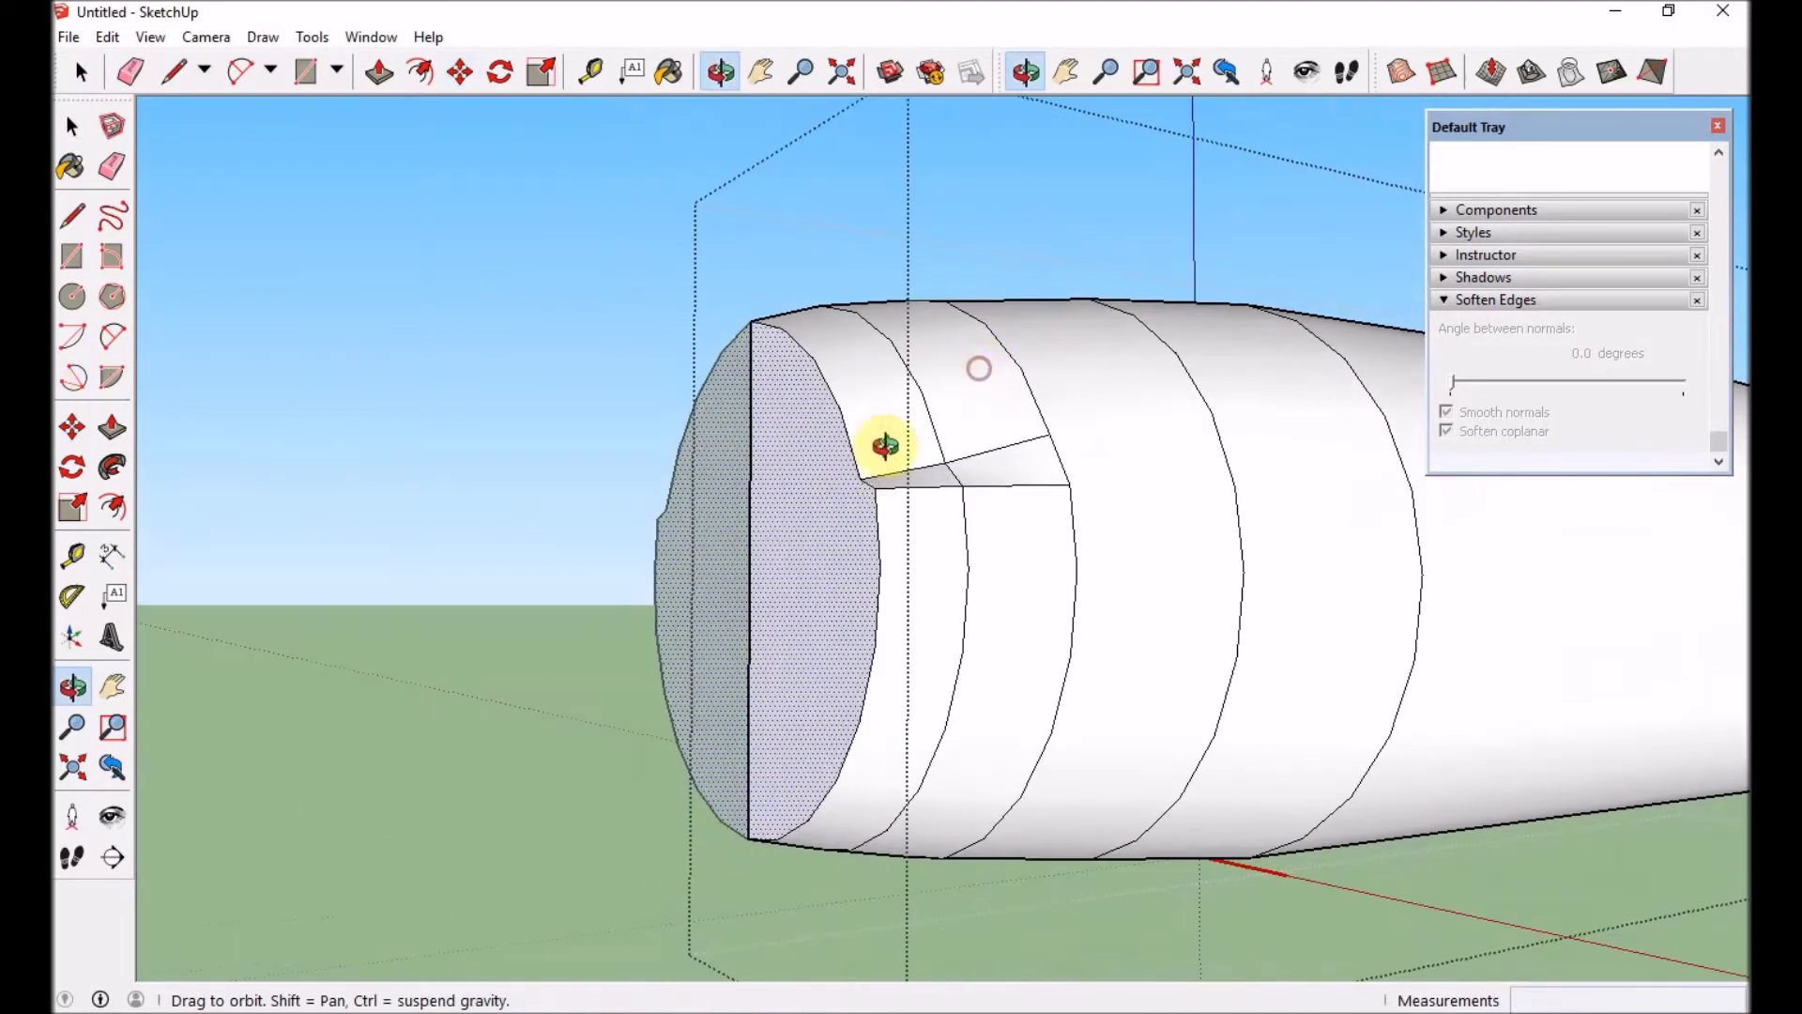
drag(791, 563, 716, 573)
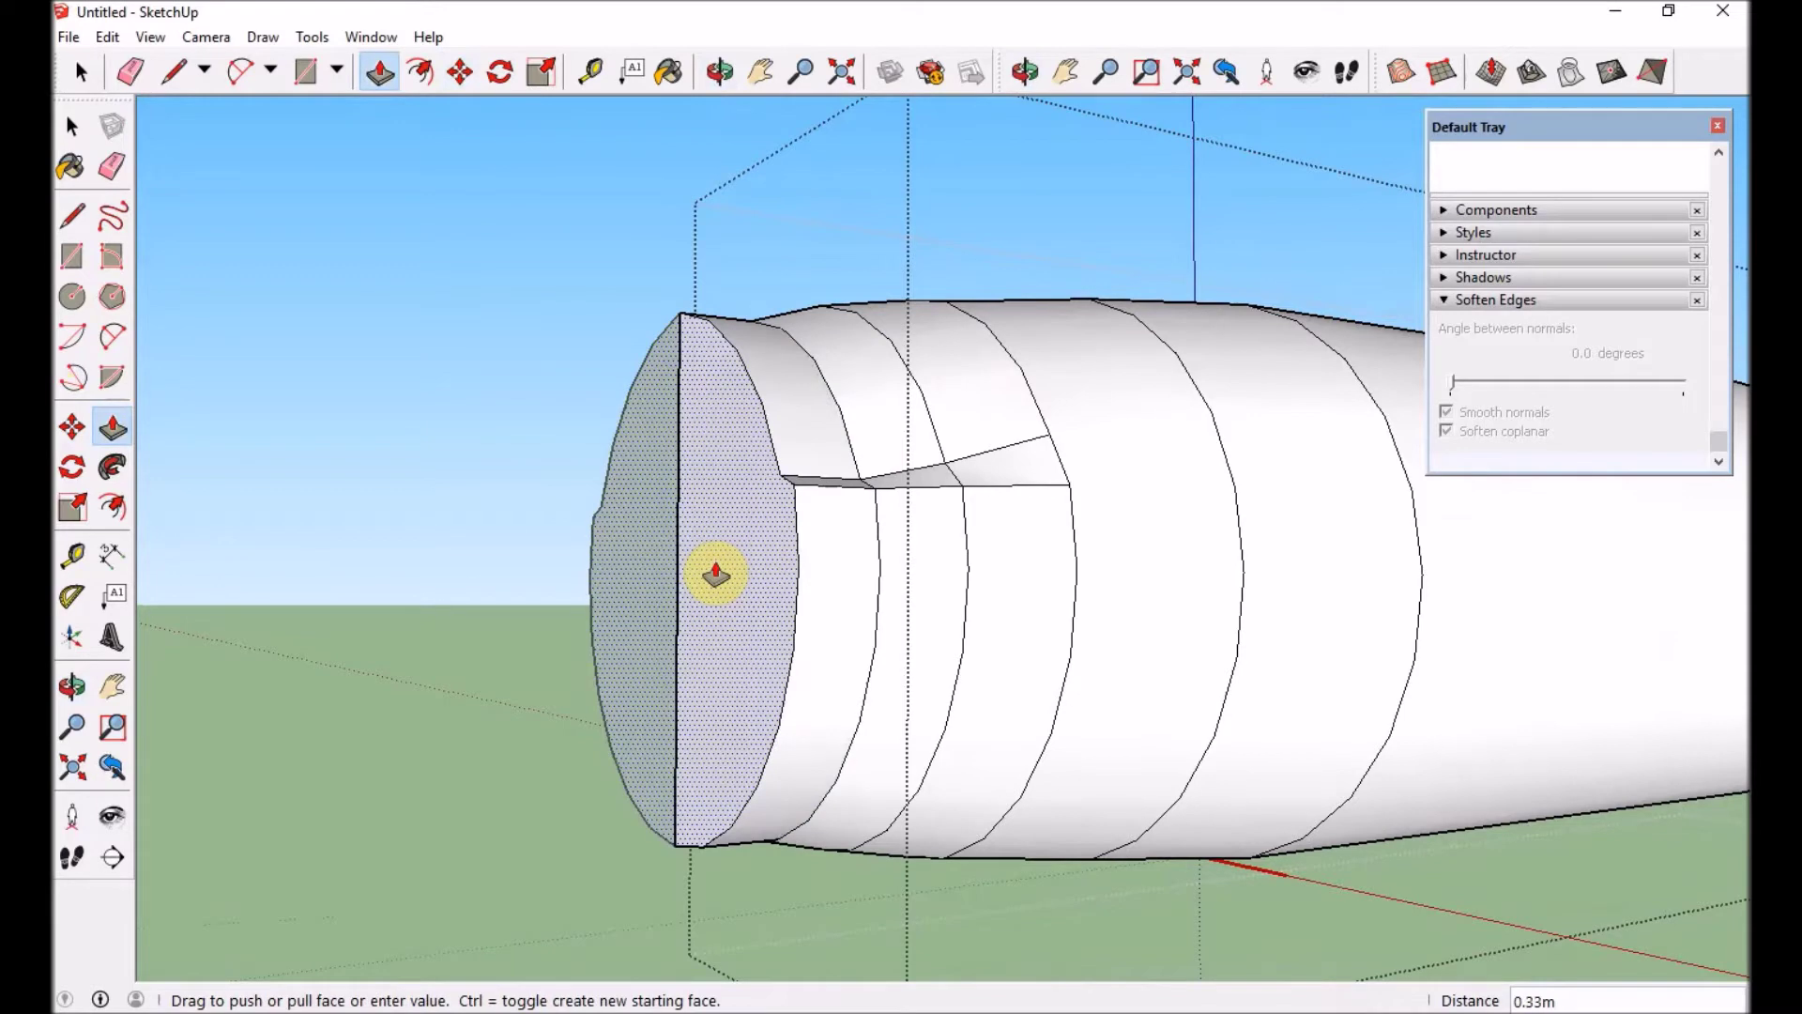
key(alt+Tab)
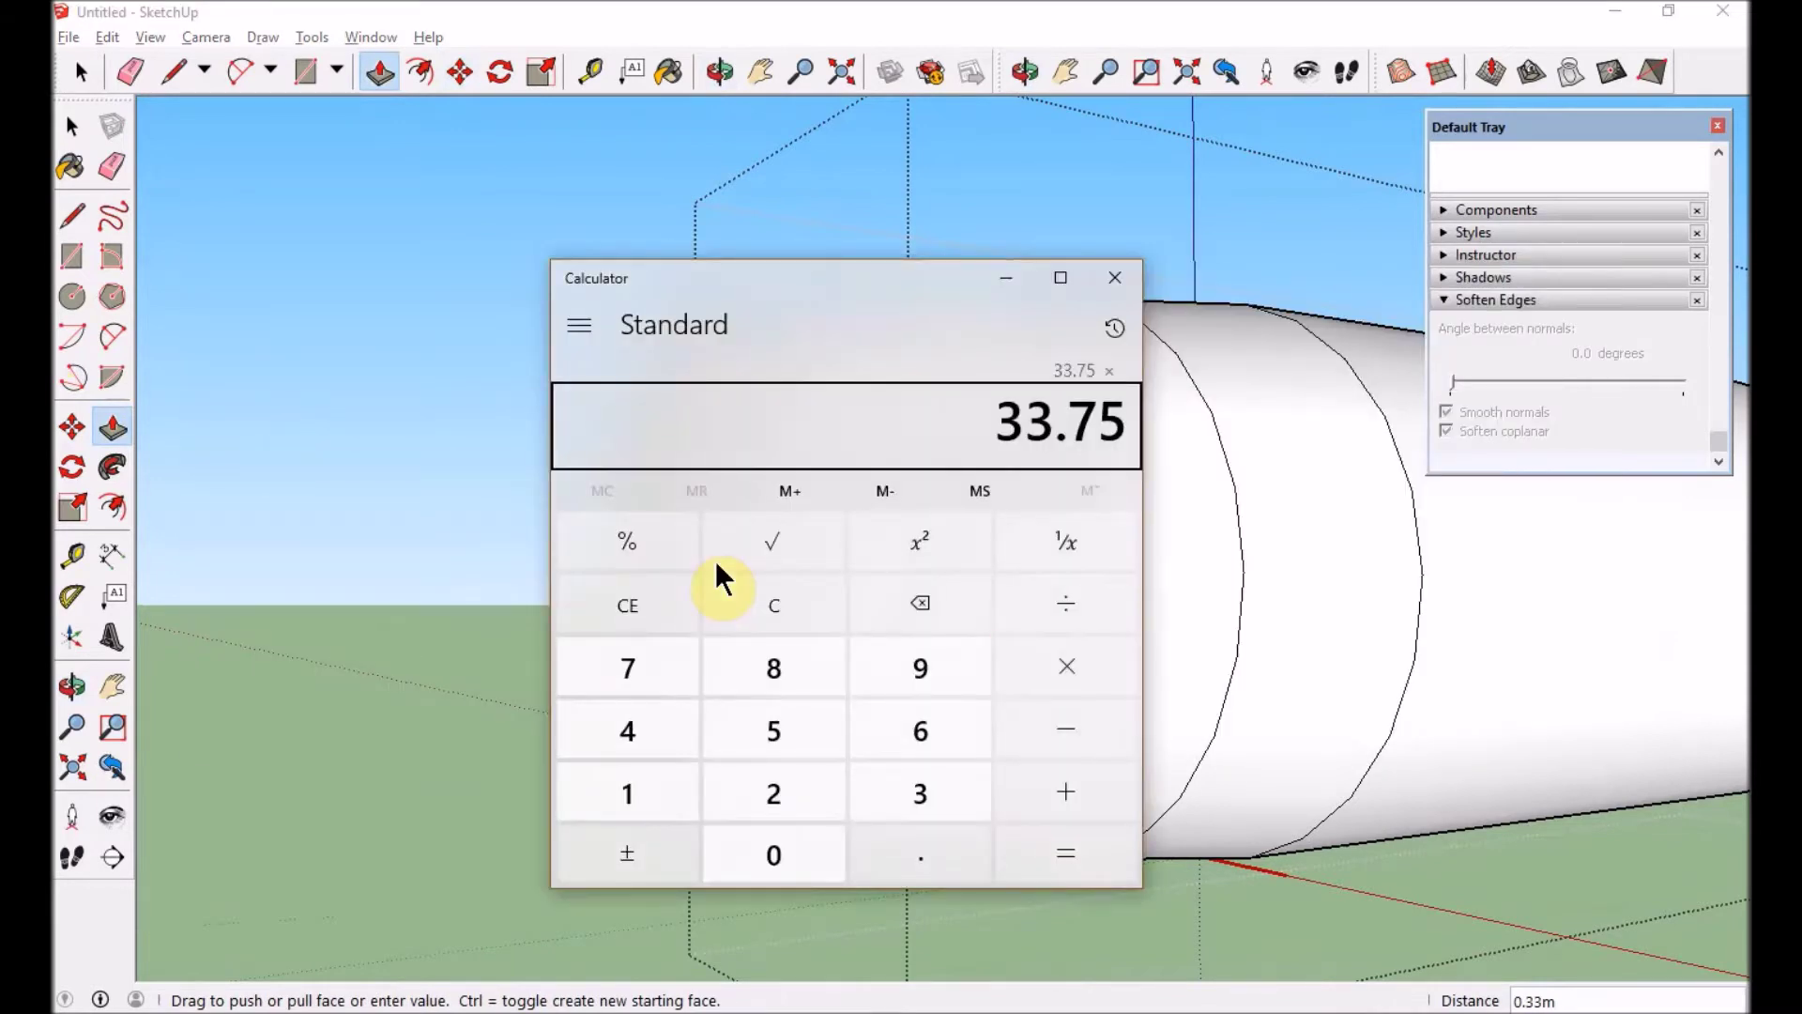
text(.75)
key(Return)
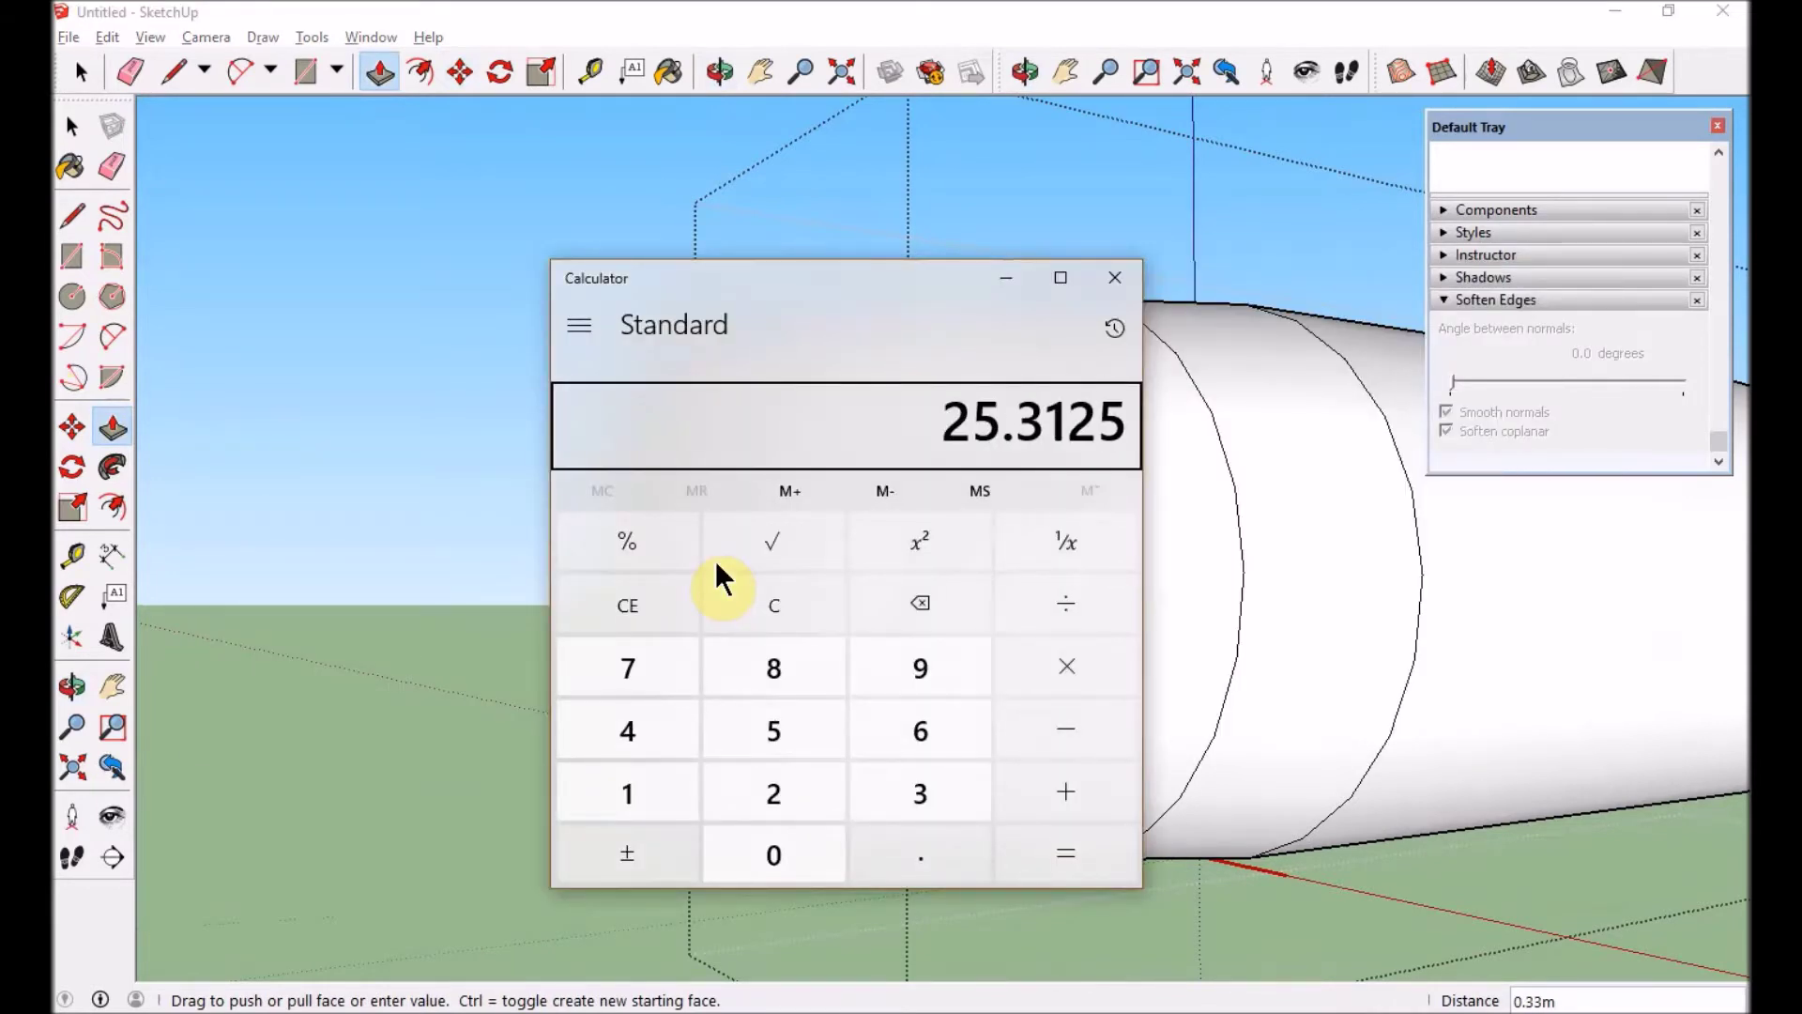
key(alt+Tab)
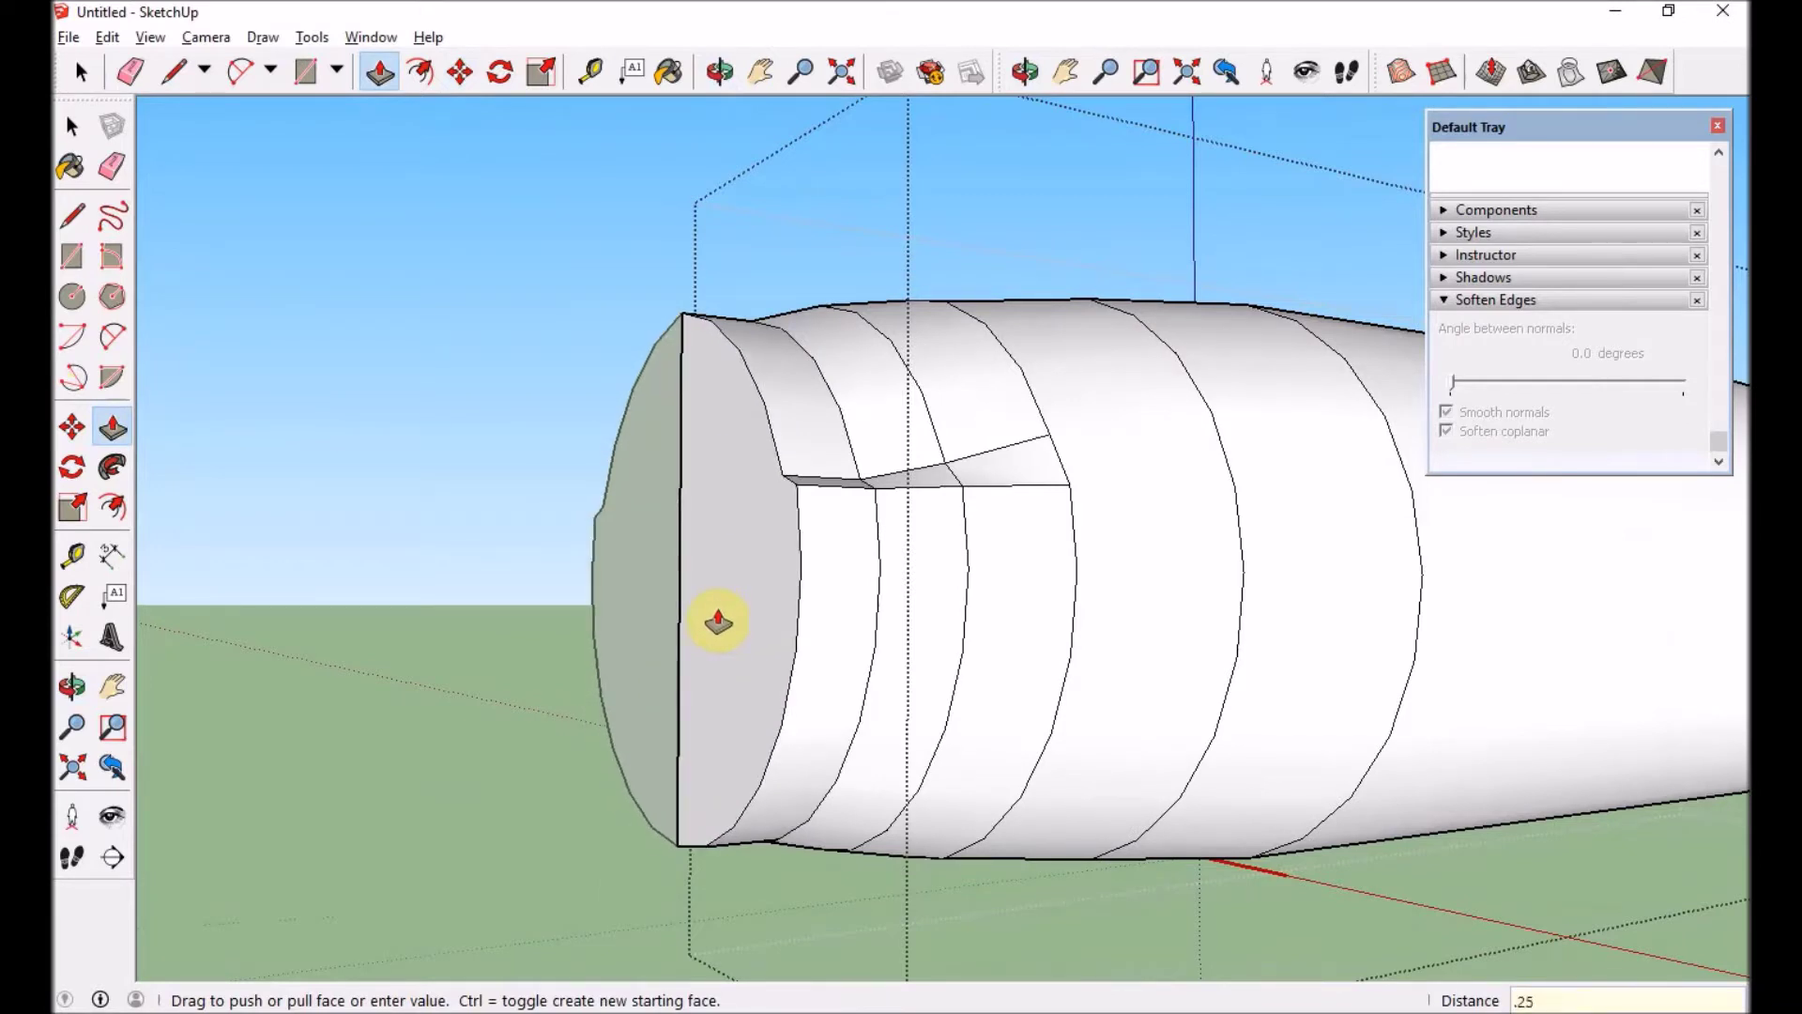
key(Return)
- Scale the .25 m section's front face to 0.94 vertically about its center and .94 horizontally
key(space)
click(737, 645)
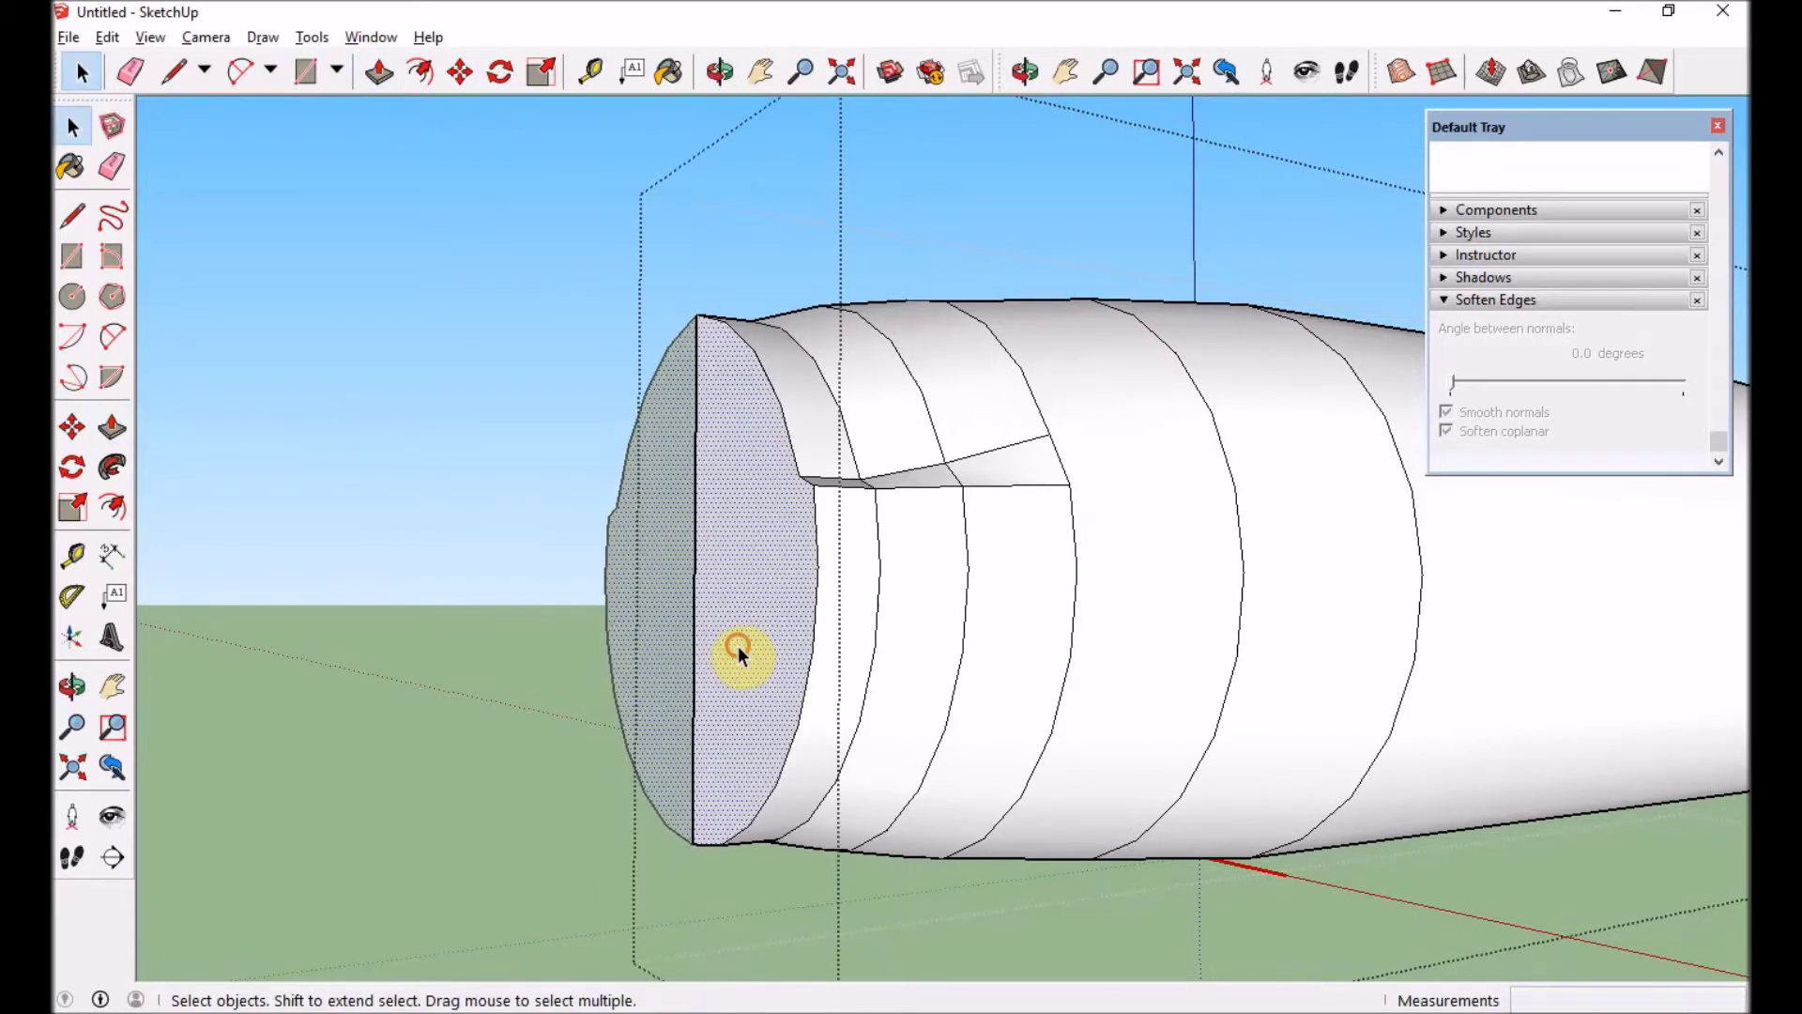
key(s)
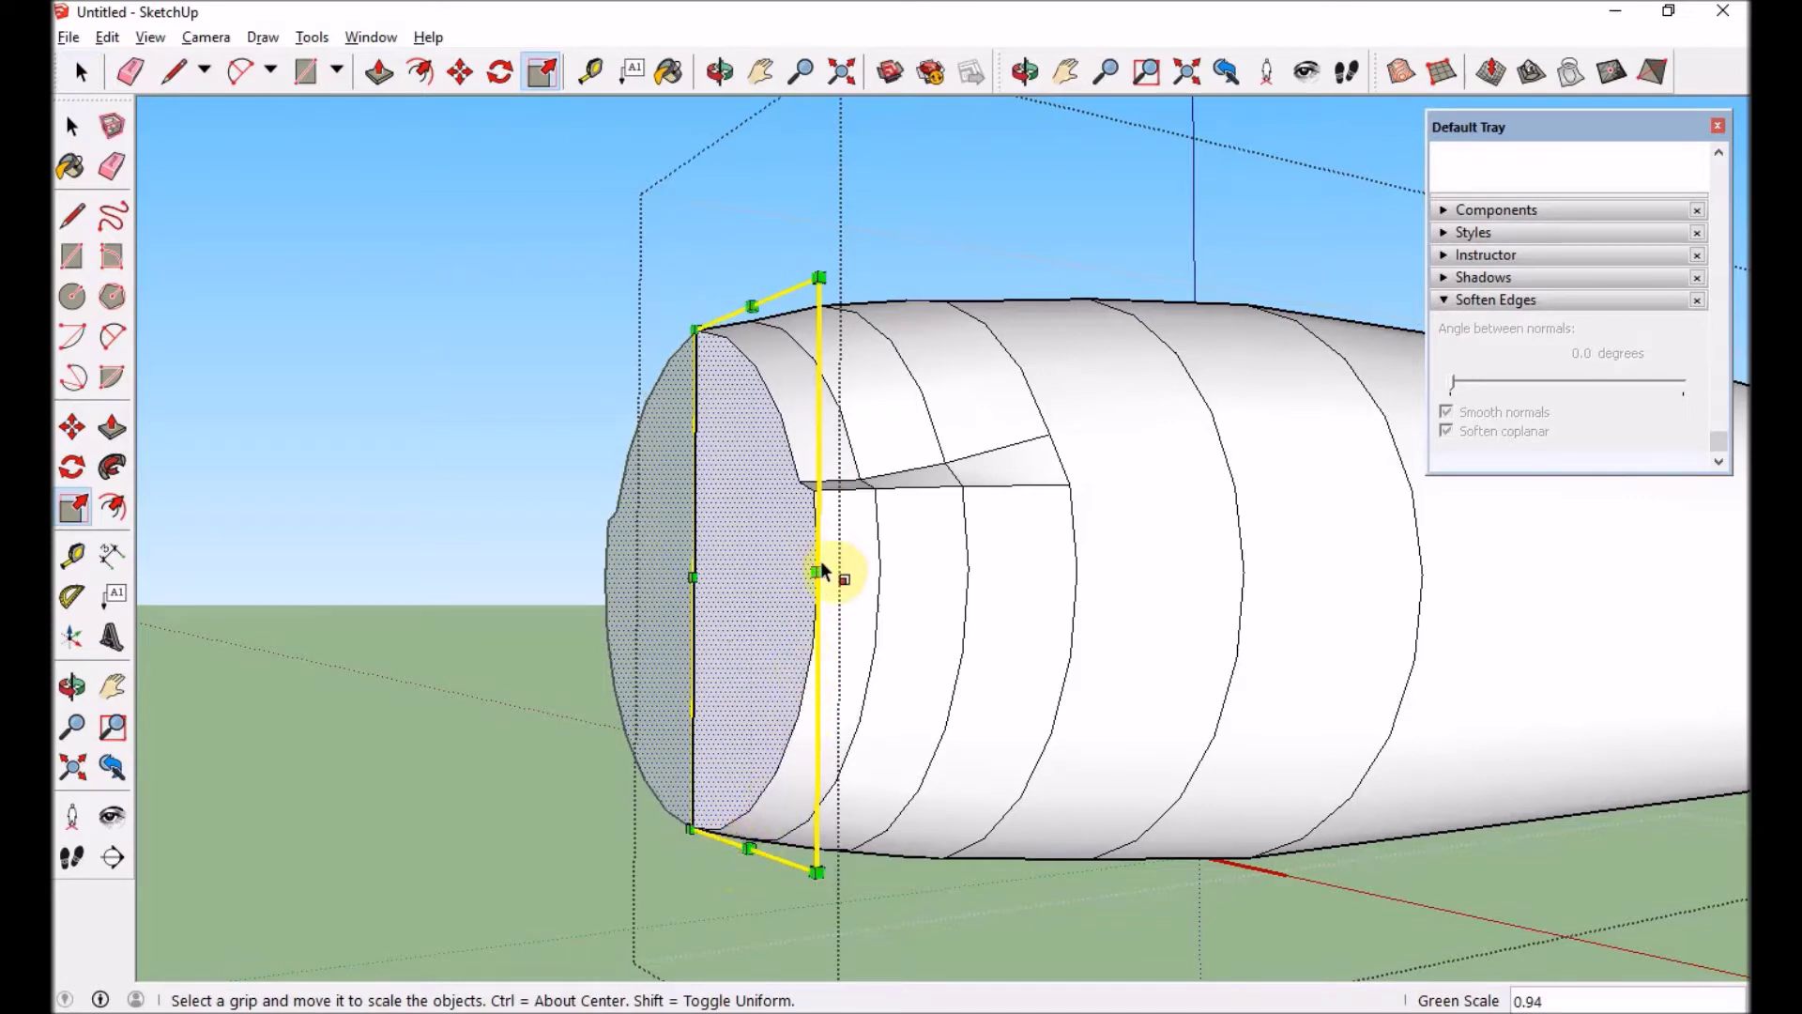
drag(817, 570, 803, 571)
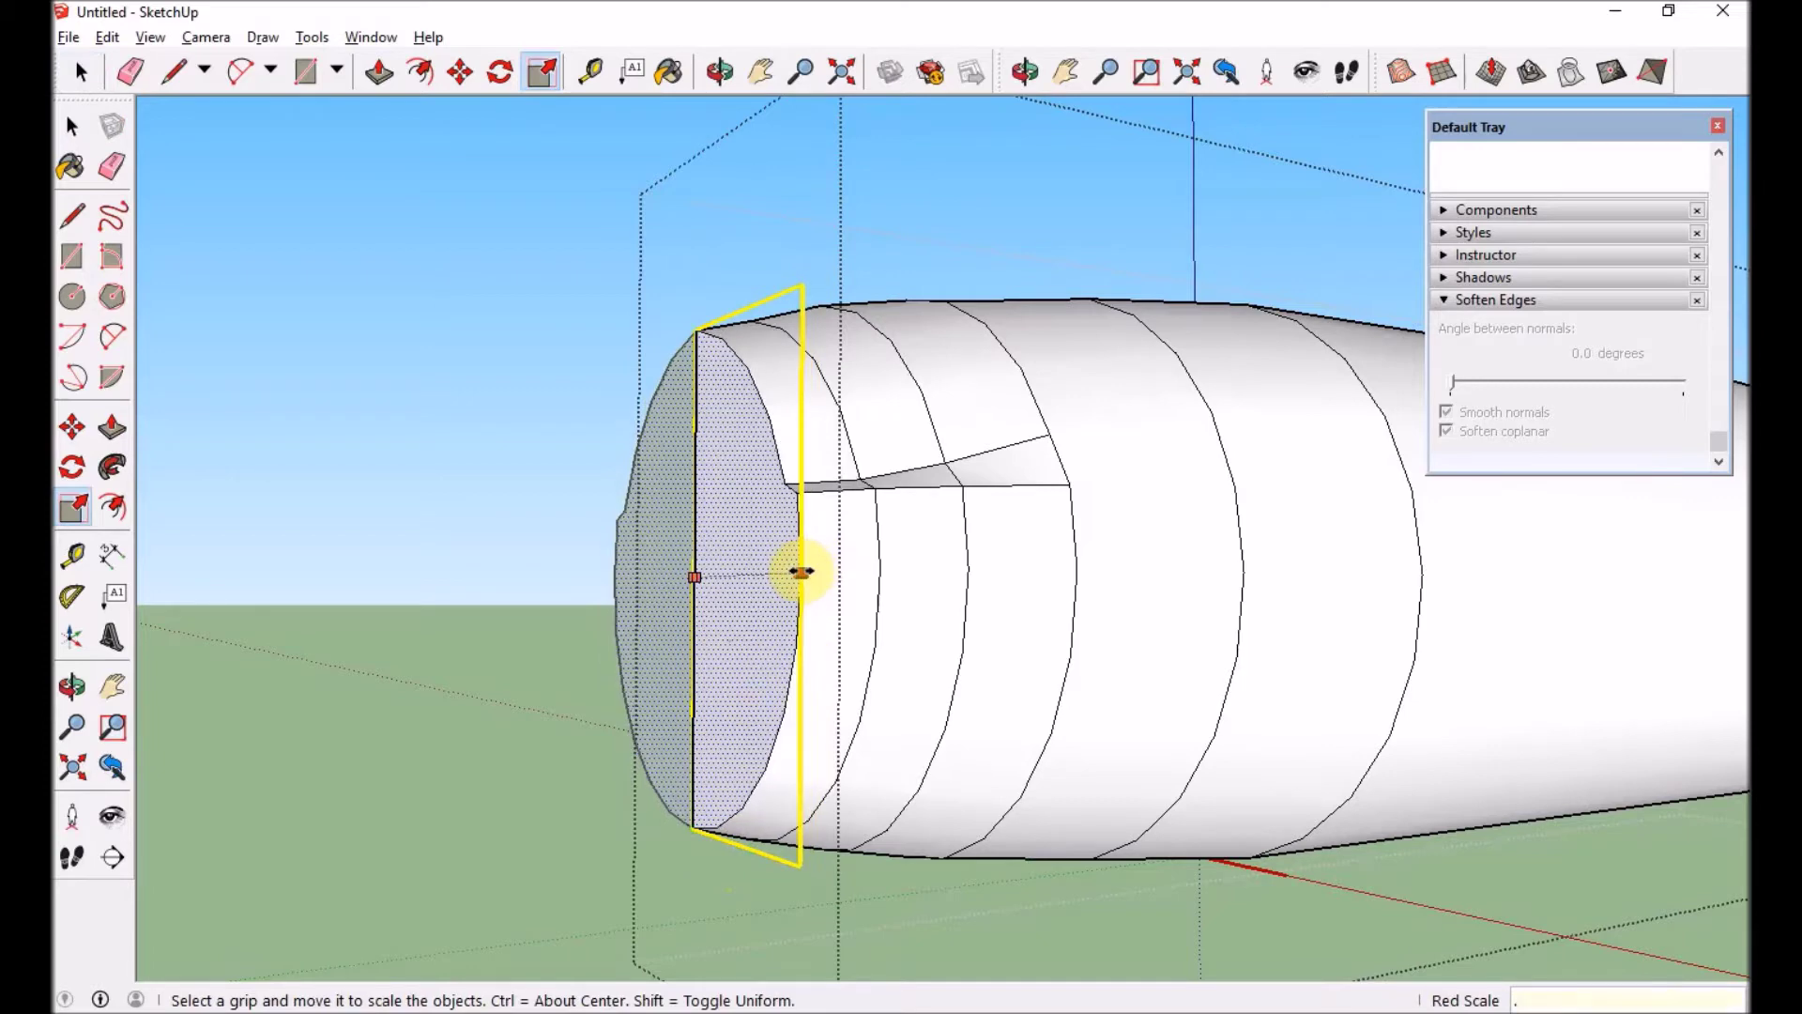
key(Return)
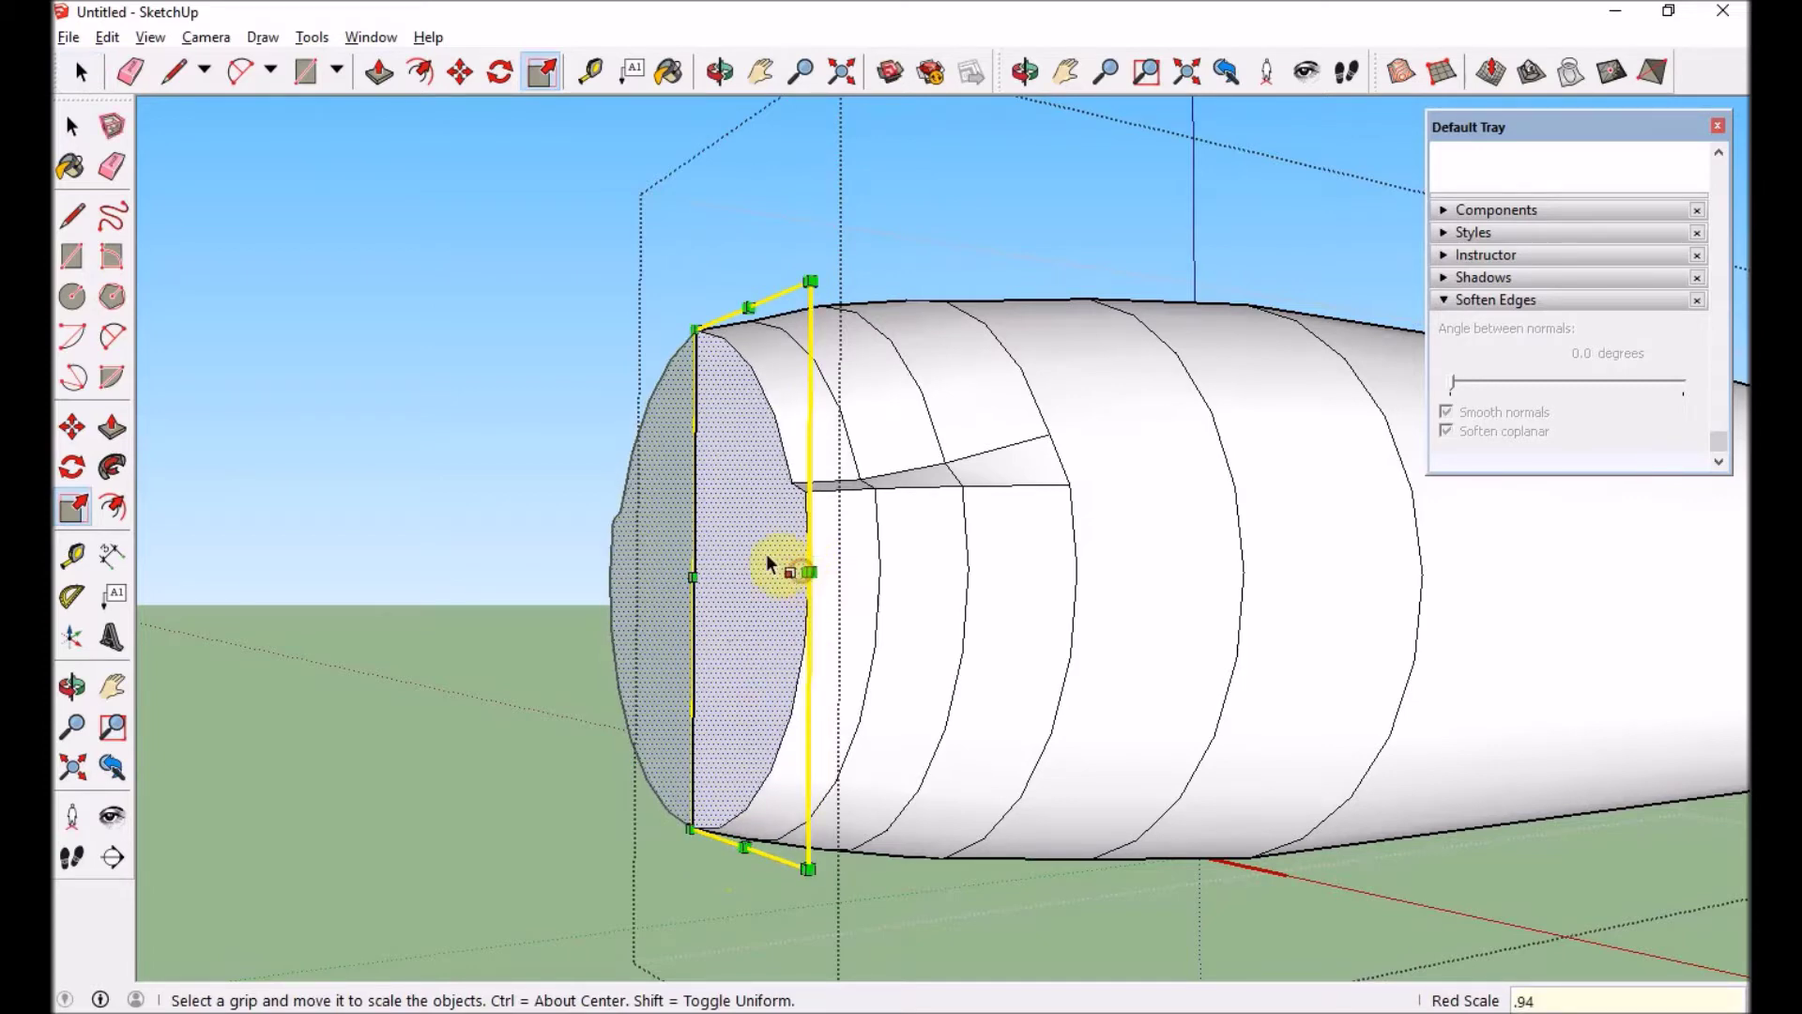
- Flatten the front face's upper rim by lowering its vertices along the blue axis, the top seam vertex by about 0.05 m
key(space)
middle_drag(745, 454, 796, 434)
click(733, 347)
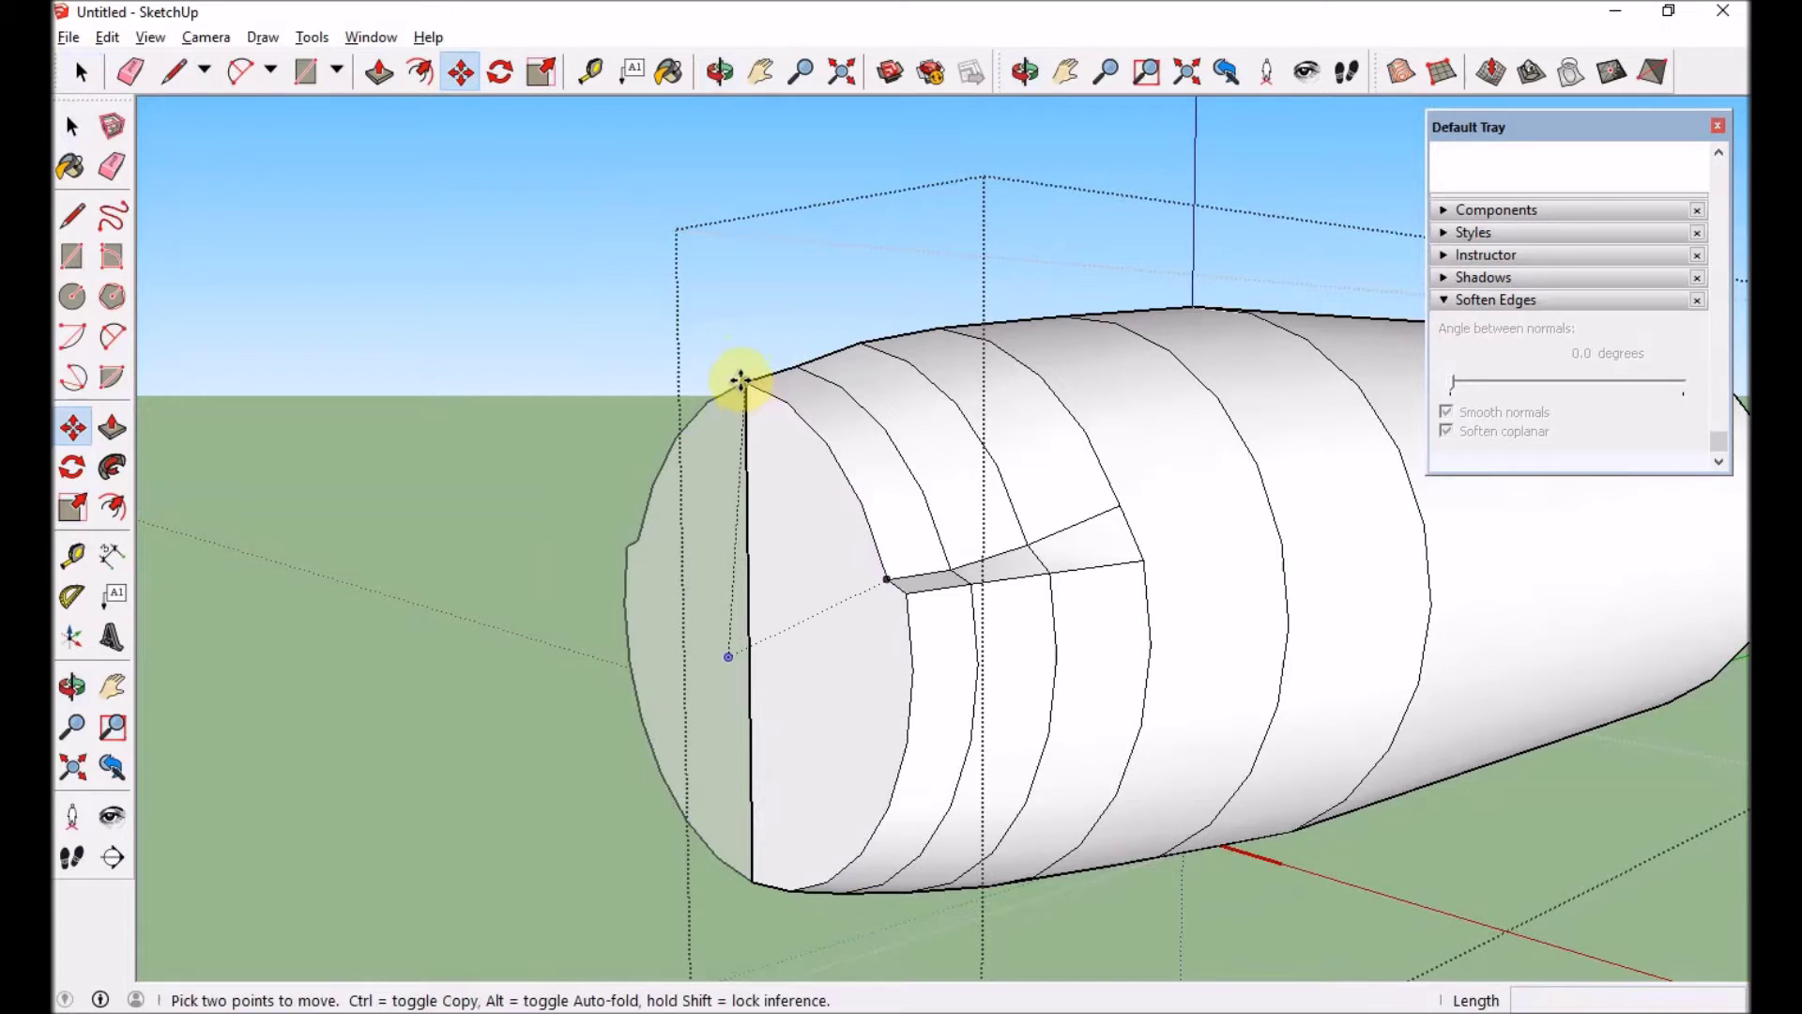
key(space)
scroll(740, 380, up, 4)
key(m)
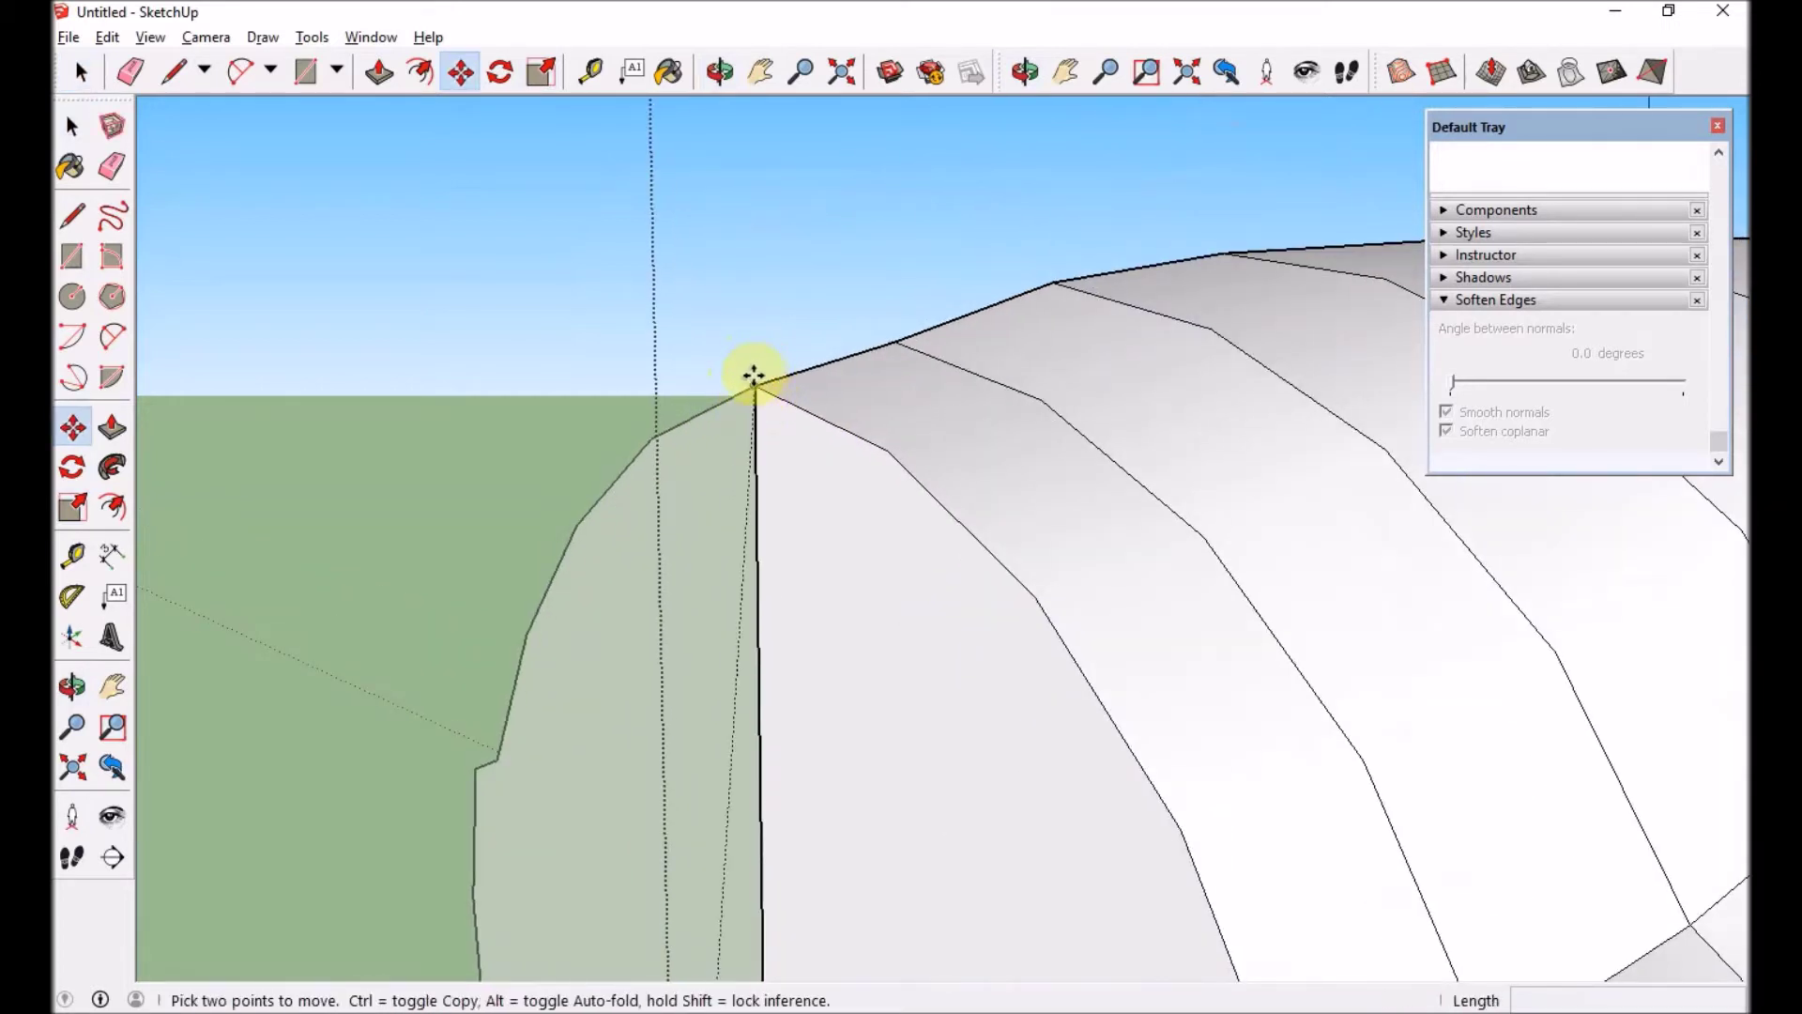
click(775, 433)
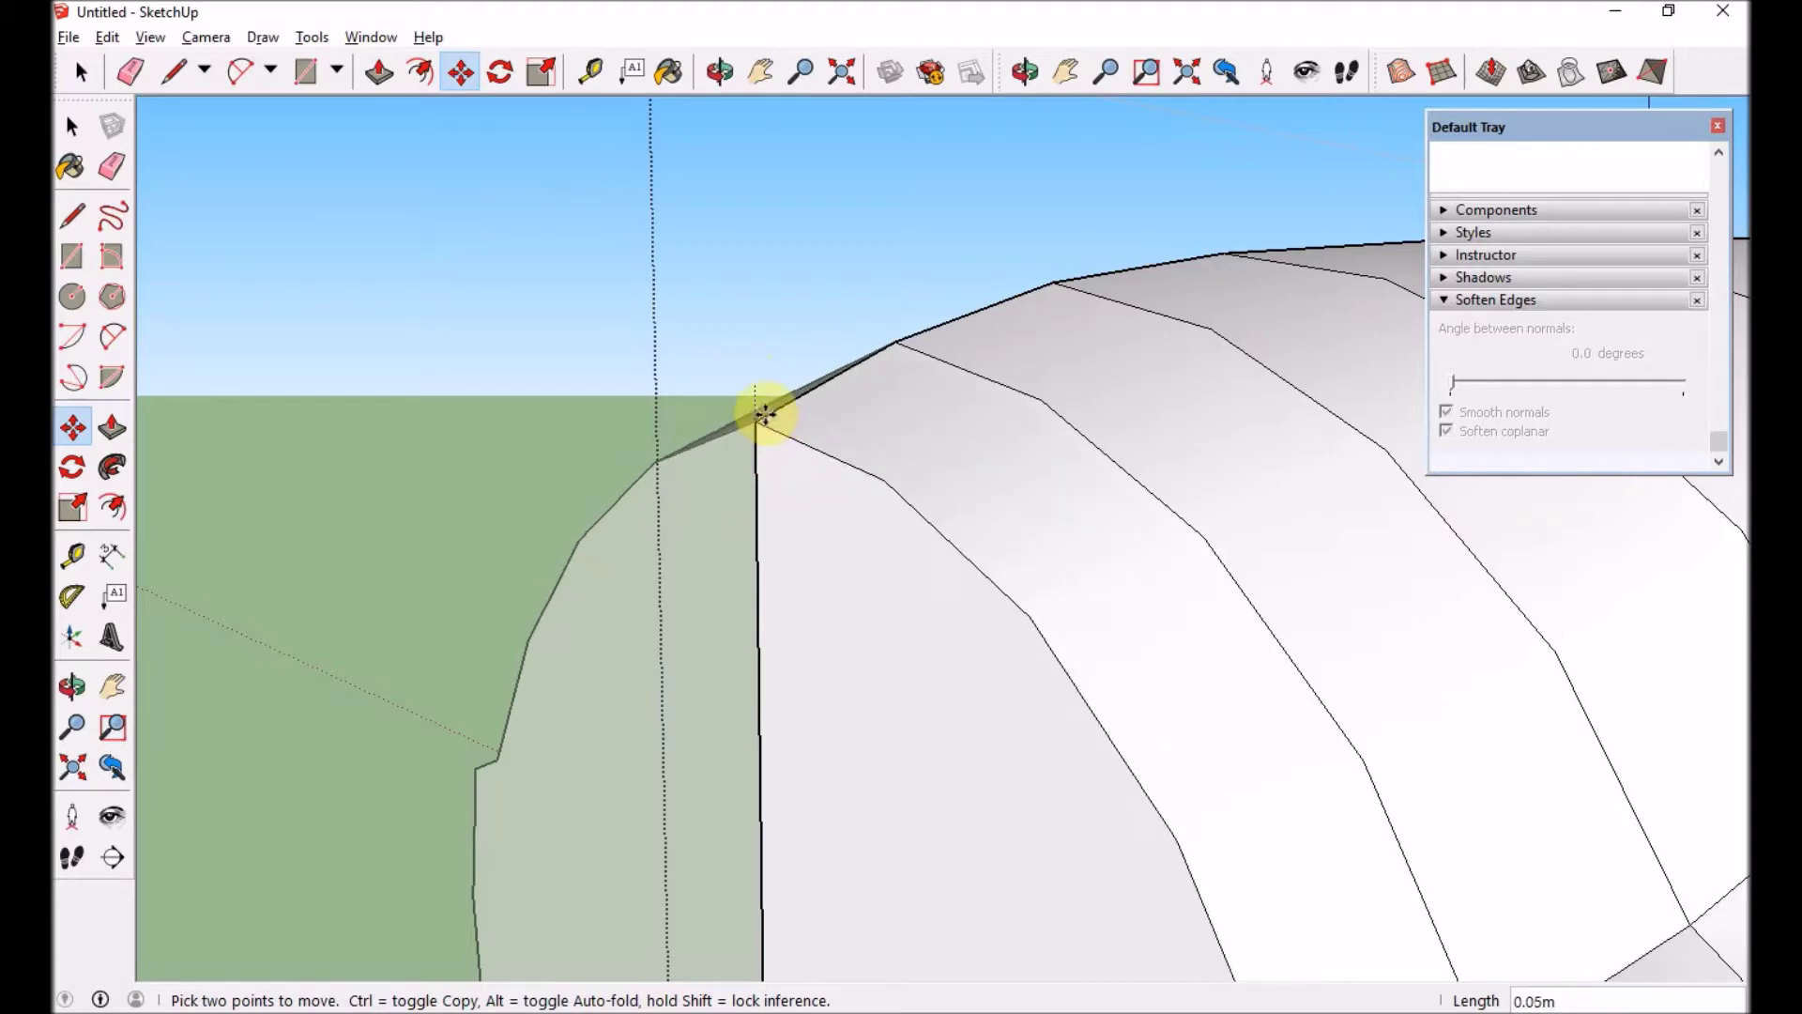
click(760, 421)
scroll(794, 438, down, 3)
middle_drag(794, 438, 1039, 324)
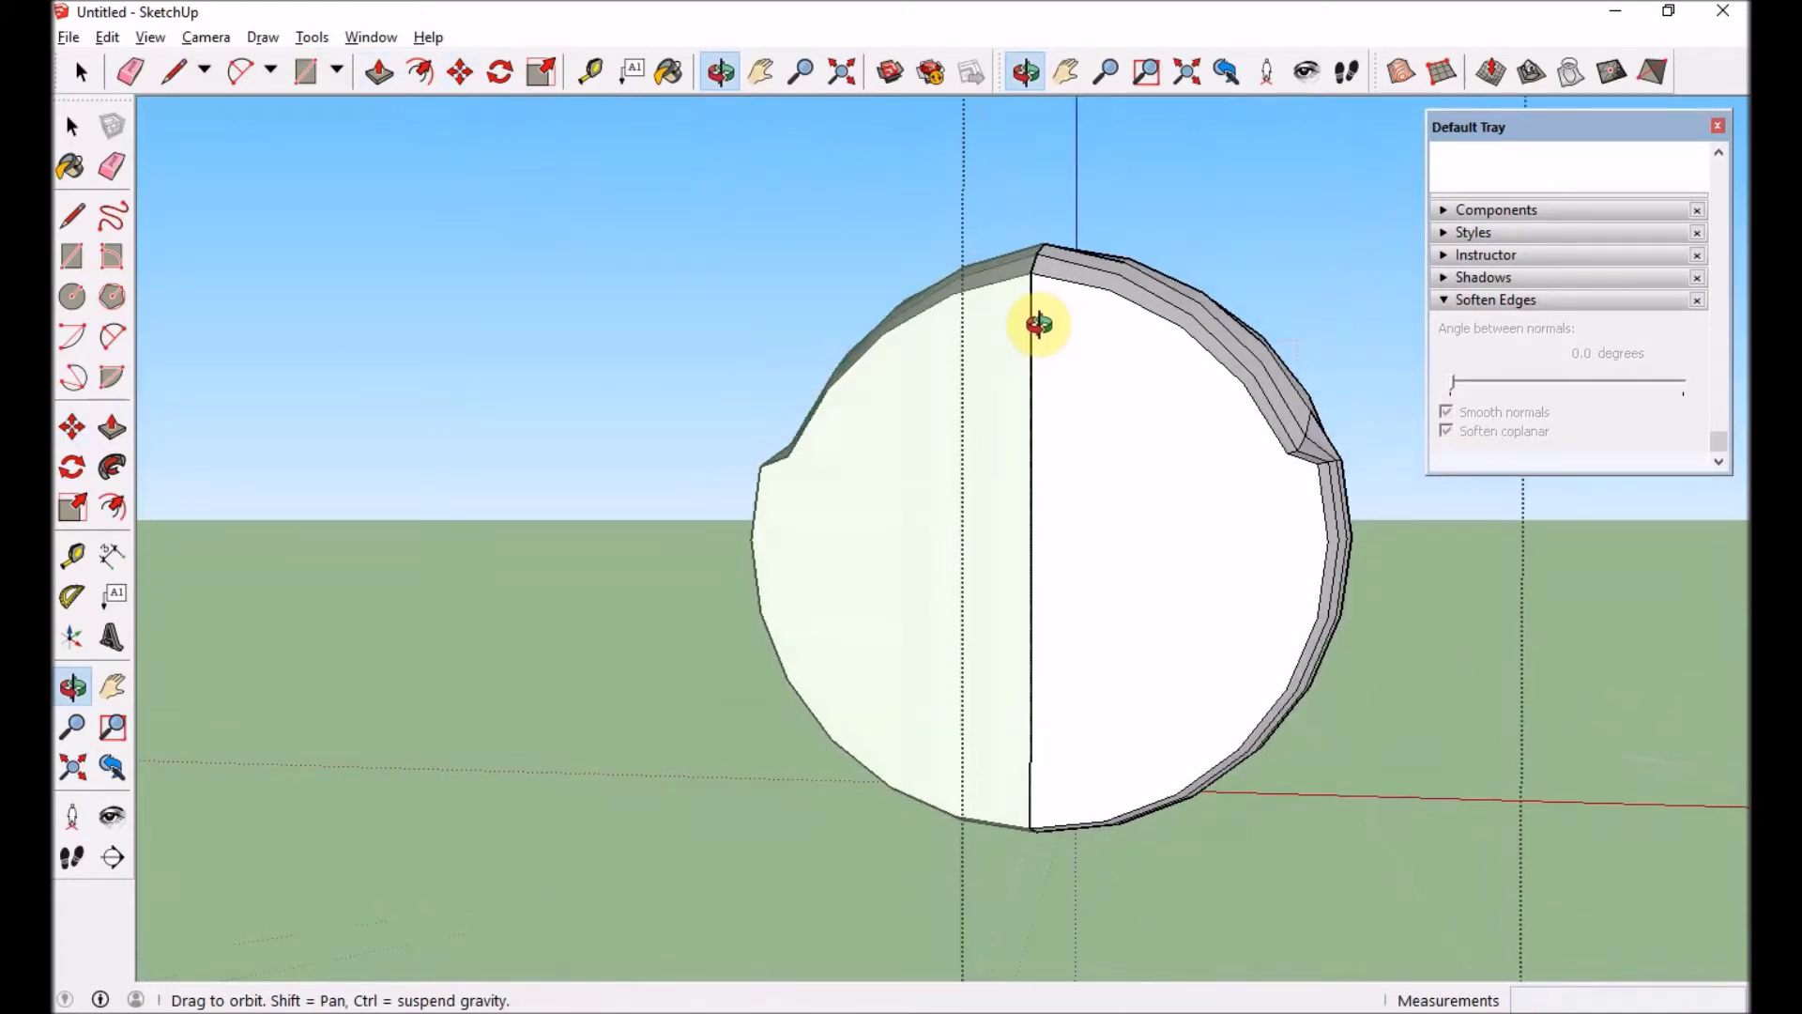
- Pull the front end face out as a new, shorter section with its length taken from Calculator, and scale its front face down
mouse_move(1039, 324)
mouse_down()
mouse_move(427, 293)
mouse_move(635, 310)
mouse_up()
key(alt+Tab)
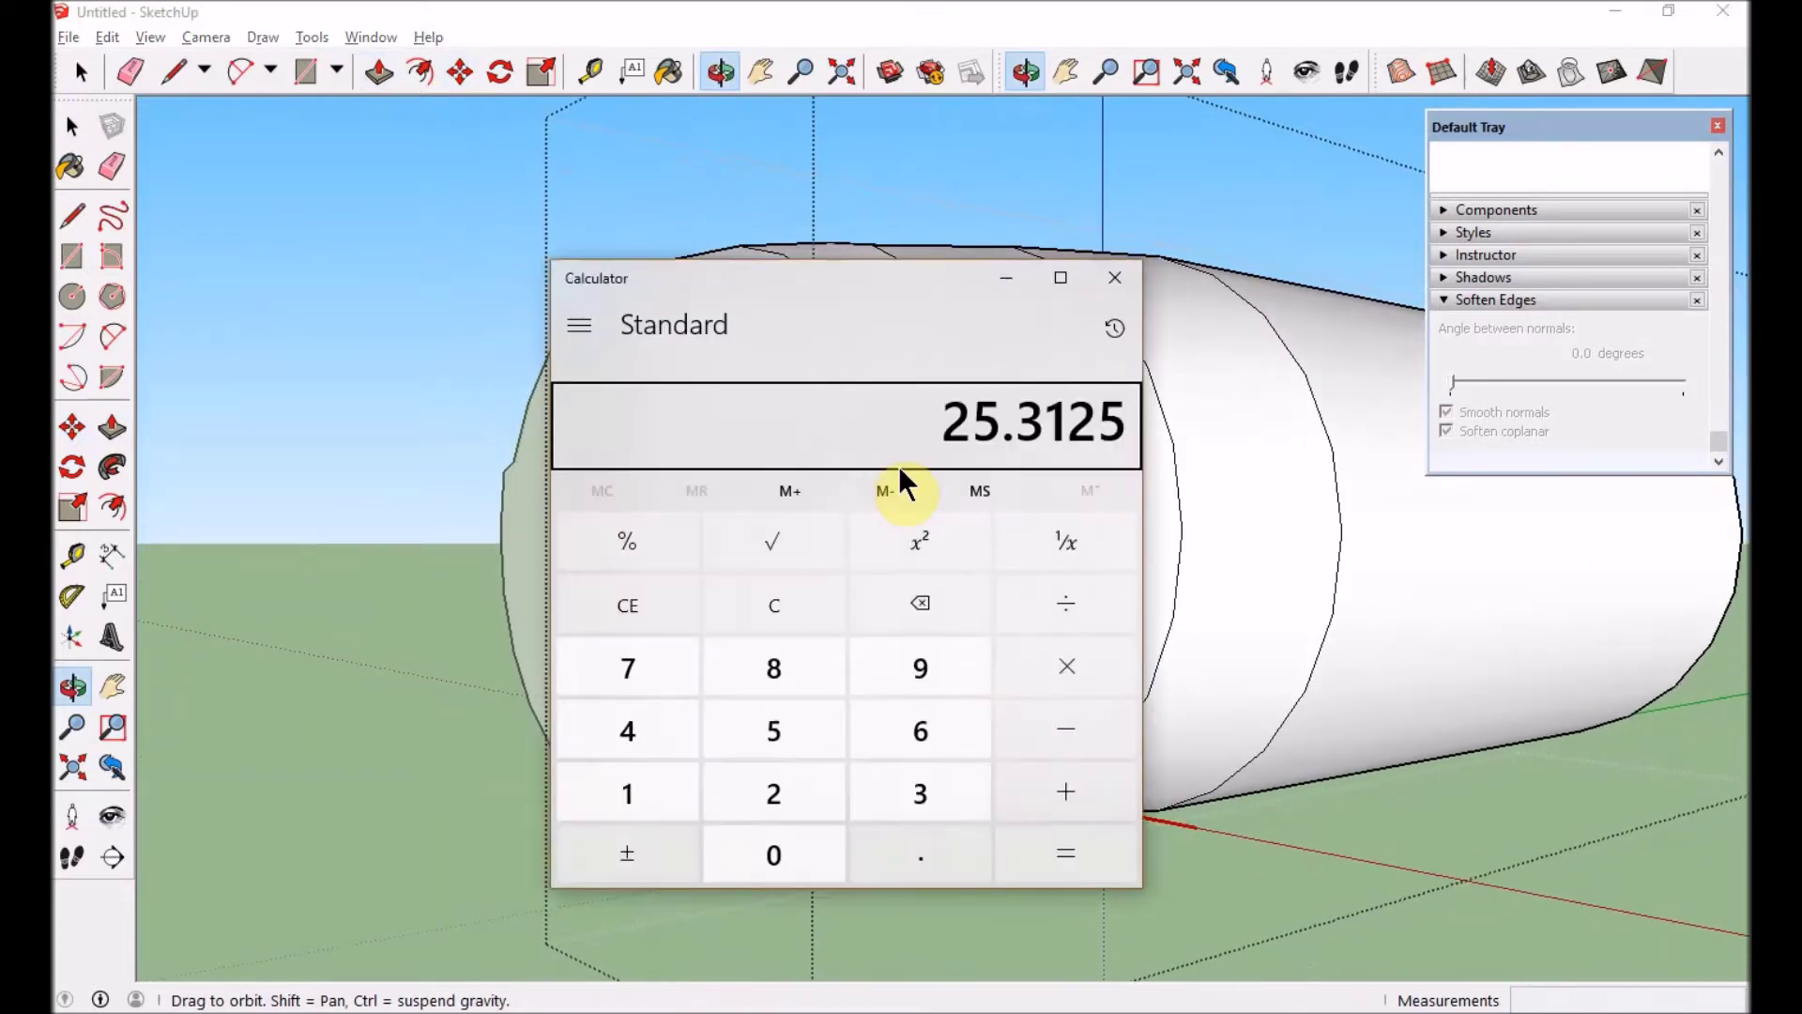
click(473, 533)
key(p)
click(655, 507)
text(10)
key(Return)
middle_drag(843, 610, 883, 510)
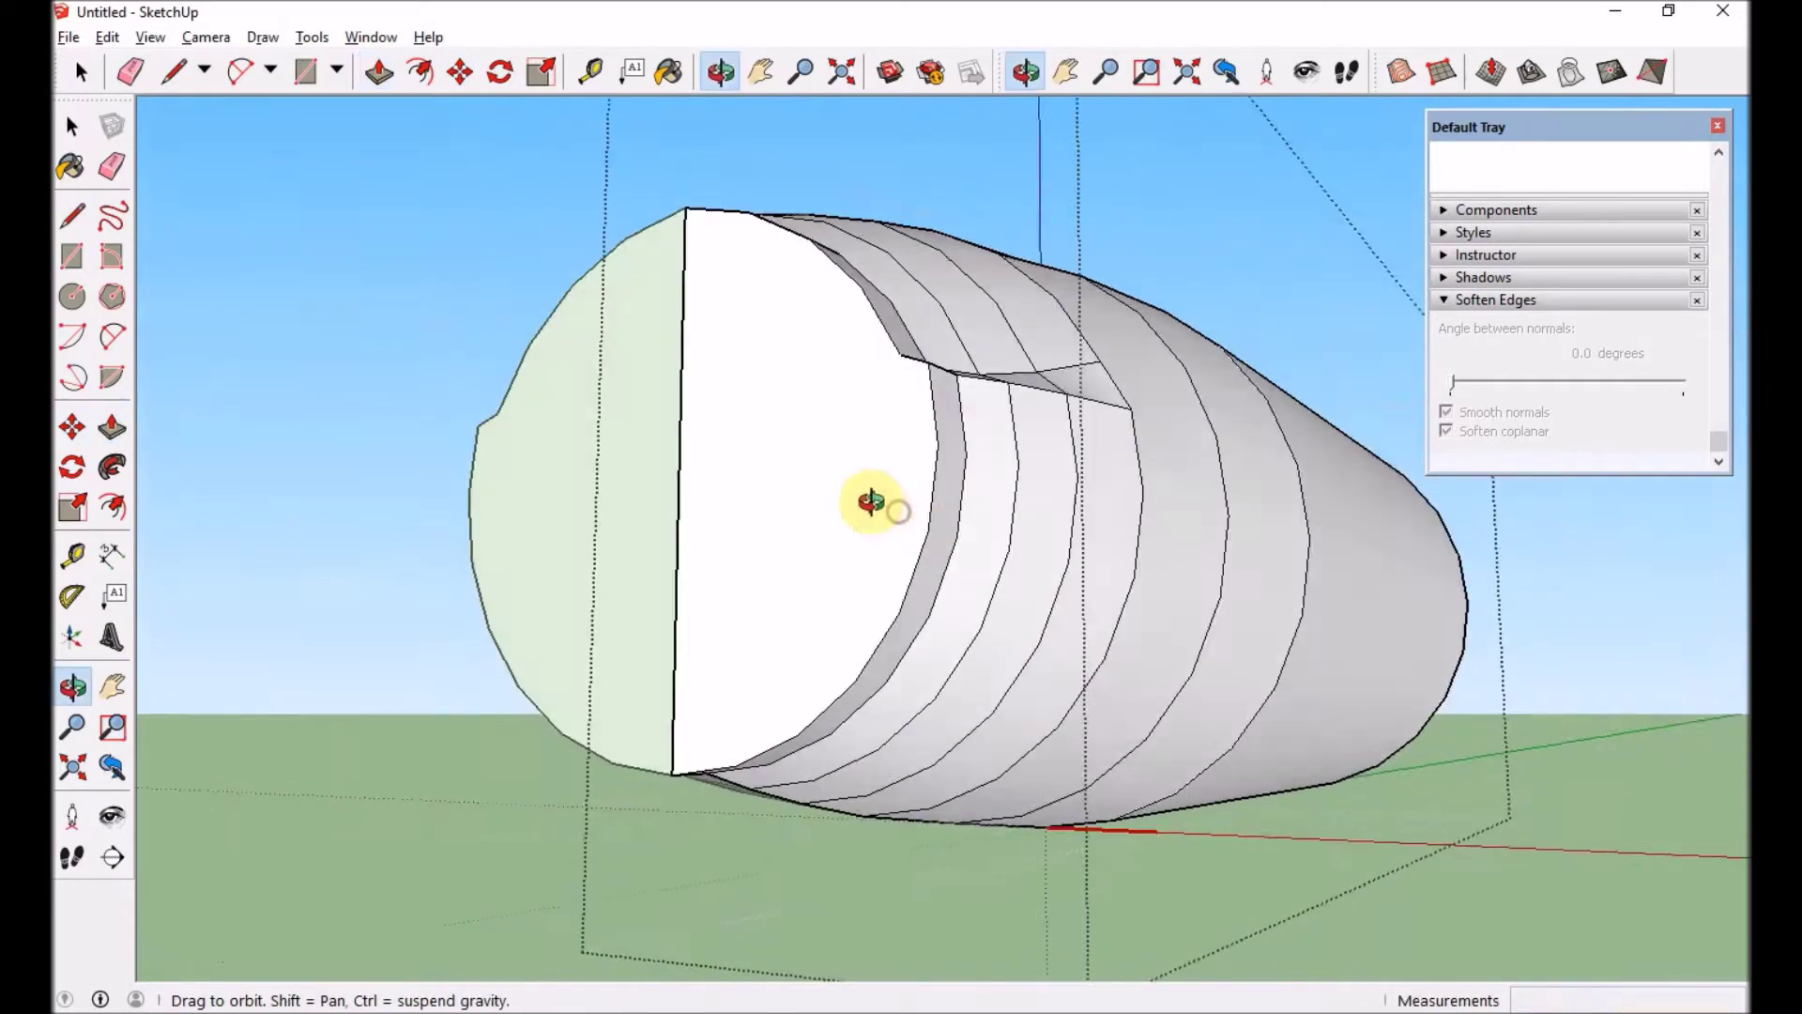
key(s)
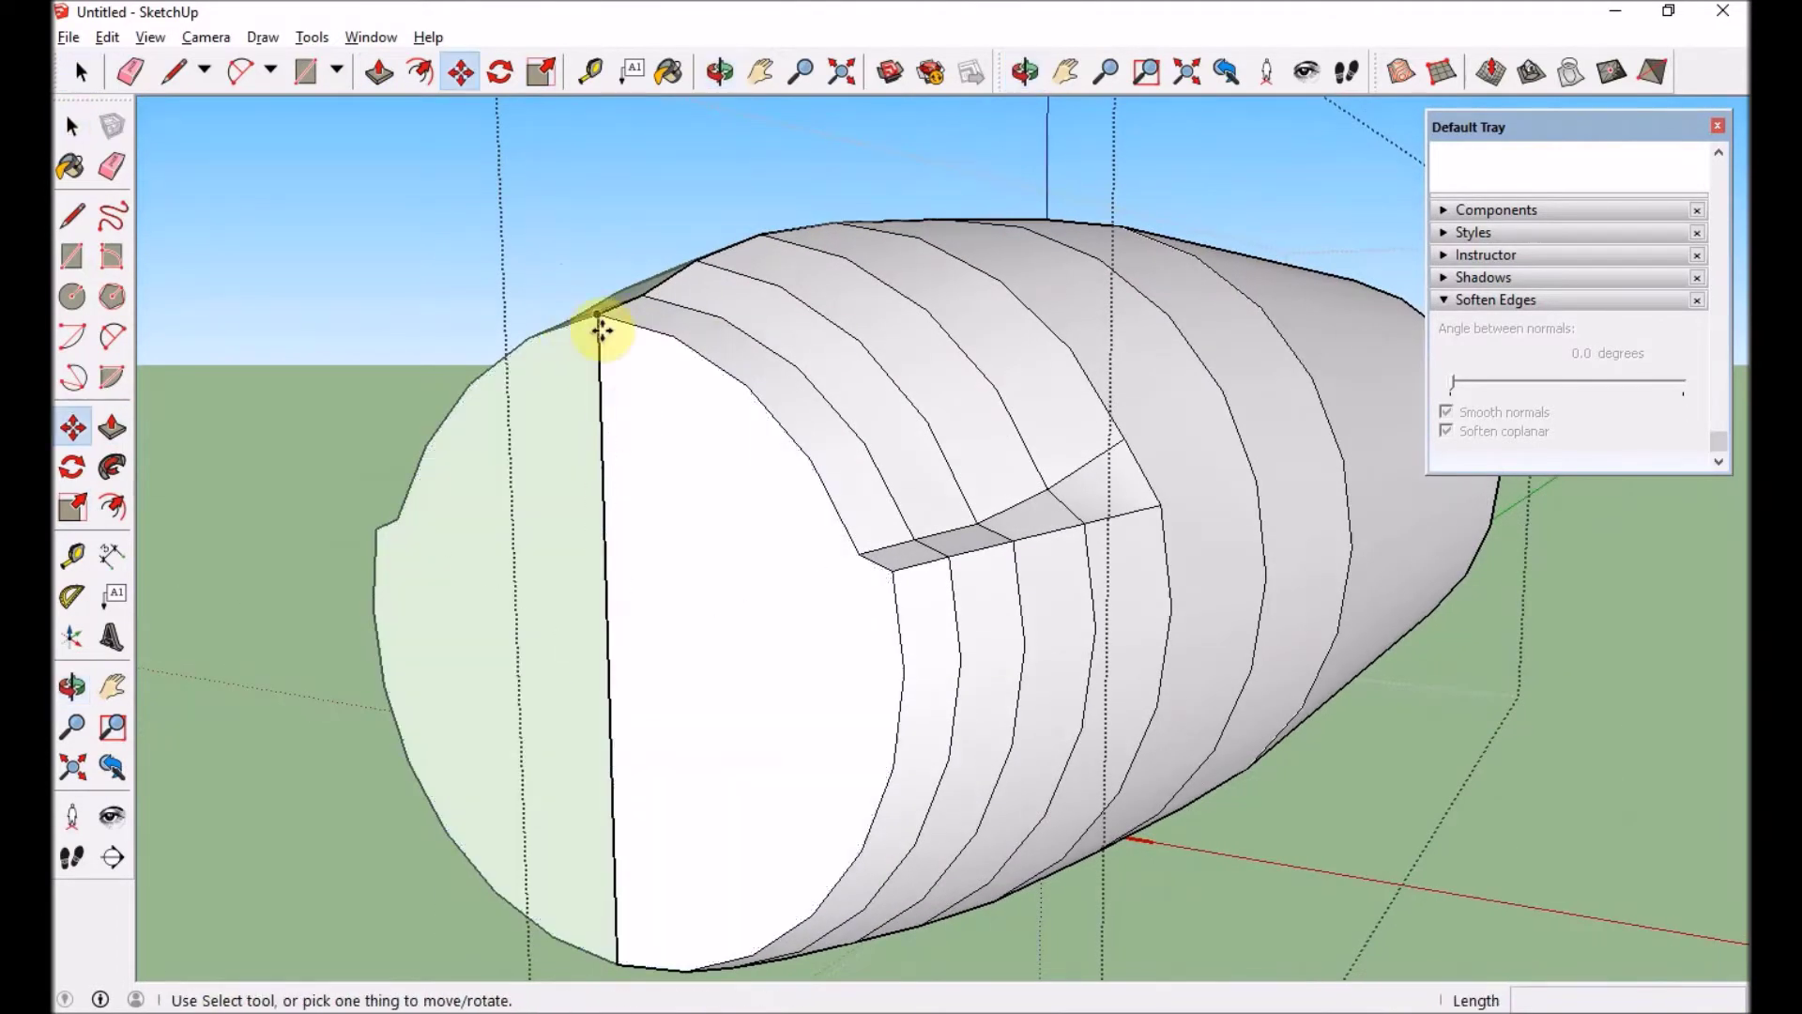
- Lower the top seam vertex of the front face about 0.53 m along the blue axis
click(598, 317)
click(632, 498)
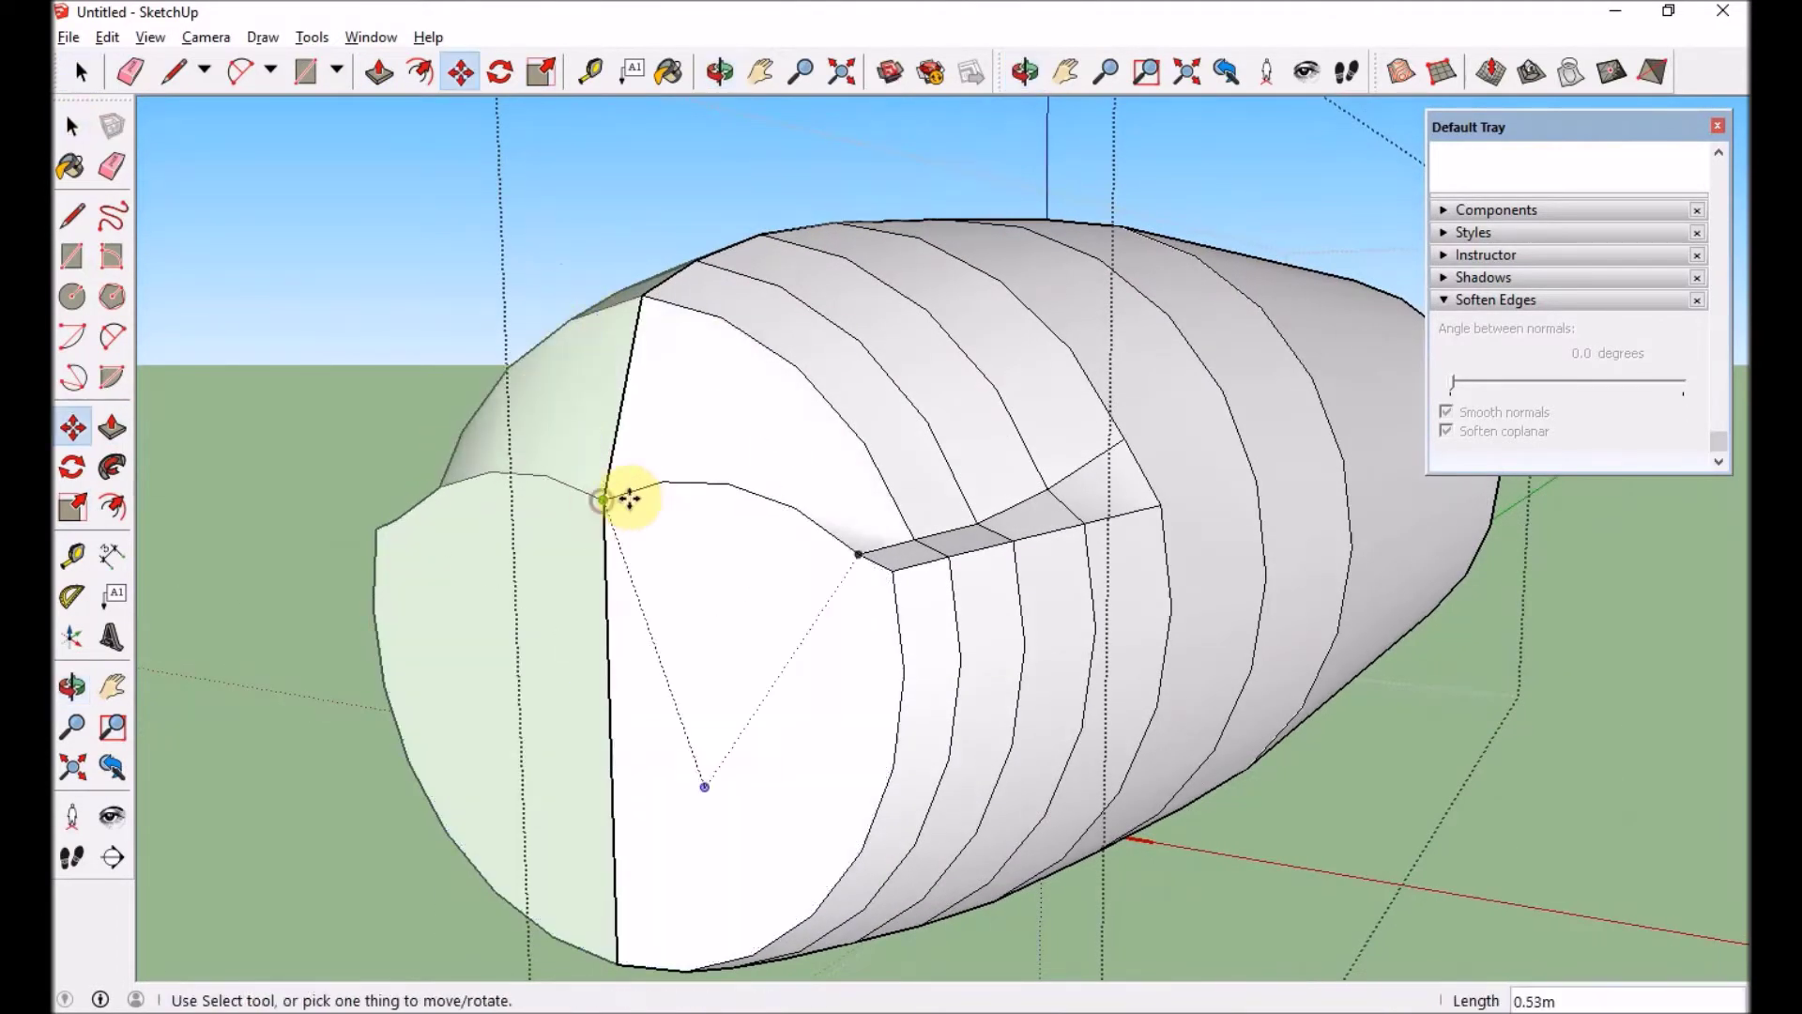
scroll(682, 490, up, 2)
click(969, 602)
click(972, 615)
- Try to change the segment count of the arc along the front face's upper rim
key(space)
click(683, 479)
scroll(1558, 319, up, 5)
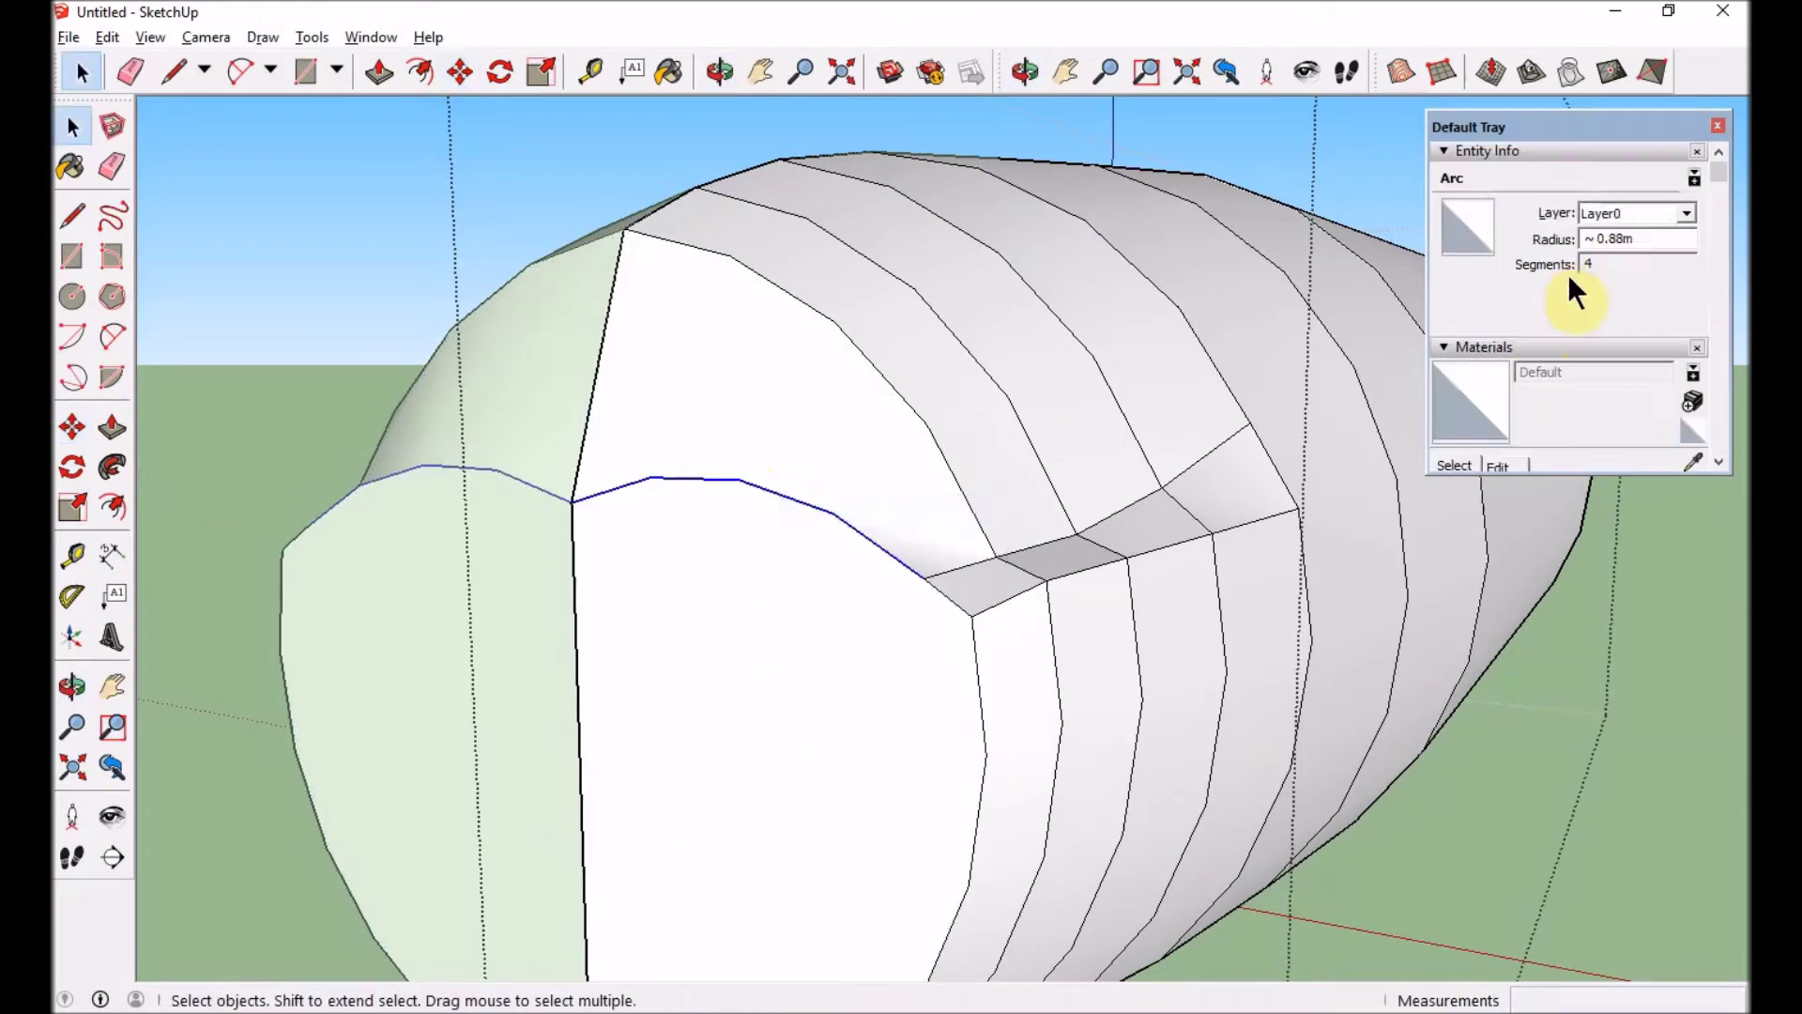
key(Return)
click(959, 522)
click(761, 576)
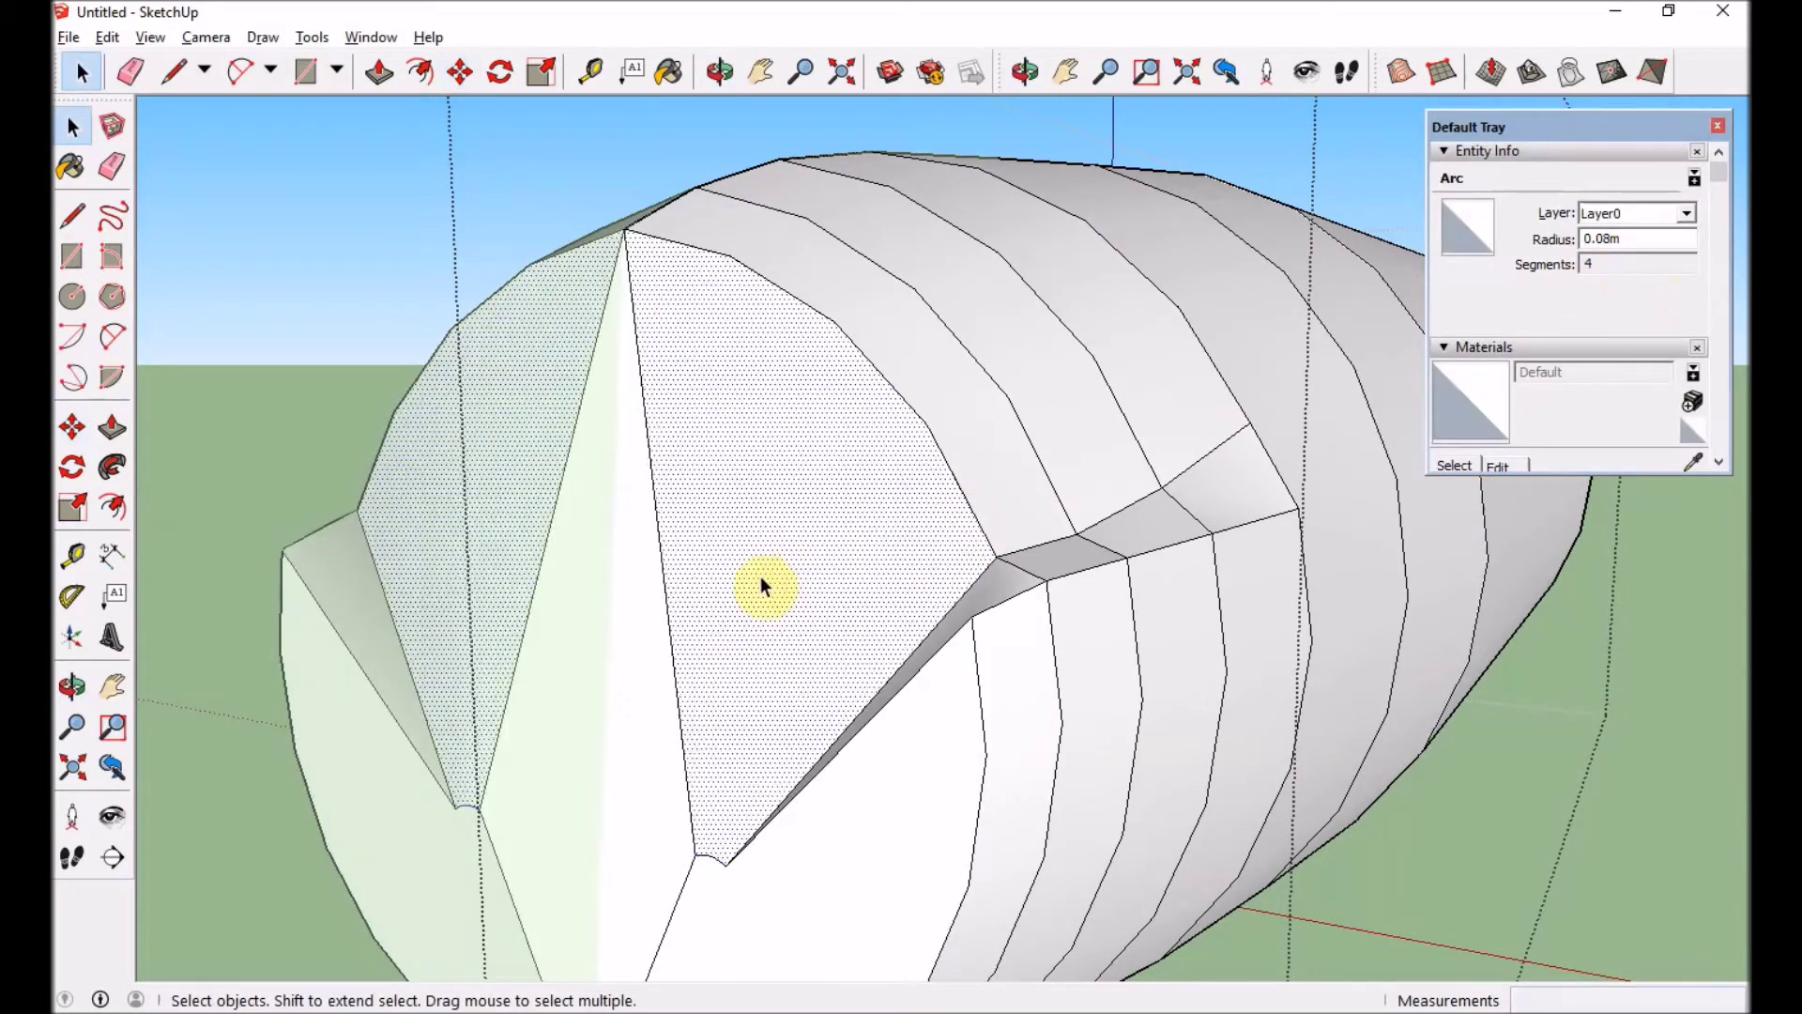
key(ctrl+z)
- Explode the front face's upper rim arc and move its two middle edges down about 0.10 m
right_click(779, 495)
click(886, 650)
click(842, 568)
click(719, 479)
shift+click(788, 496)
key(m)
click(799, 499)
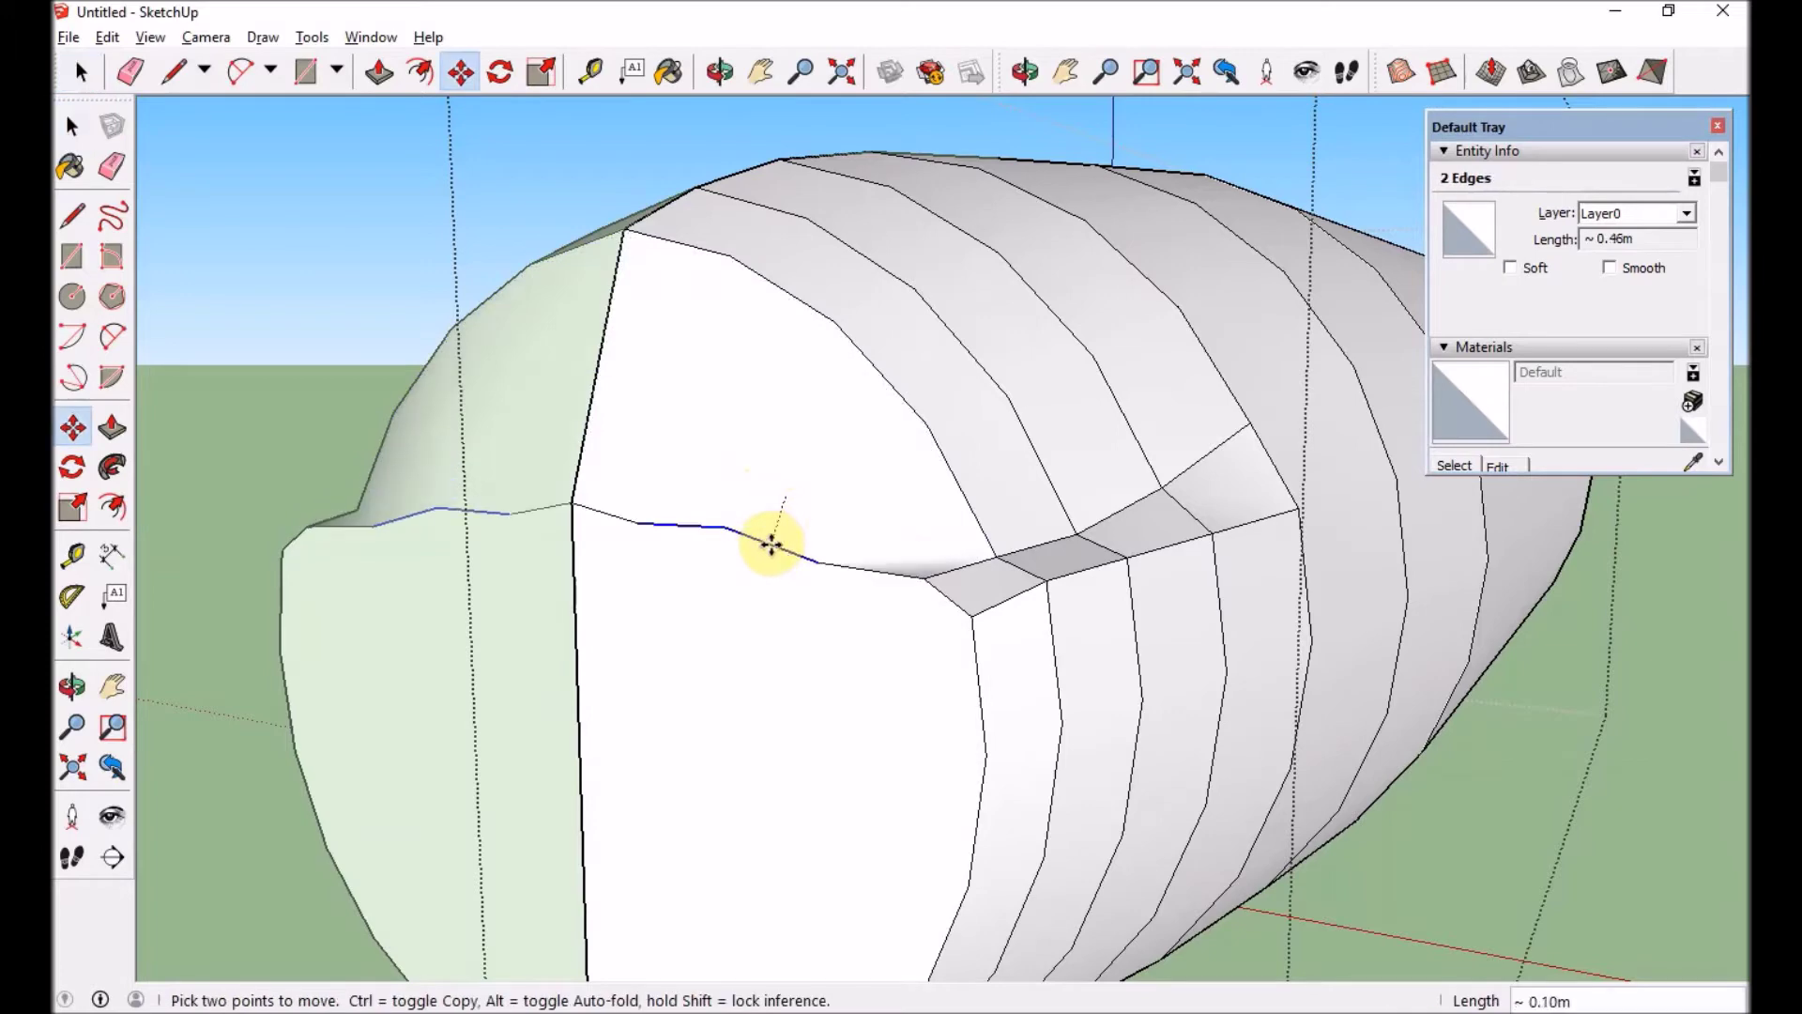
click(769, 522)
- Show the hidden geometry and shift the upper rim's middle vertices so the rim runs flat from the seam
key(ctrl+t)
key(space)
key(Escape)
click(740, 504)
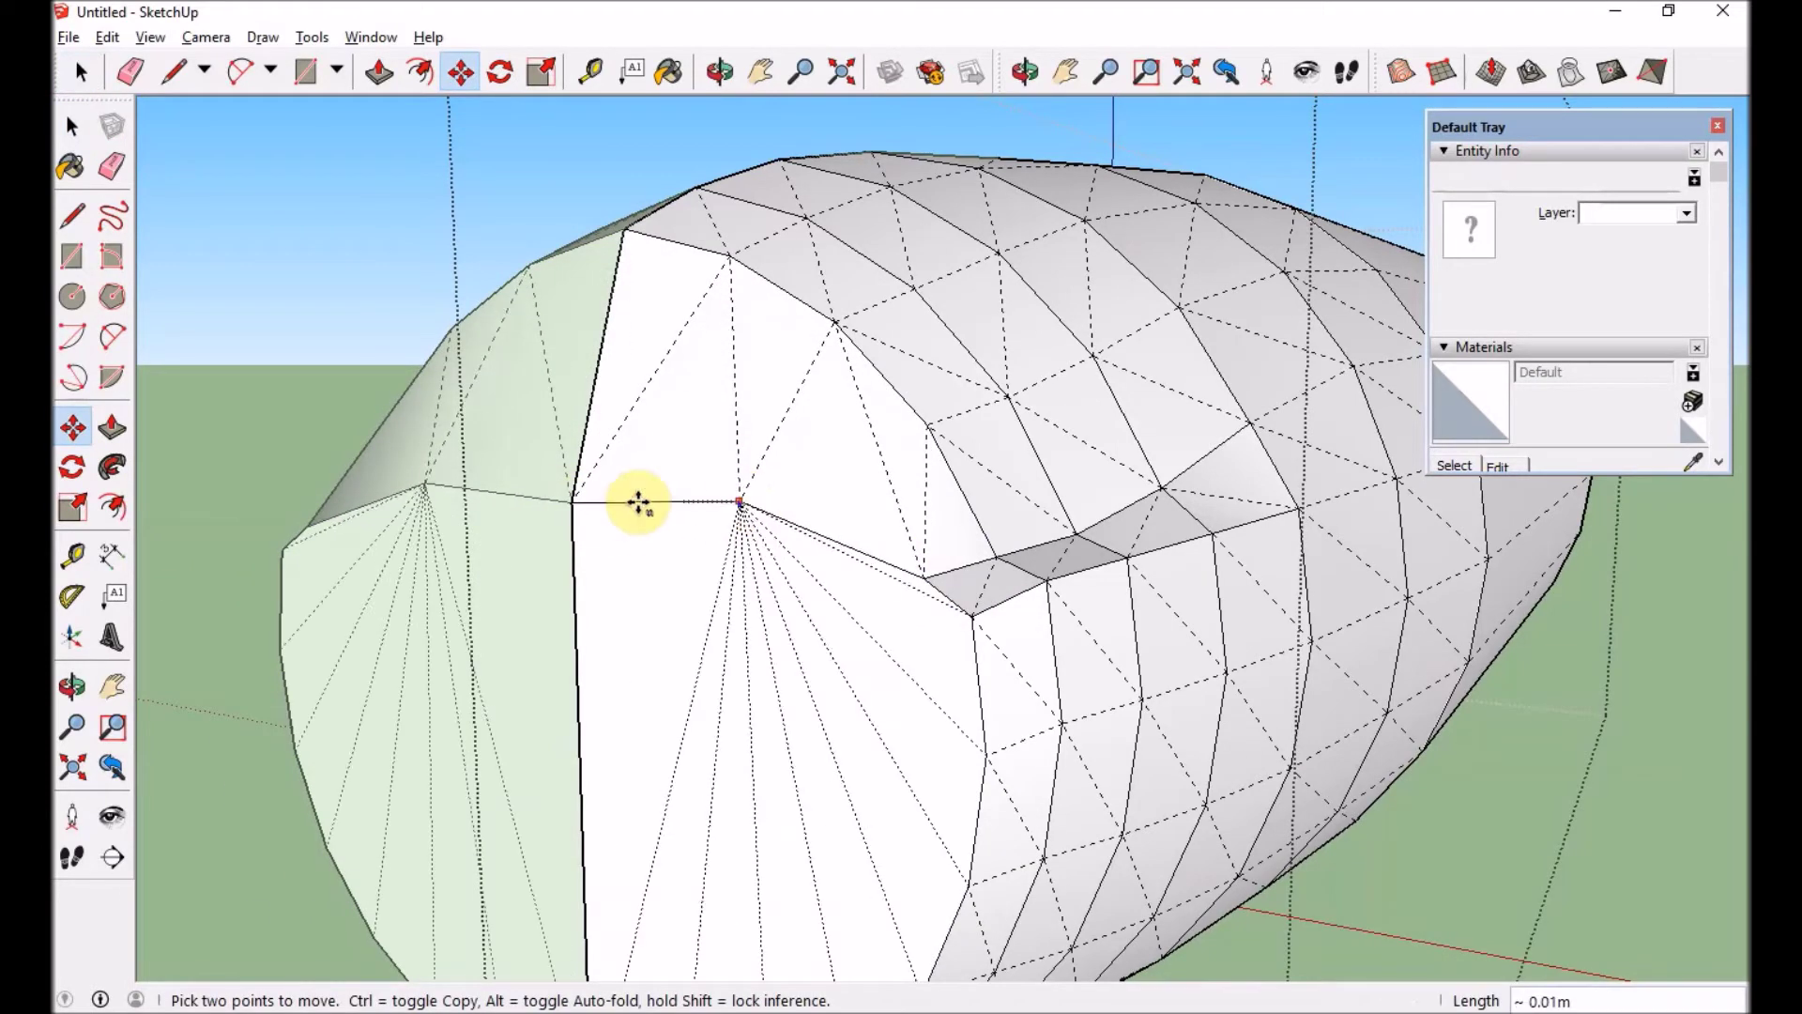
click(741, 522)
drag(1012, 603, 1015, 614)
middle_drag(1016, 615, 825, 350)
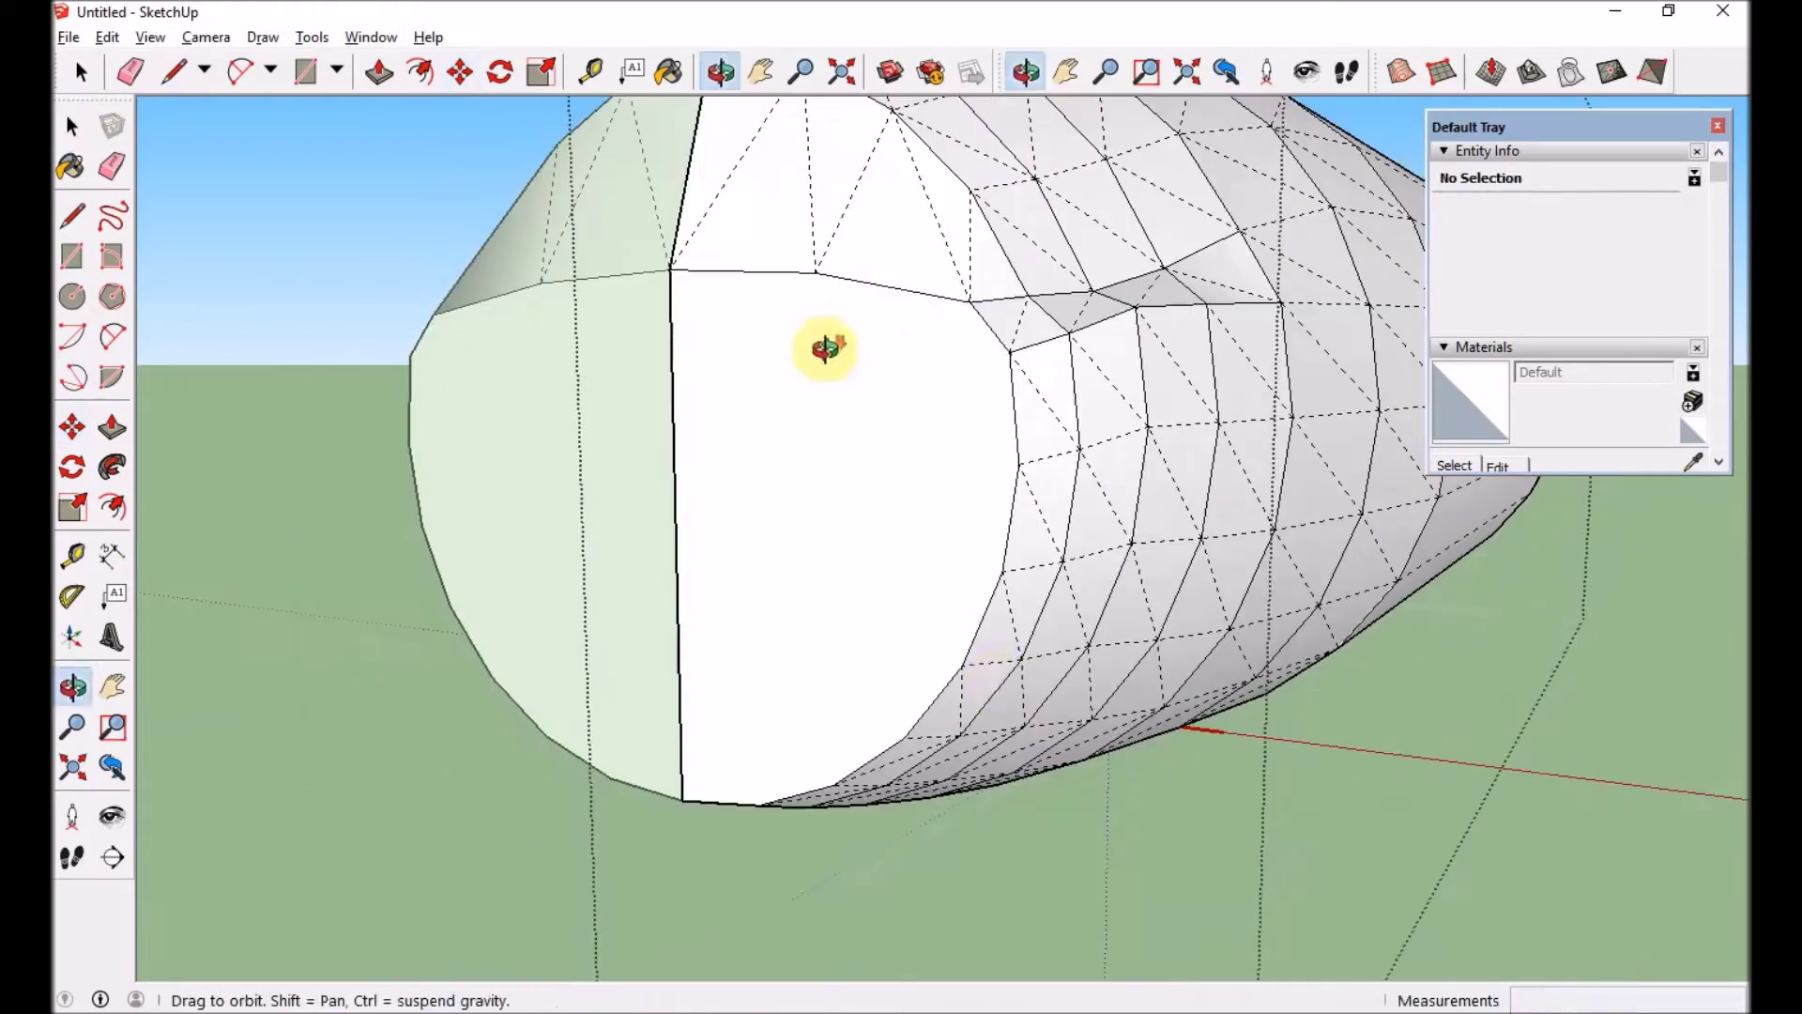
- Pull the flattened front face out as a new section
key(p)
click(812, 507)
click(797, 523)
middle_drag(829, 523, 727, 479)
- Scale the new section's front face to 0.94 vertically about its center and .94 horizontally
key(s)
click(724, 635)
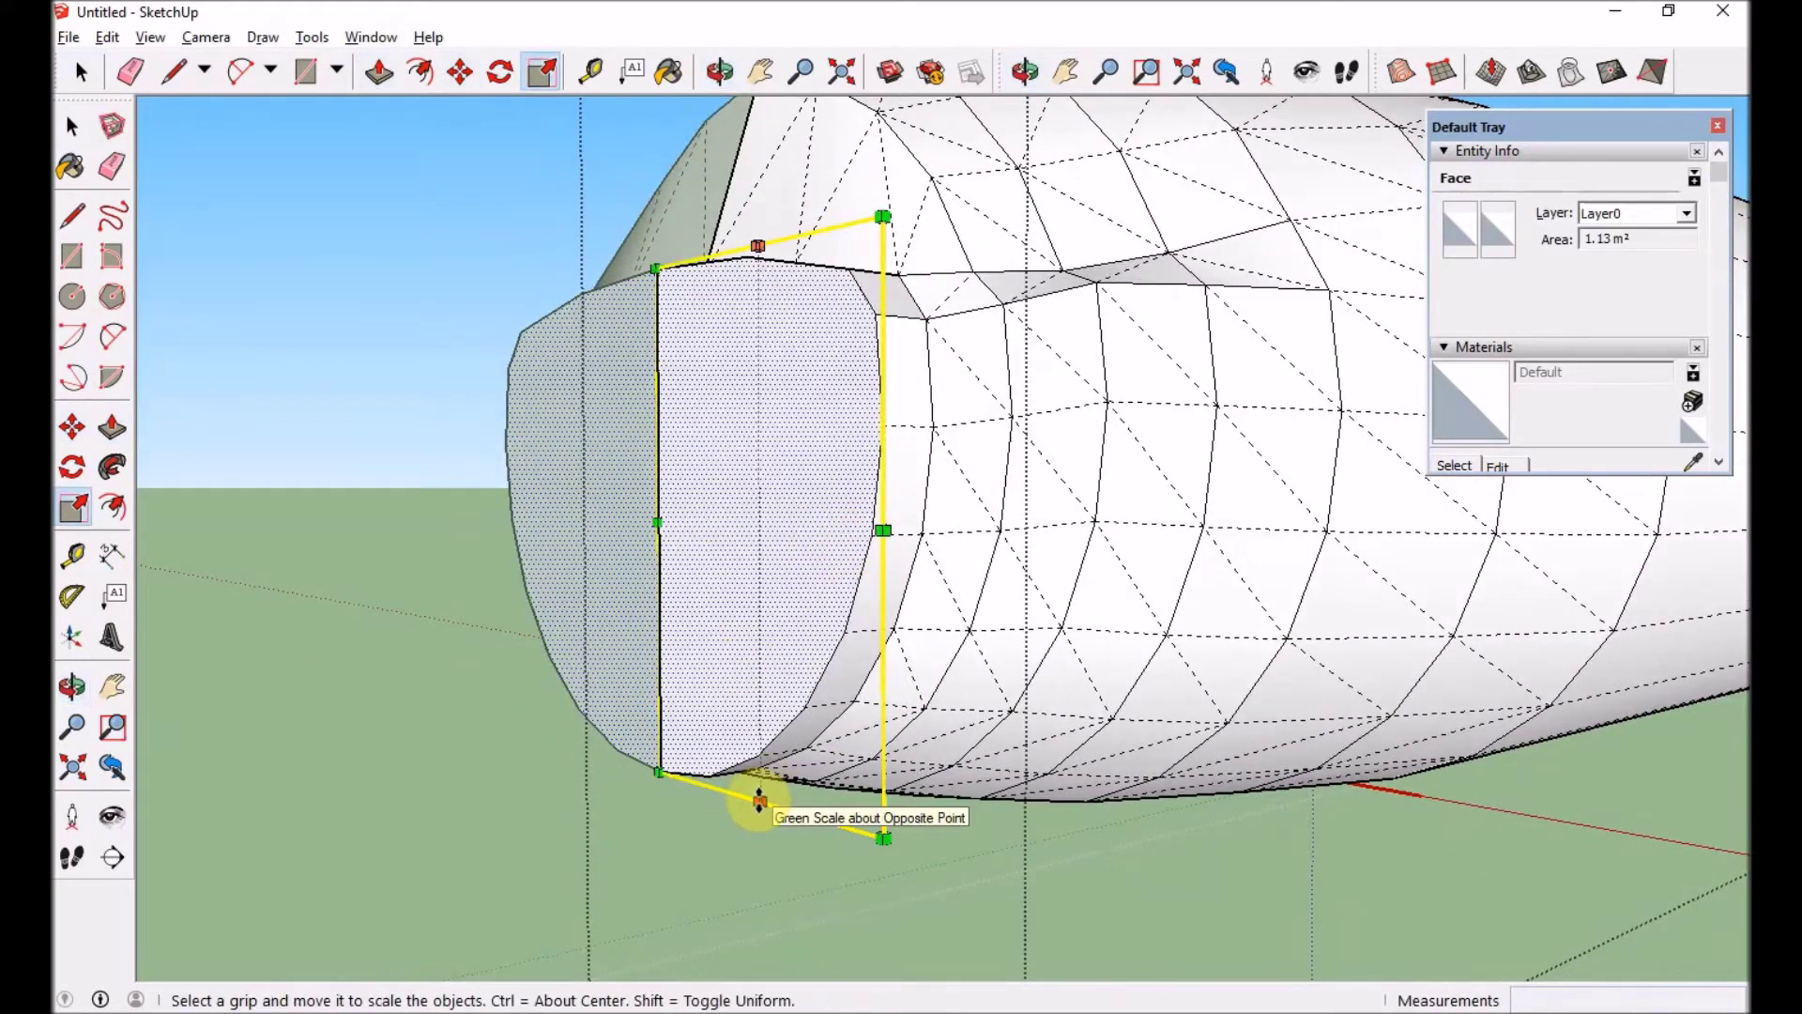
drag(760, 799, 724, 616)
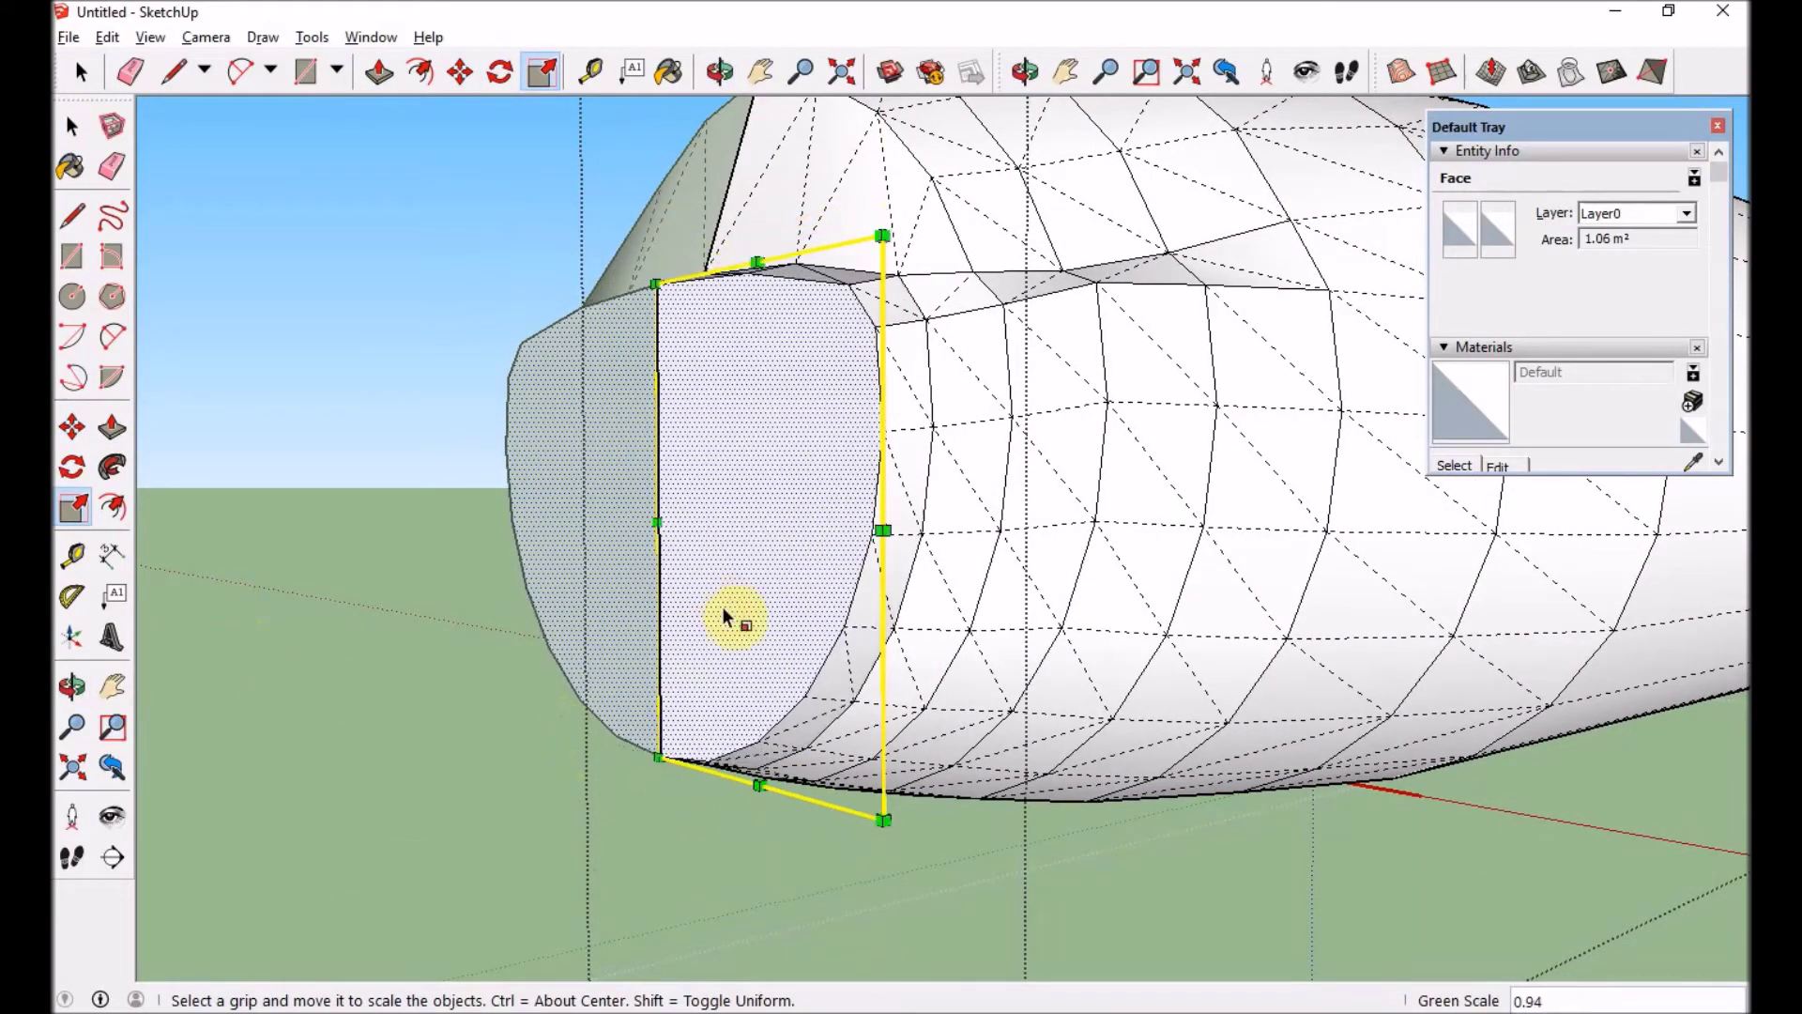
scroll(723, 617, down, 3)
middle_drag(929, 535, 877, 567)
scroll(685, 564, up, 3)
click(780, 571)
text(.94)
key(Return)
- Work out the next reduced section length in Calculator and pull the front face out as another section
click(1267, 1006)
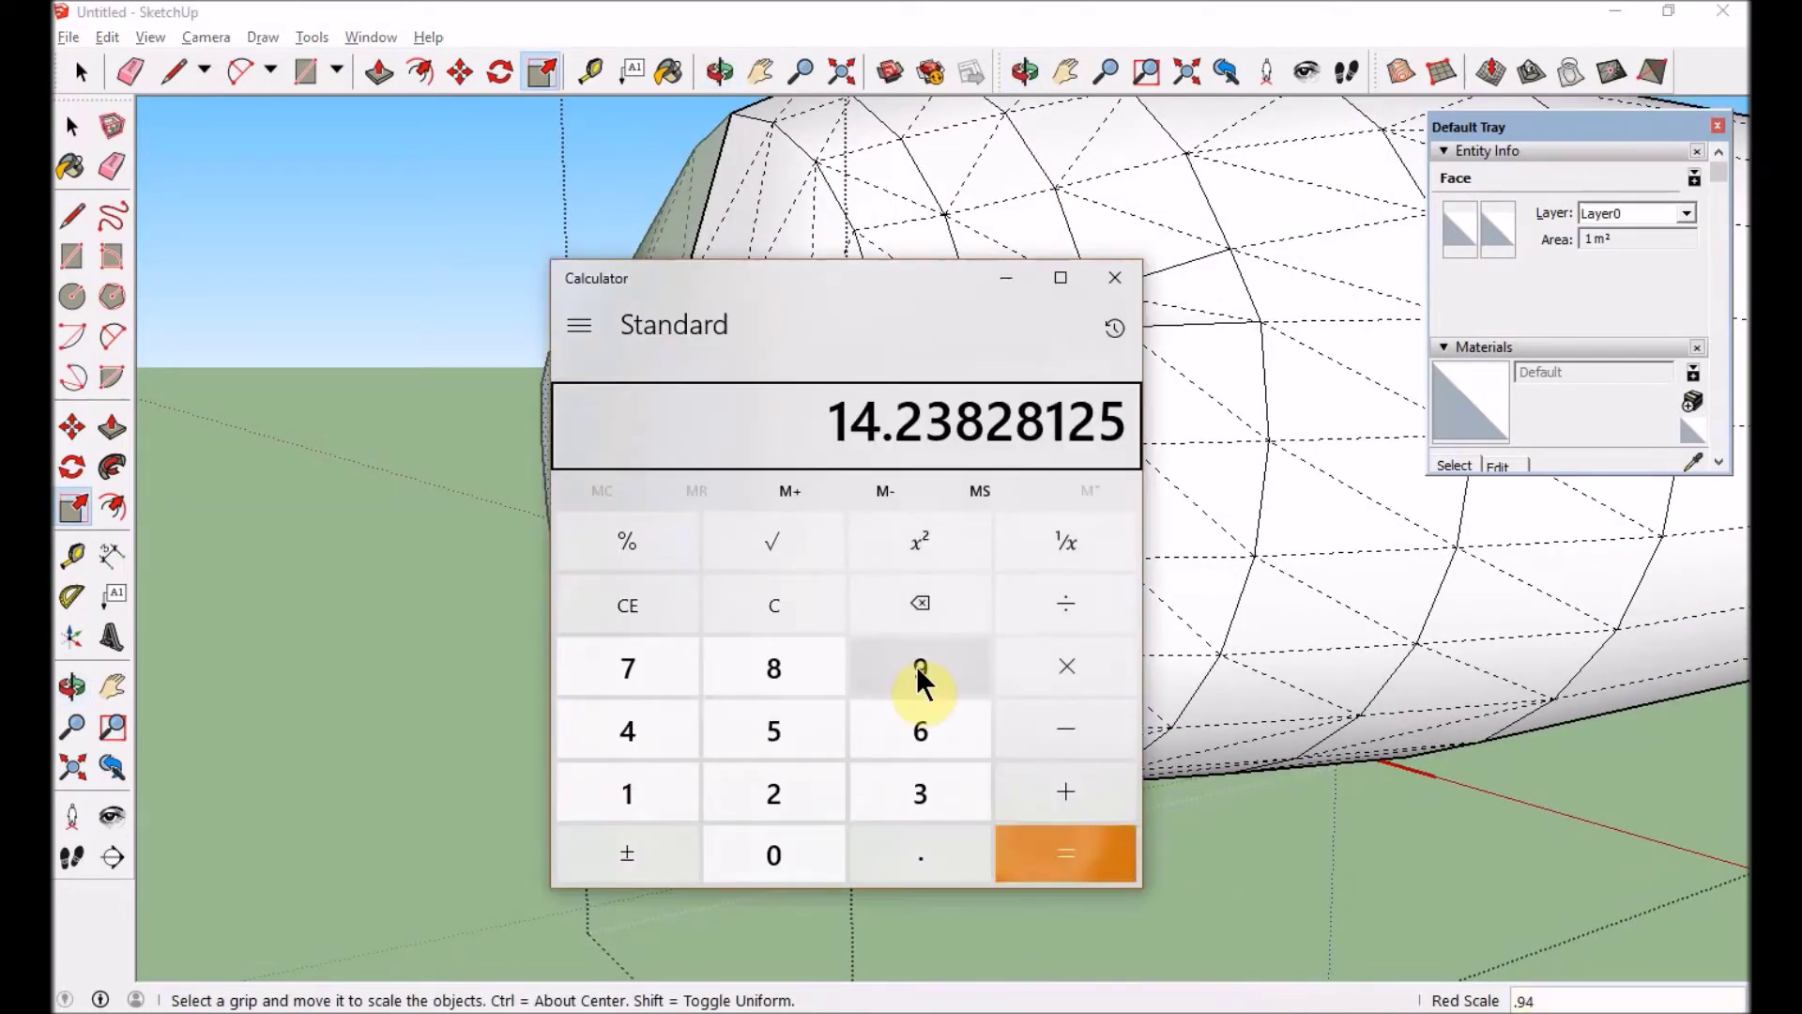
key(Return)
key(alt+Tab)
key(m)
click(691, 554)
key(p)
click(649, 636)
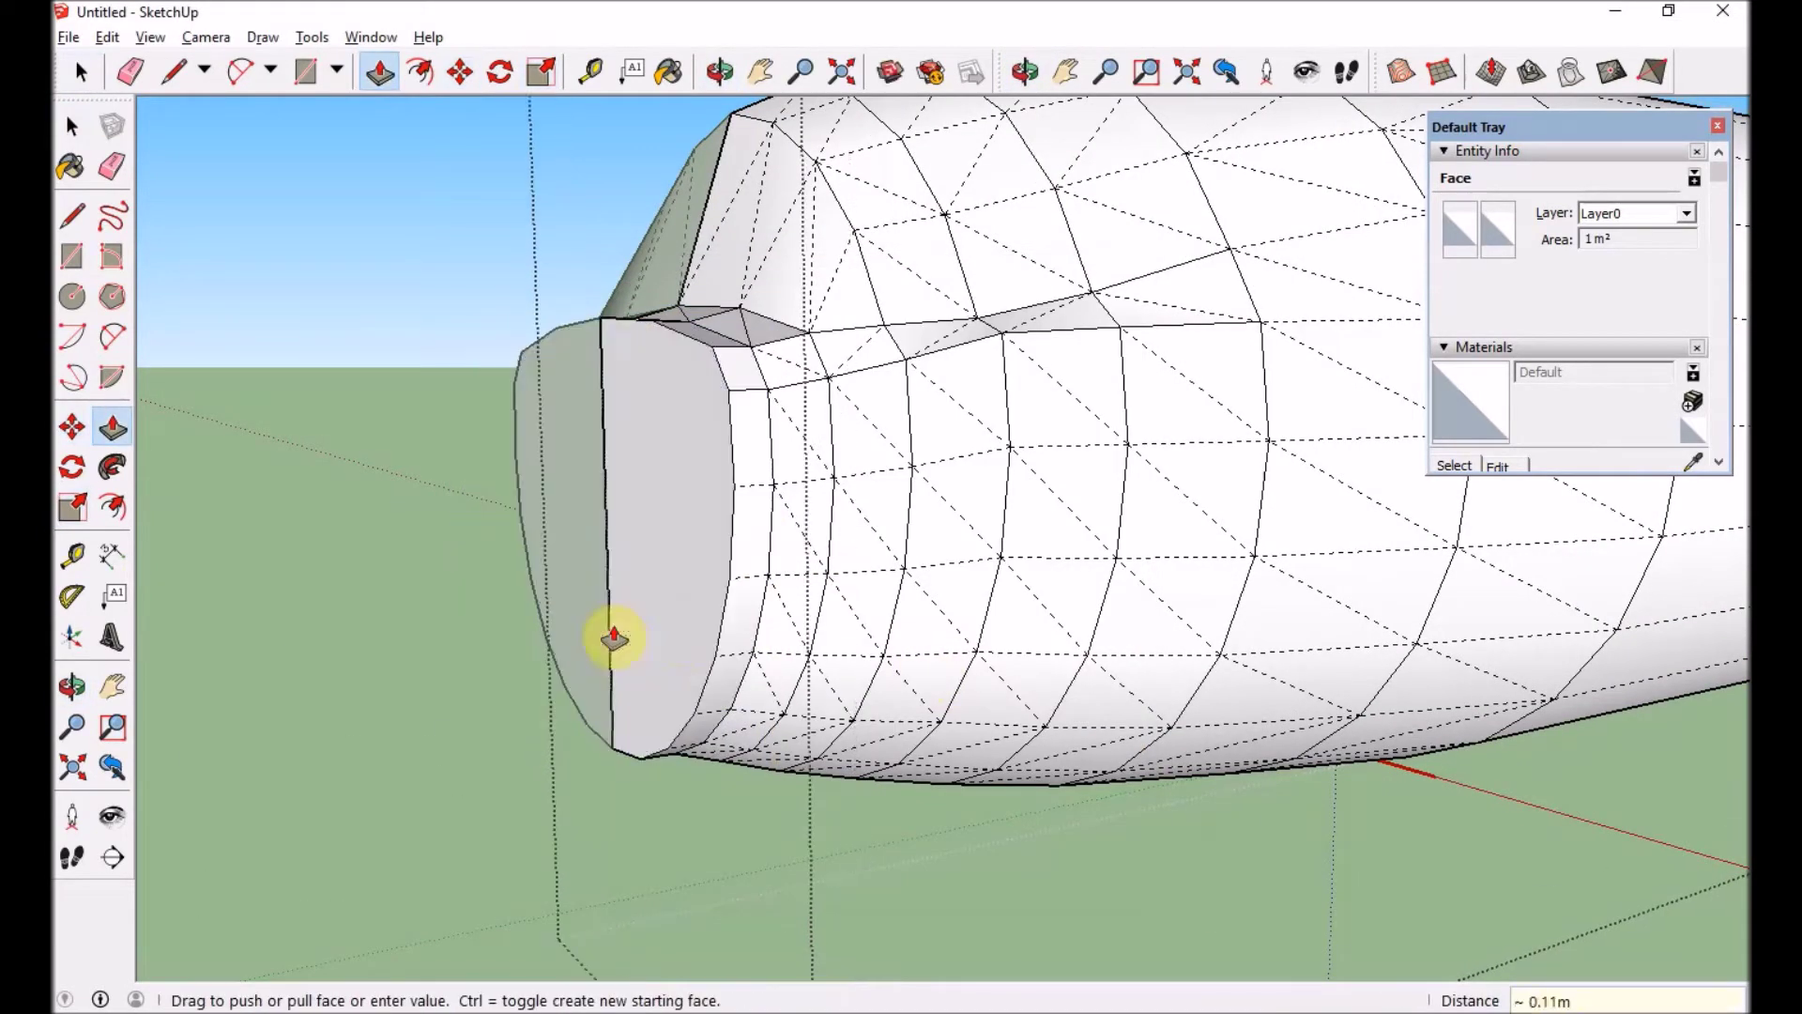
- Scale down the front face of the newly pulled section and adjust its upper rim vertex
key(s)
middle_drag(734, 570, 1079, 427)
key(m)
click(1089, 438)
mouse_move(985, 563)
middle_down()
mouse_move(1061, 635)
mouse_move(976, 573)
middle_up()
- Compute a further reduced length in Calculator and pull the front face out again by it
key(p)
click(1287, 1009)
click(1085, 853)
click(491, 607)
middle_drag(751, 601, 573, 511)
- Scale the front face down, using .9 horizontally, and adjust its upper rim
key(s)
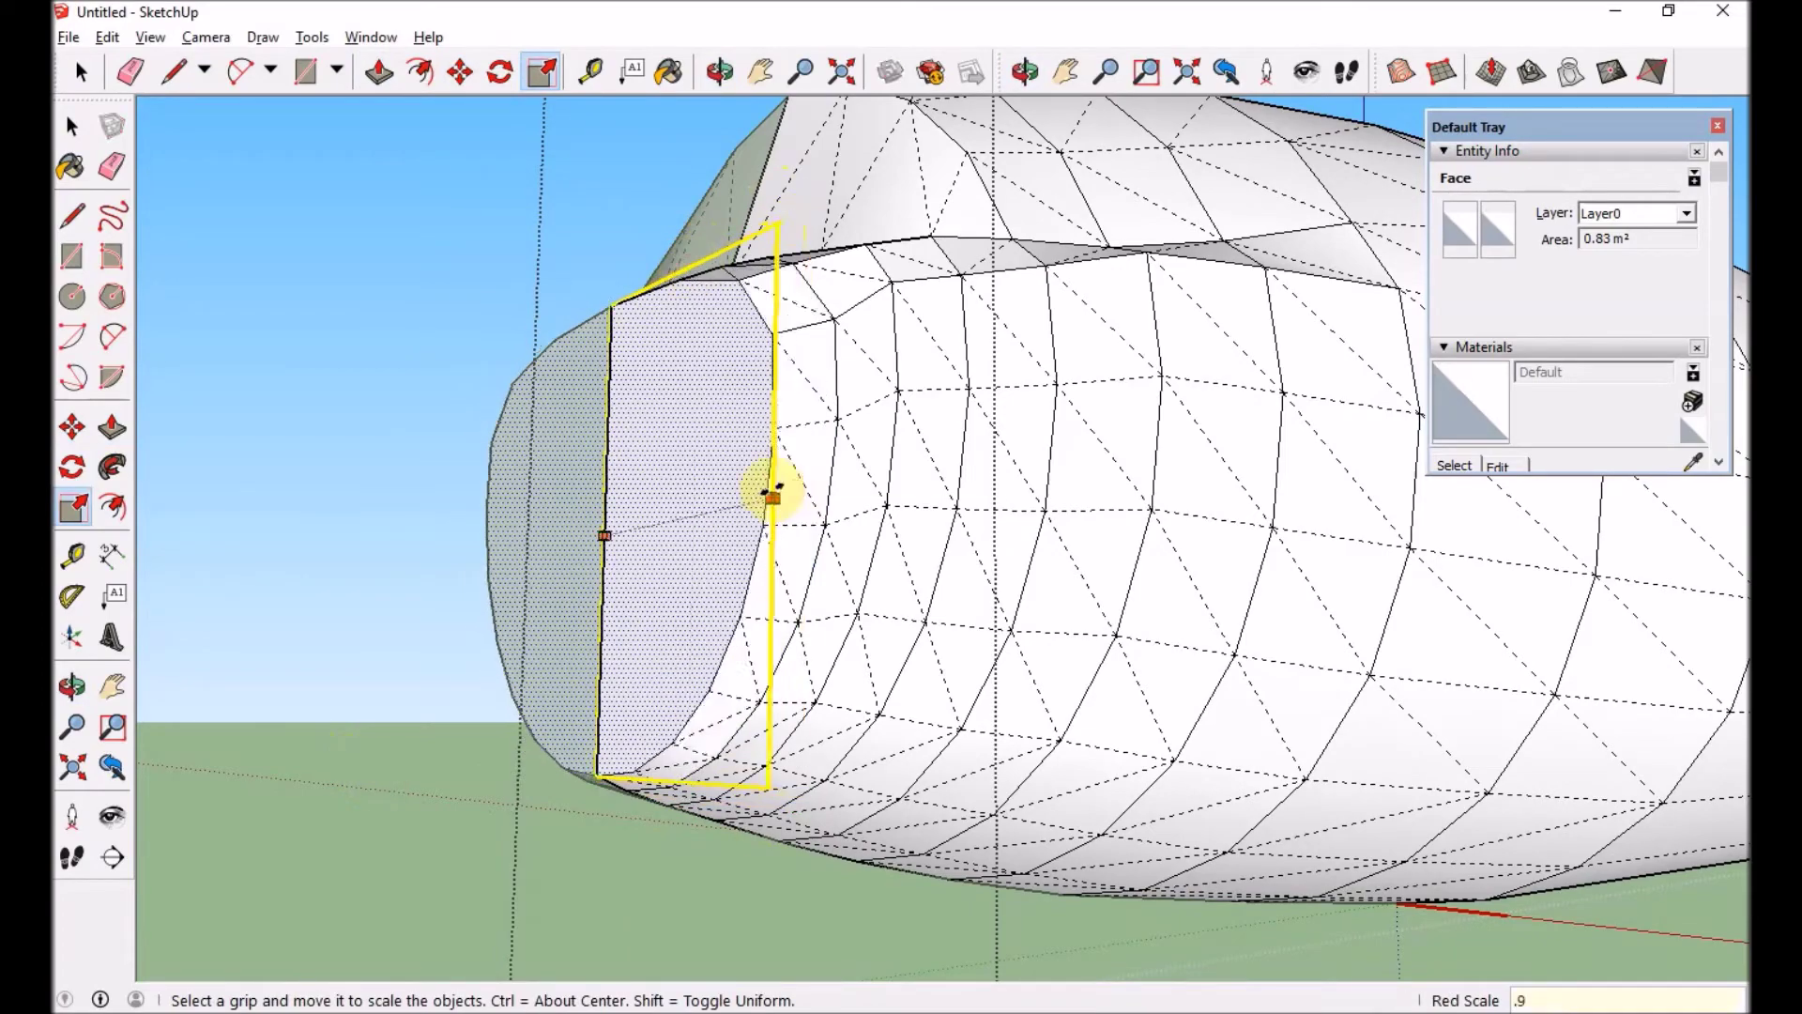
middle_drag(764, 483, 1079, 635)
key(m)
middle_drag(966, 487, 946, 587)
scroll(644, 619, down, 4)
scroll(946, 587, up, 2)
- Pull out one more thin front section and scale its end face smaller toward the nose tip
key(p)
click(794, 614)
key(s)
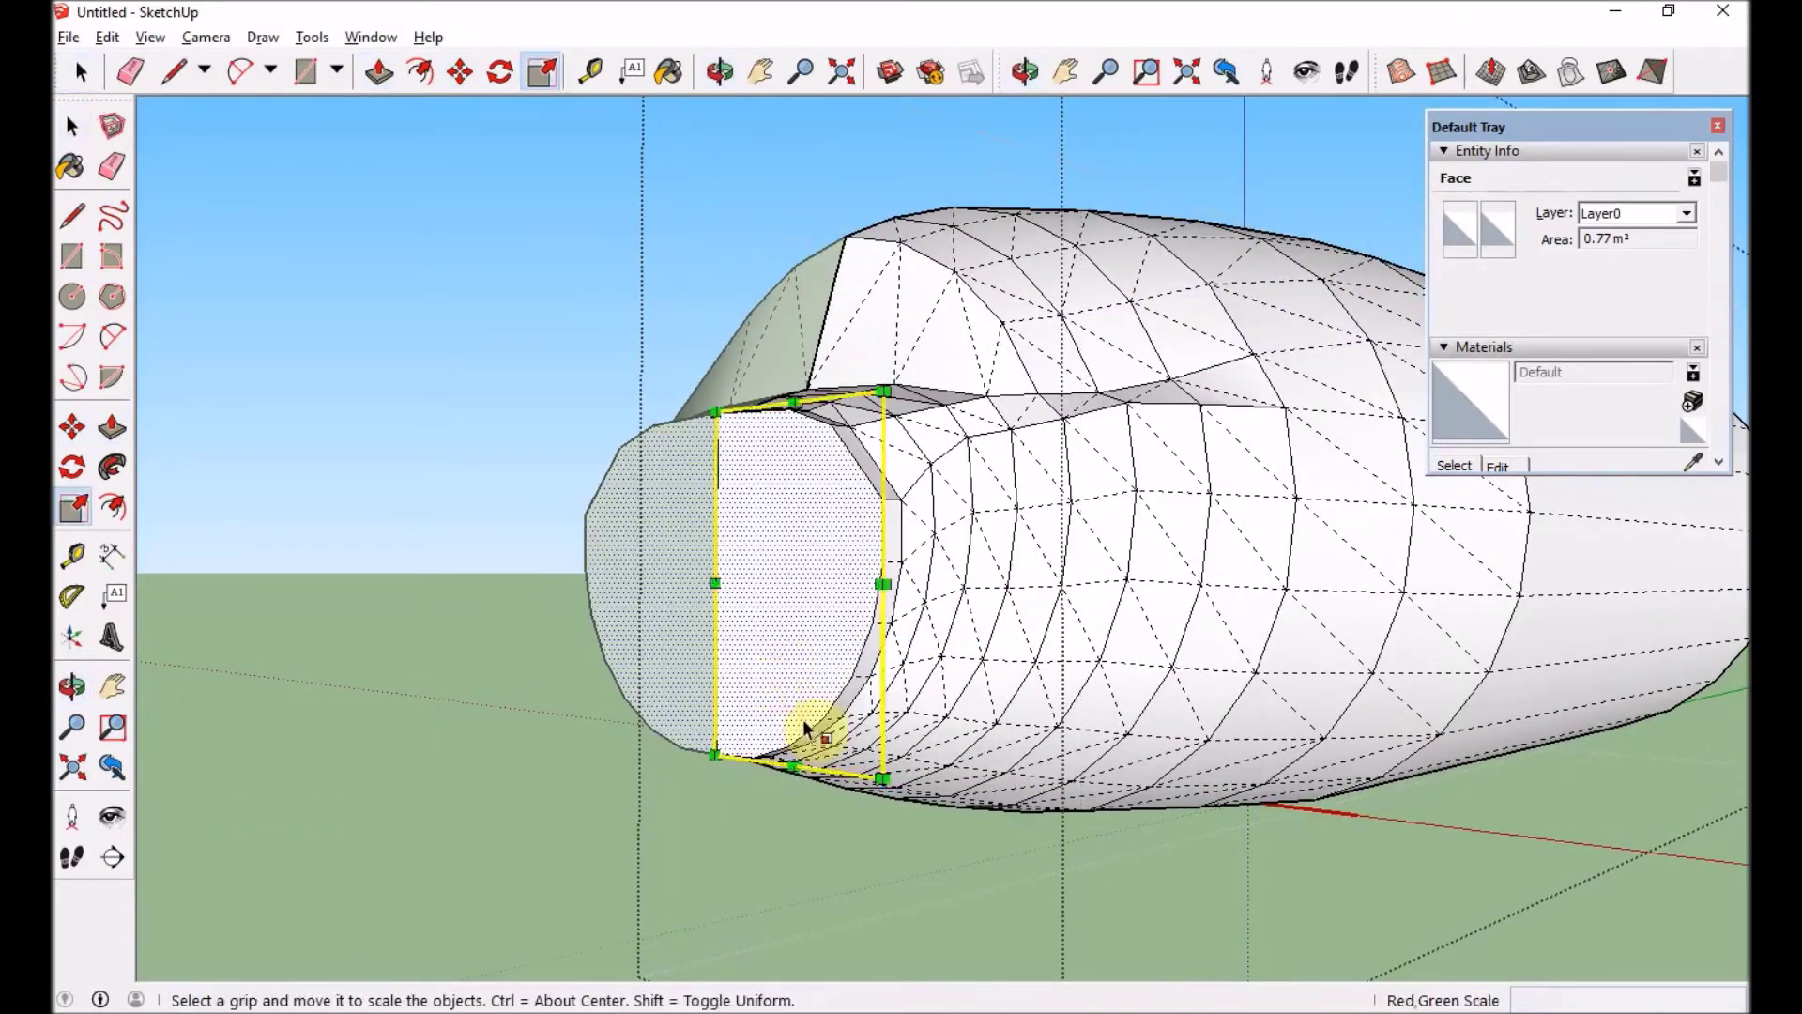
middle_drag(882, 582, 877, 623)
click(903, 587)
click(930, 794)
- Add another thin nose section and scale its end face down vertically about its center and horizontally
key(p)
key(s)
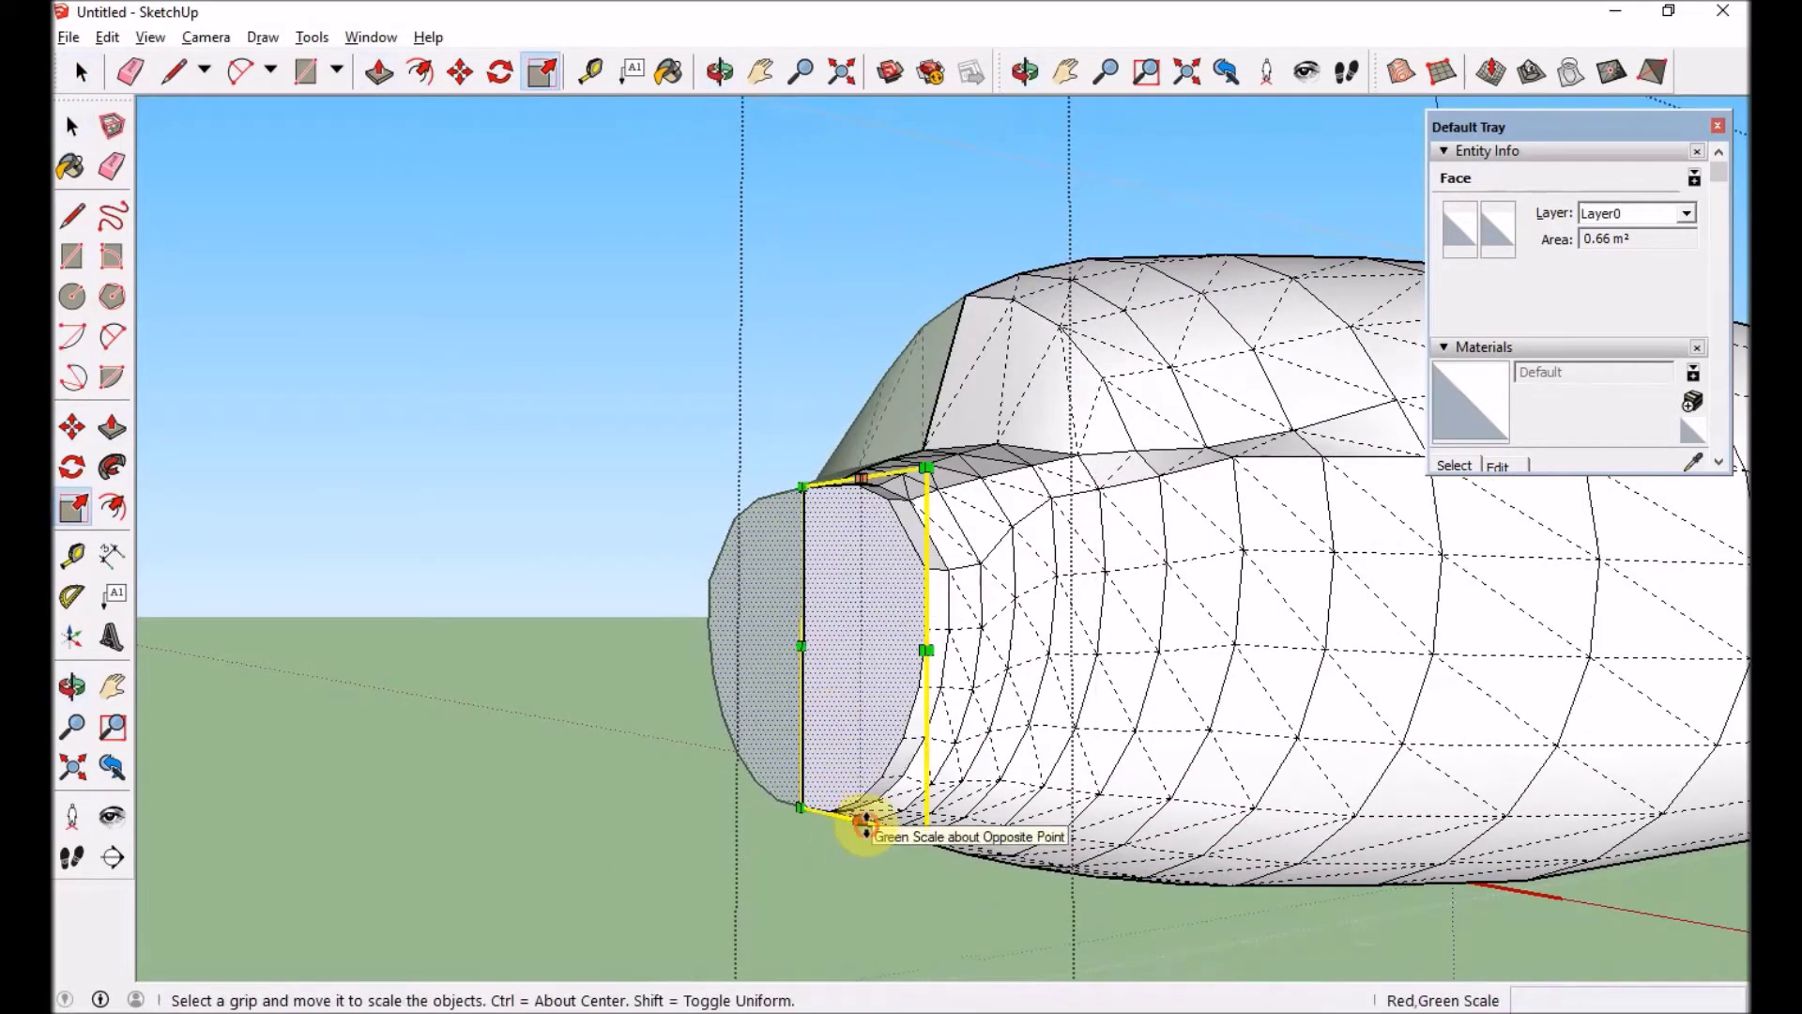
ctrl+click(861, 819)
ctrl+drag(685, 816, 709, 764)
click(909, 655)
middle_drag(909, 655, 724, 817)
click(850, 798)
middle_drag(850, 798, 731, 741)
- Pull the nose's end face out again and scale it down to continue the rounded taper
click(756, 591)
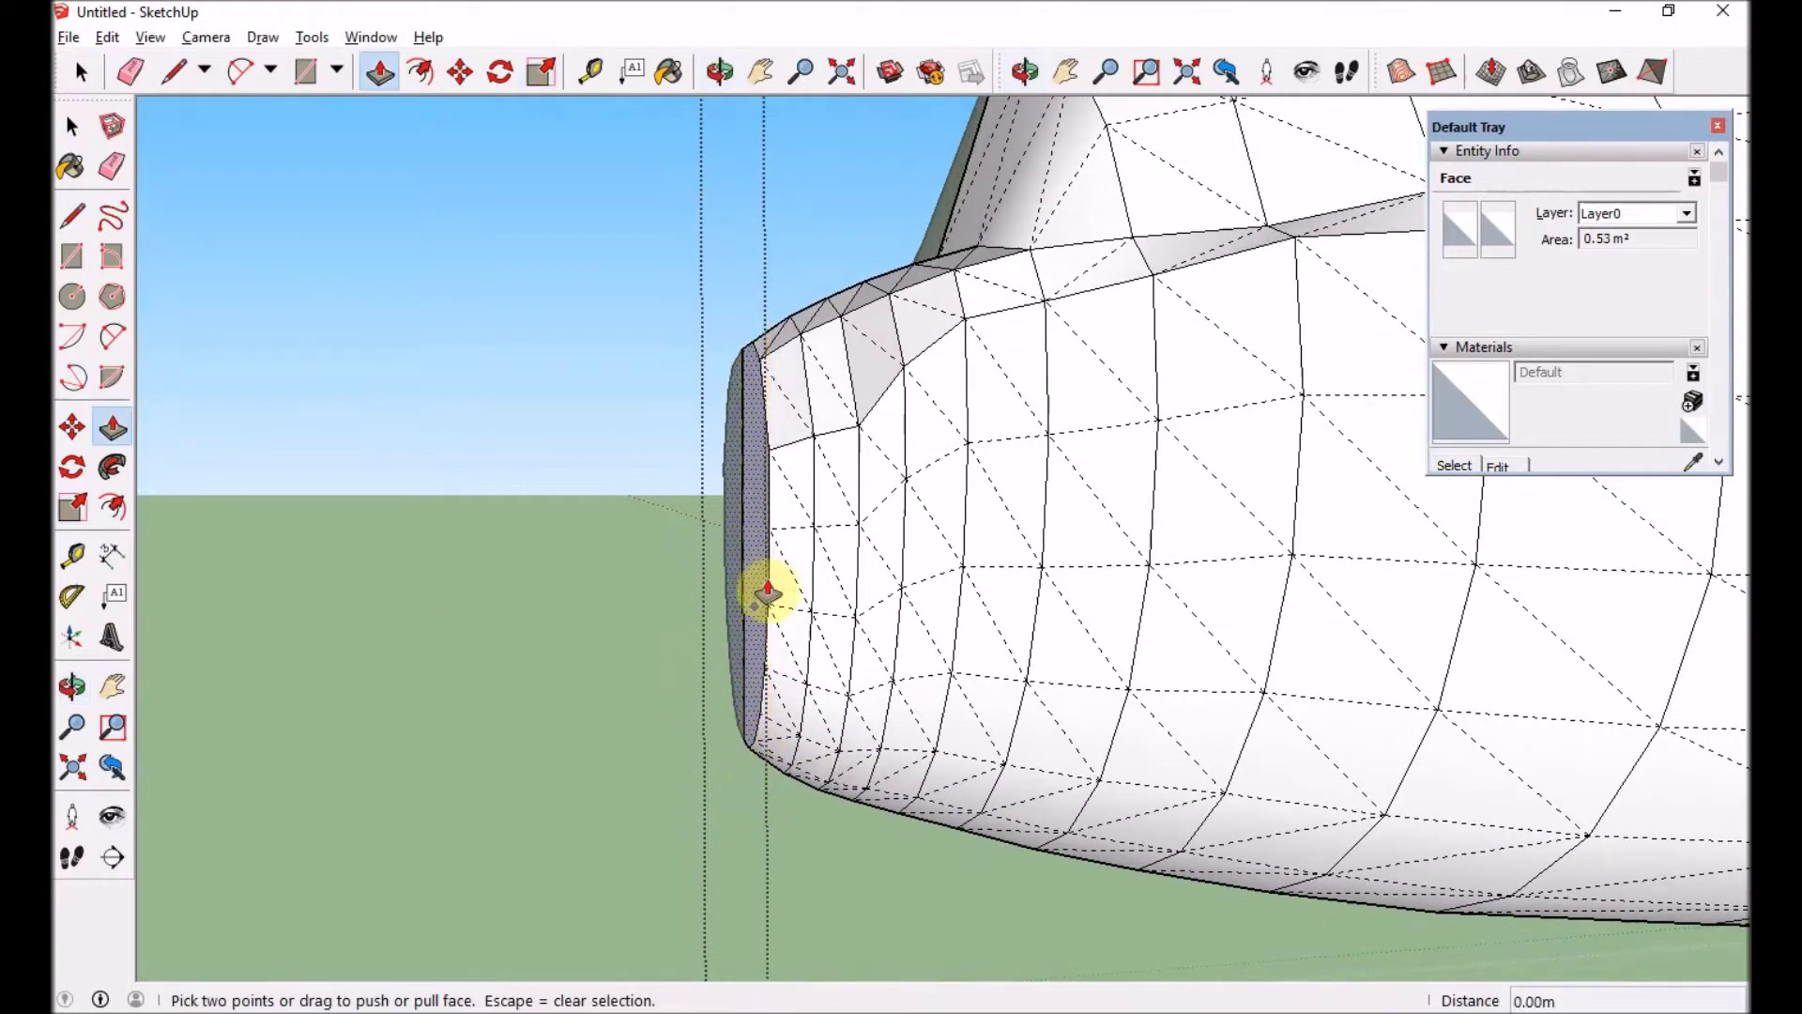
middle_drag(756, 591, 1023, 347)
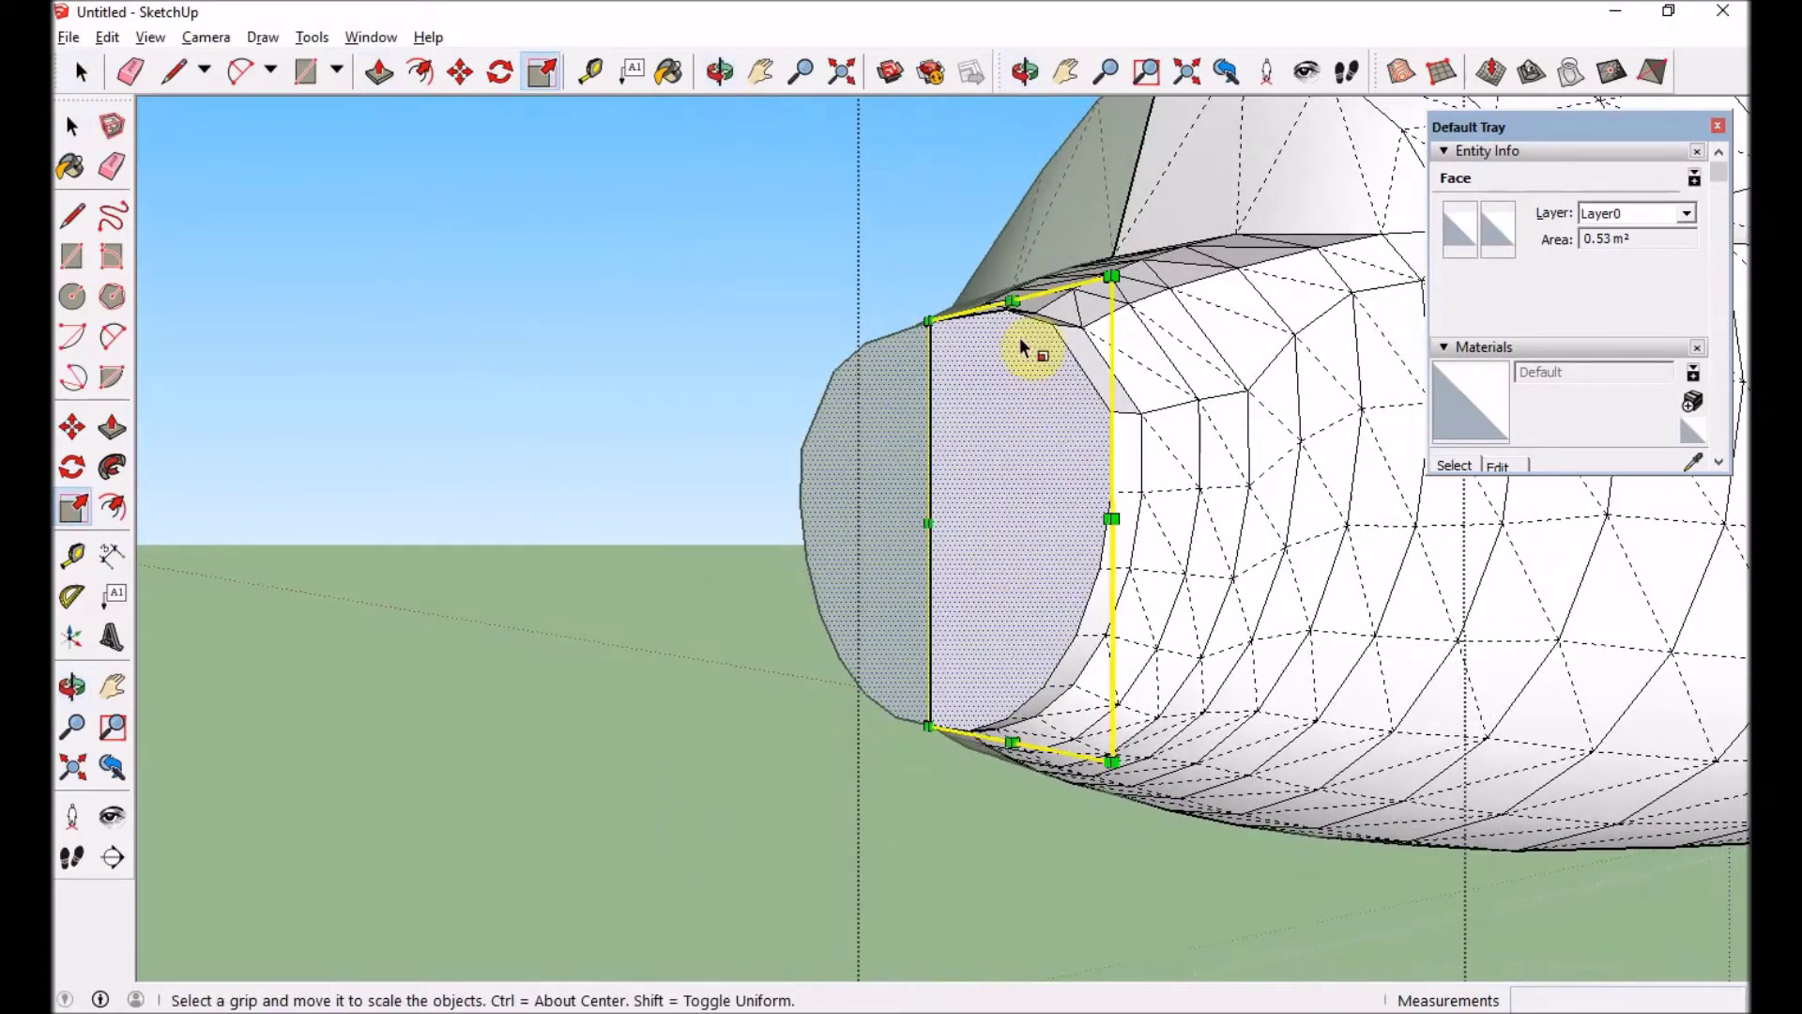
click(1110, 515)
middle_drag(1110, 515, 944, 615)
- Calculate the next section length, extend the nose tip by it and shrink the tip's end face further
click(1106, 849)
key(space)
key(s)
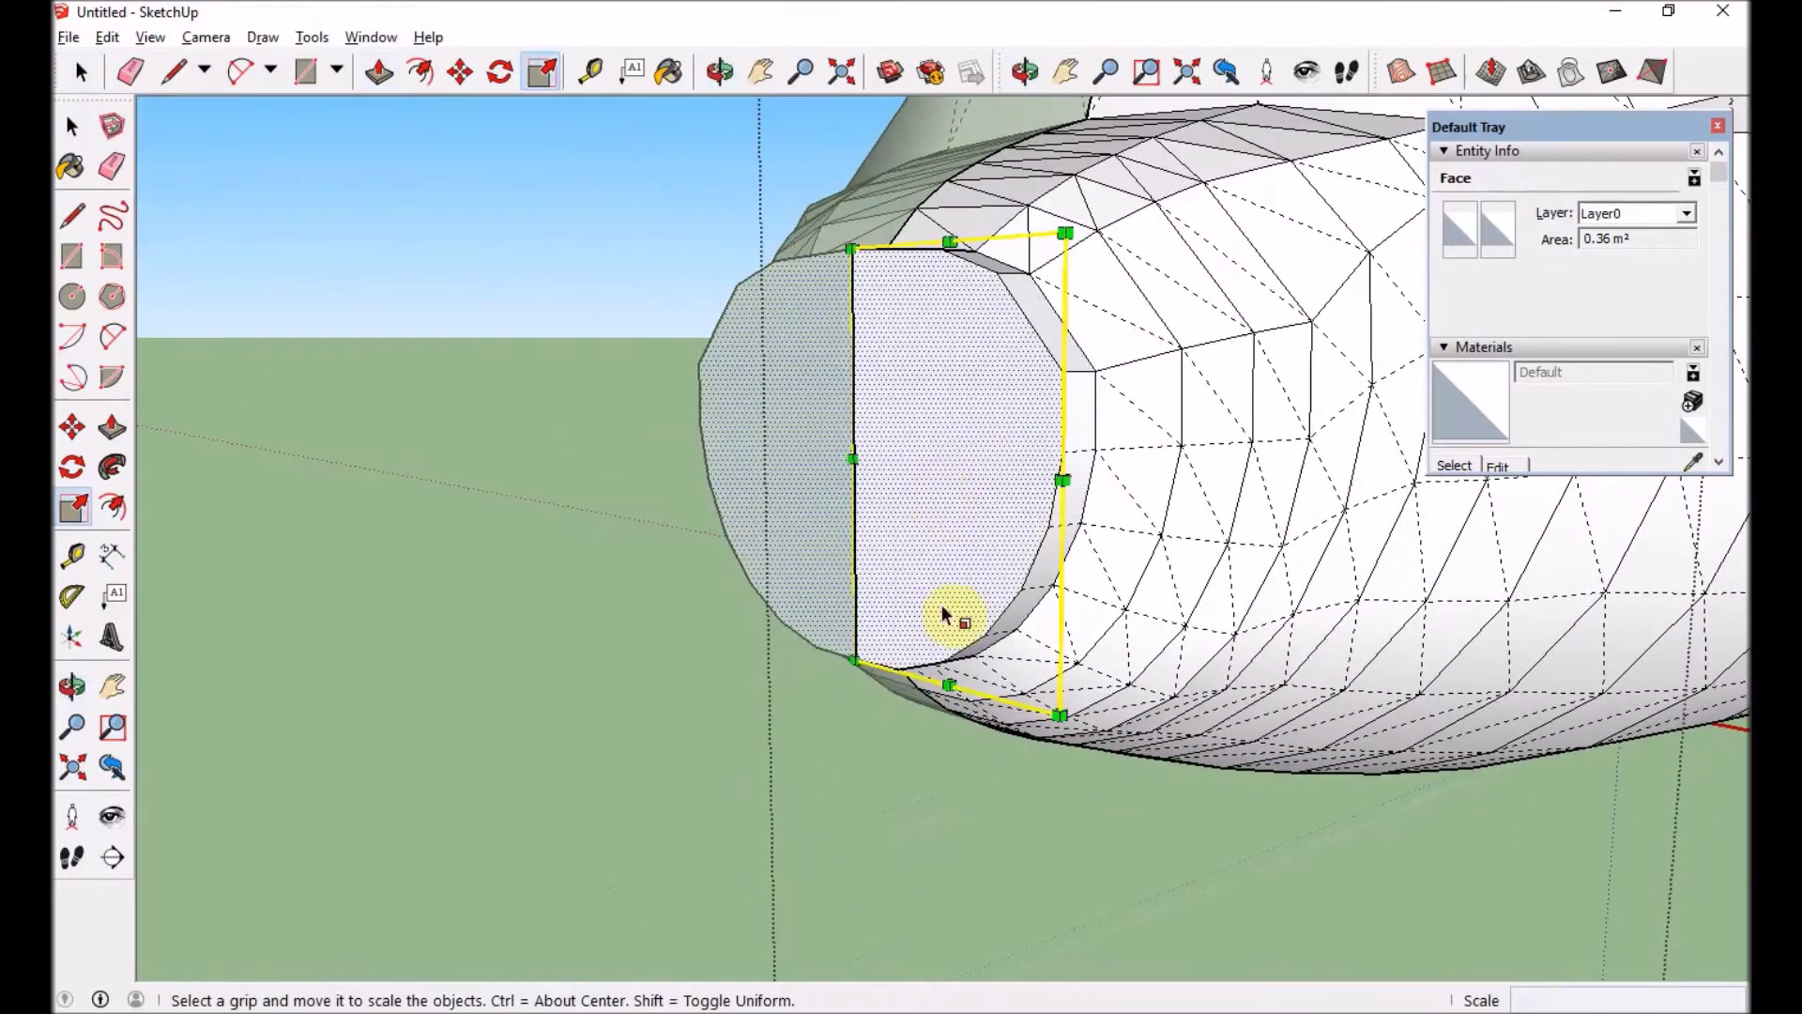
click(985, 469)
middle_drag(986, 470, 629, 435)
- Select all the tapered nose geometry and stretch it lengthwise along the green axis by 1.68
scroll(523, 435, down, 3)
drag(627, 435, 1113, 448)
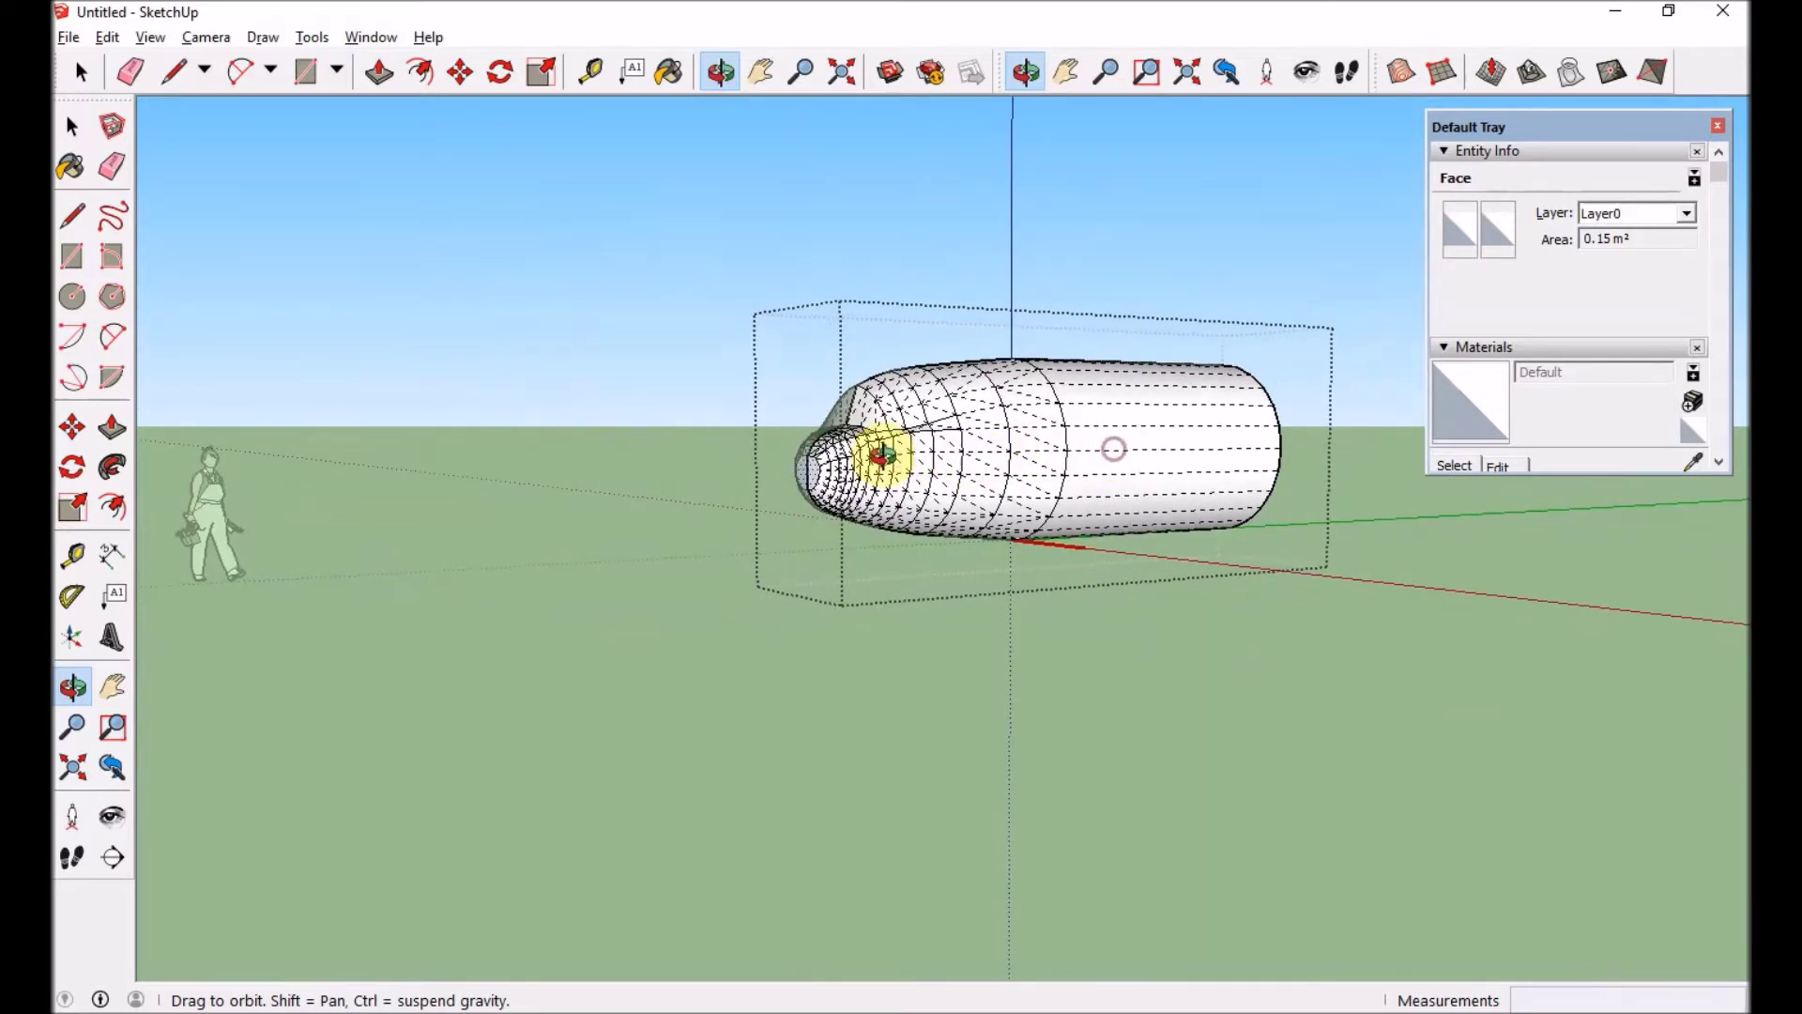
drag(872, 454, 666, 435)
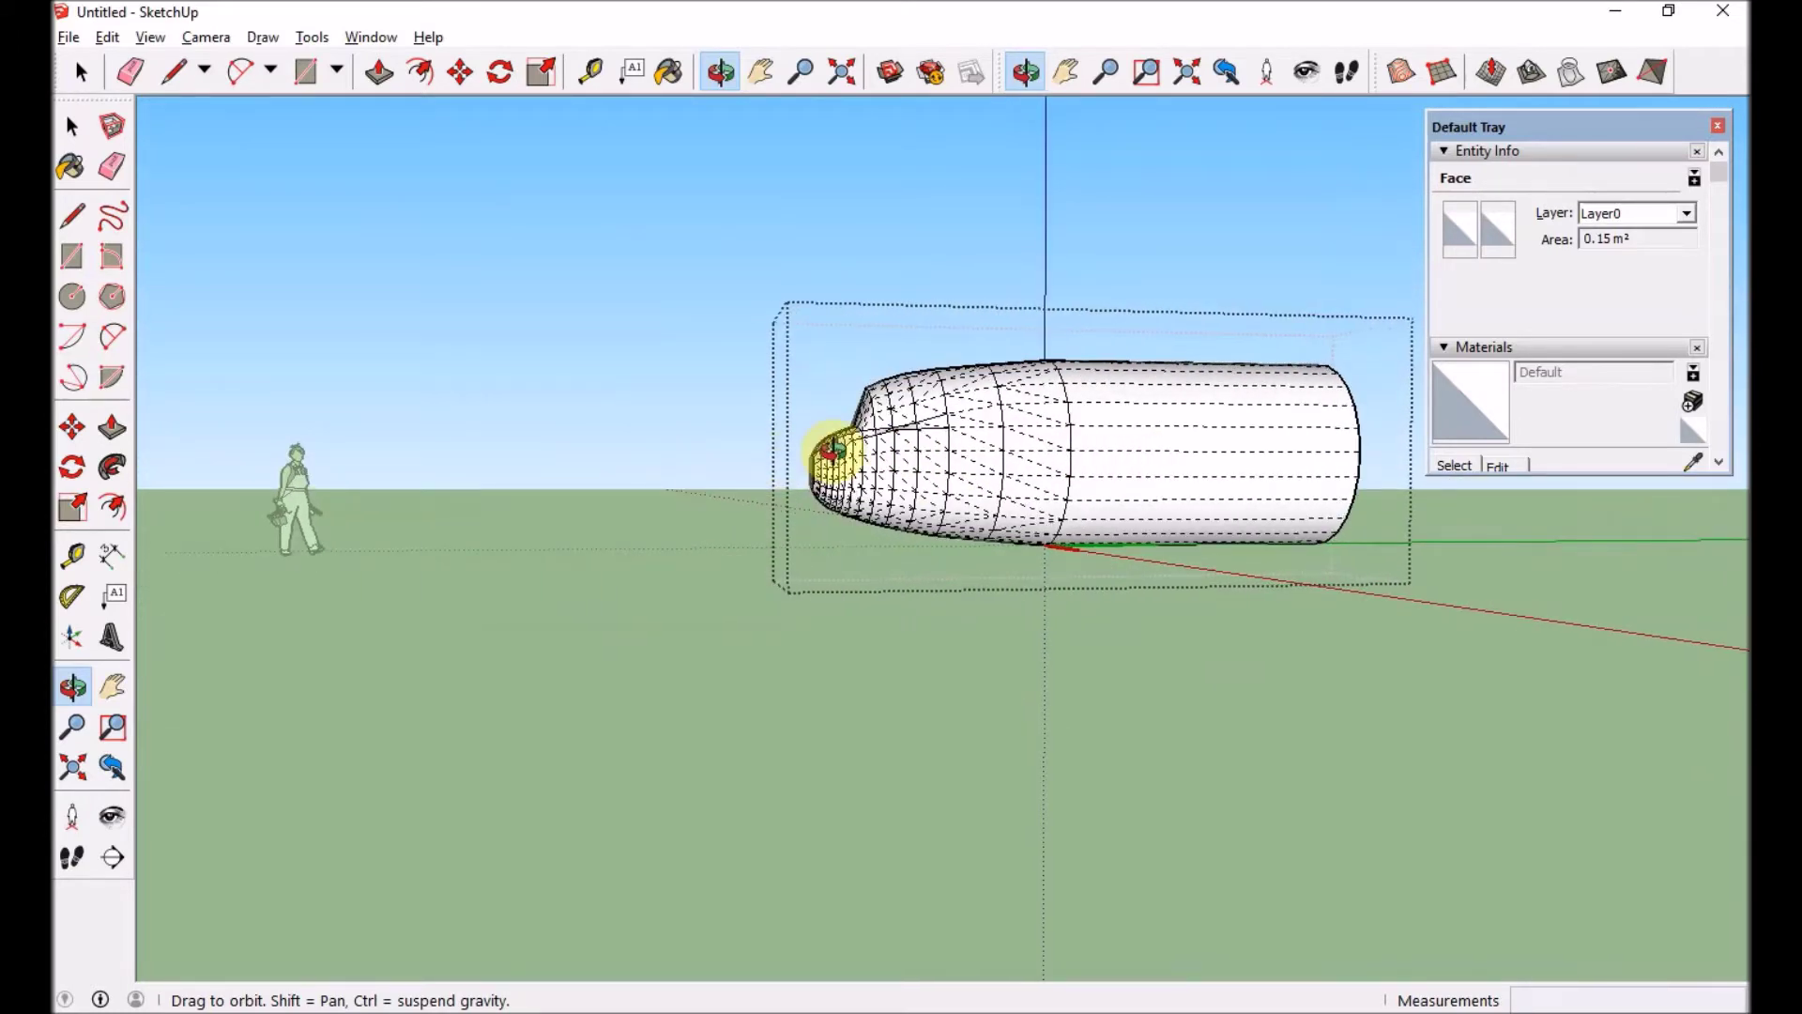
drag(786, 372, 1007, 566)
key(space)
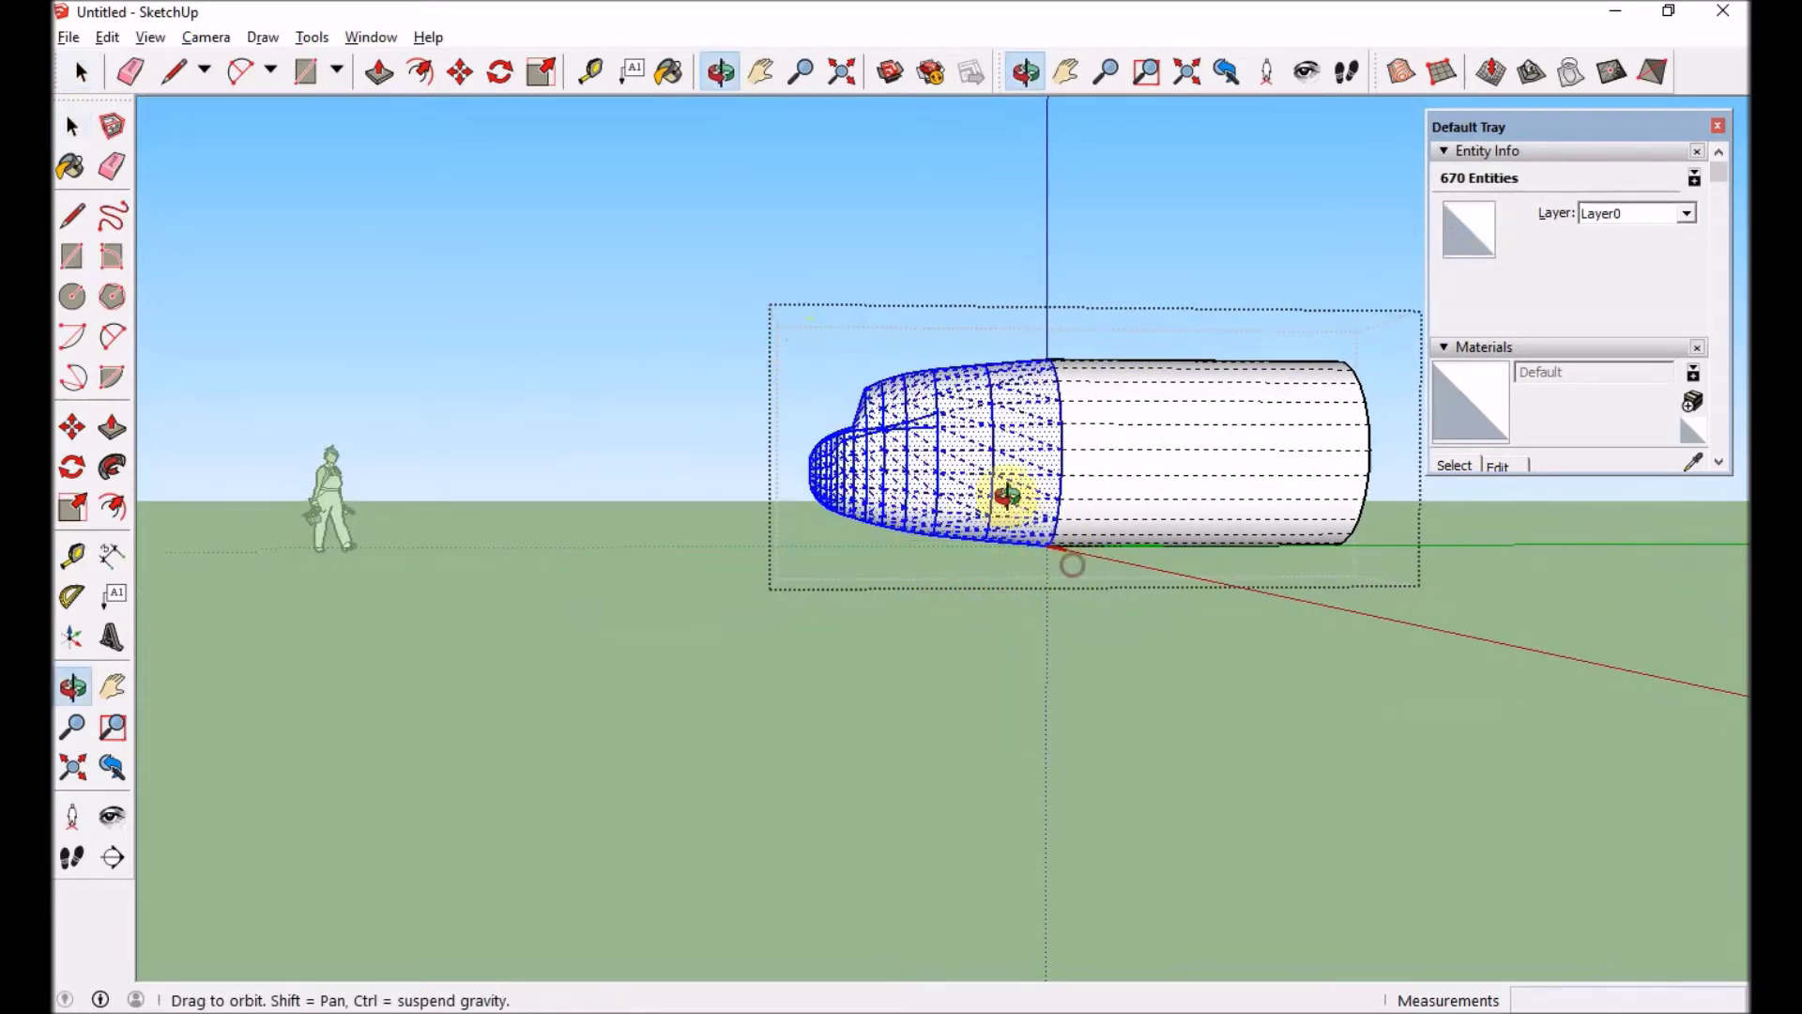
drag(1007, 495, 1296, 563)
key(s)
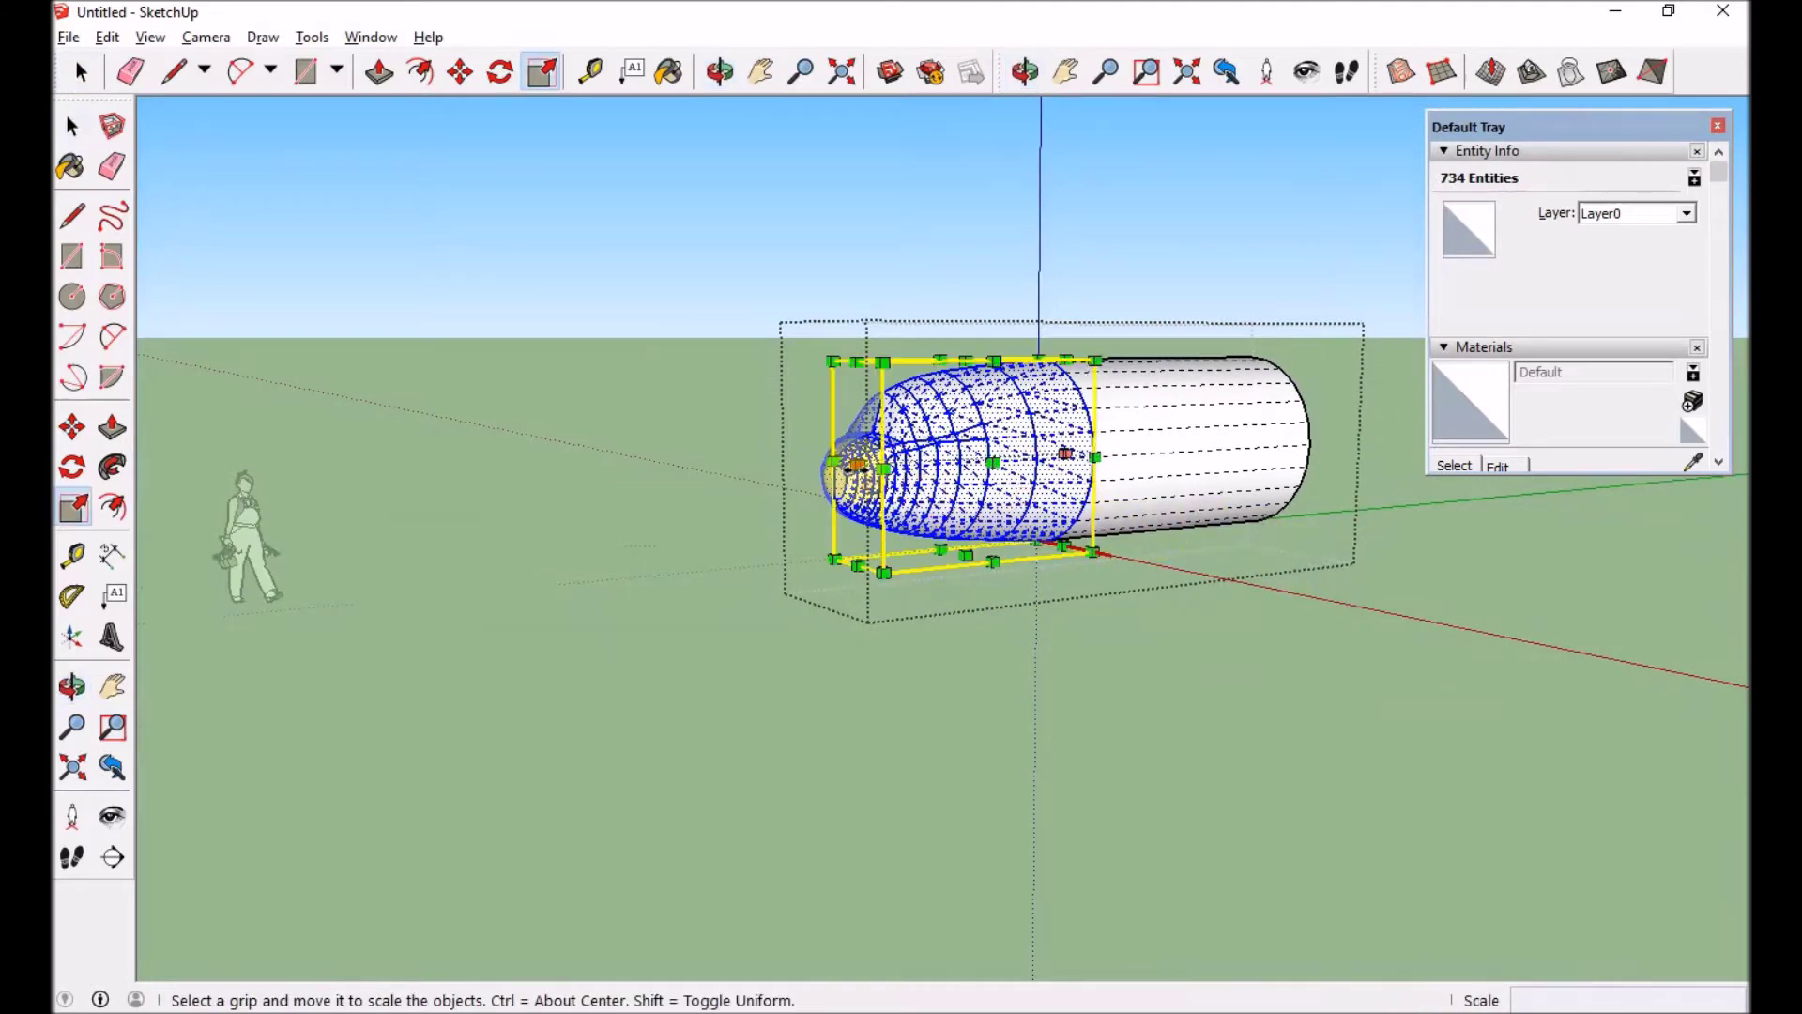
drag(803, 474, 674, 475)
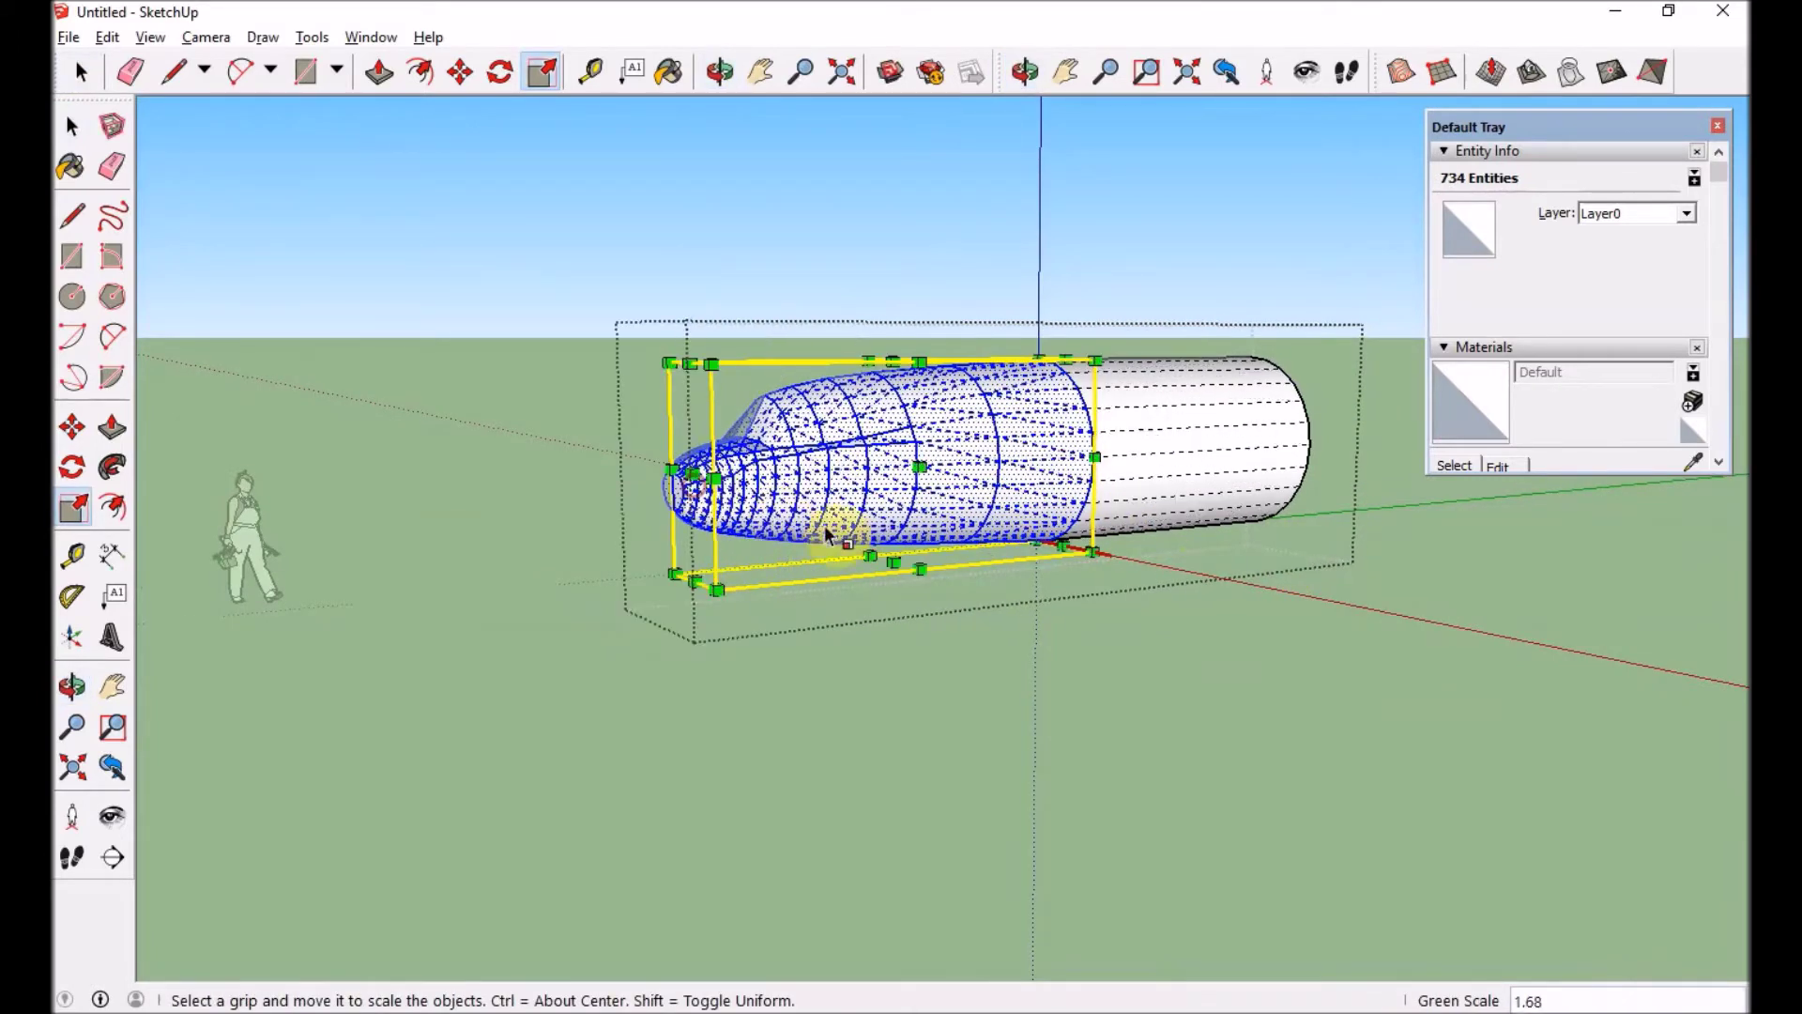
- Flip the hidden edges on the steep slope above the nose and reshape the slope's upper edge
key(o)
drag(876, 424, 491, 535)
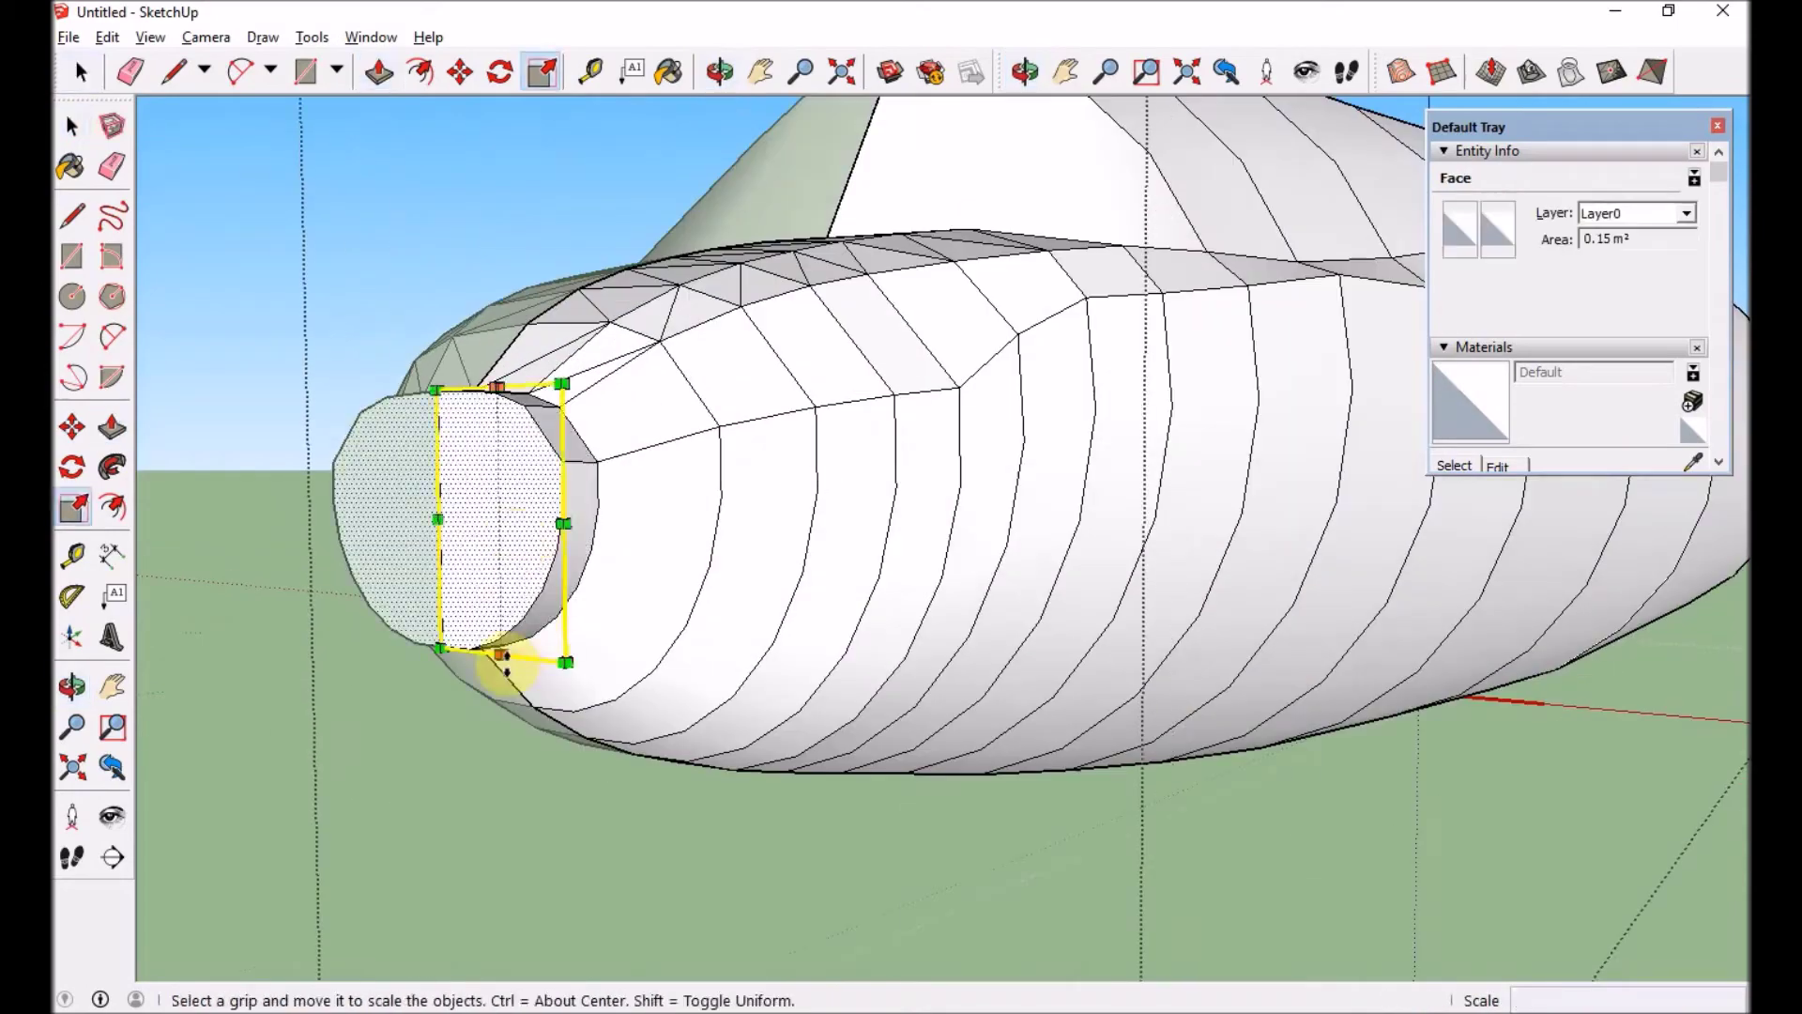
key(o)
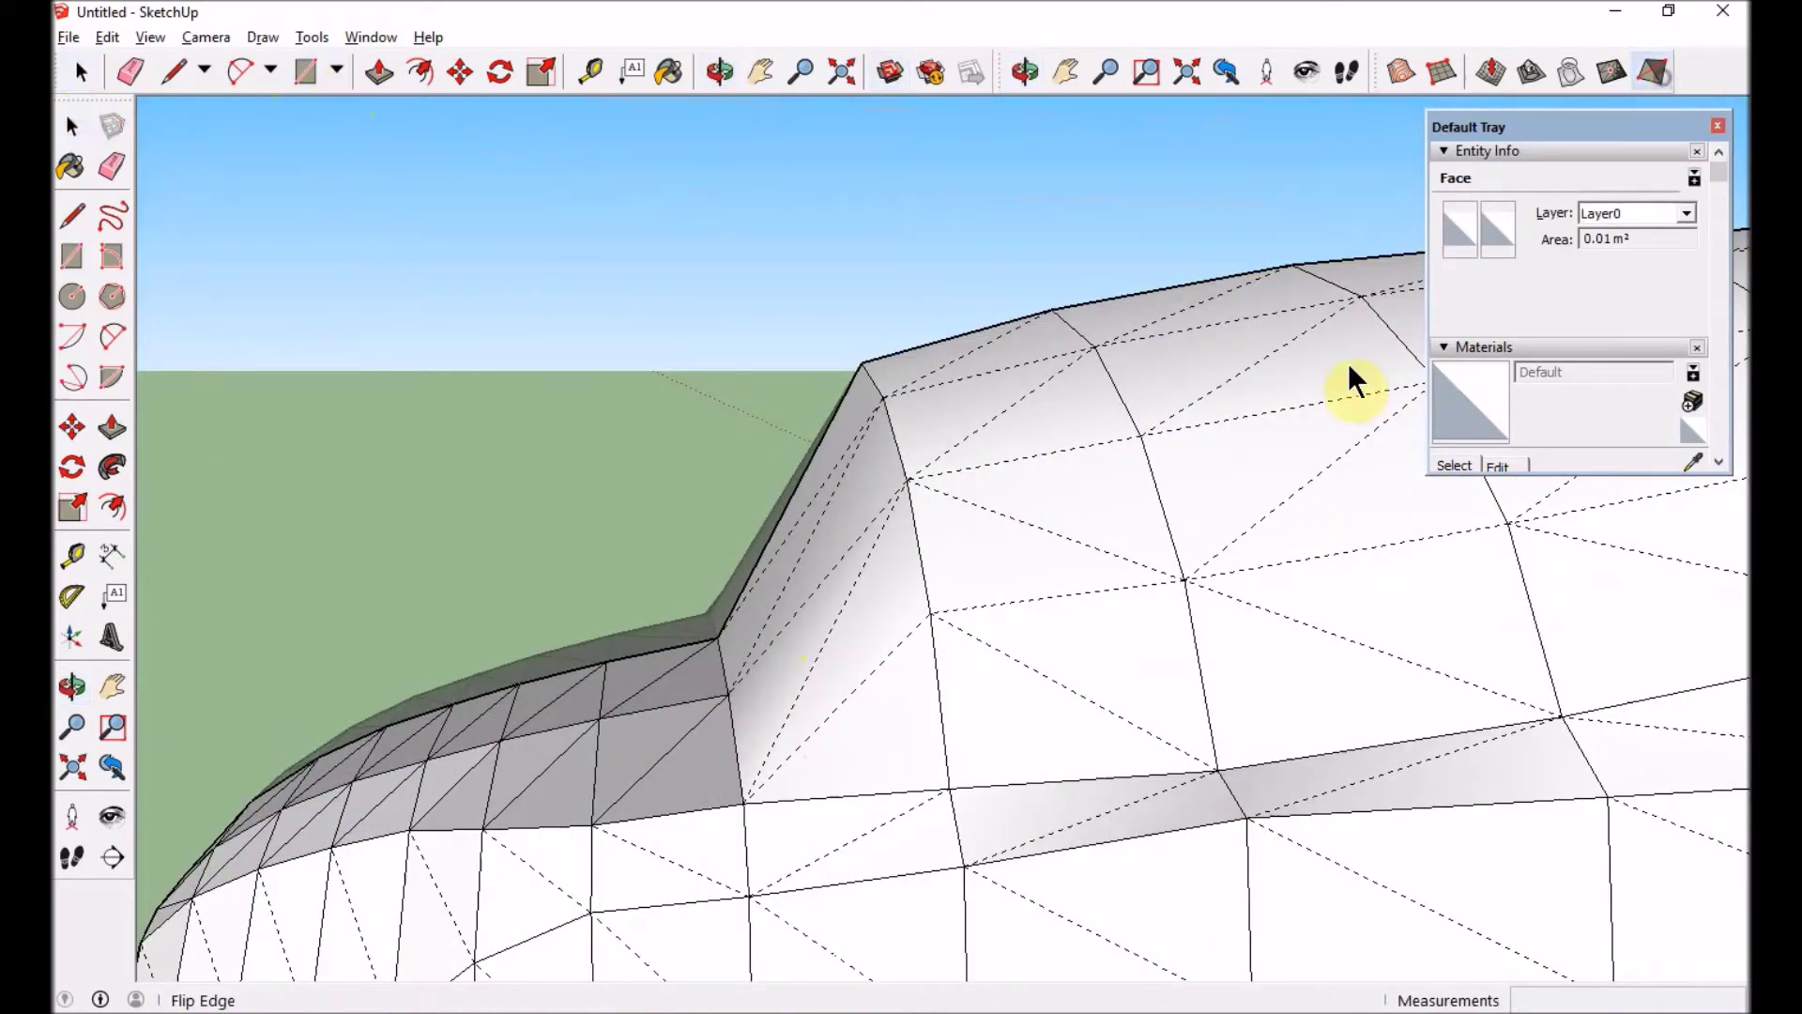
key(e)
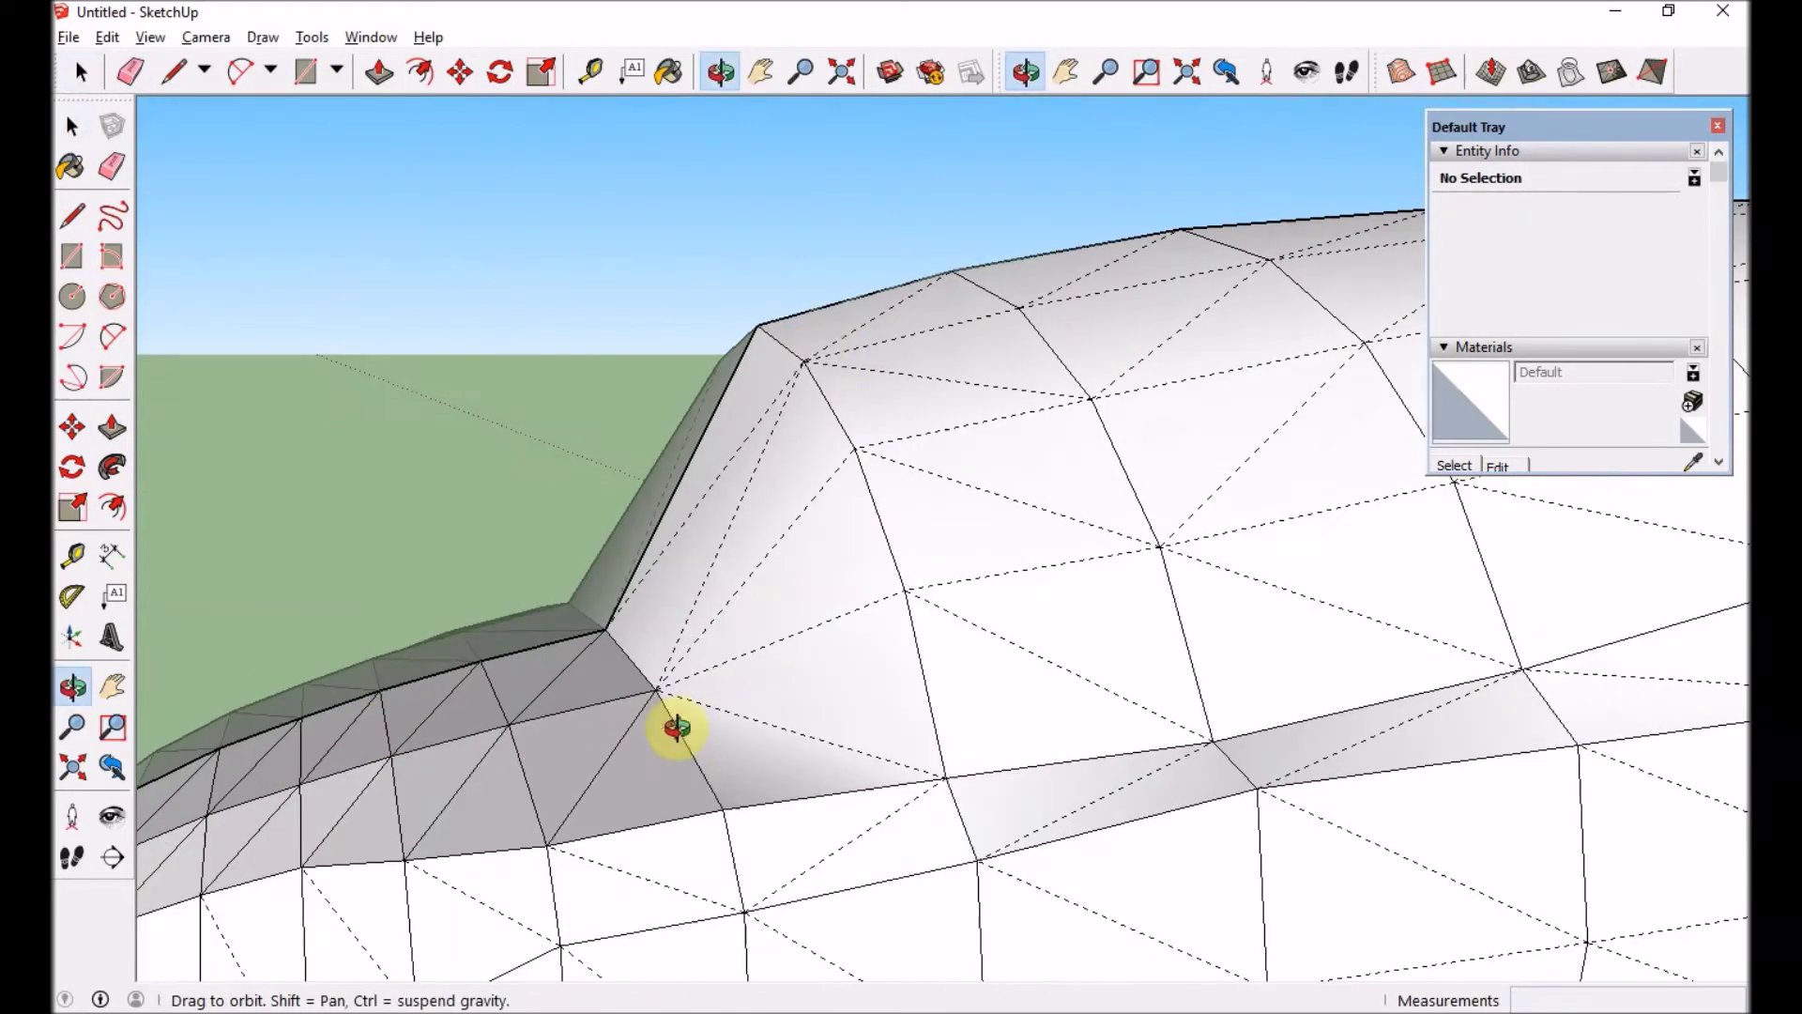
drag(685, 725, 1026, 537)
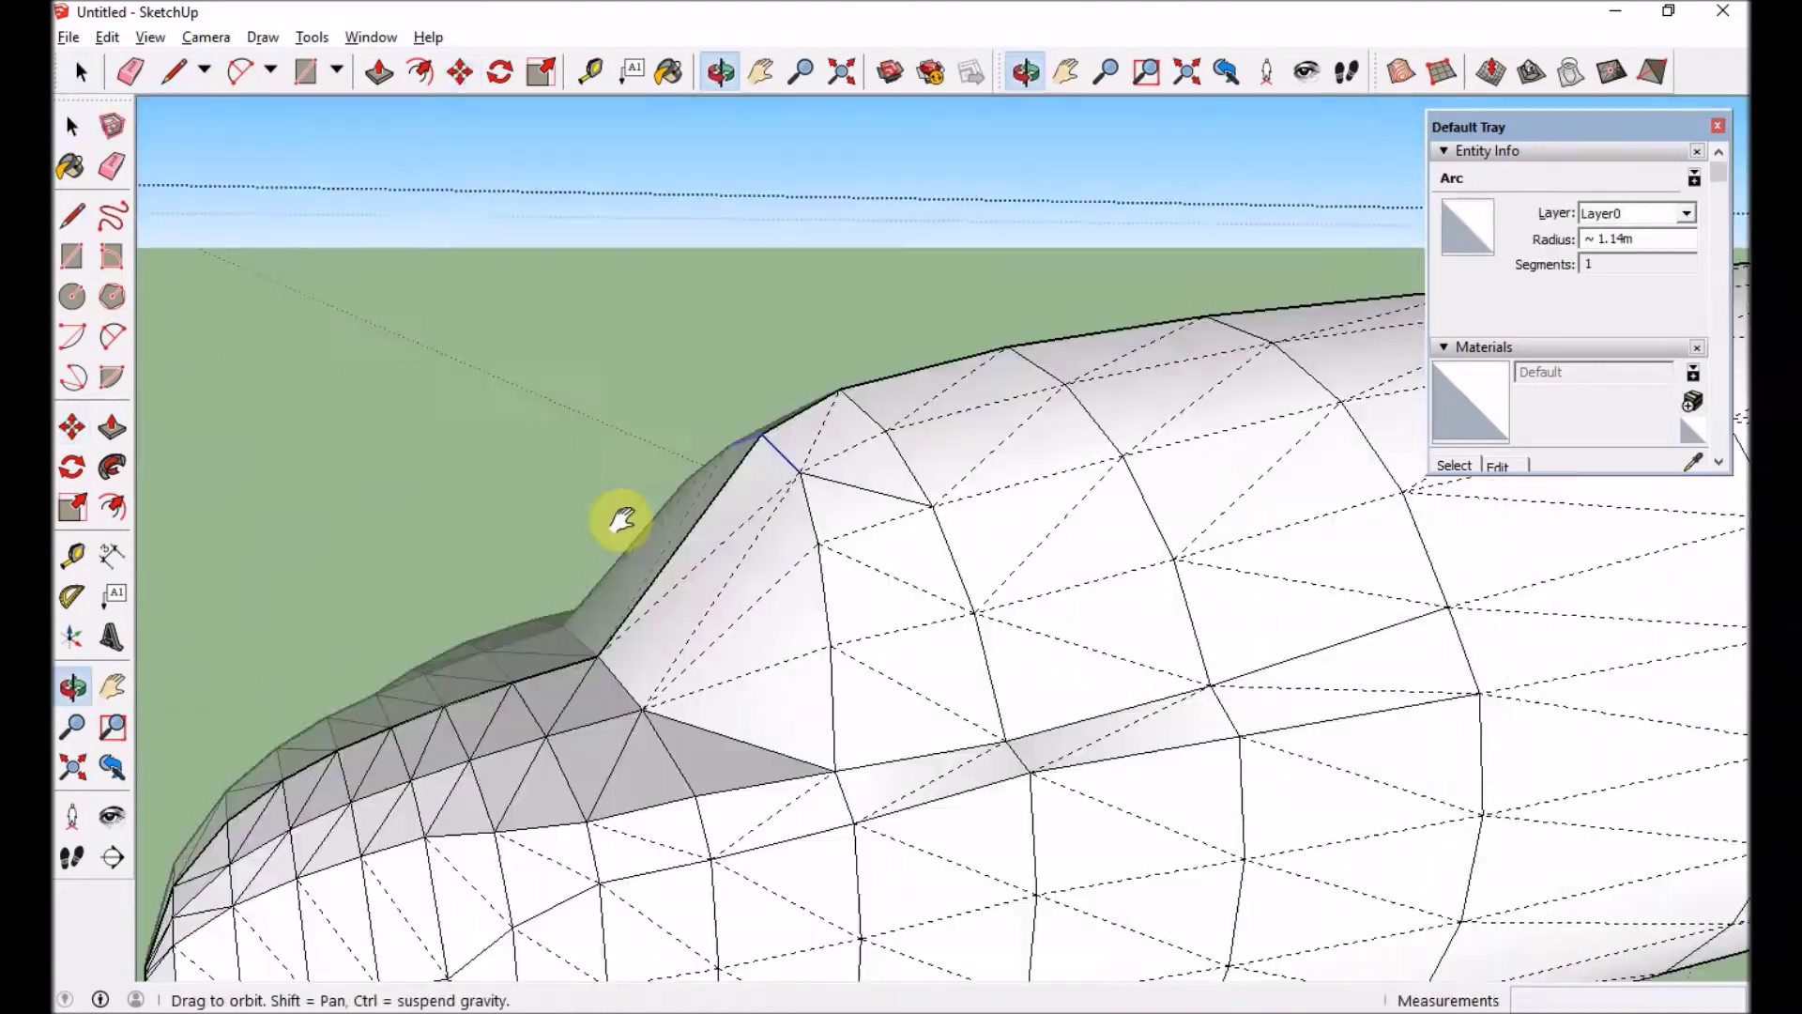
drag(616, 519, 878, 552)
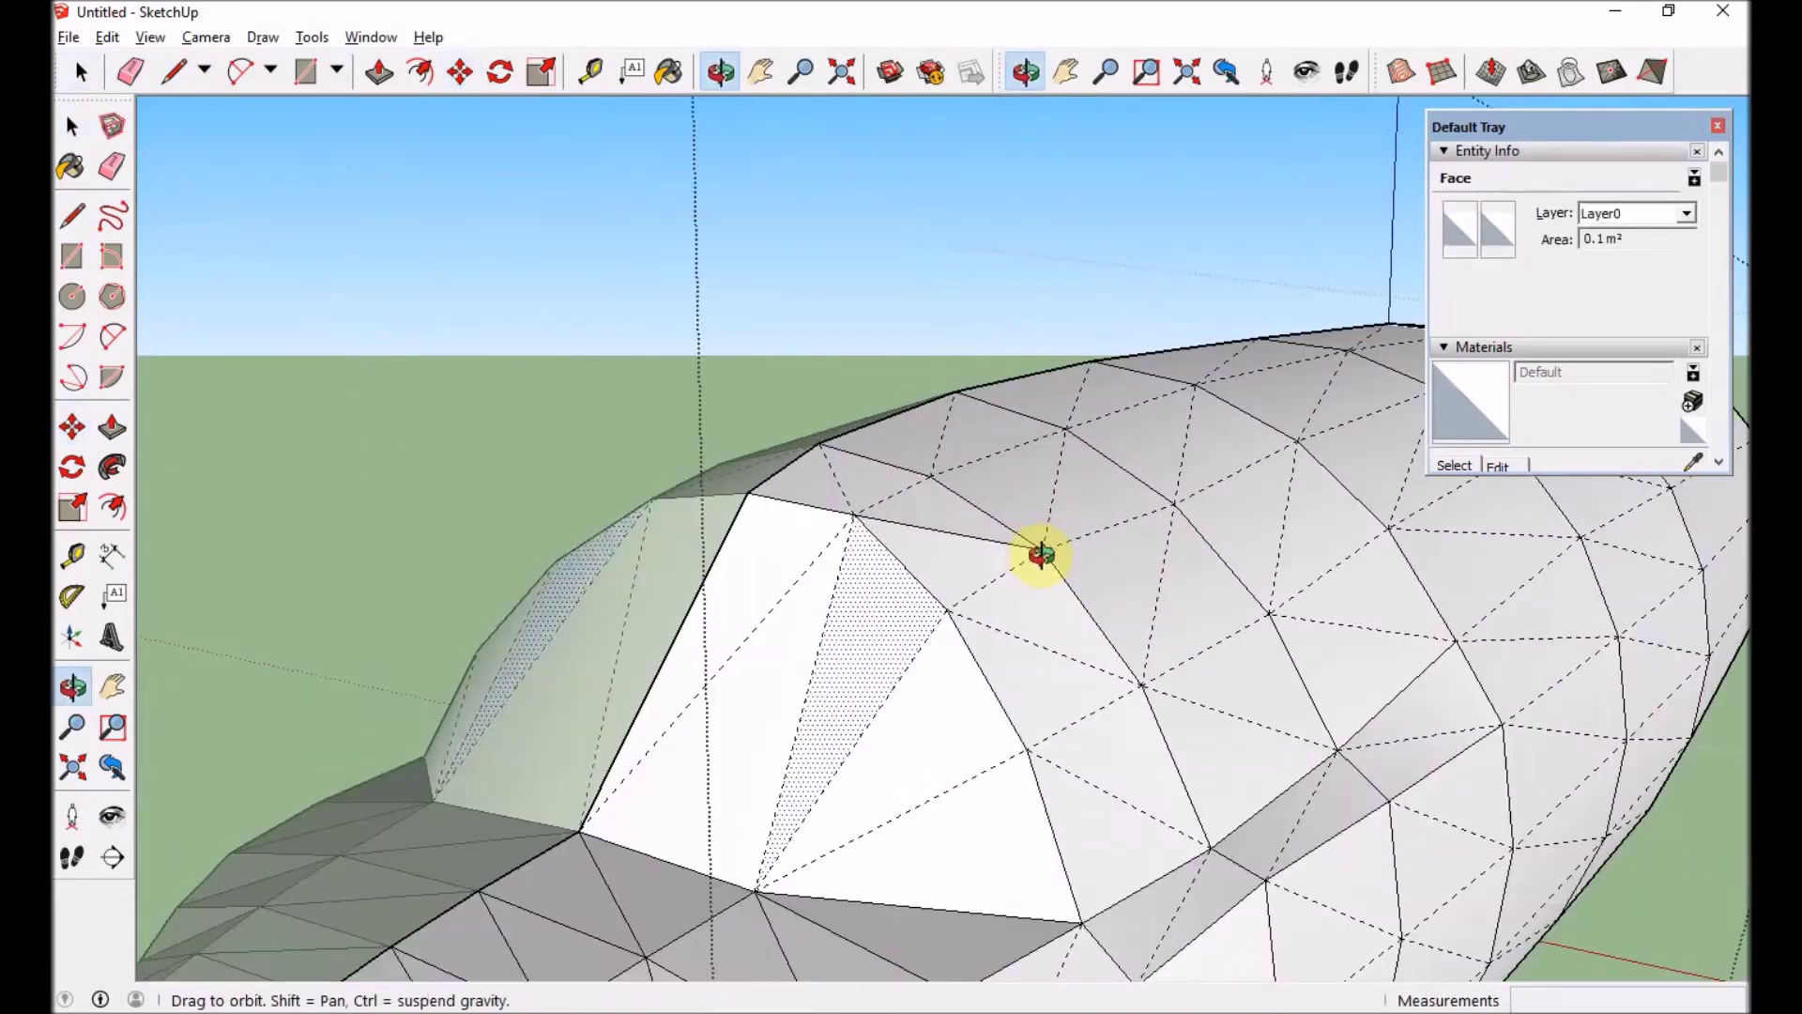
key(m)
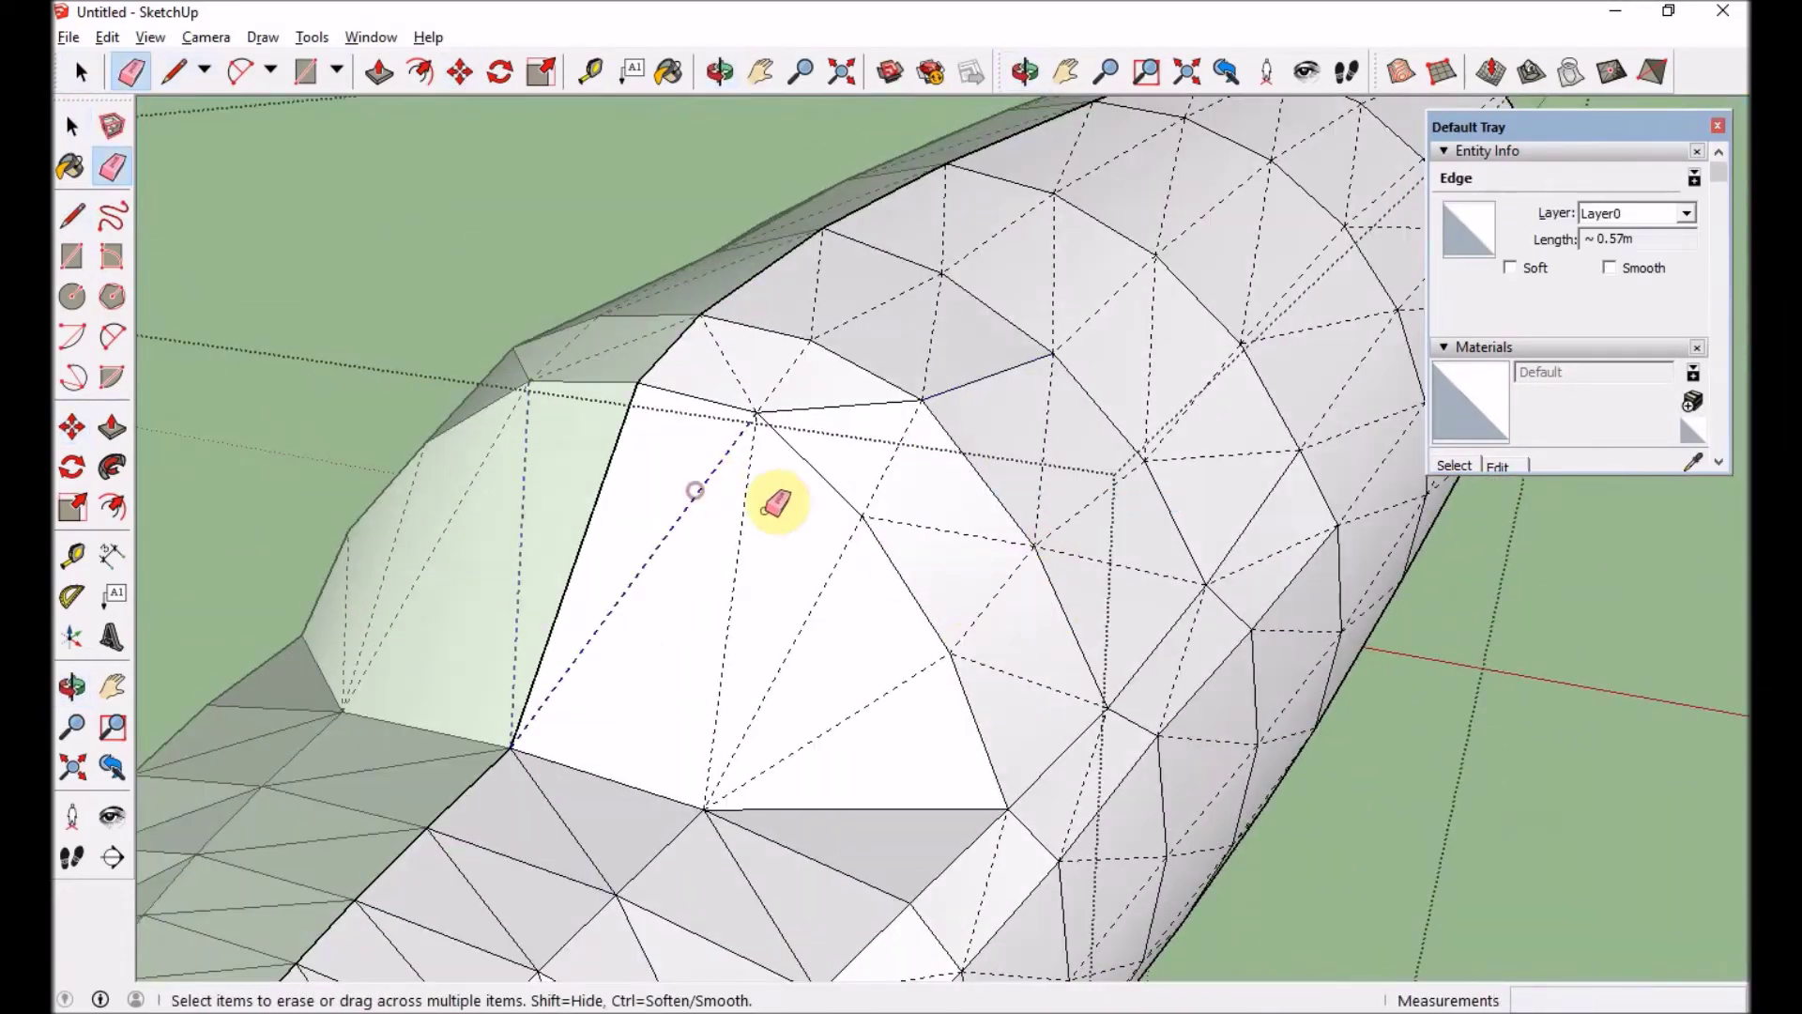
- Erase the dividing edges on the steep slope and the adjoining side to open a windshield hole
click(708, 475)
click(919, 545)
drag(982, 627, 1130, 587)
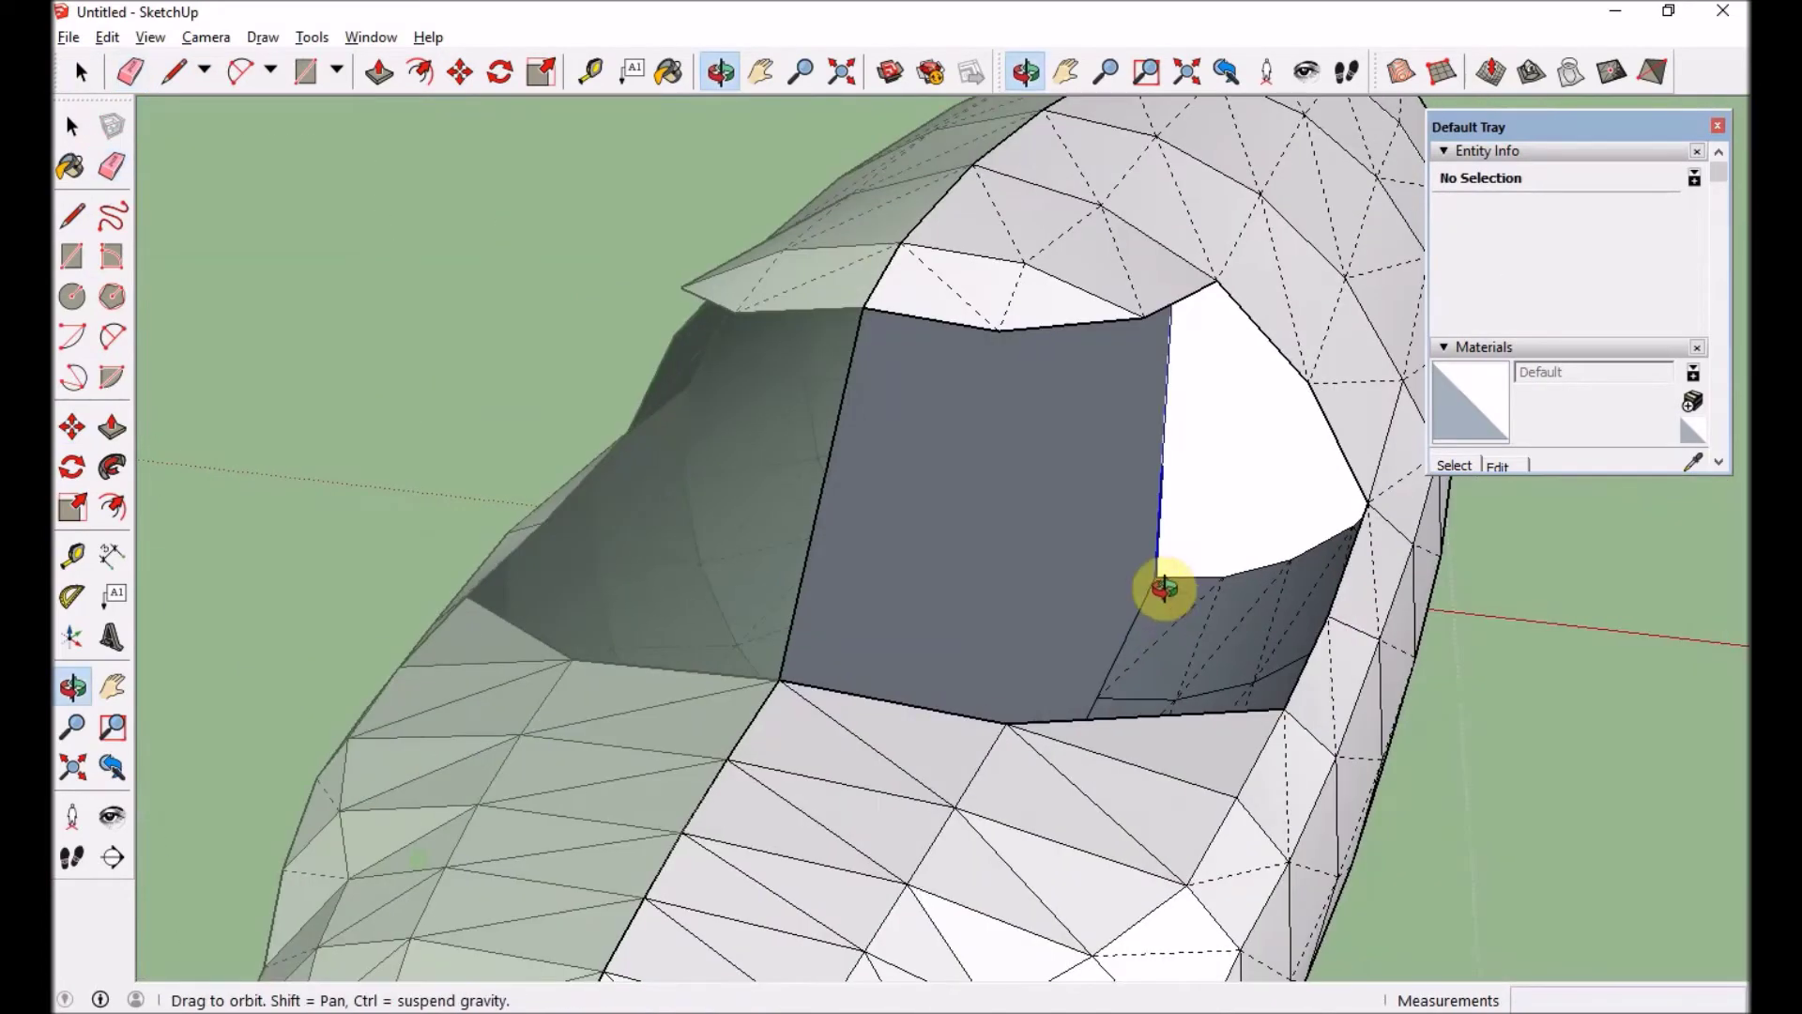
click(1165, 522)
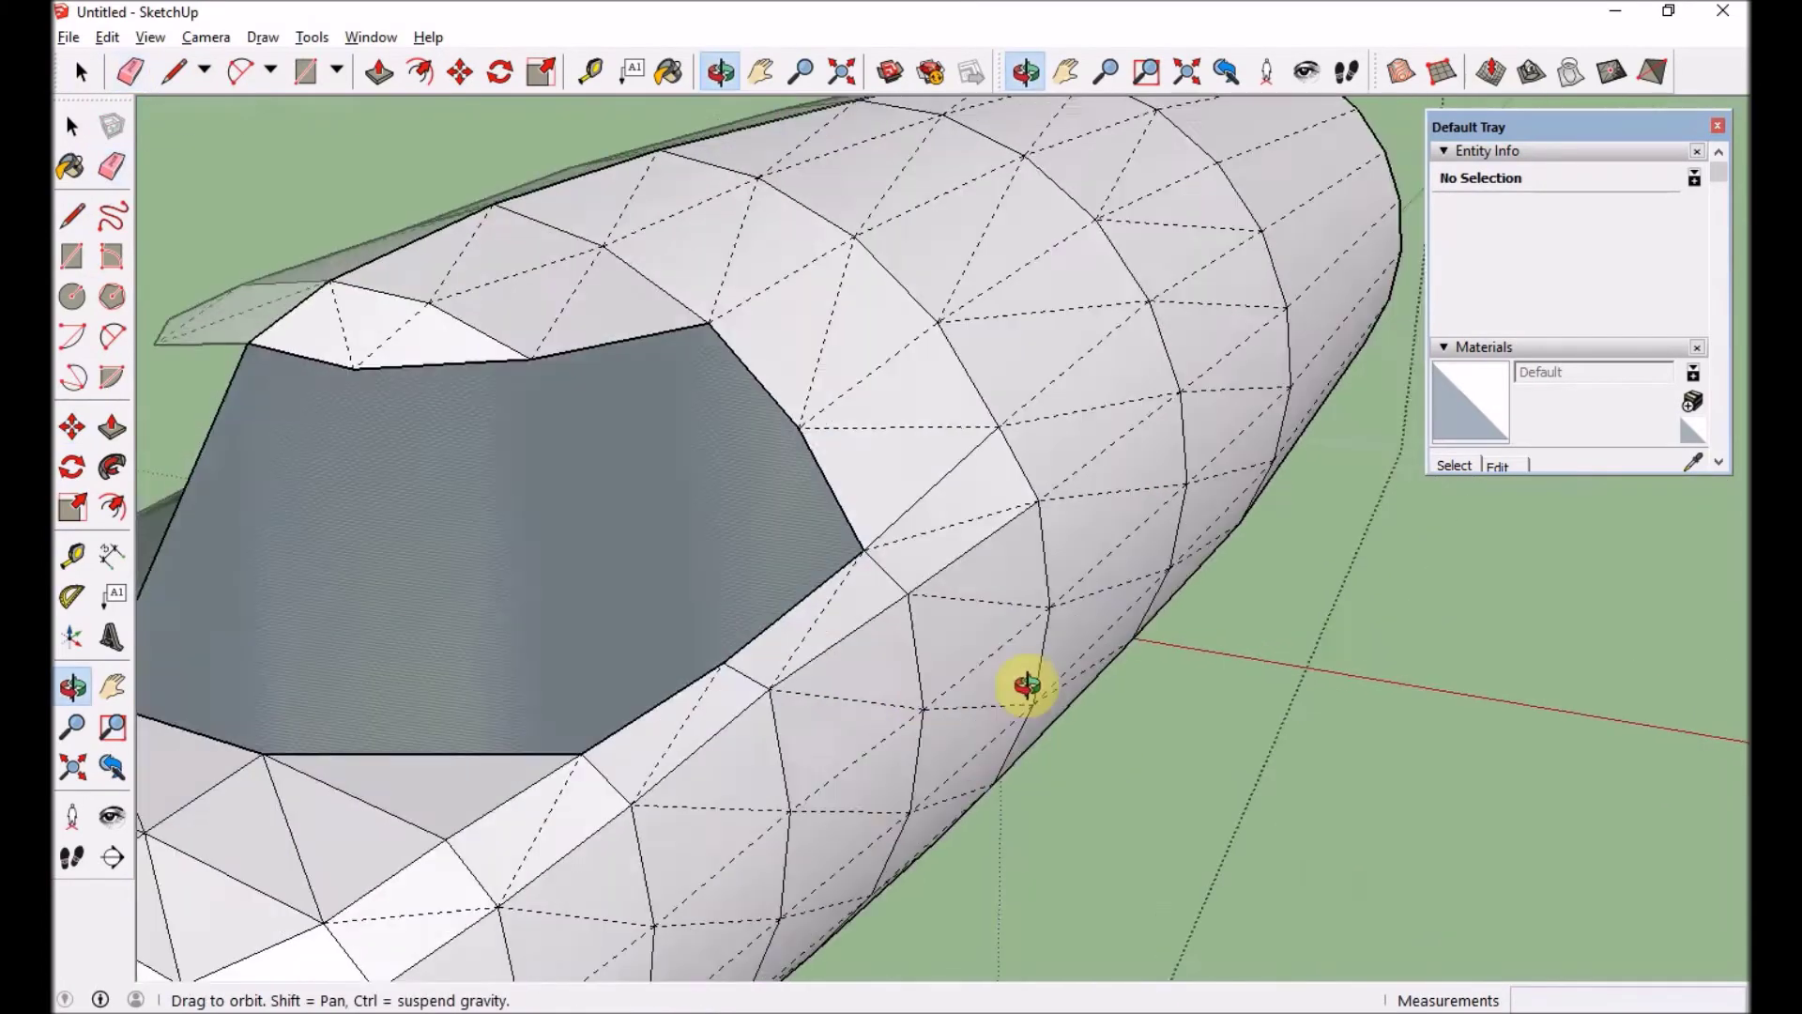
- Draw connecting edges across the front of the windshield hole to close its front panels with triangular faces
key(l)
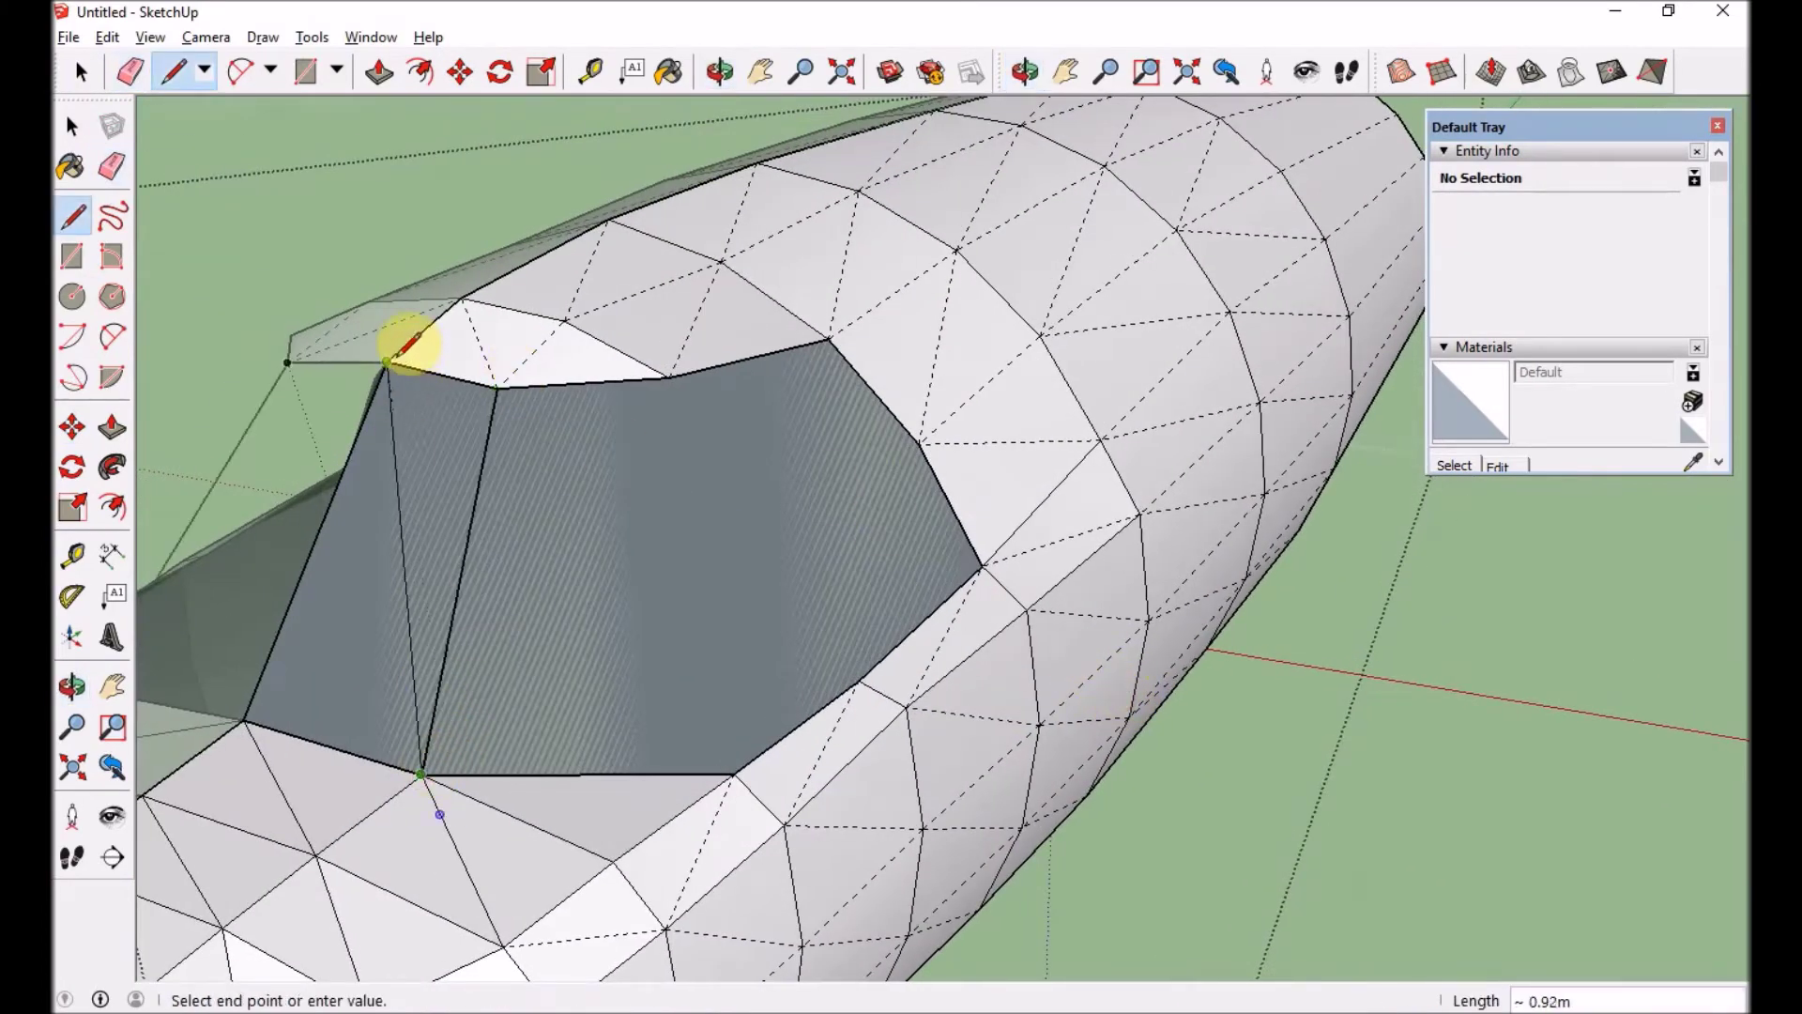
click(386, 360)
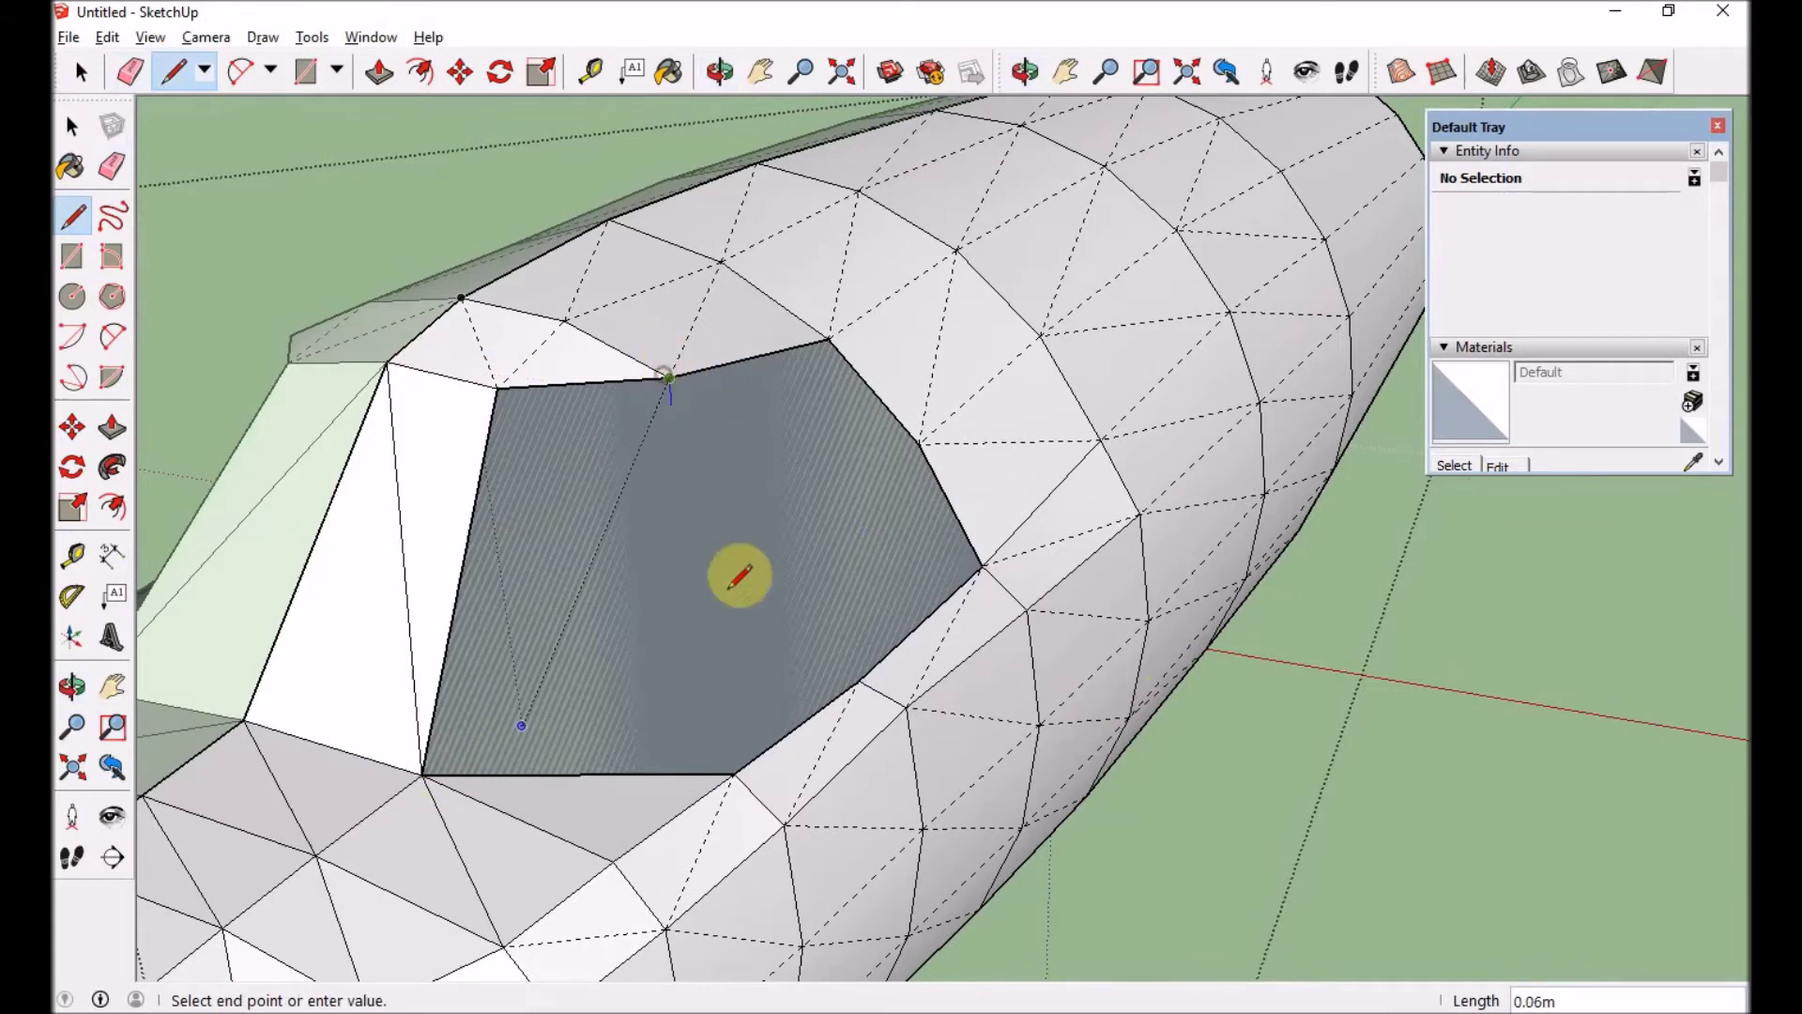
click(500, 383)
- Erase the edges behind the side opening and draw new edges linking its rear upper and lower vertices
key(m)
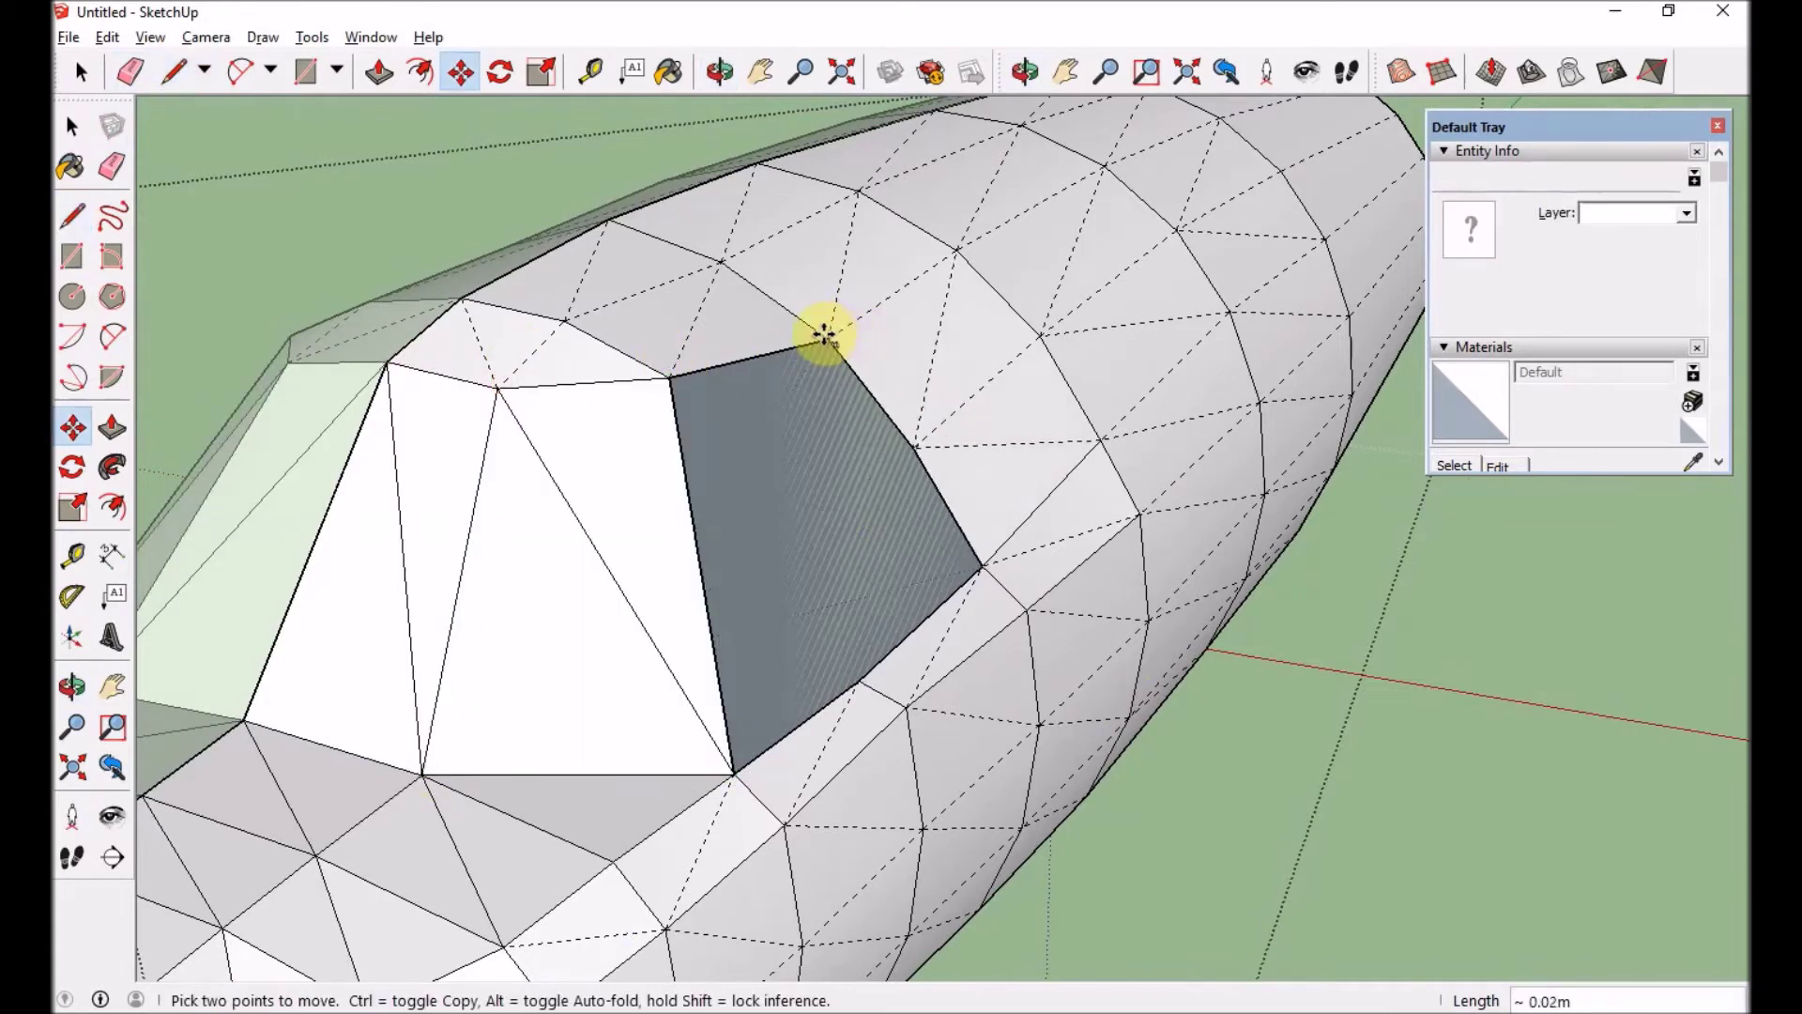
key(e)
click(916, 439)
key(l)
click(984, 565)
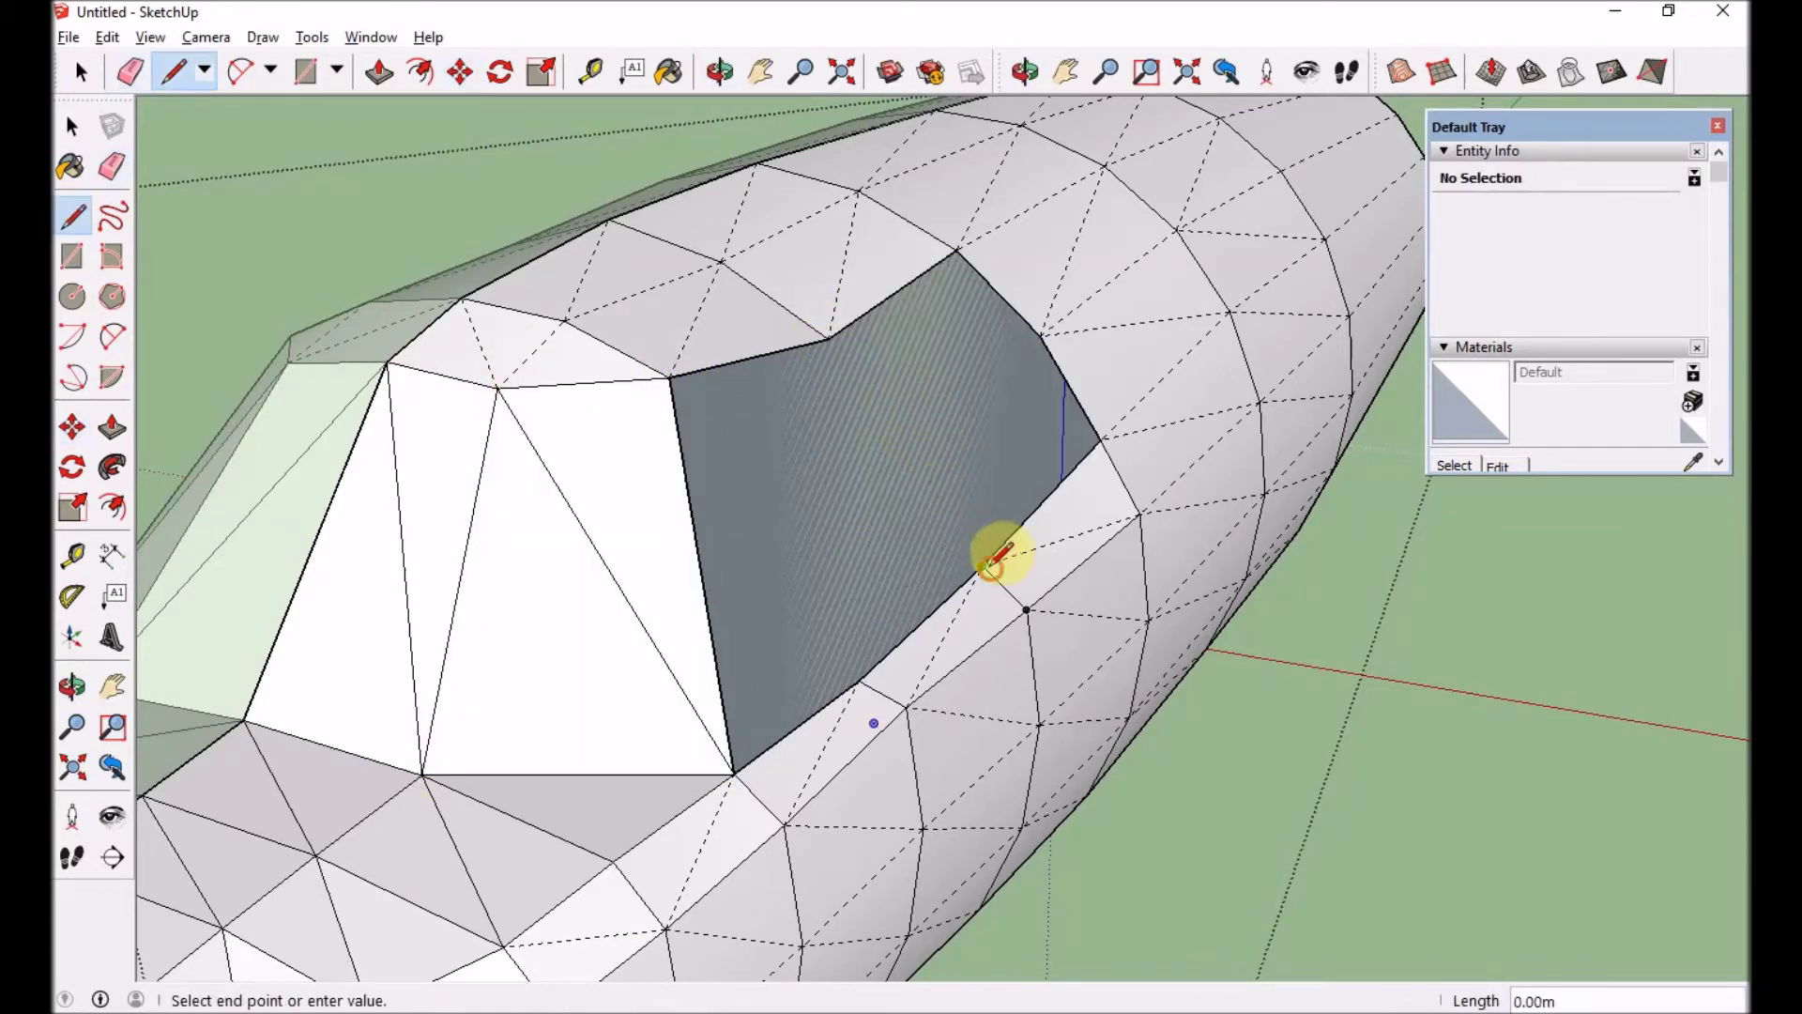
click(983, 566)
click(1040, 335)
click(859, 682)
click(828, 339)
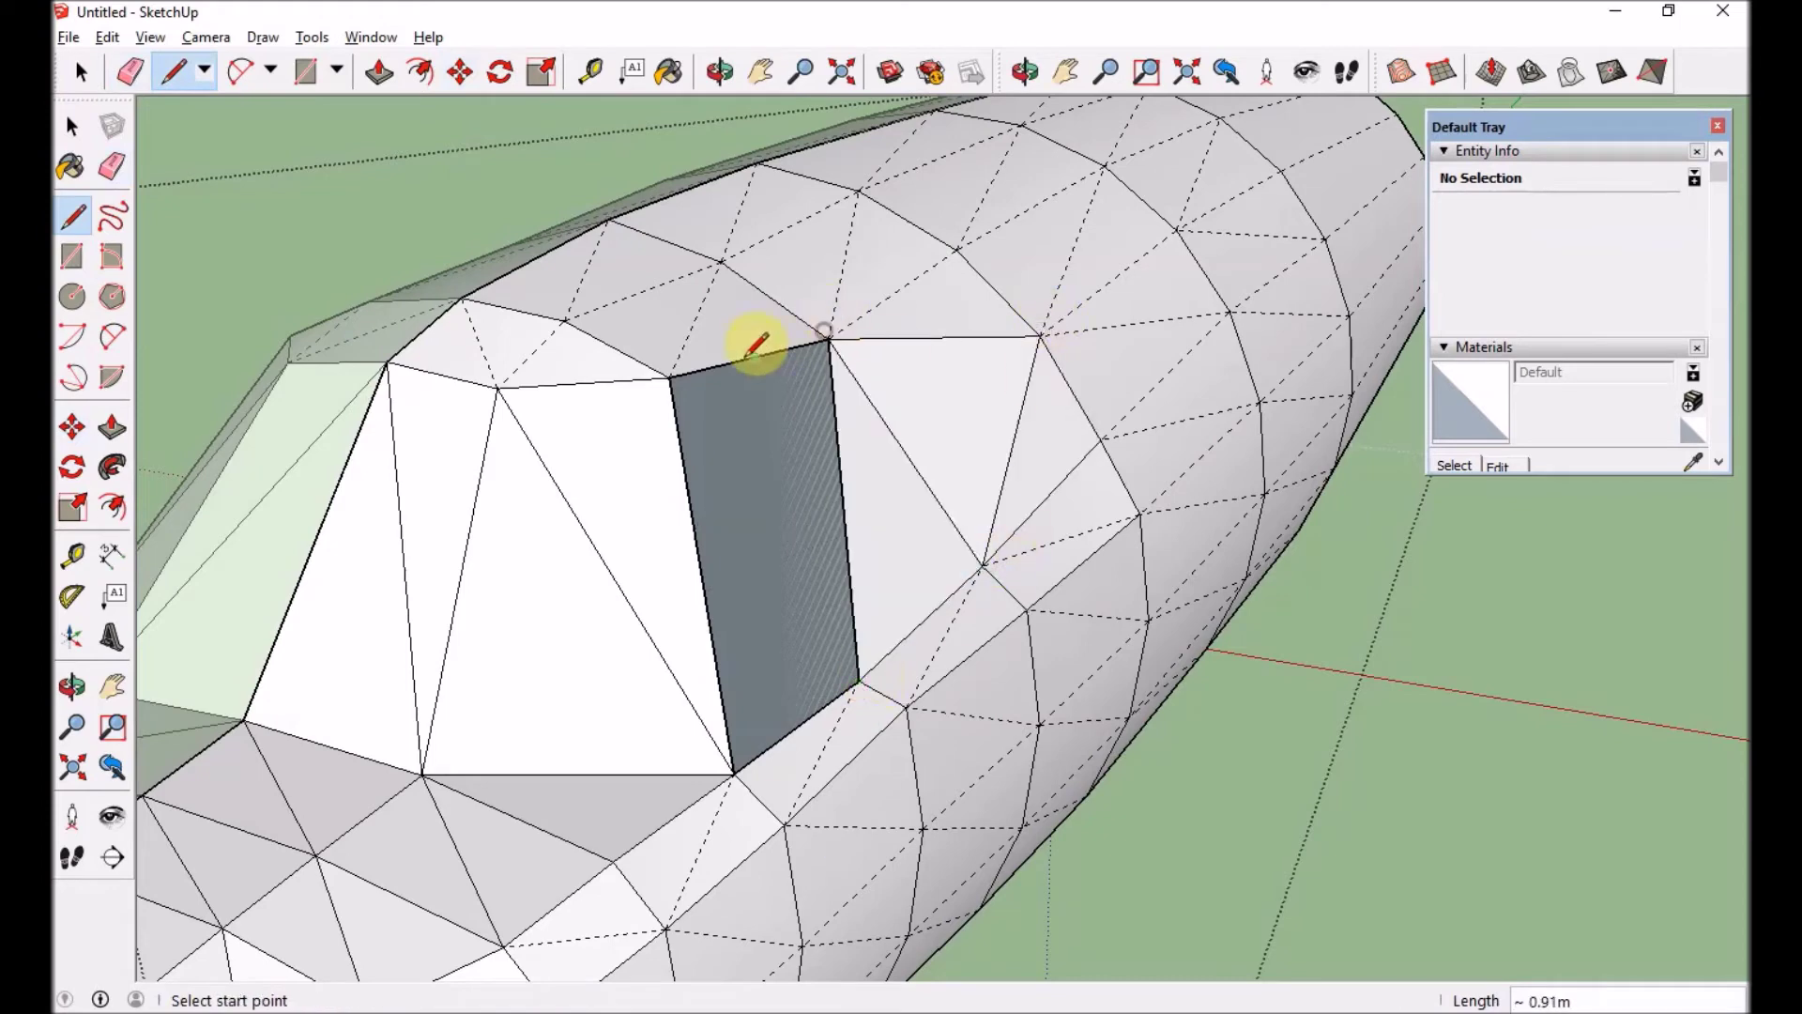
- Erase the side opening's rear dividing edge, merge its lower vertex into the windshield's lower corner and close the gap with a diagonal edge
key(e)
click(846, 533)
key(m)
click(859, 678)
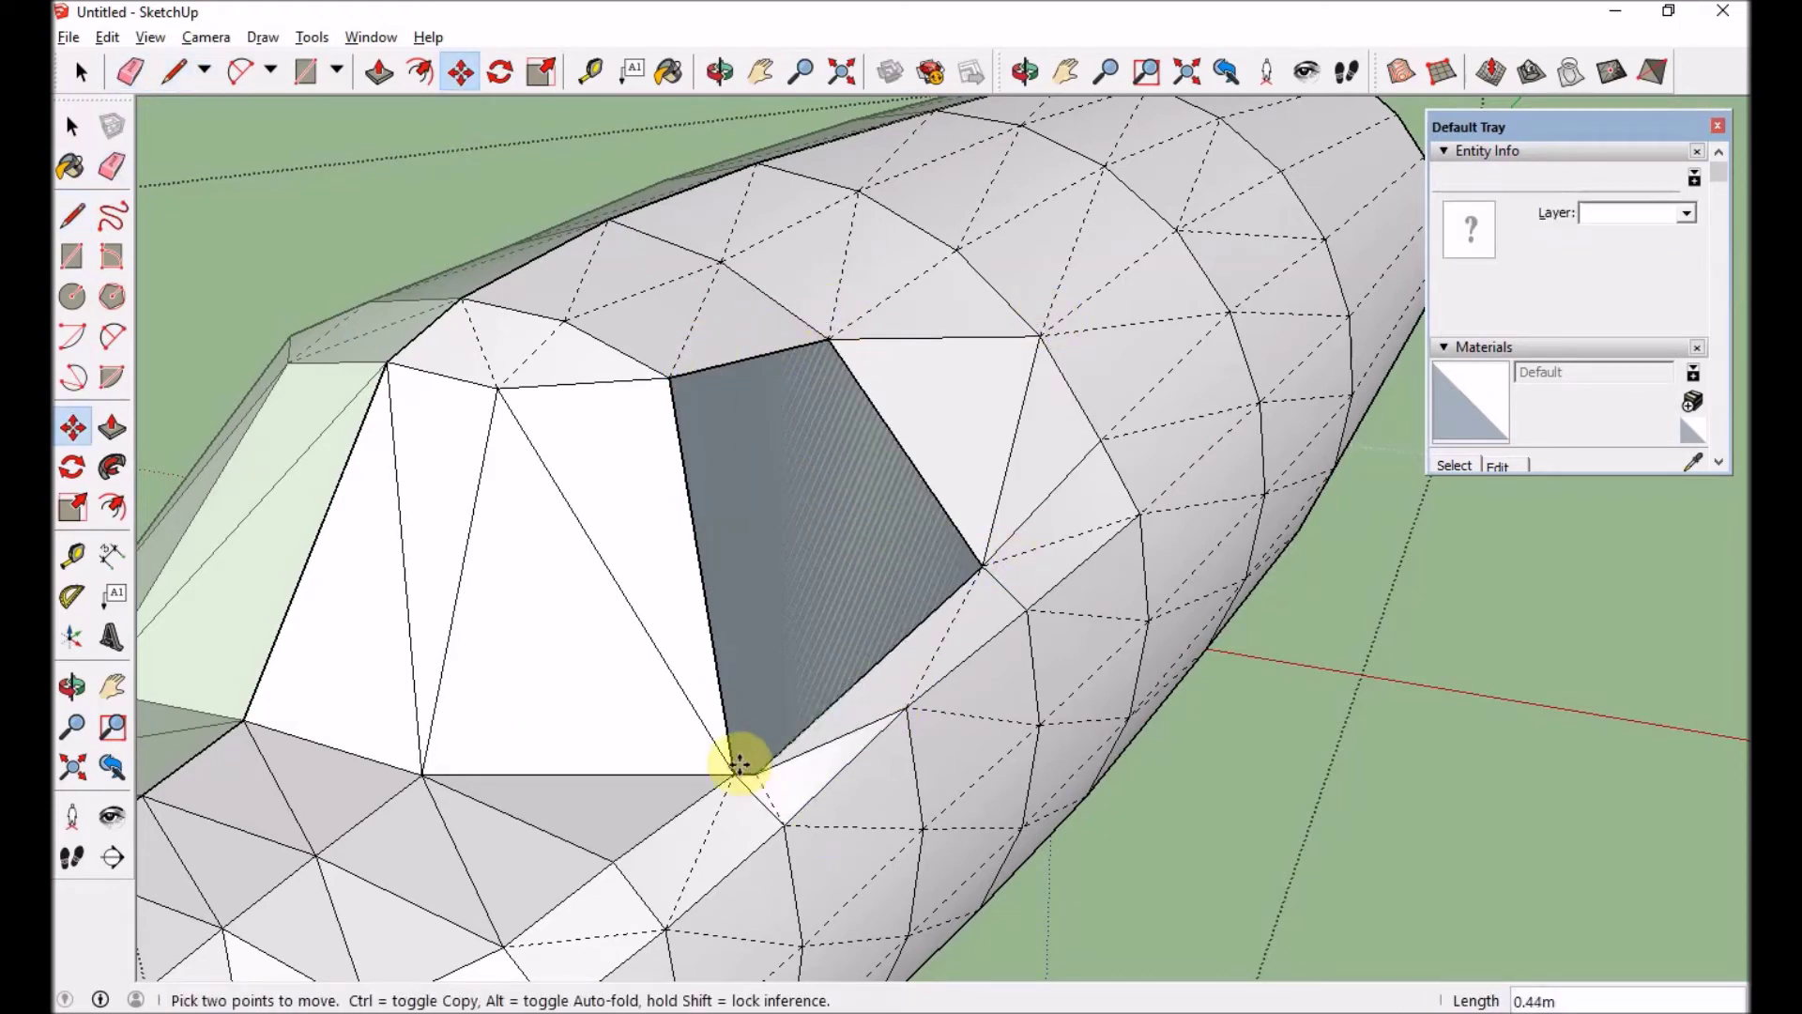
click(734, 774)
key(l)
click(669, 377)
click(982, 566)
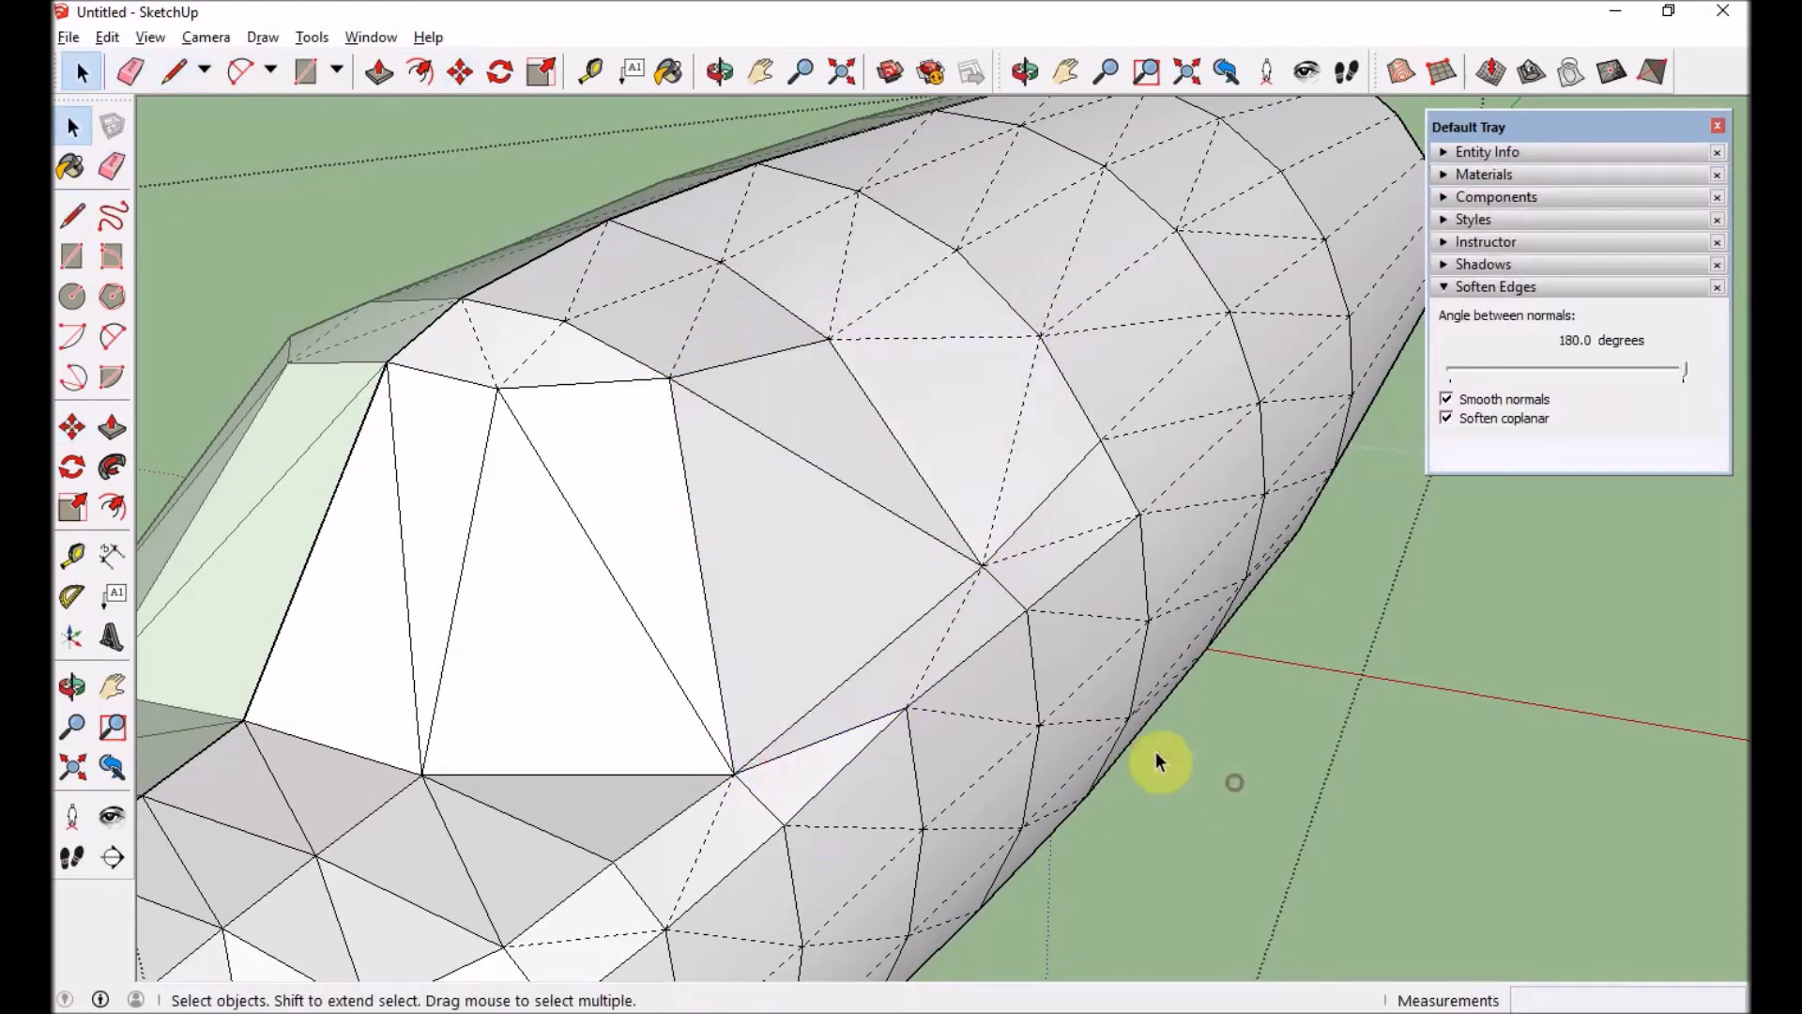
- Move the side window's rear upper vertex outward about 0.09 m along the red axis
scroll(1158, 760, down, 3)
middle_drag(1184, 525, 1207, 429)
scroll(957, 515, up, 3)
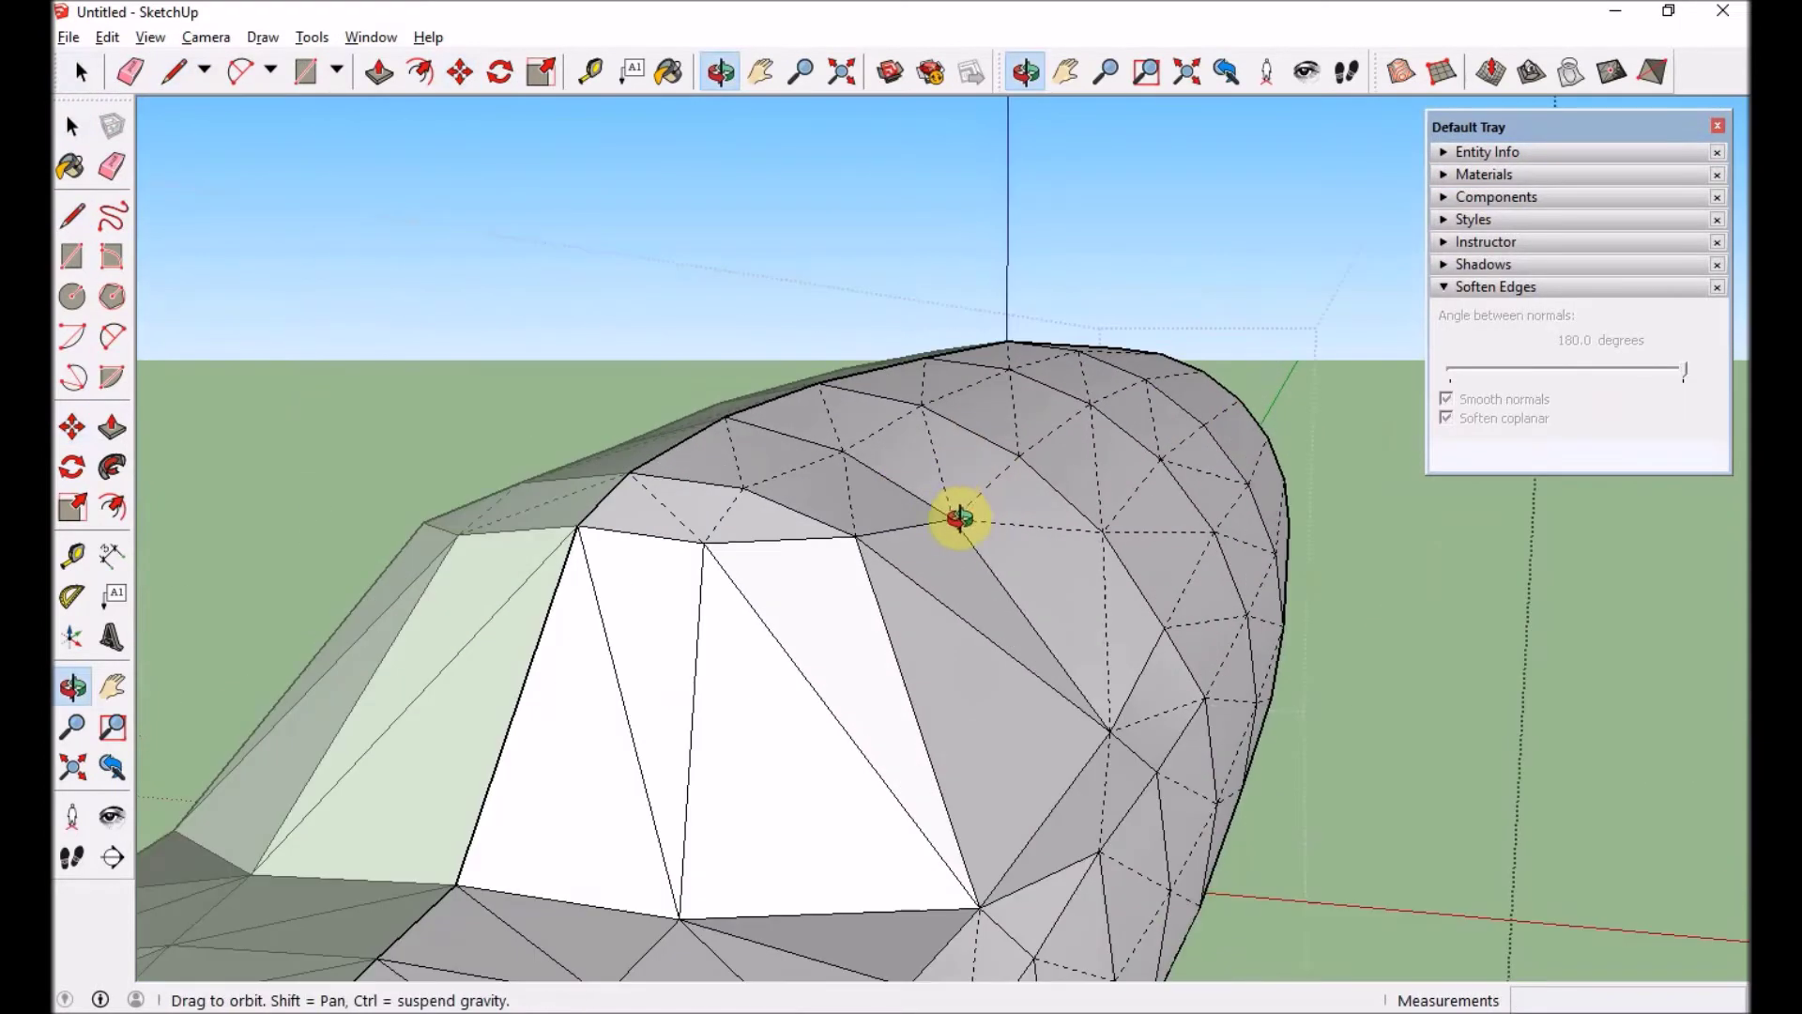
key(m)
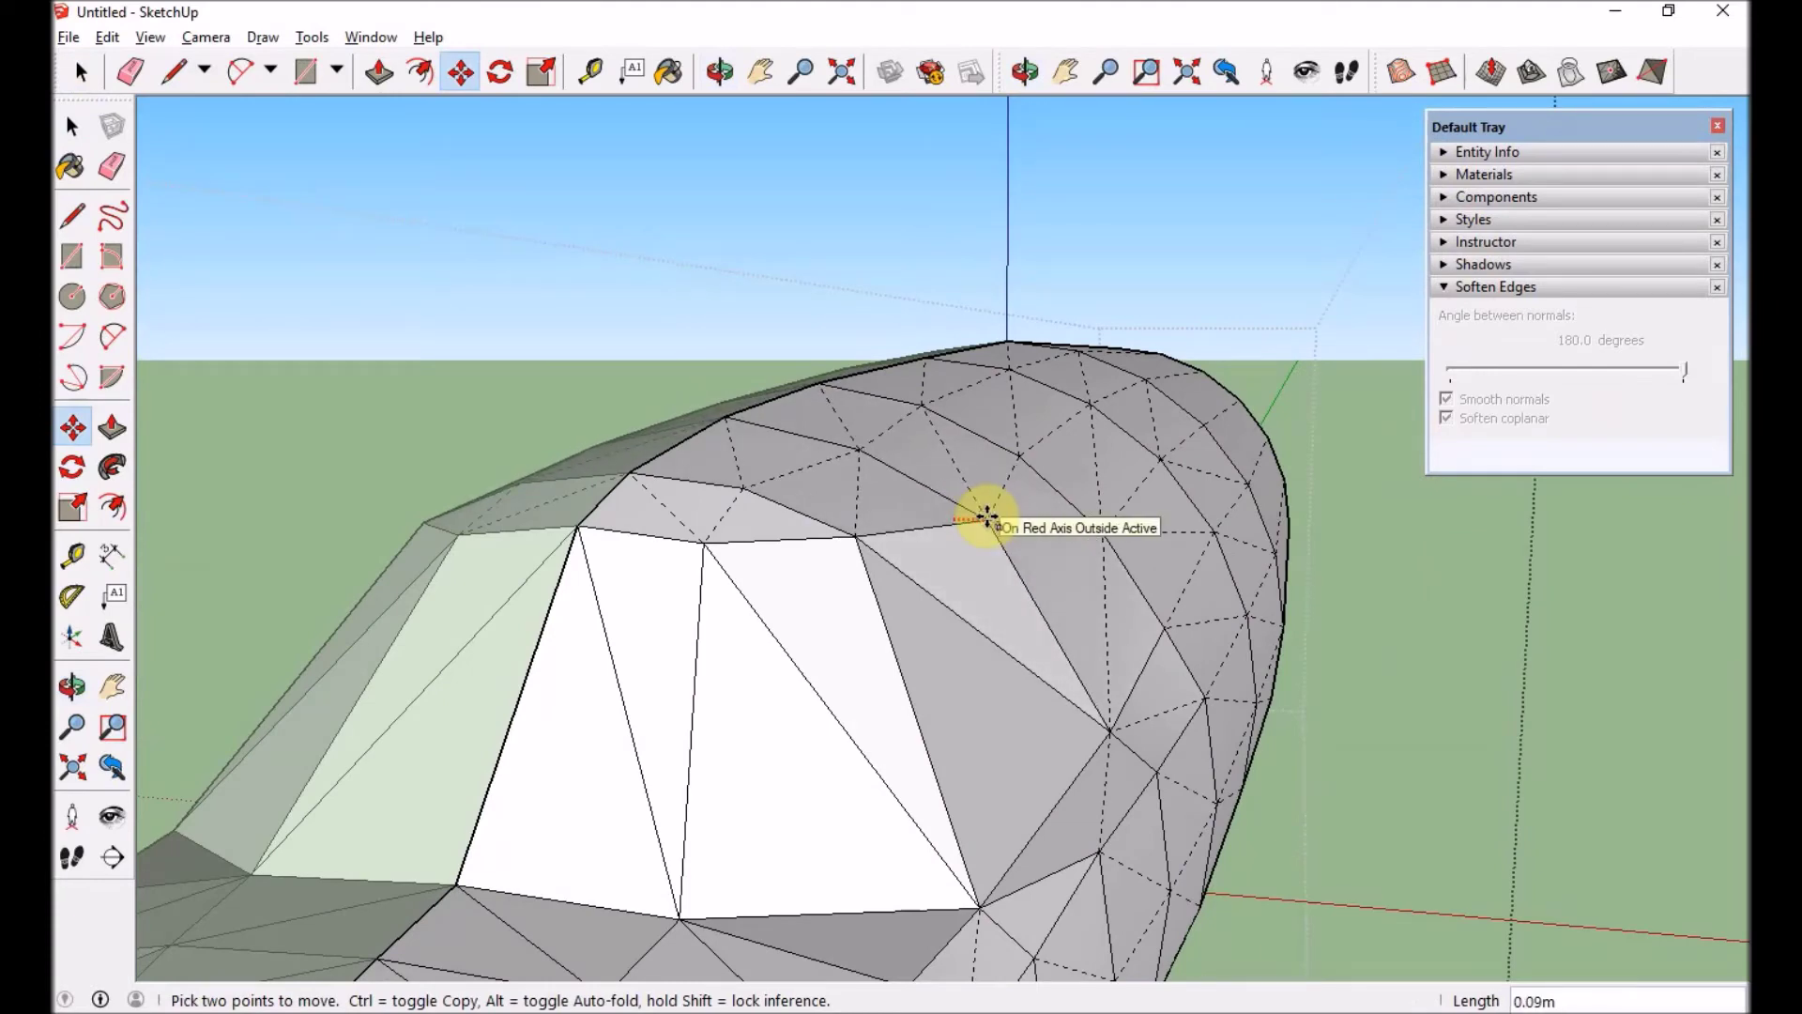
middle_drag(928, 709, 1010, 635)
key(l)
key(space)
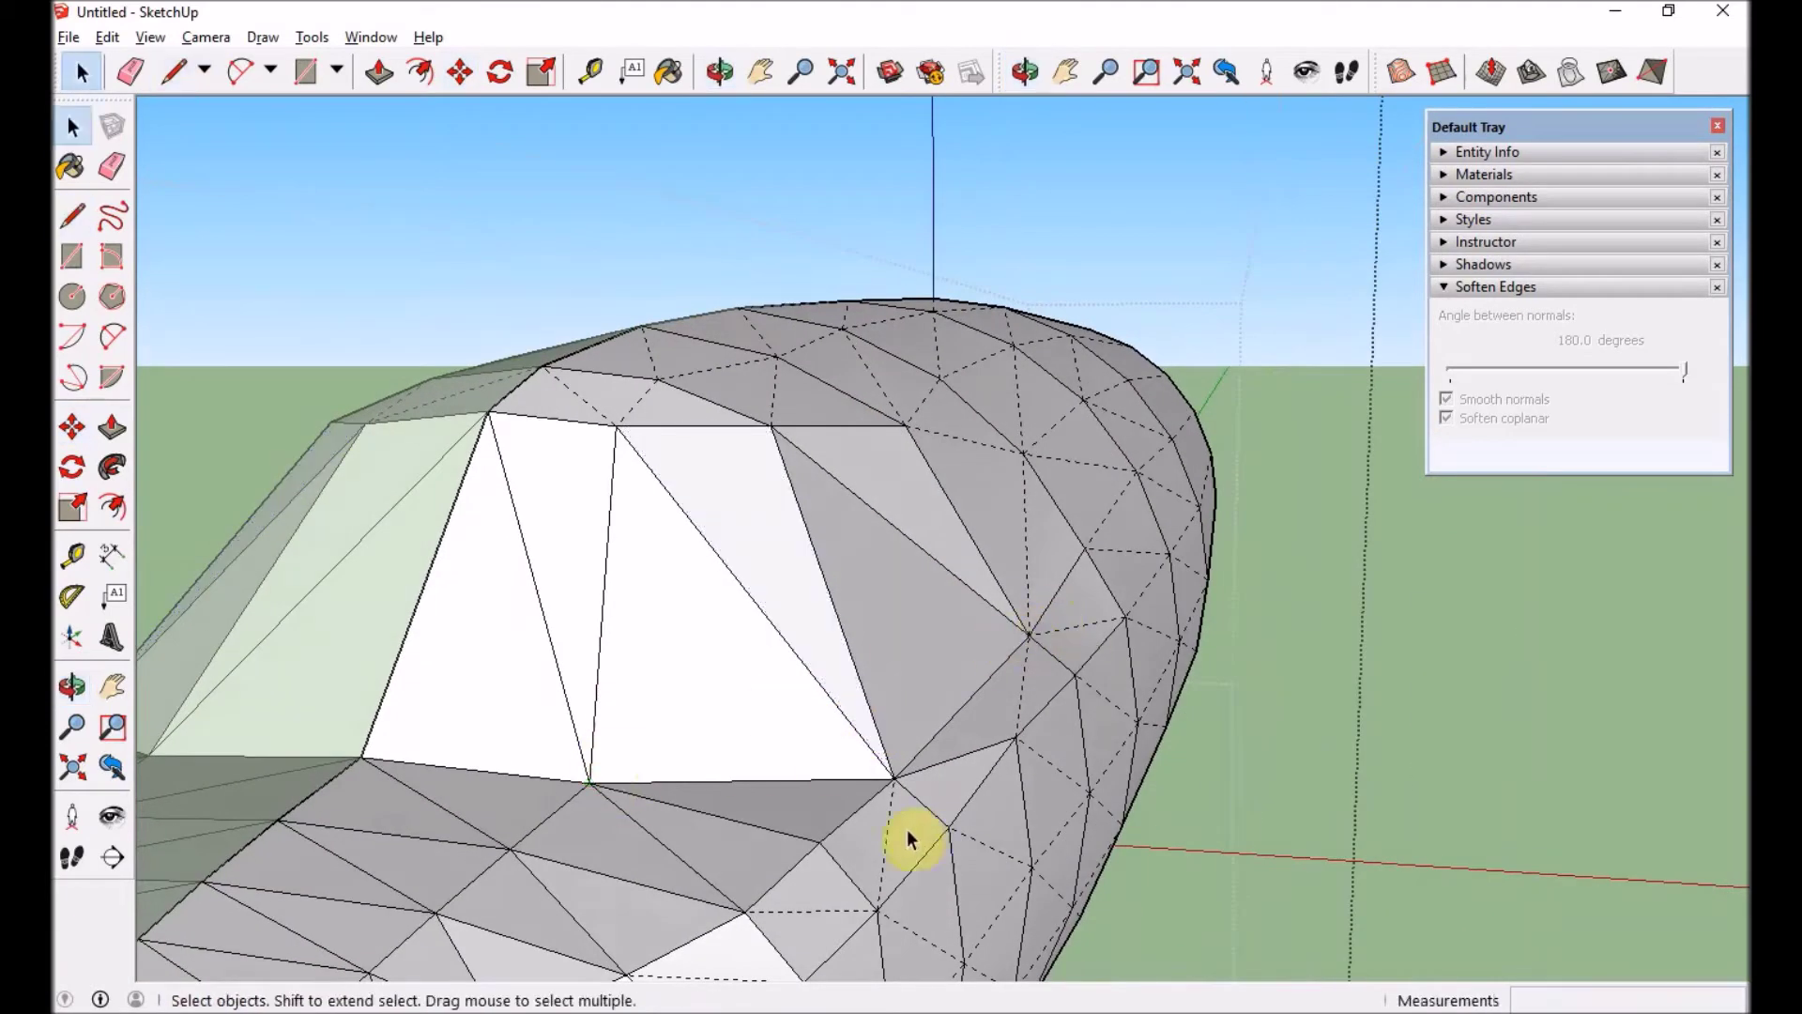
- Move the windshield's lower side corner inward about 0.09 m along the red axis and flip the edges just below it
key(m)
click(894, 775)
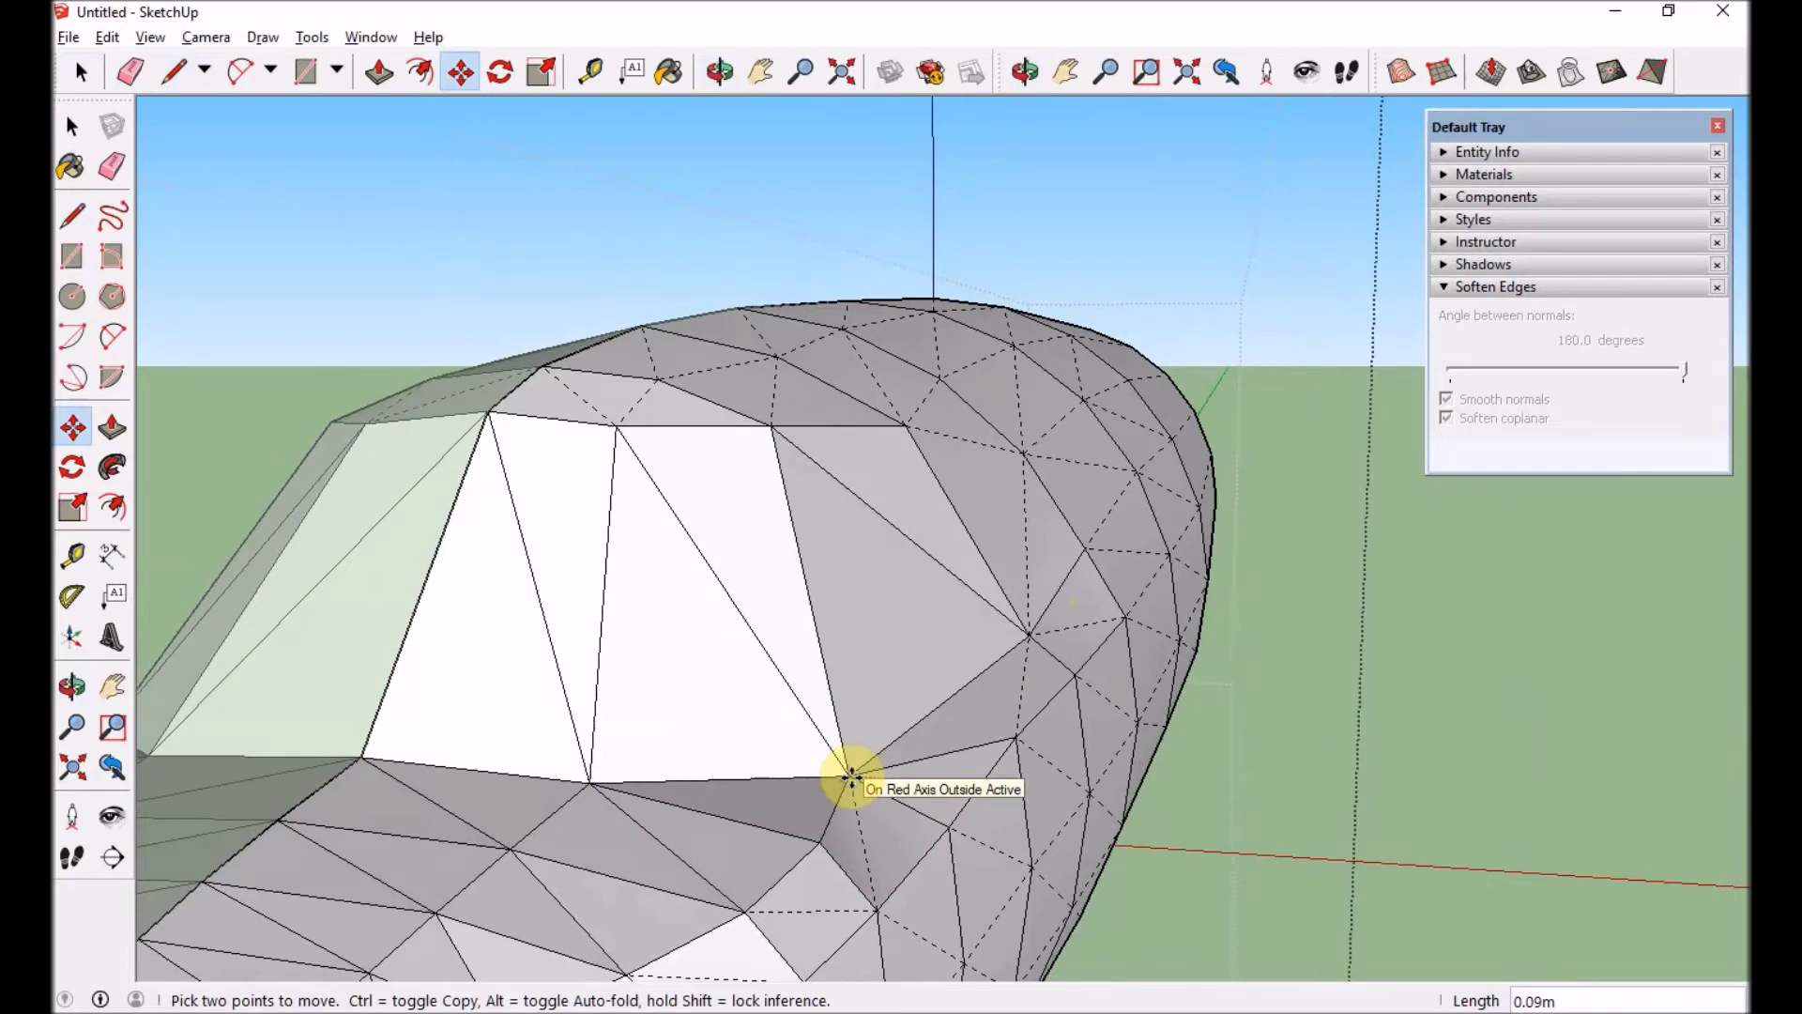
click(1652, 71)
click(852, 835)
click(908, 808)
- Move the vertex near the windshield's lower side corner about 0.05 m along the red axis
middle_drag(723, 782, 976, 588)
middle_drag(1244, 452, 1025, 720)
key(space)
key(m)
click(924, 739)
middle_drag(899, 738, 933, 789)
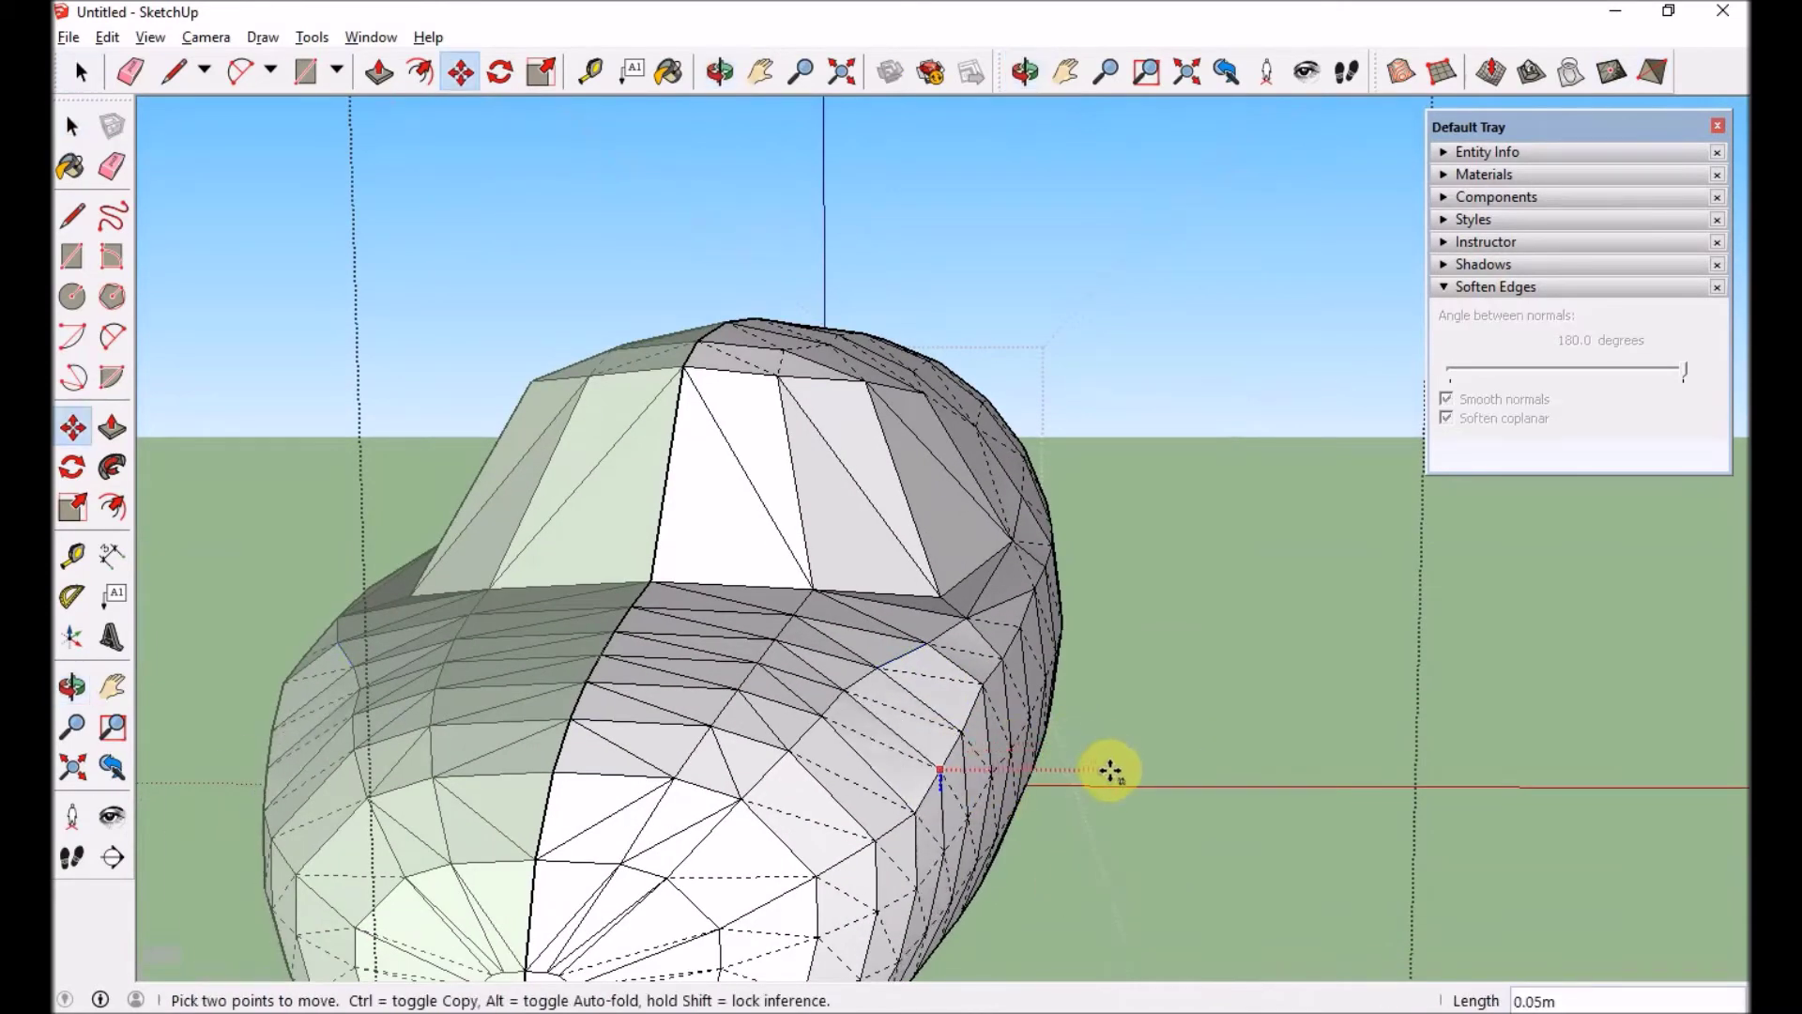
- Raise the windshield's lower side corner about 0.04 m along the blue axis
key(o)
drag(973, 696, 923, 531)
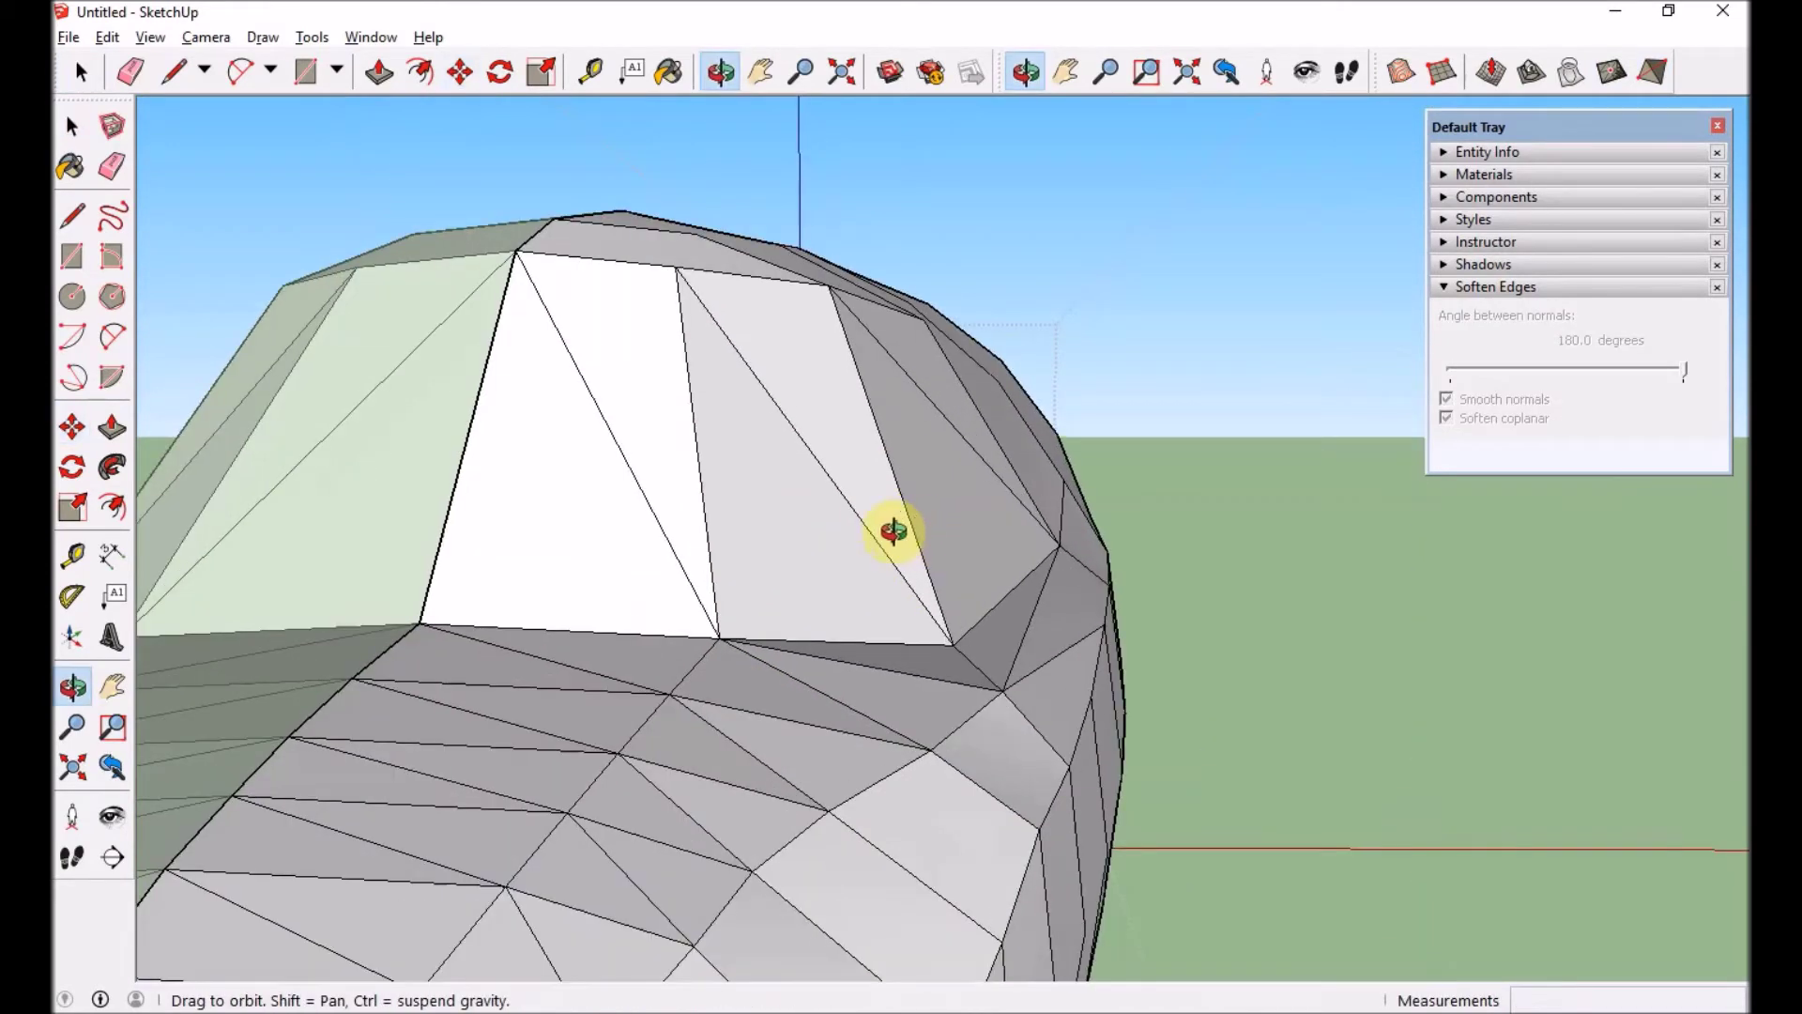
shift+middle_drag(894, 531, 861, 594)
scroll(736, 692, down, 3)
drag(860, 593, 1102, 556)
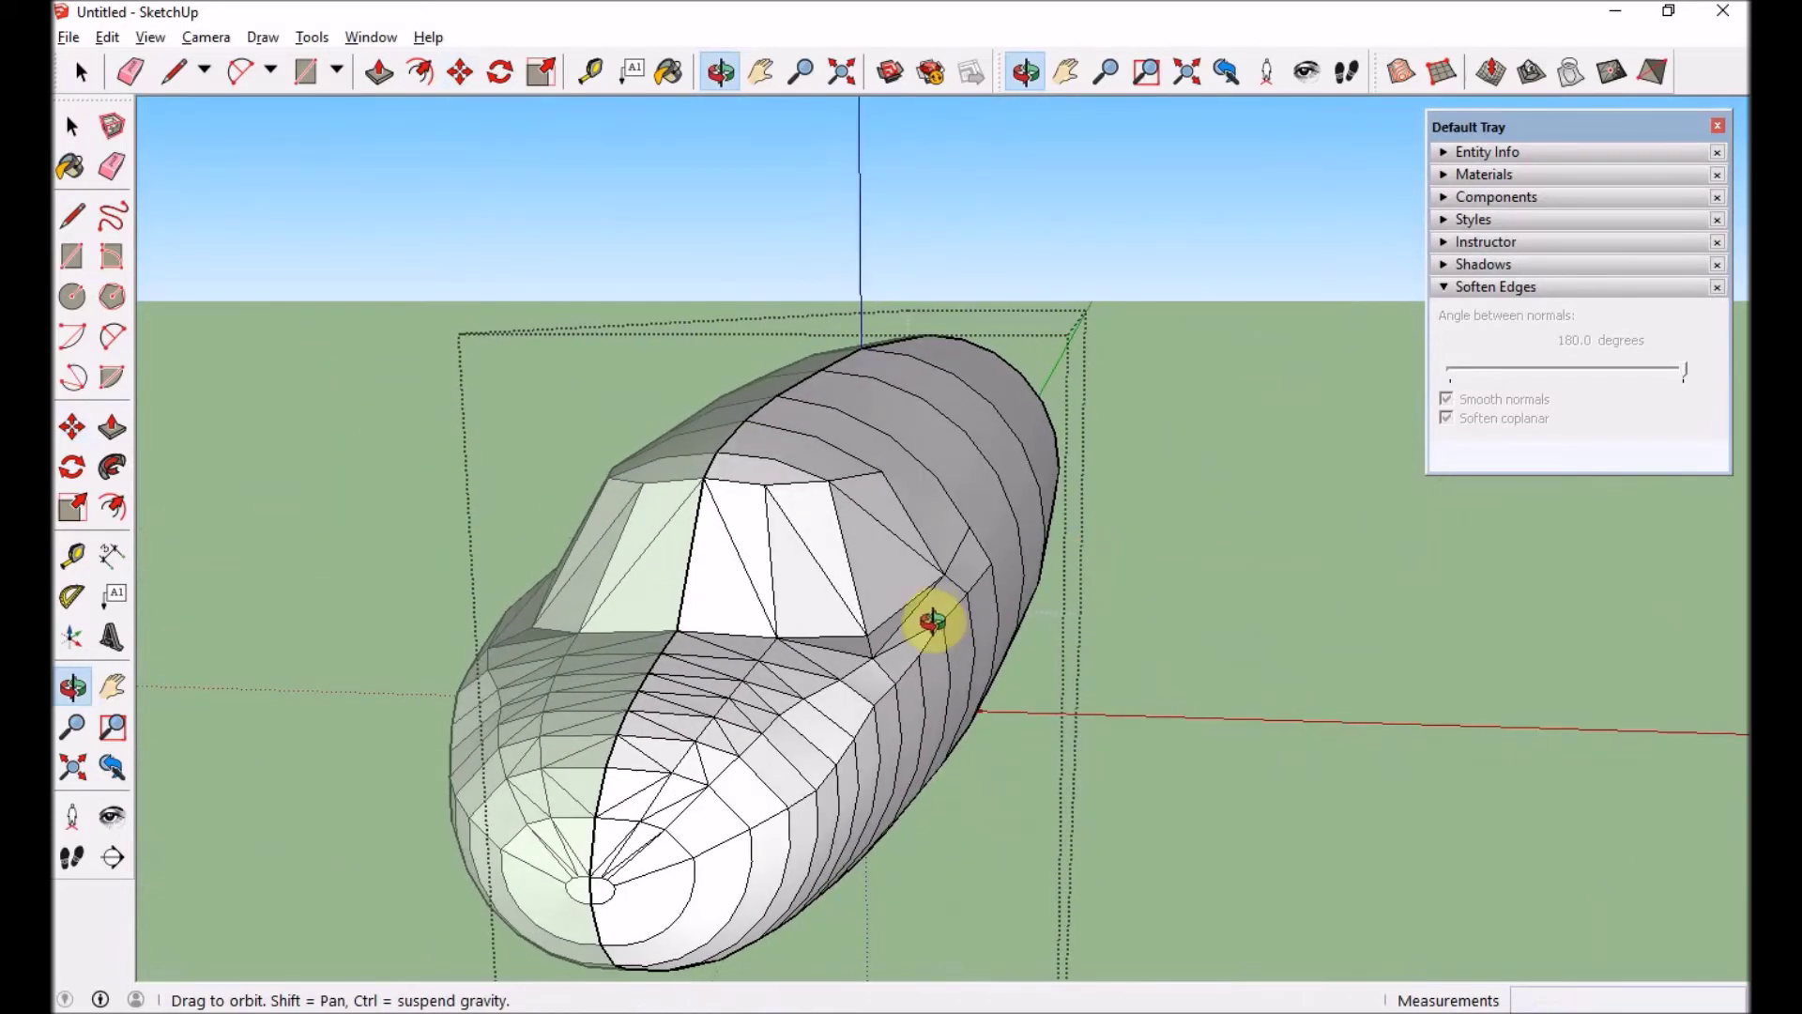
scroll(932, 621, up, 5)
key(m)
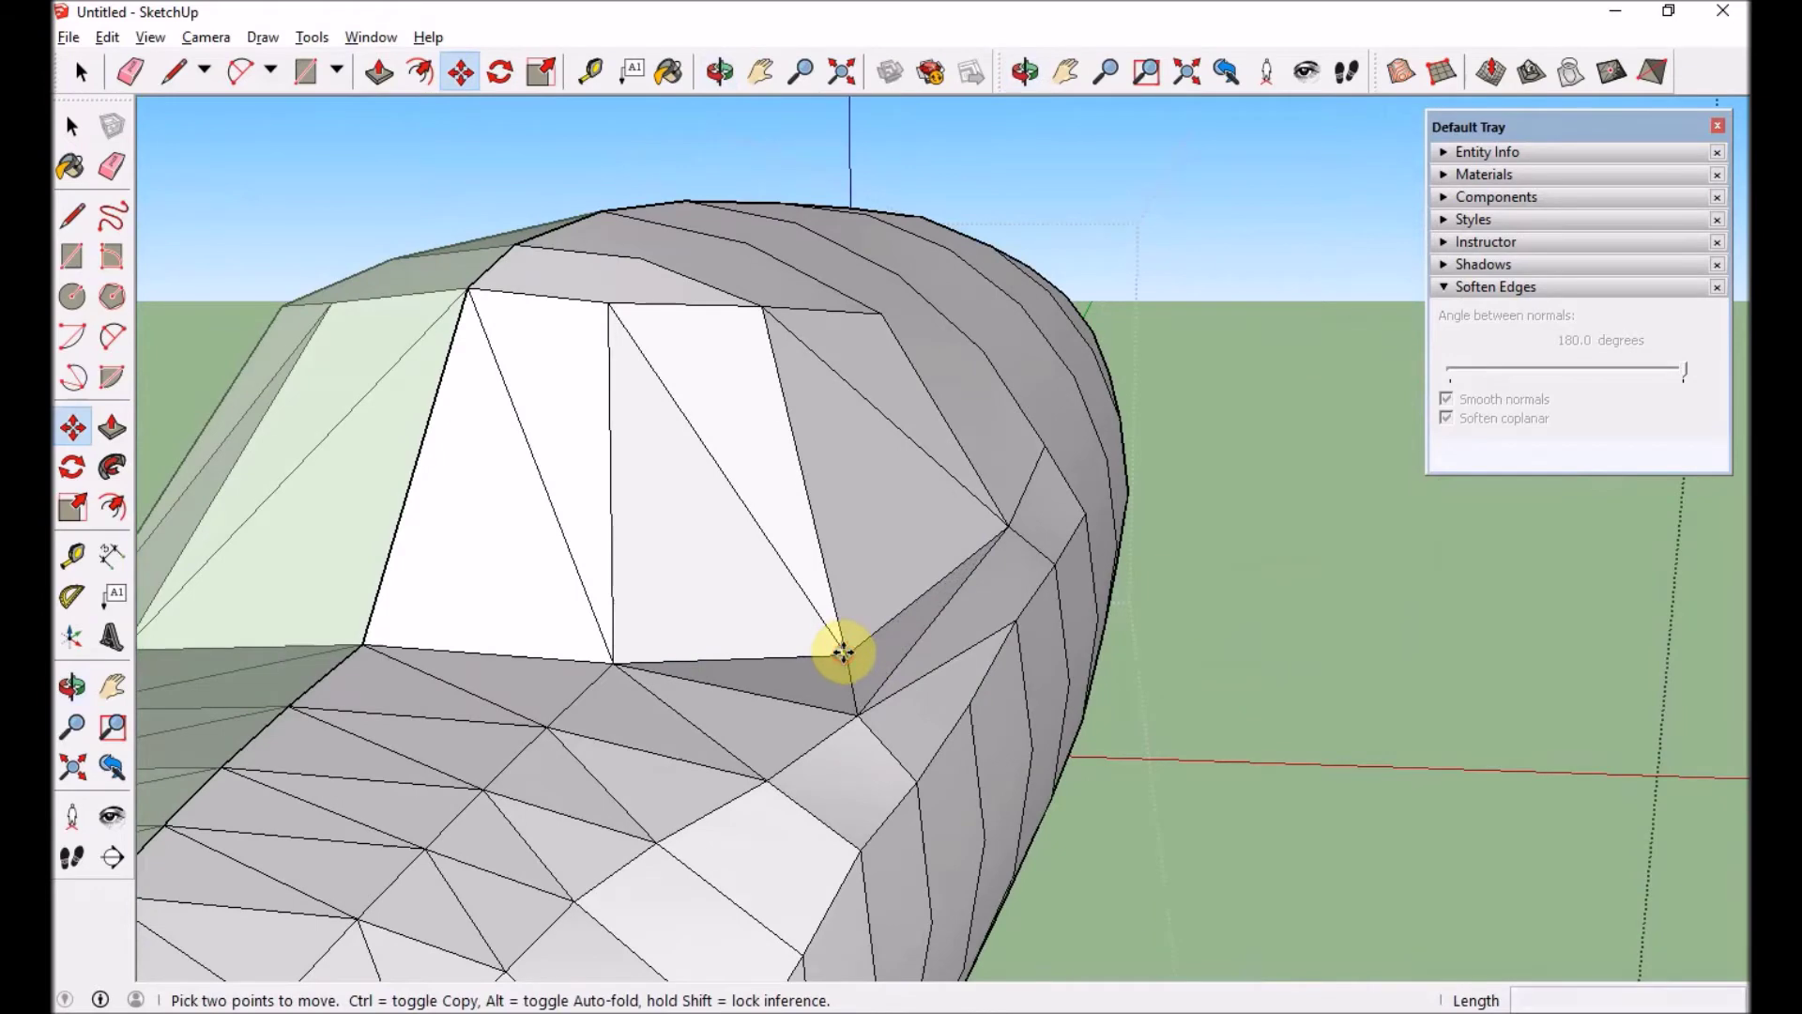
drag(843, 650, 844, 625)
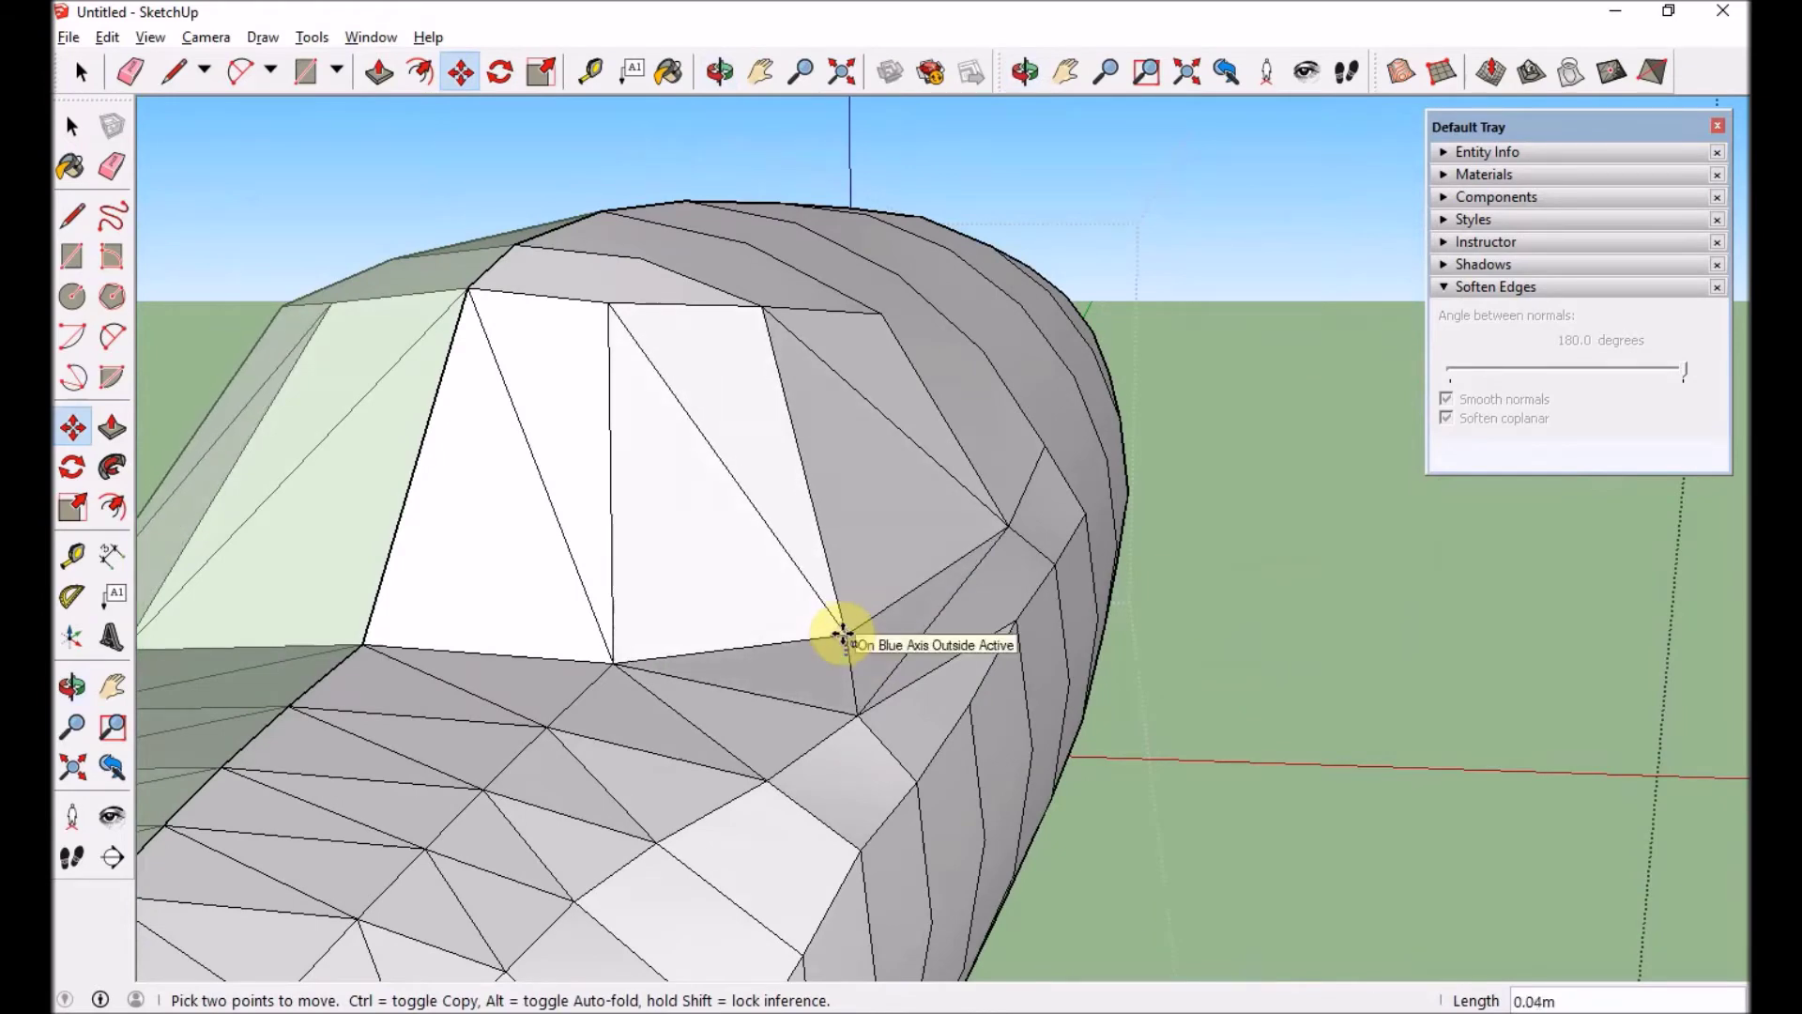
- Select all connected geometry of the half body and soften its edges with a 180-degree angle between normals
middle_drag(869, 686, 799, 702)
drag(810, 734, 884, 708)
key(space)
triple_click(796, 786)
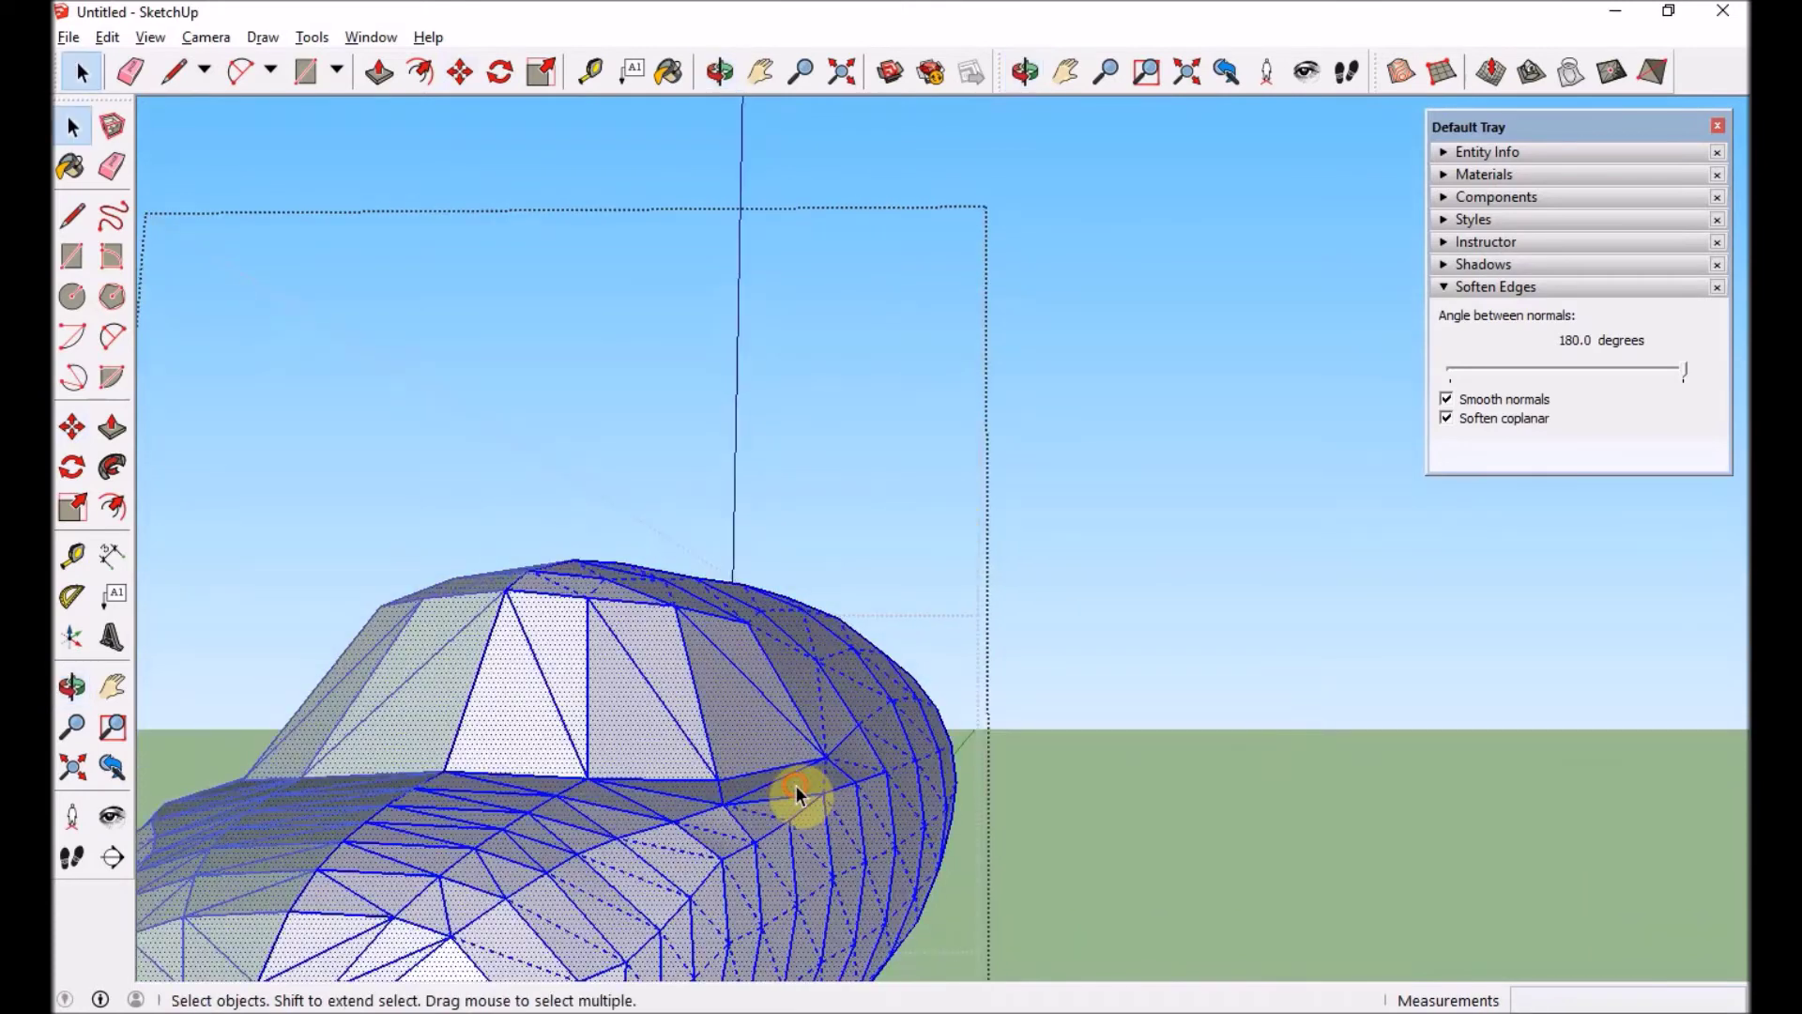
click(1520, 368)
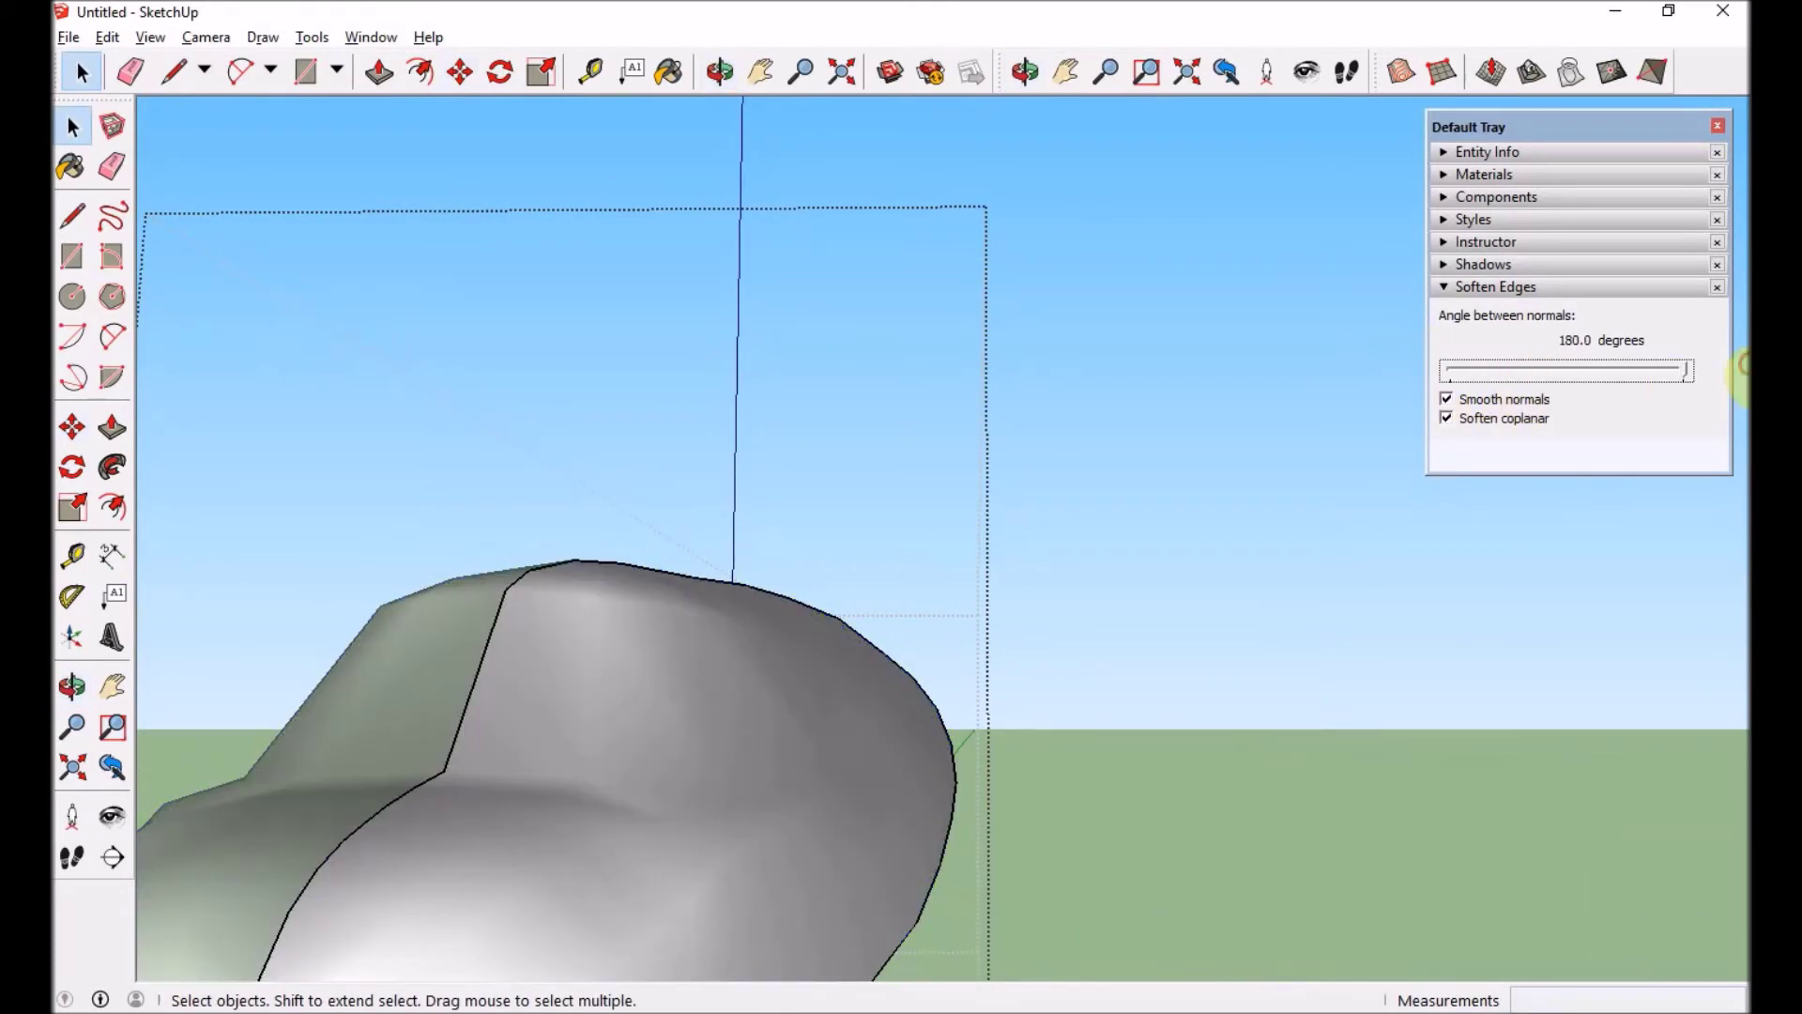
- Show hidden geometry, select the windshield and side window faces and set their edge softening angle to 0 degrees
click(473, 791)
key(alt+h)
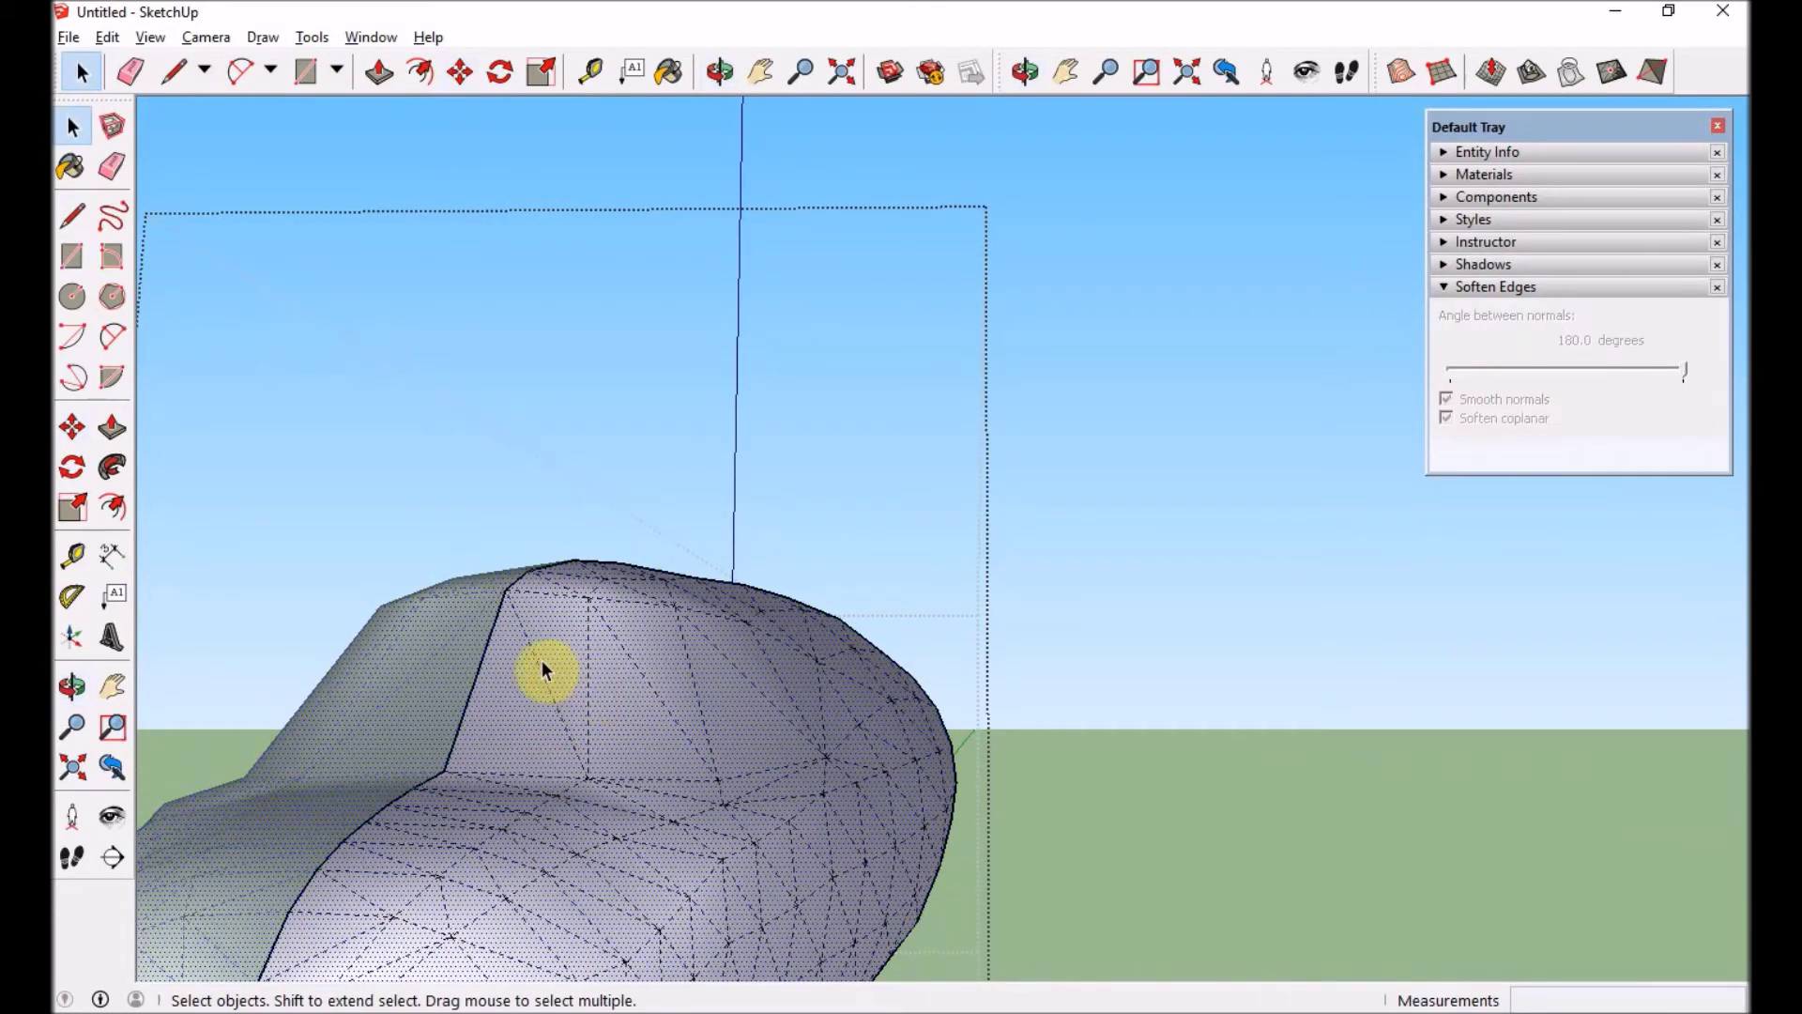
double_click(524, 695)
shift+click(563, 685)
shift+click(623, 692)
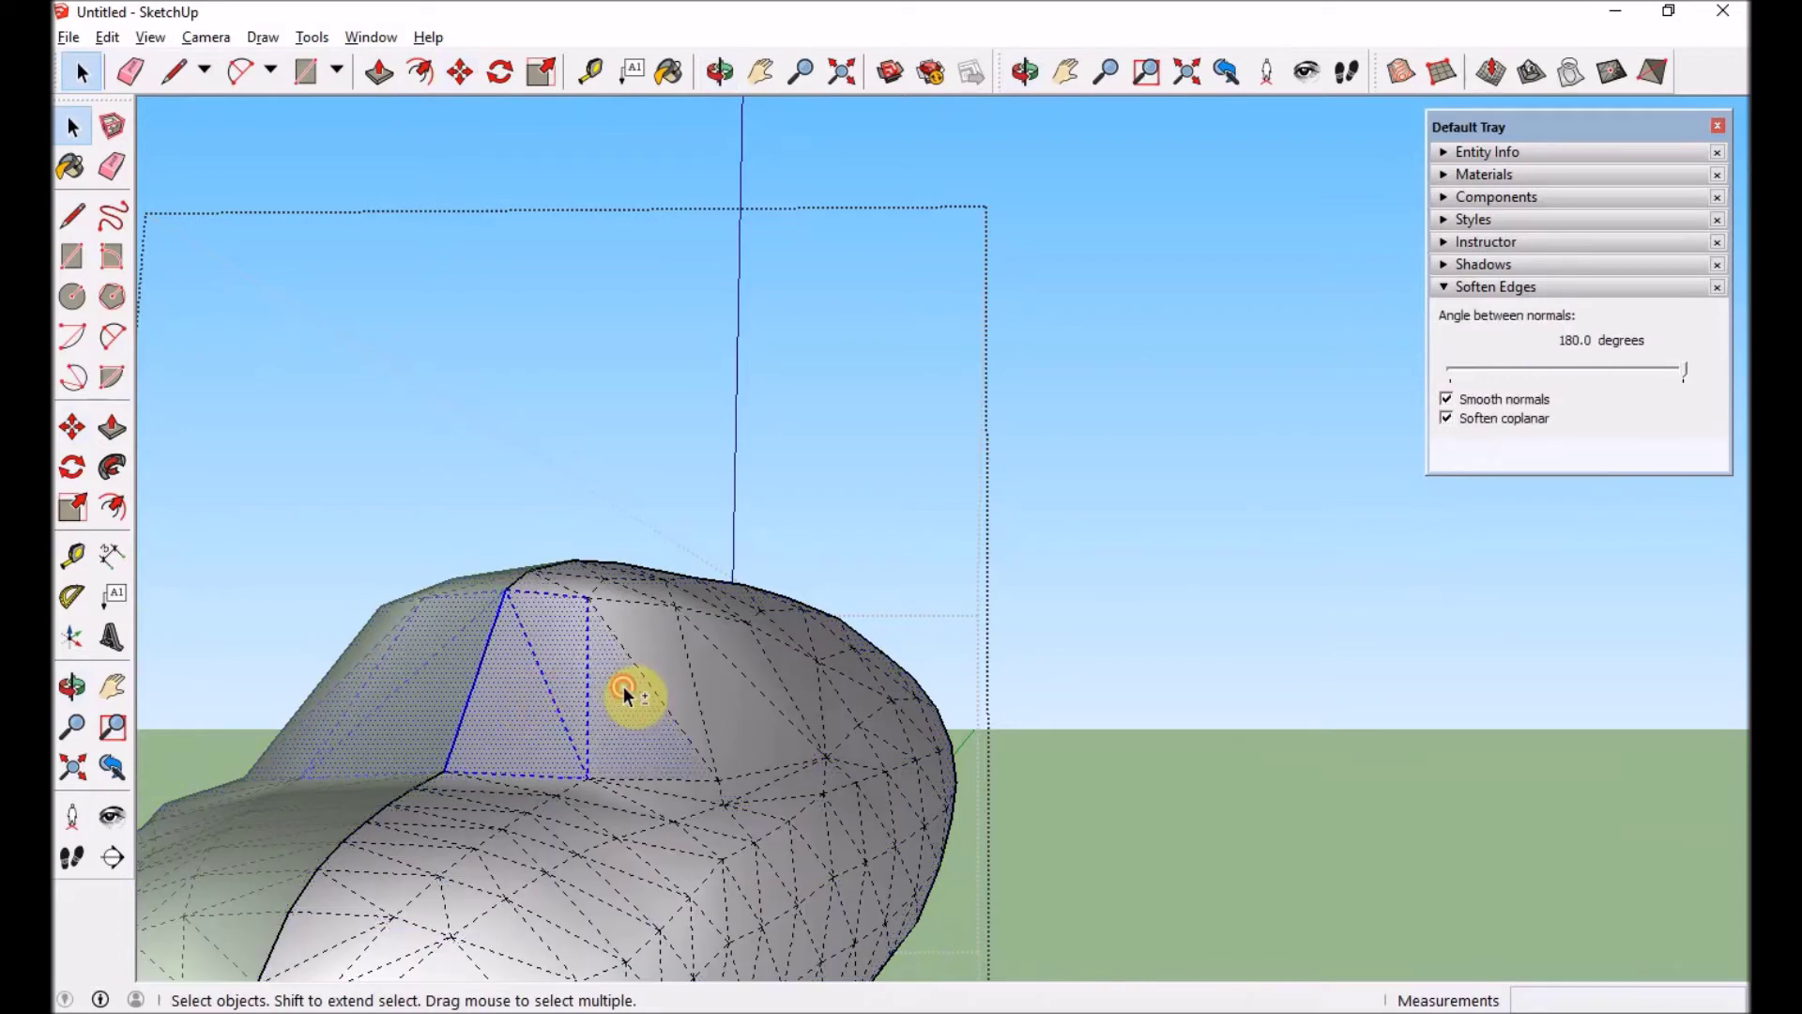
shift+click(667, 663)
shift+click(711, 676)
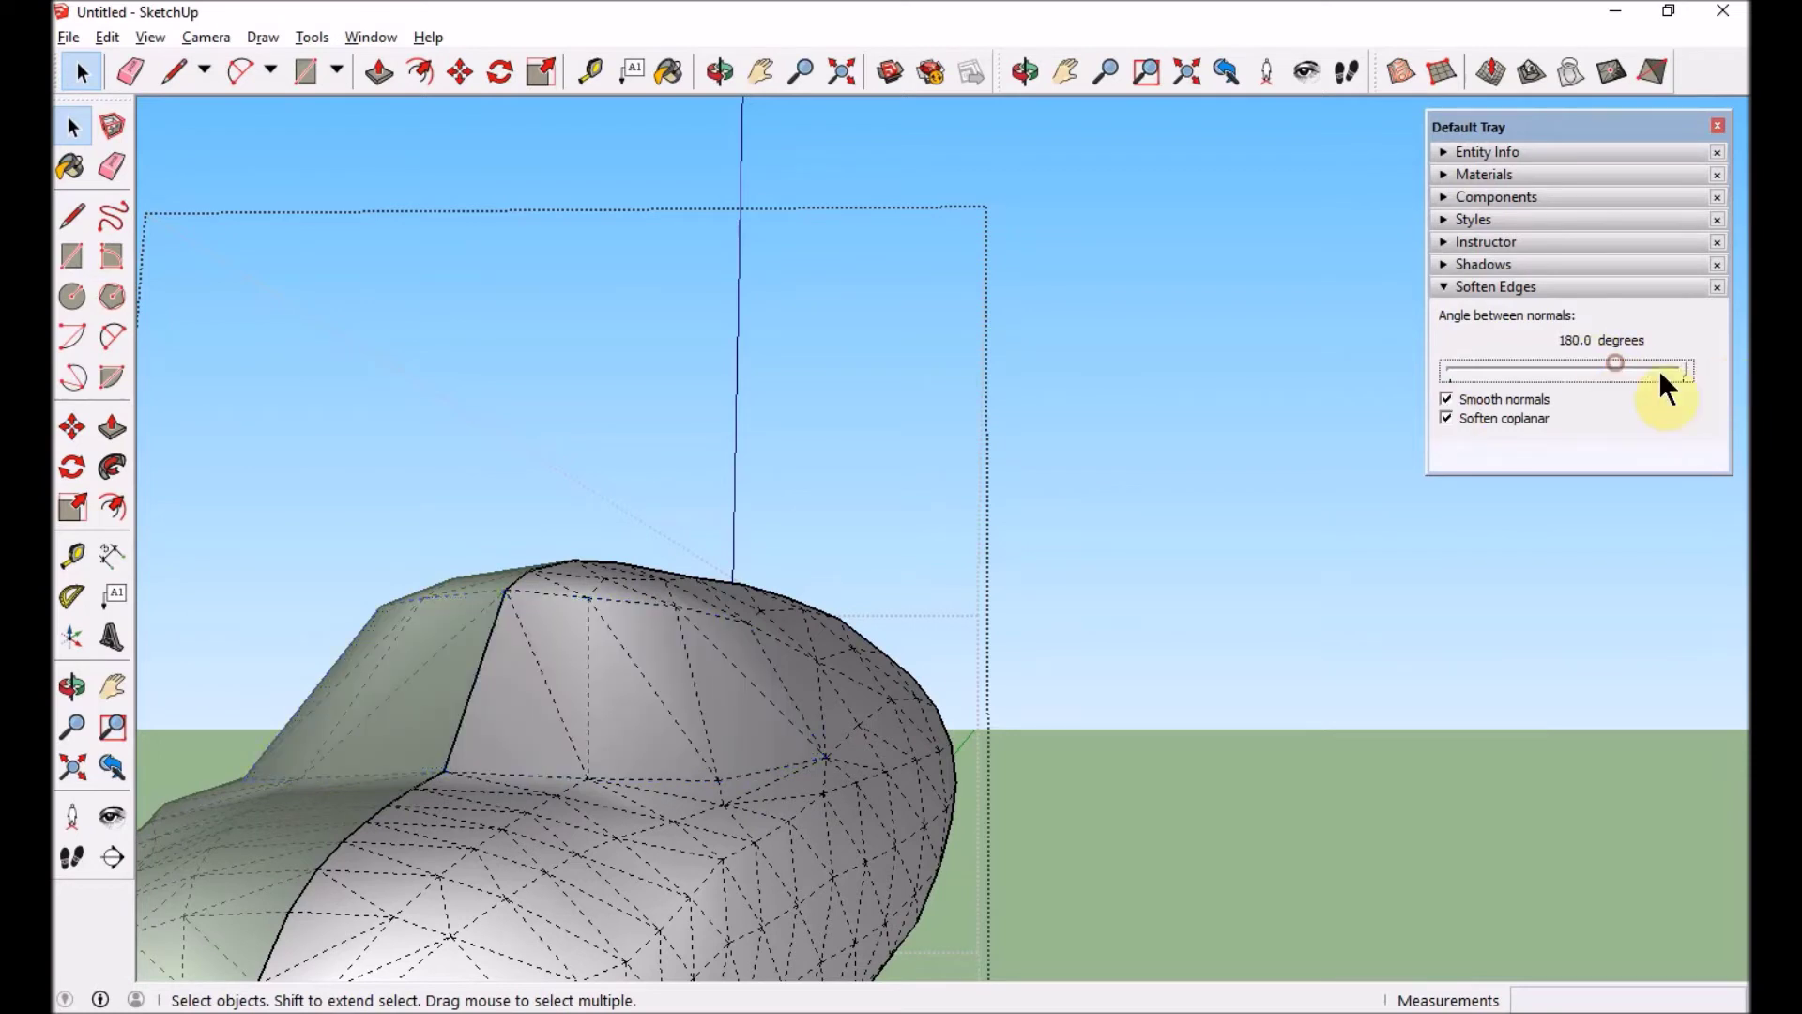
drag(1658, 372, 869, 777)
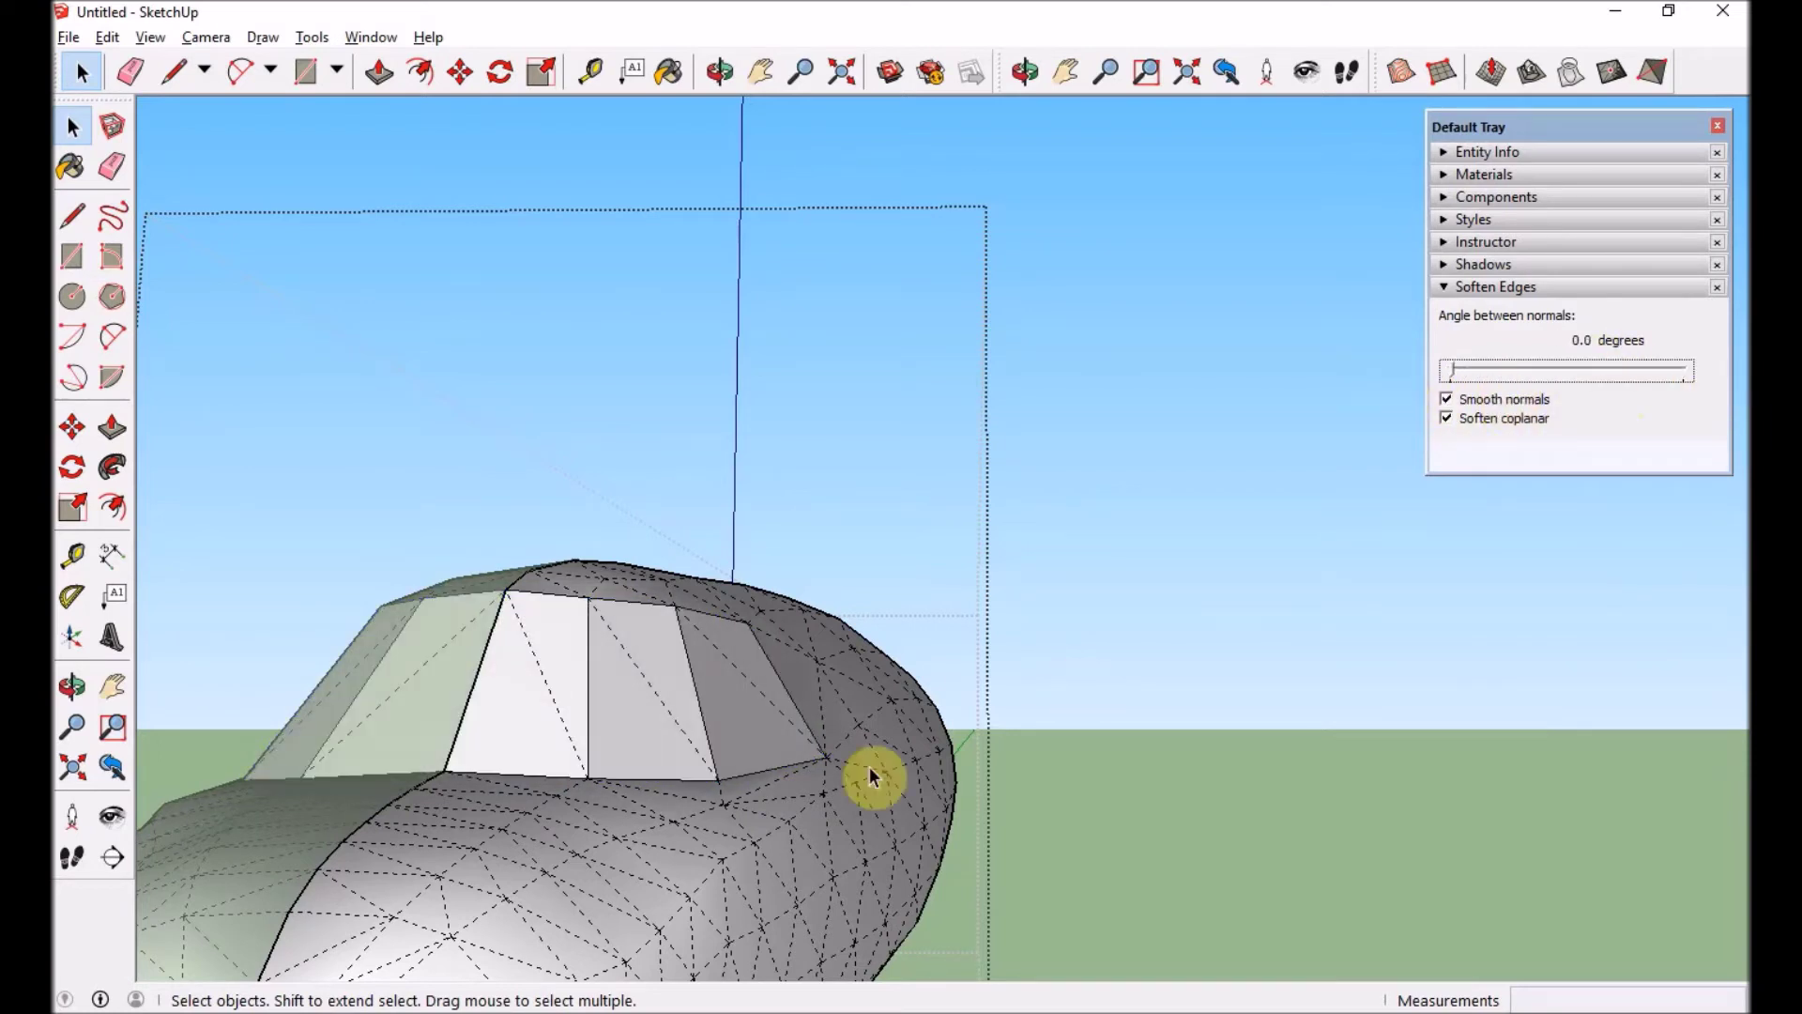
click(820, 706)
- Set the rear end face's edge softening angle to 0 degrees, and erase that face to leave the body open
middle_drag(736, 805, 656, 562)
scroll(580, 571, up, 7)
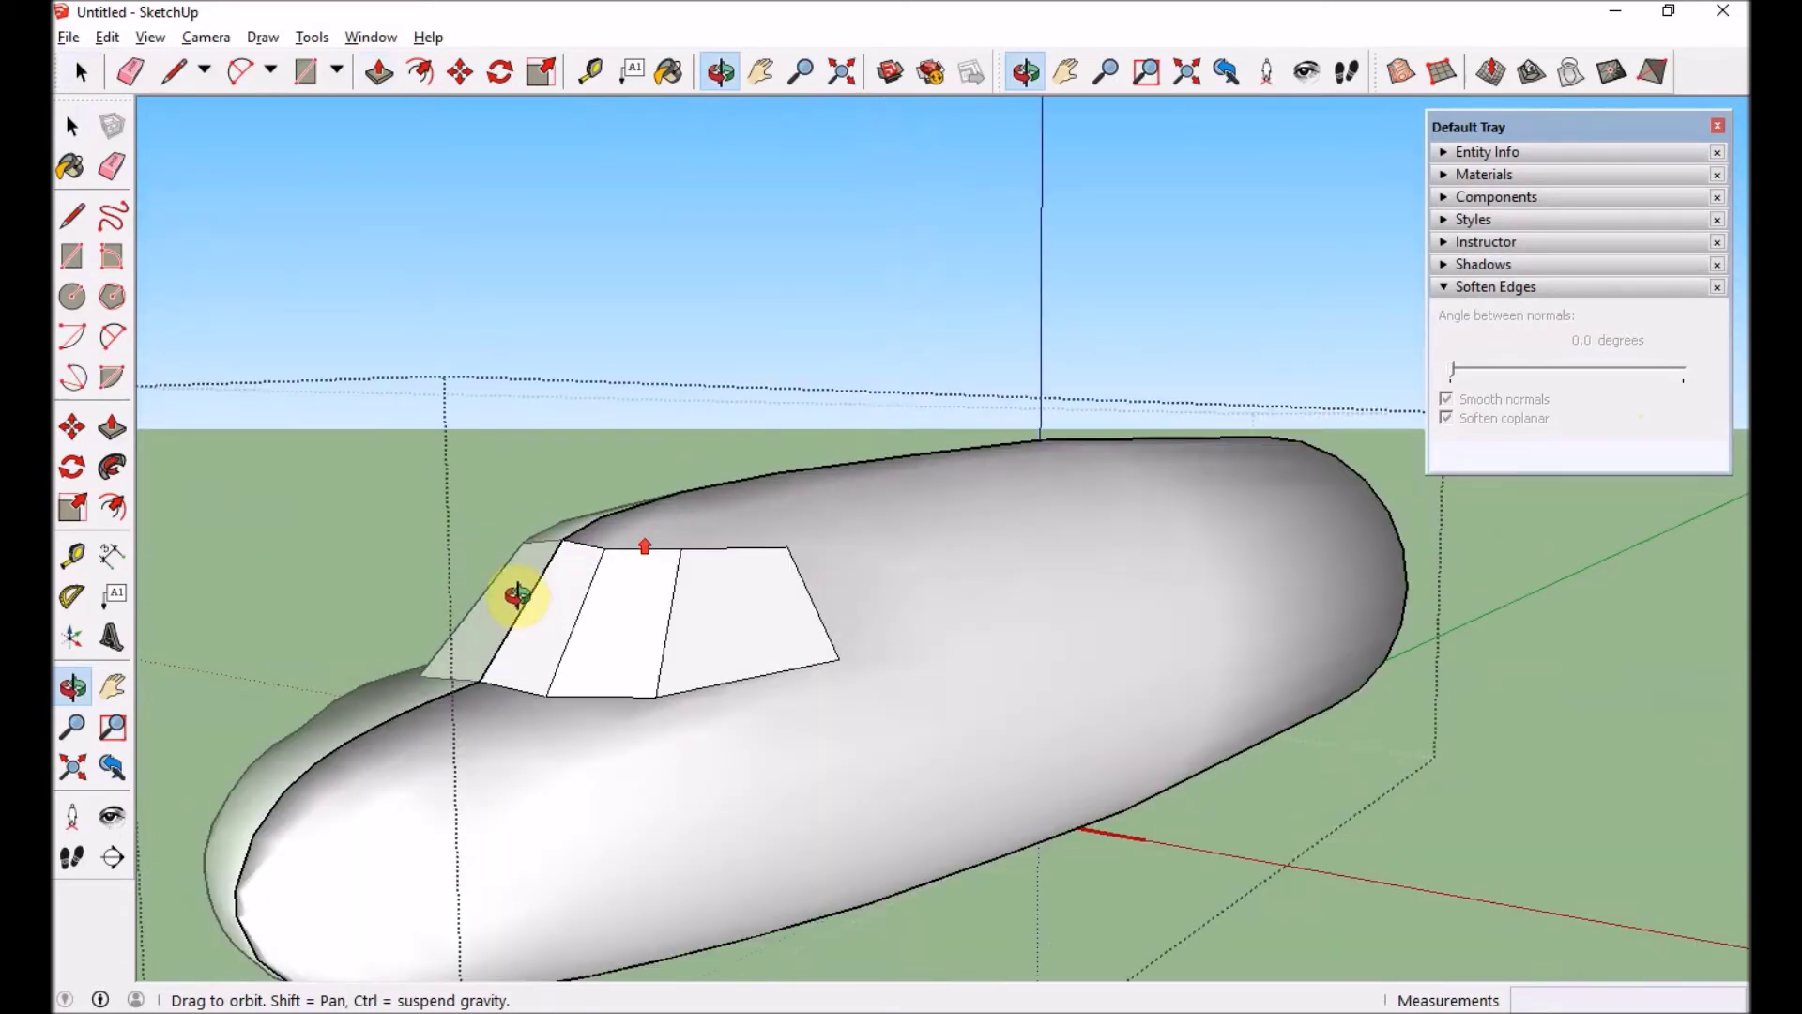
shift+drag(576, 571, 706, 633)
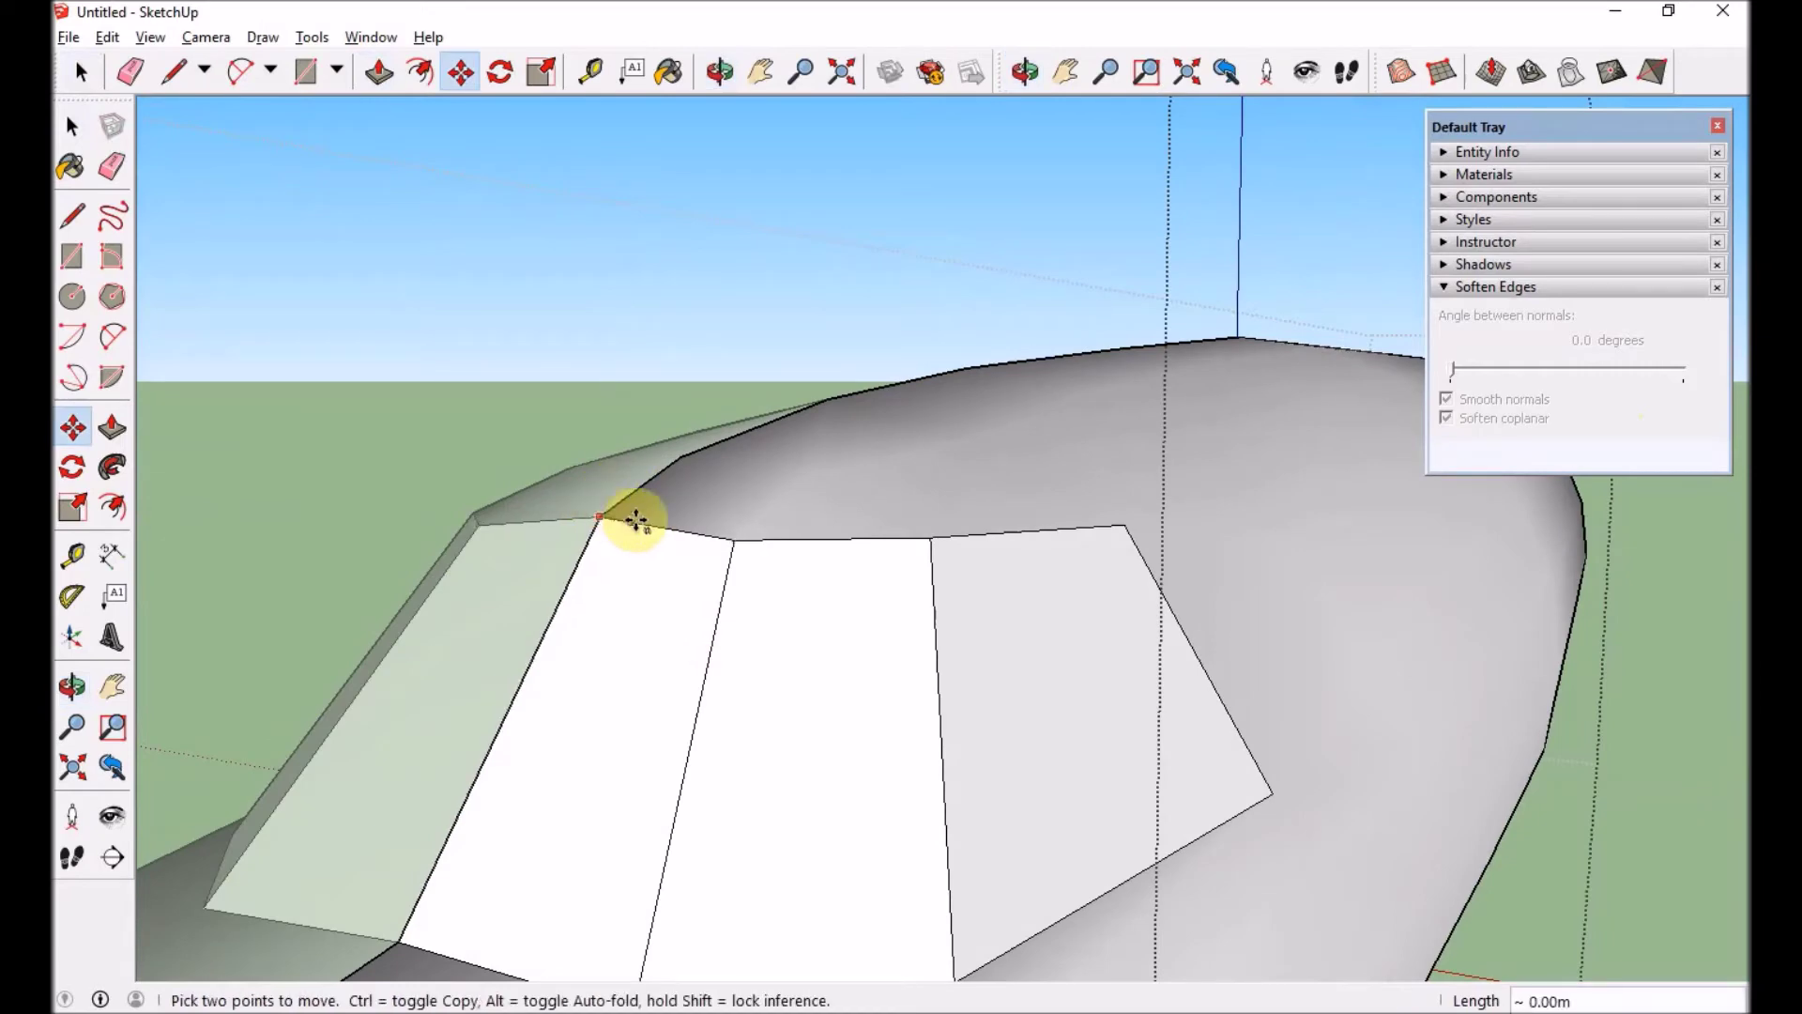
scroll(743, 541, down, 6)
middle_drag(748, 535, 1070, 547)
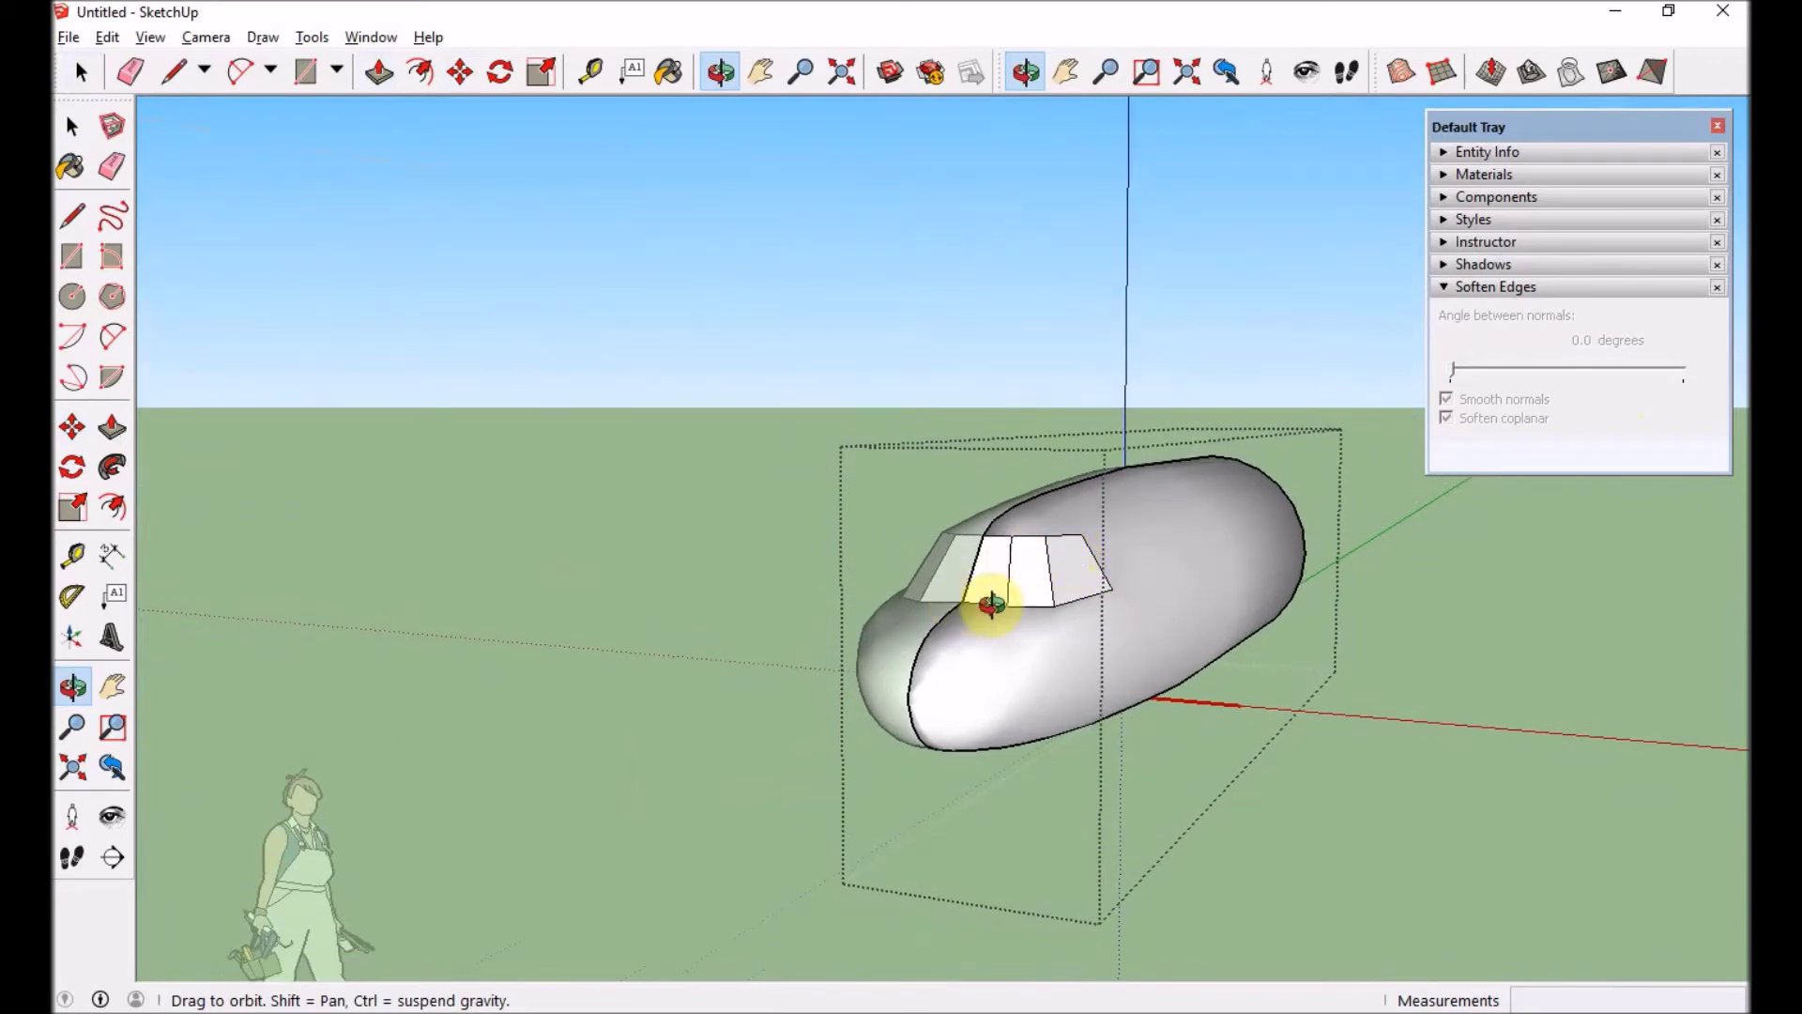
middle_drag(990, 606, 935, 570)
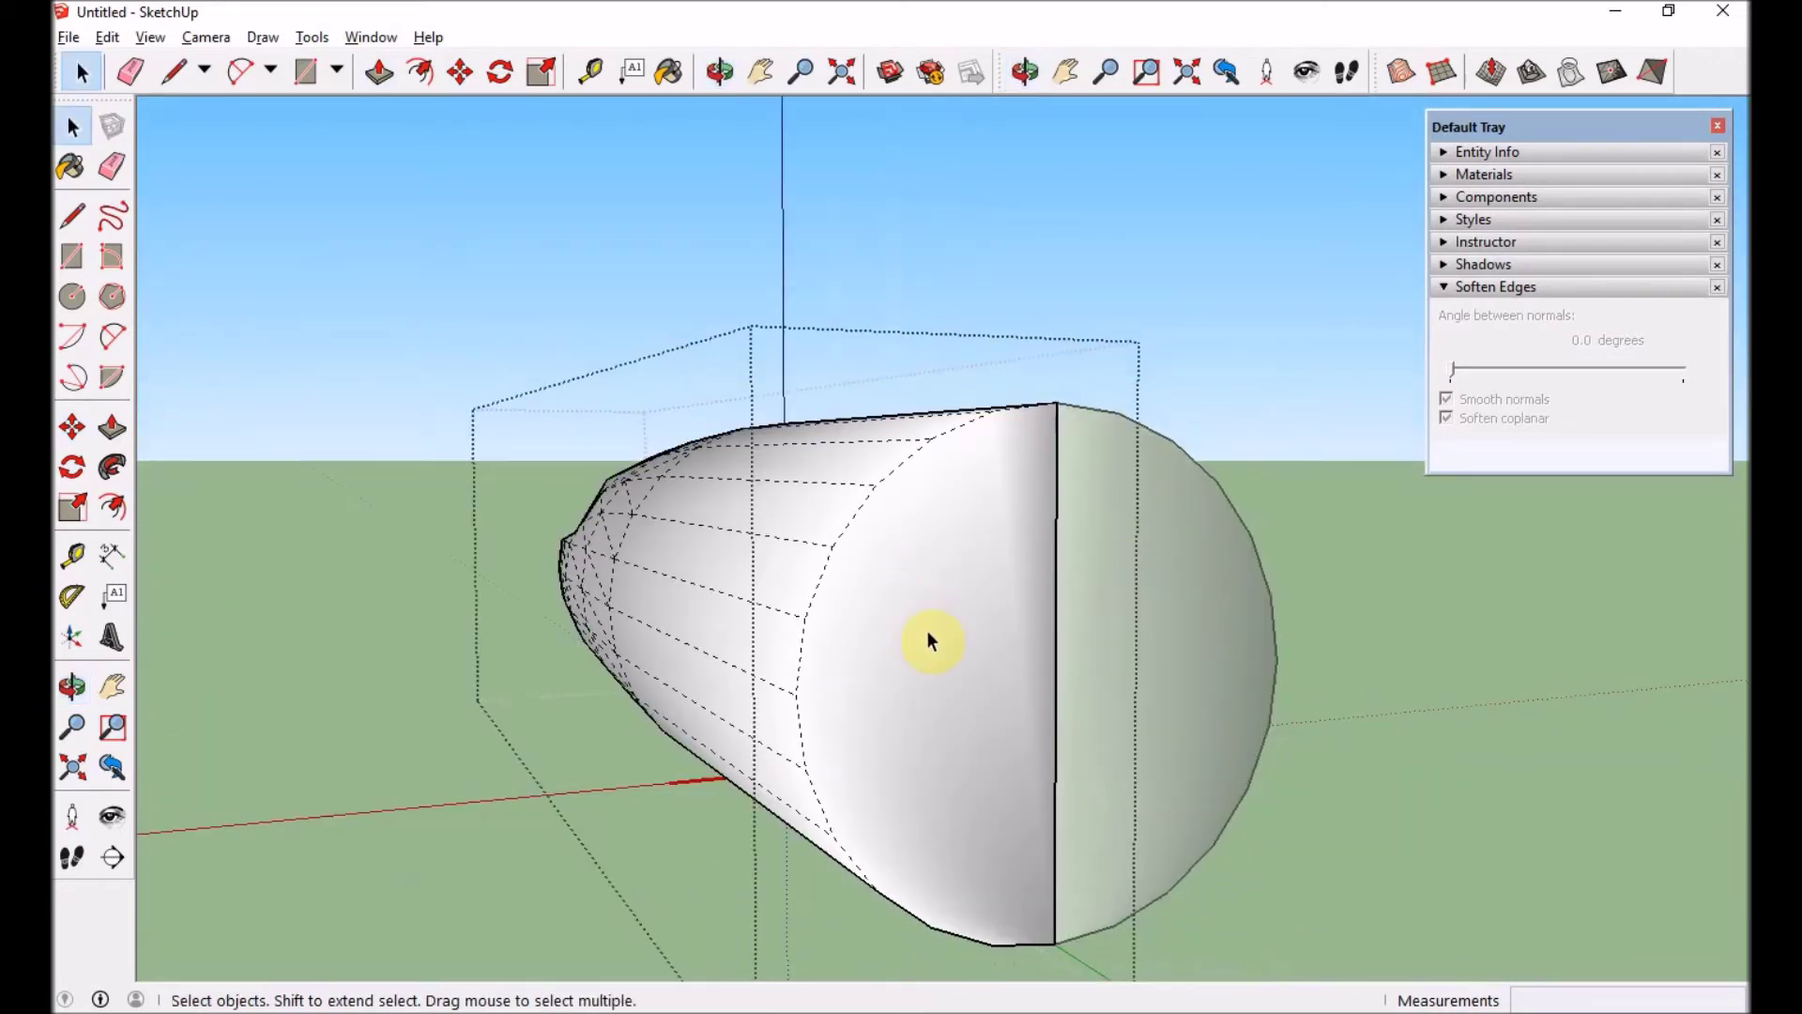
click(967, 639)
drag(1538, 351, 1579, 371)
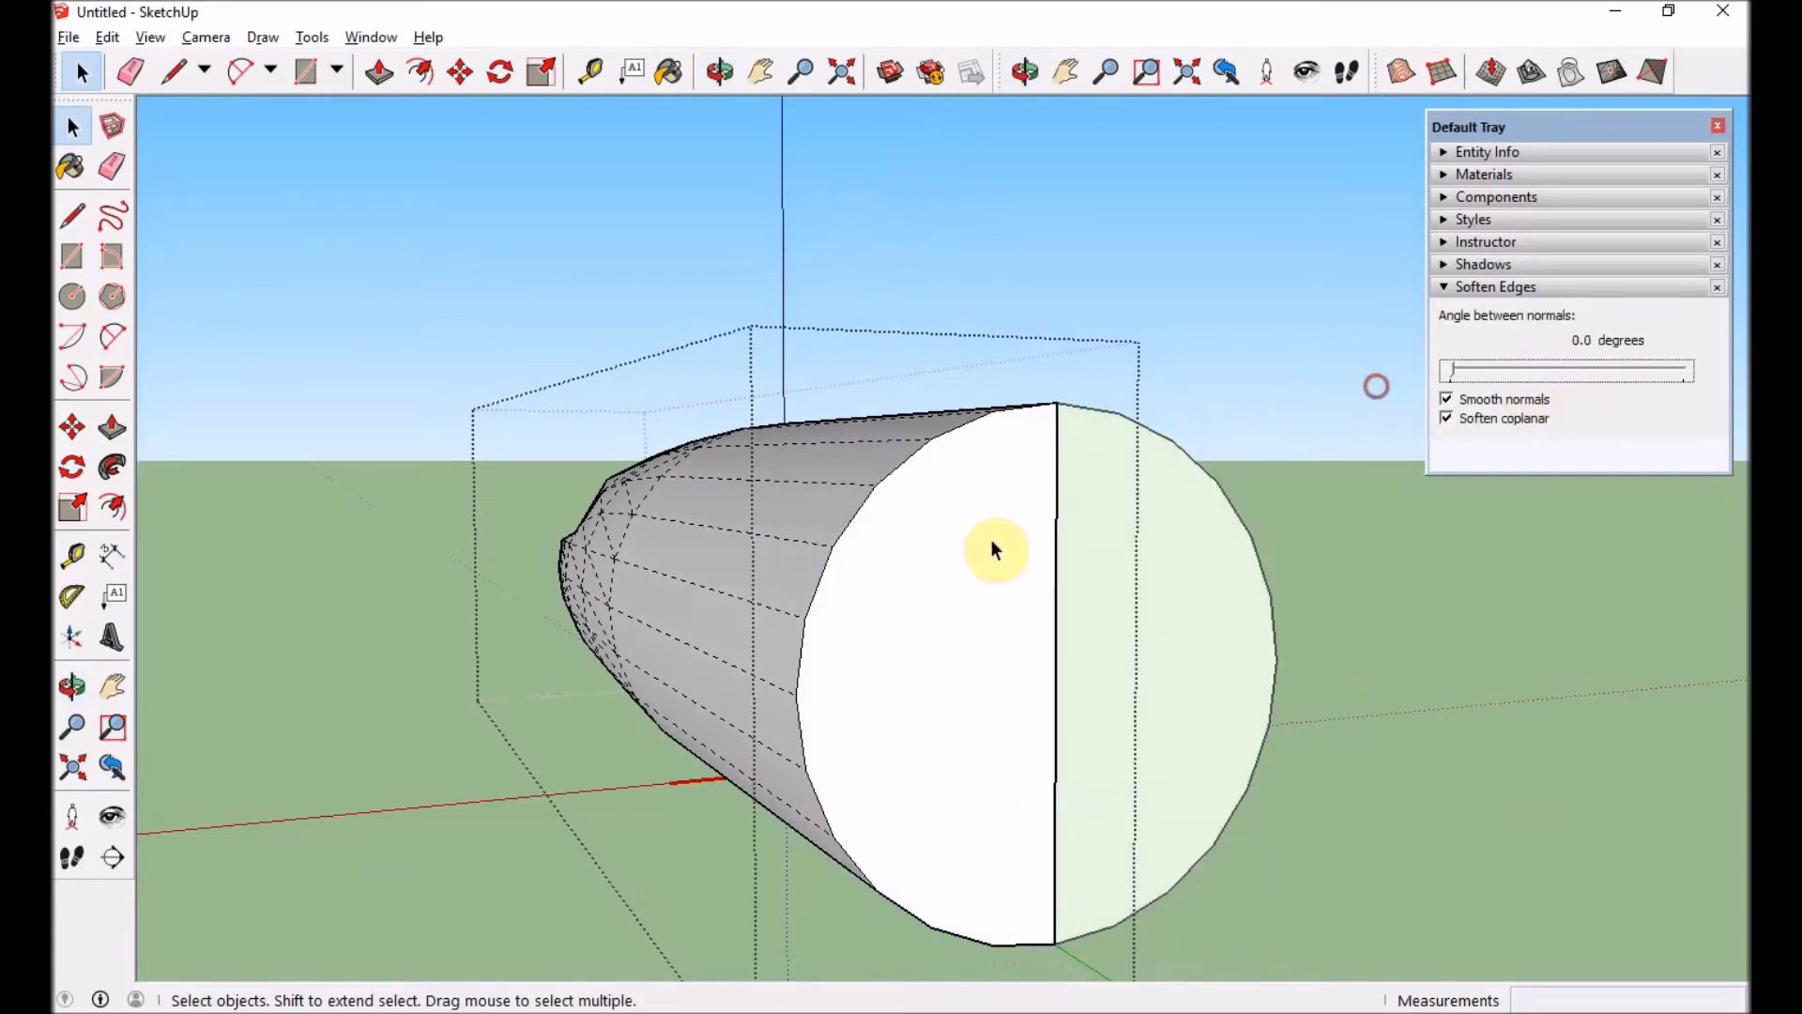
double_click(1037, 580)
drag(1010, 581, 1087, 582)
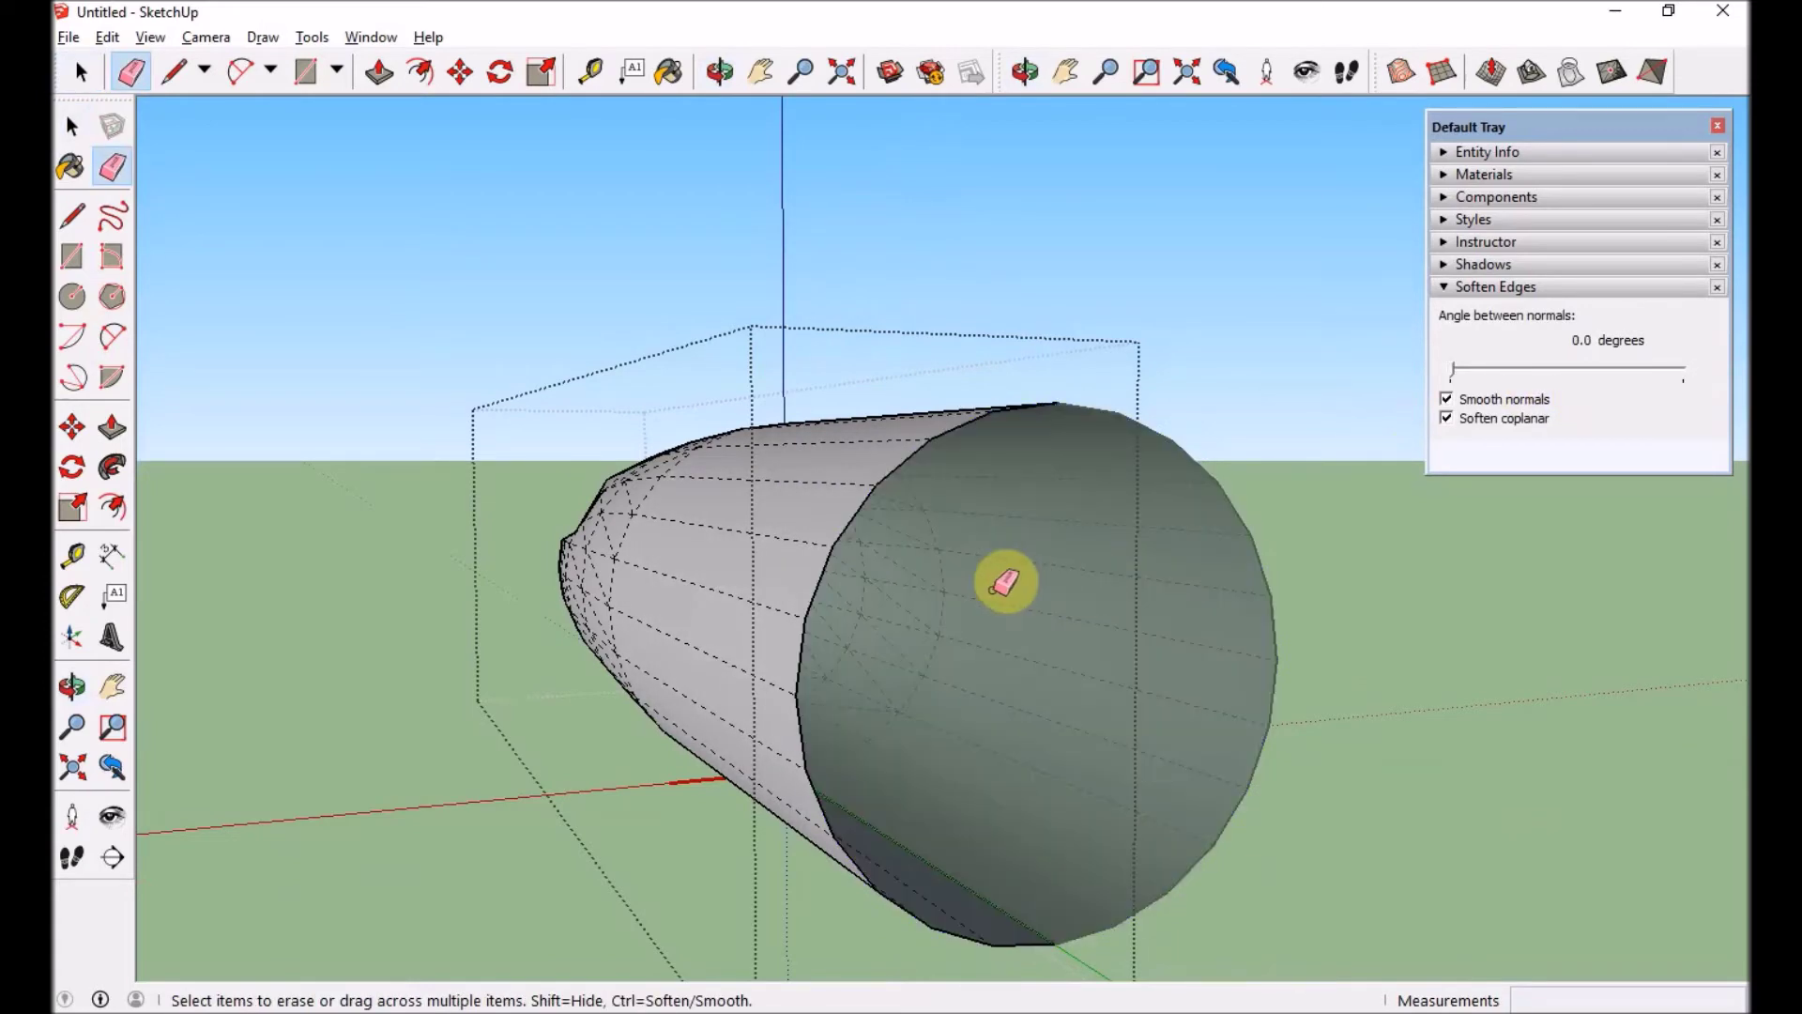
middle_drag(1002, 591, 1600, 603)
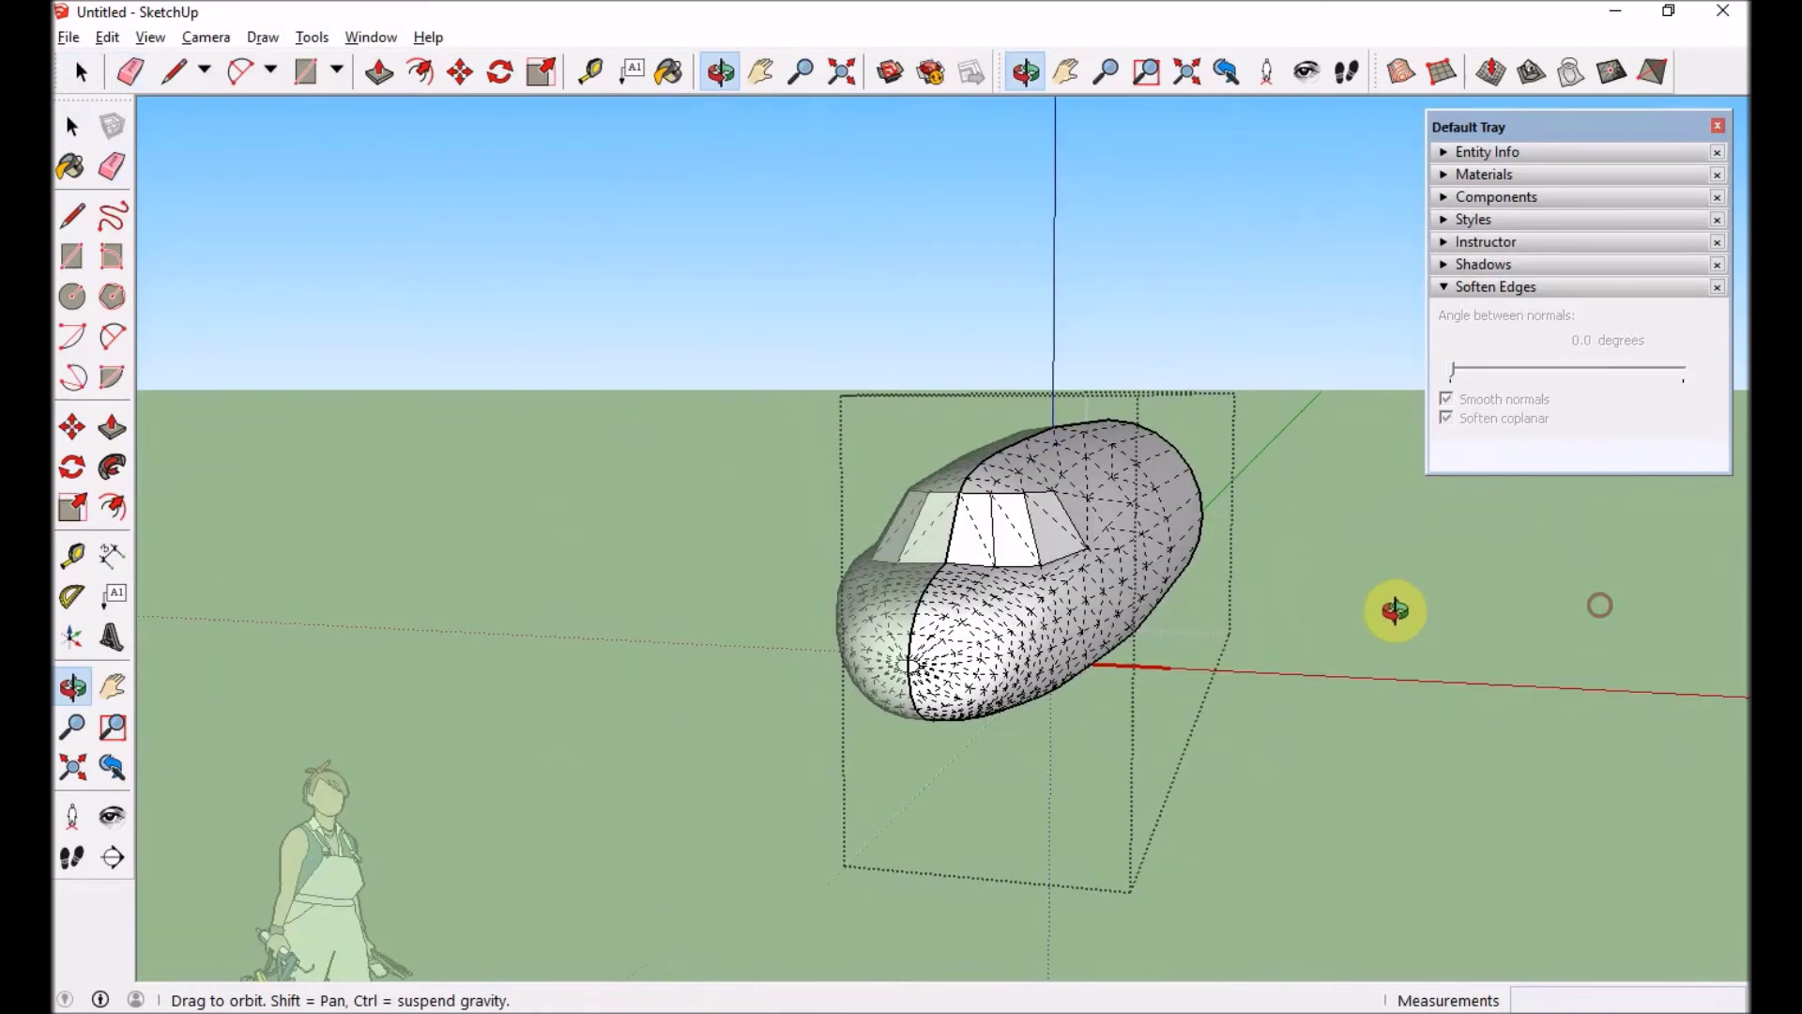
- Turn off the hidden geometry display and hide the seam along the body's mirror line
click(1390, 611)
key(alt+h)
middle_drag(1040, 574, 1035, 572)
drag(1035, 571, 1043, 513)
click(985, 605)
key(o)
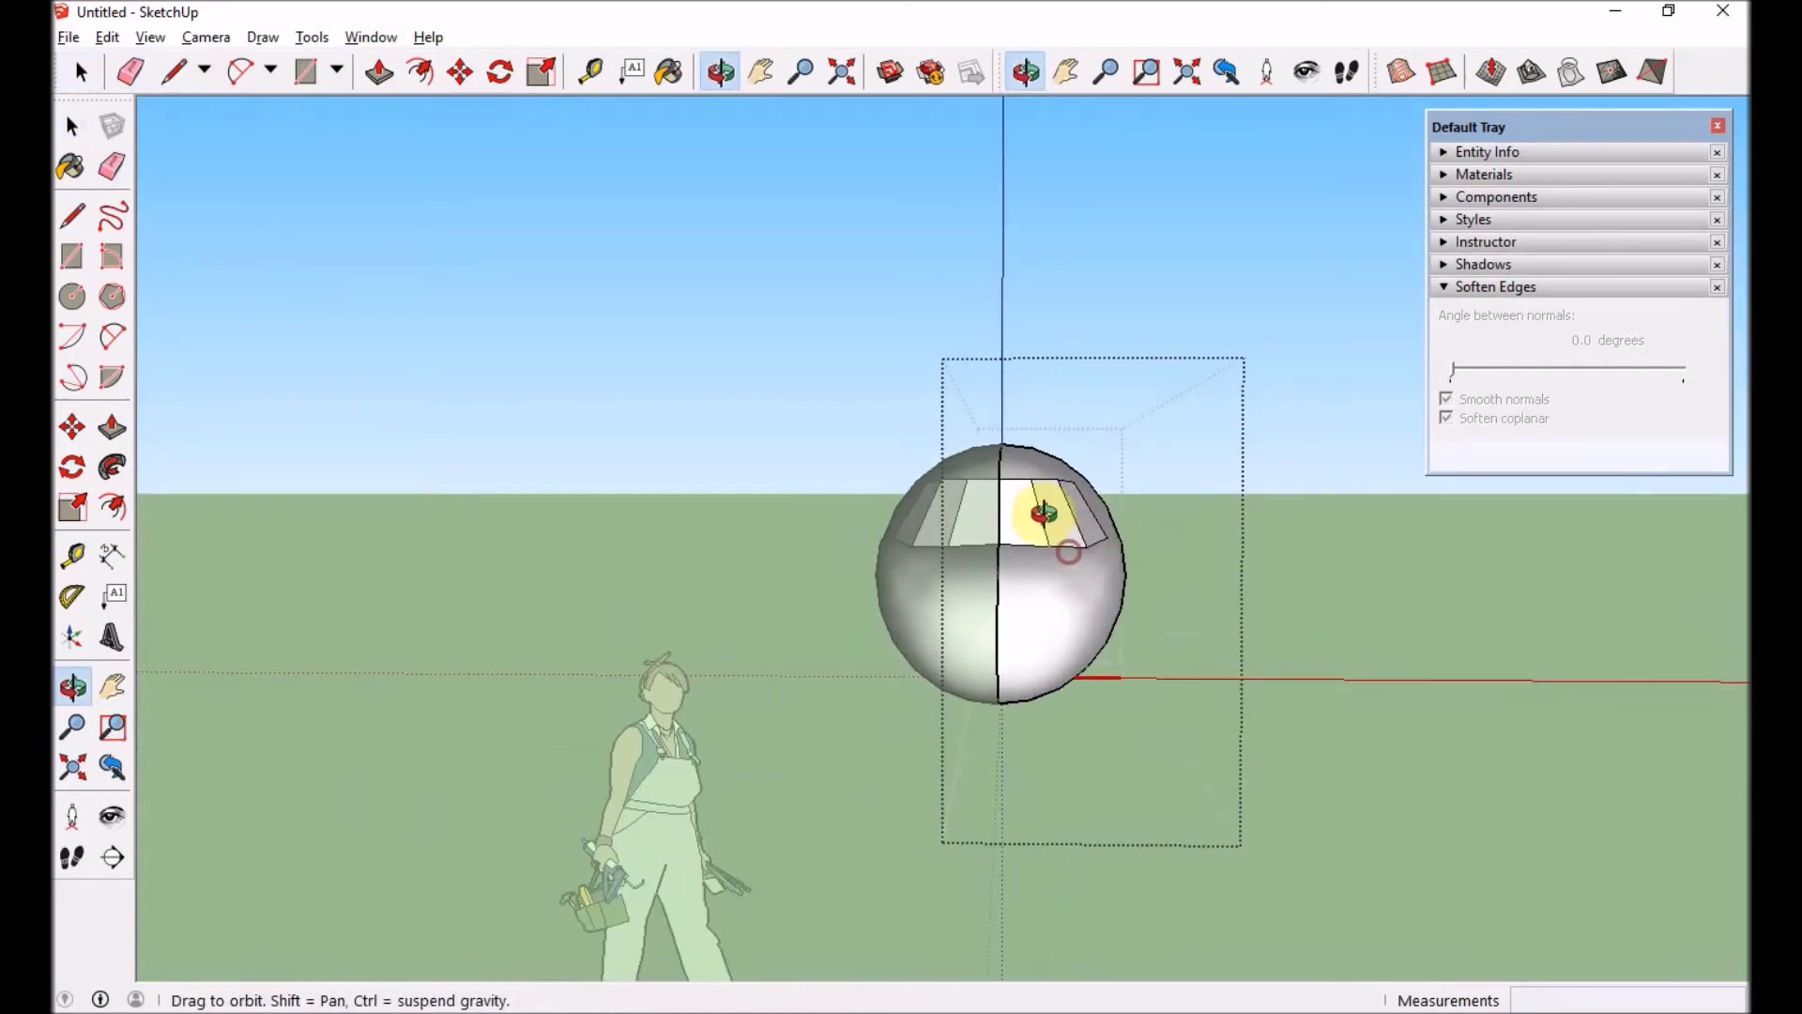
right_click(997, 623)
click(1068, 689)
key(o)
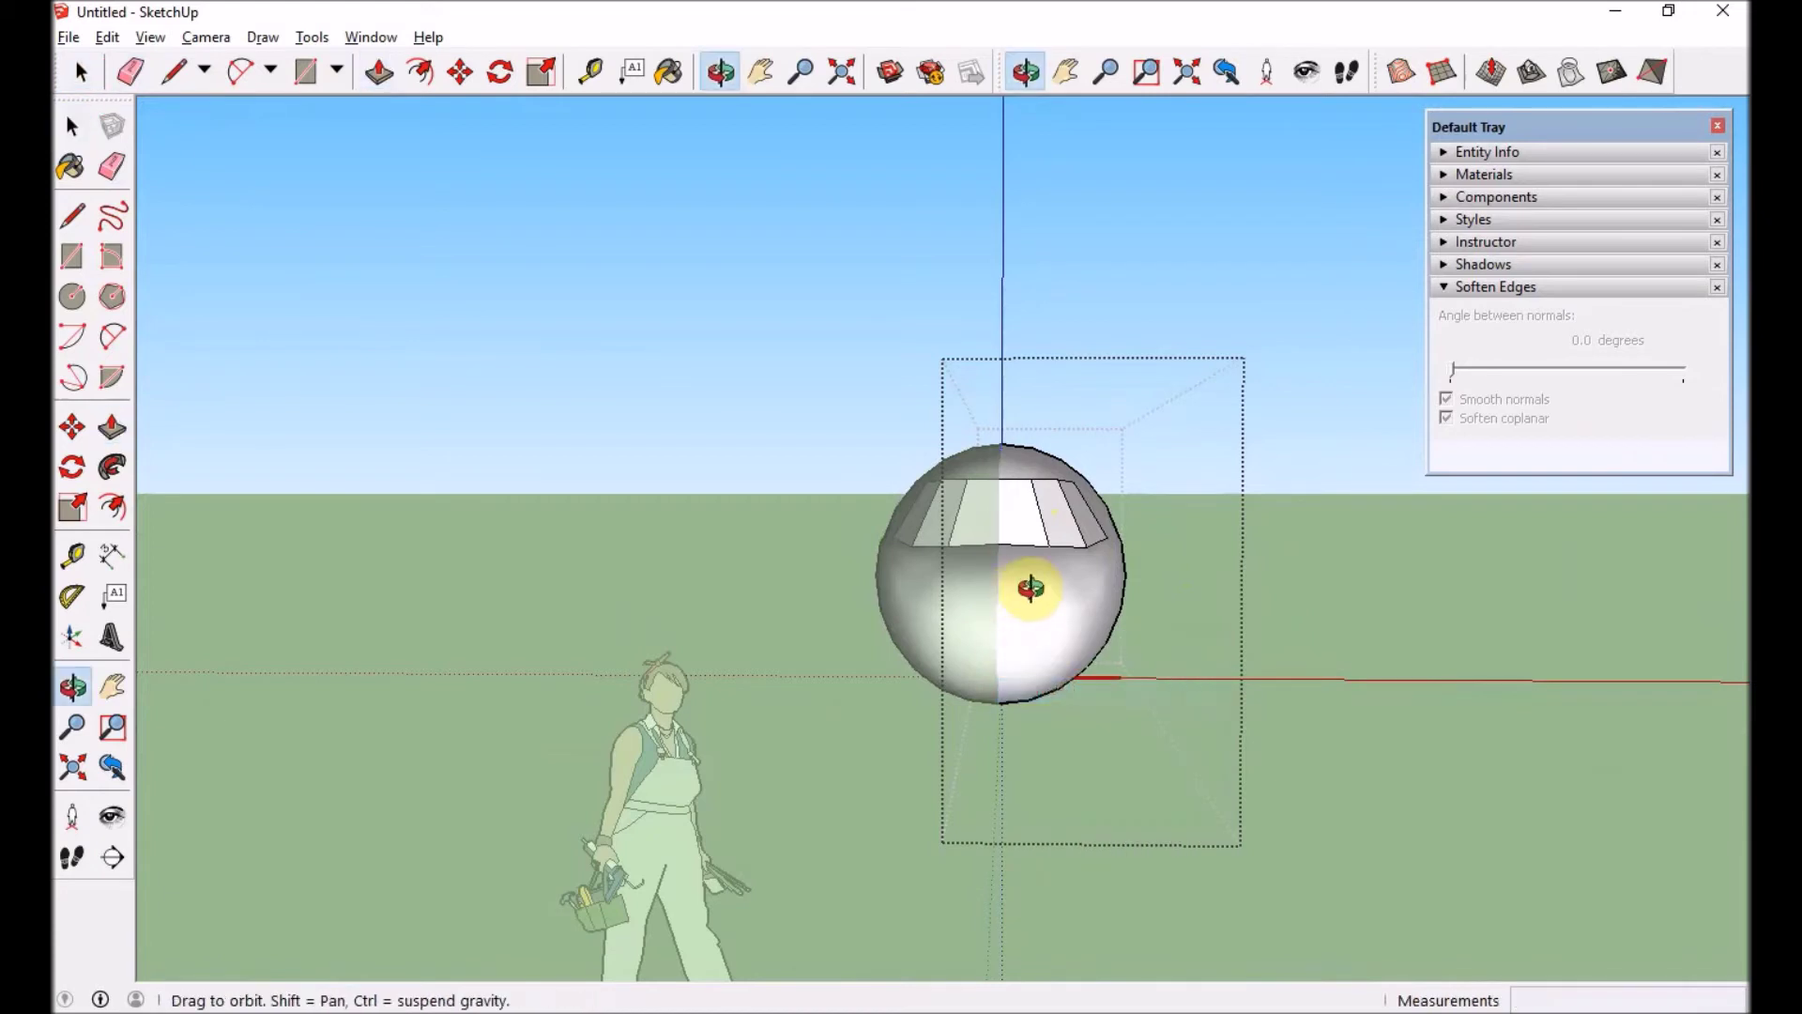
- Leave the component and examine the joined body and windshield from the side and above
key(space)
click(1417, 602)
key(o)
drag(1054, 604, 659, 802)
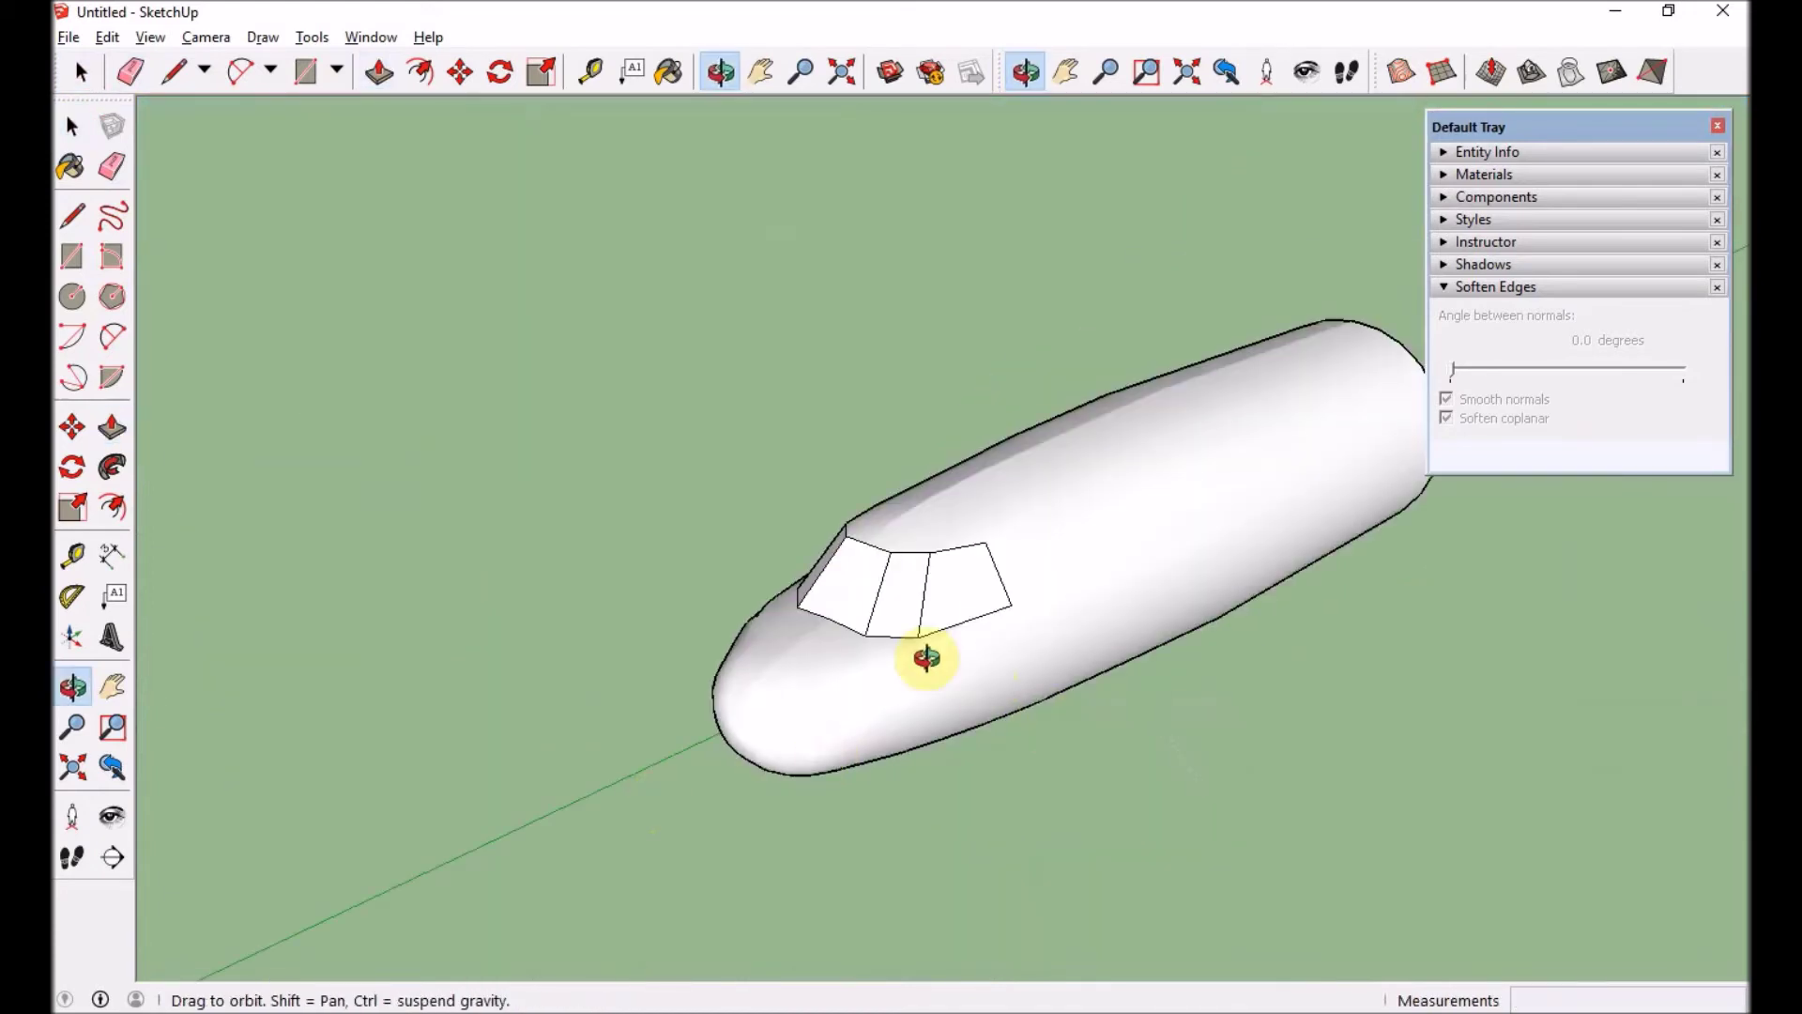
drag(926, 658, 1063, 693)
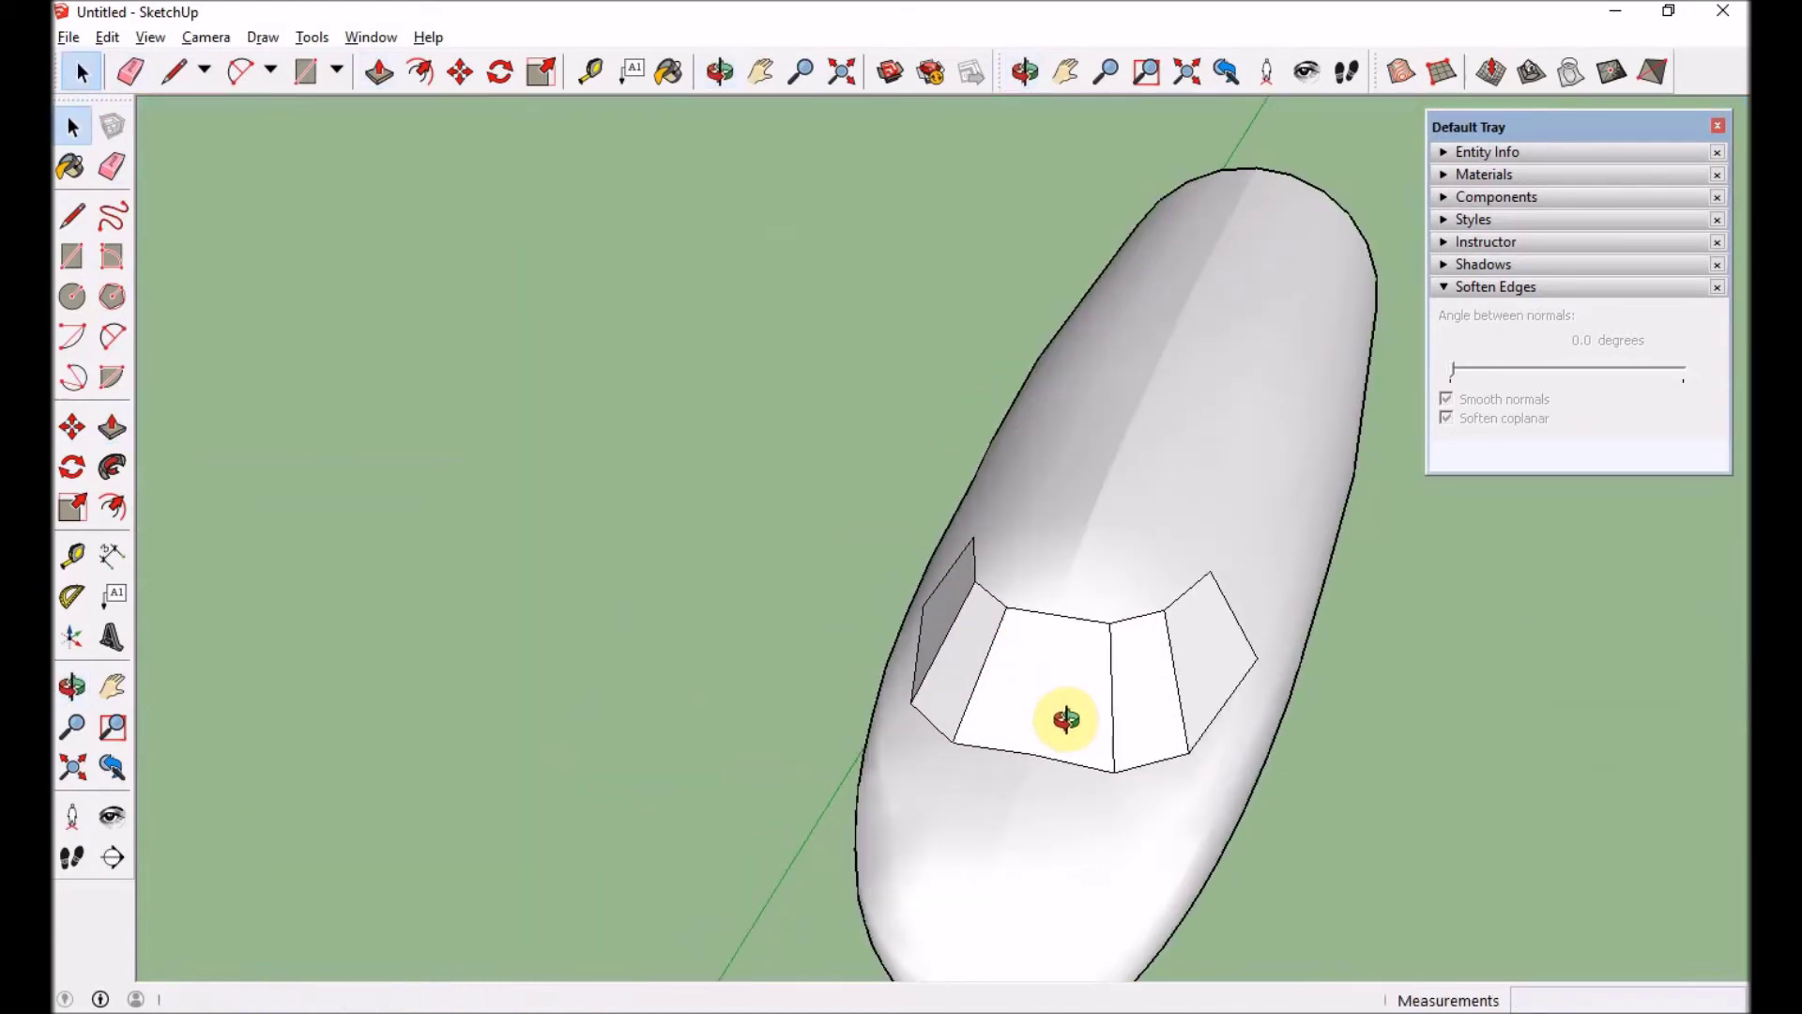
- Open the half-body component for editing, show hidden geometry and unhide the windshield's centre edge
double_click(1066, 719)
key(alt+h)
right_click(1039, 702)
click(1121, 766)
- Move the inner top corner of the windshield panel along the red axis to the endpoint on the mirror line
scroll(1150, 746, up, 4)
key(m)
click(1096, 532)
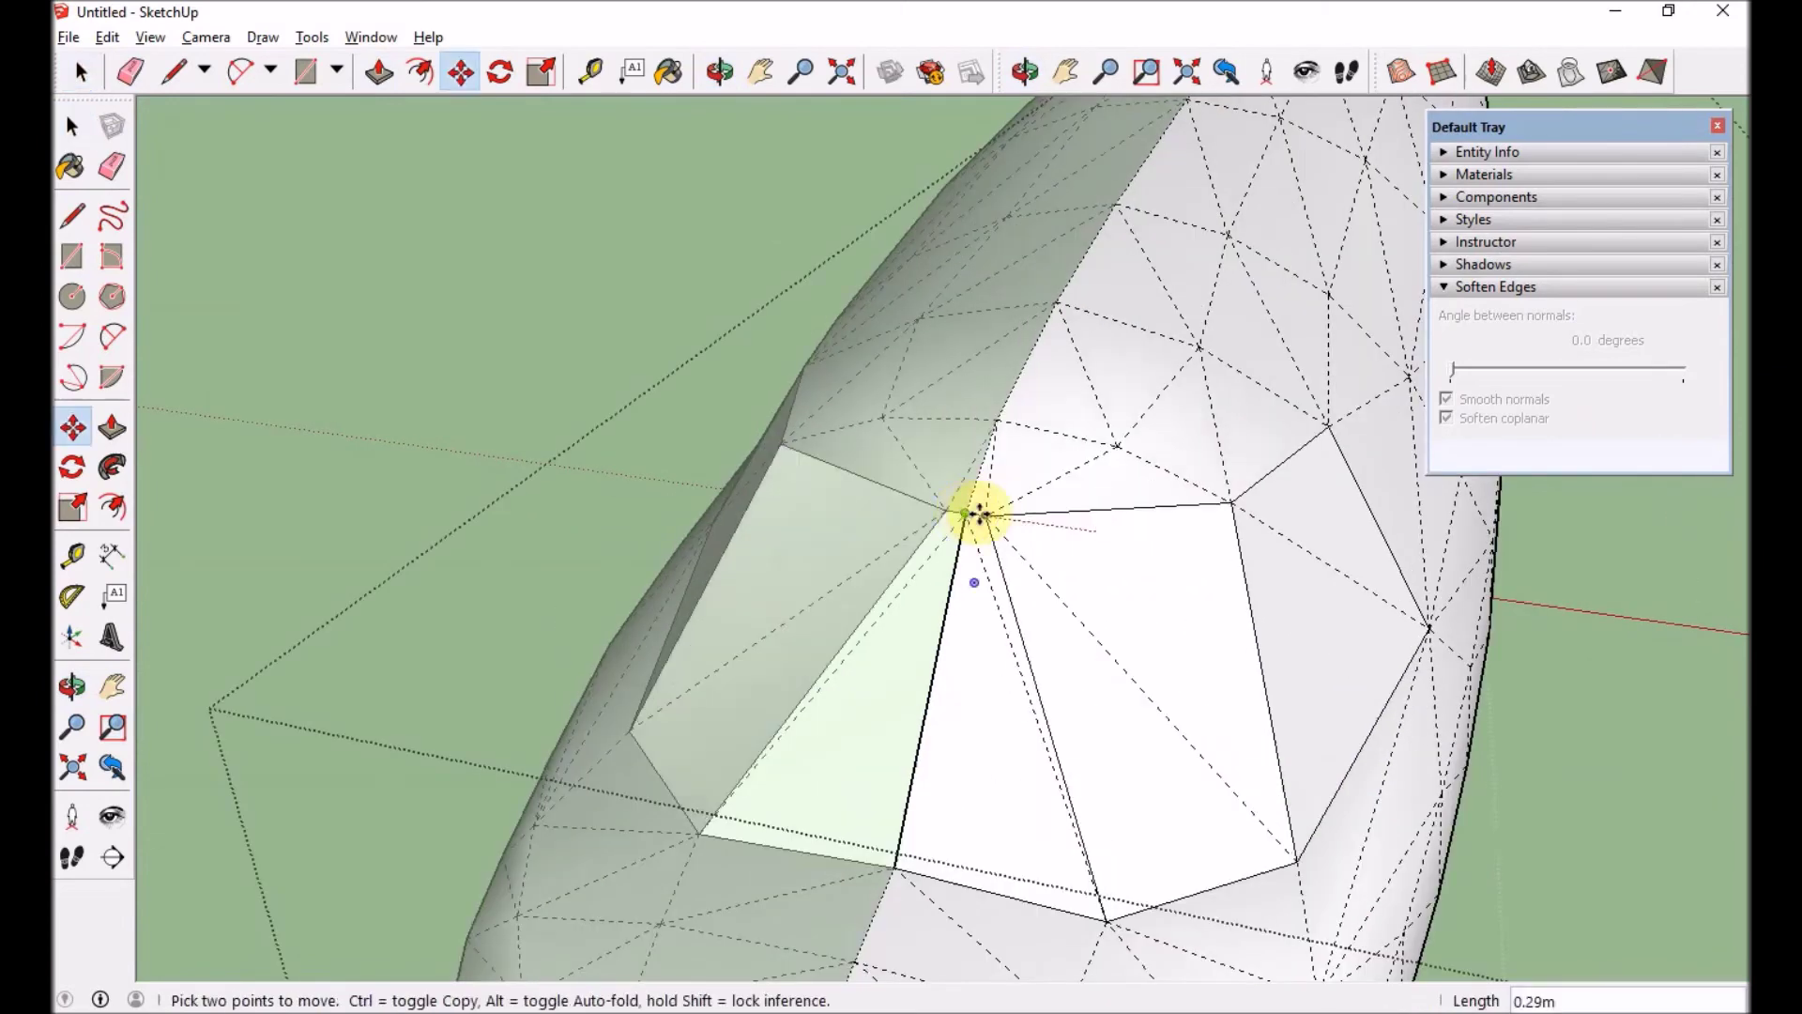
scroll(996, 515, up, 2)
scroll(933, 514, up, 4)
click(926, 516)
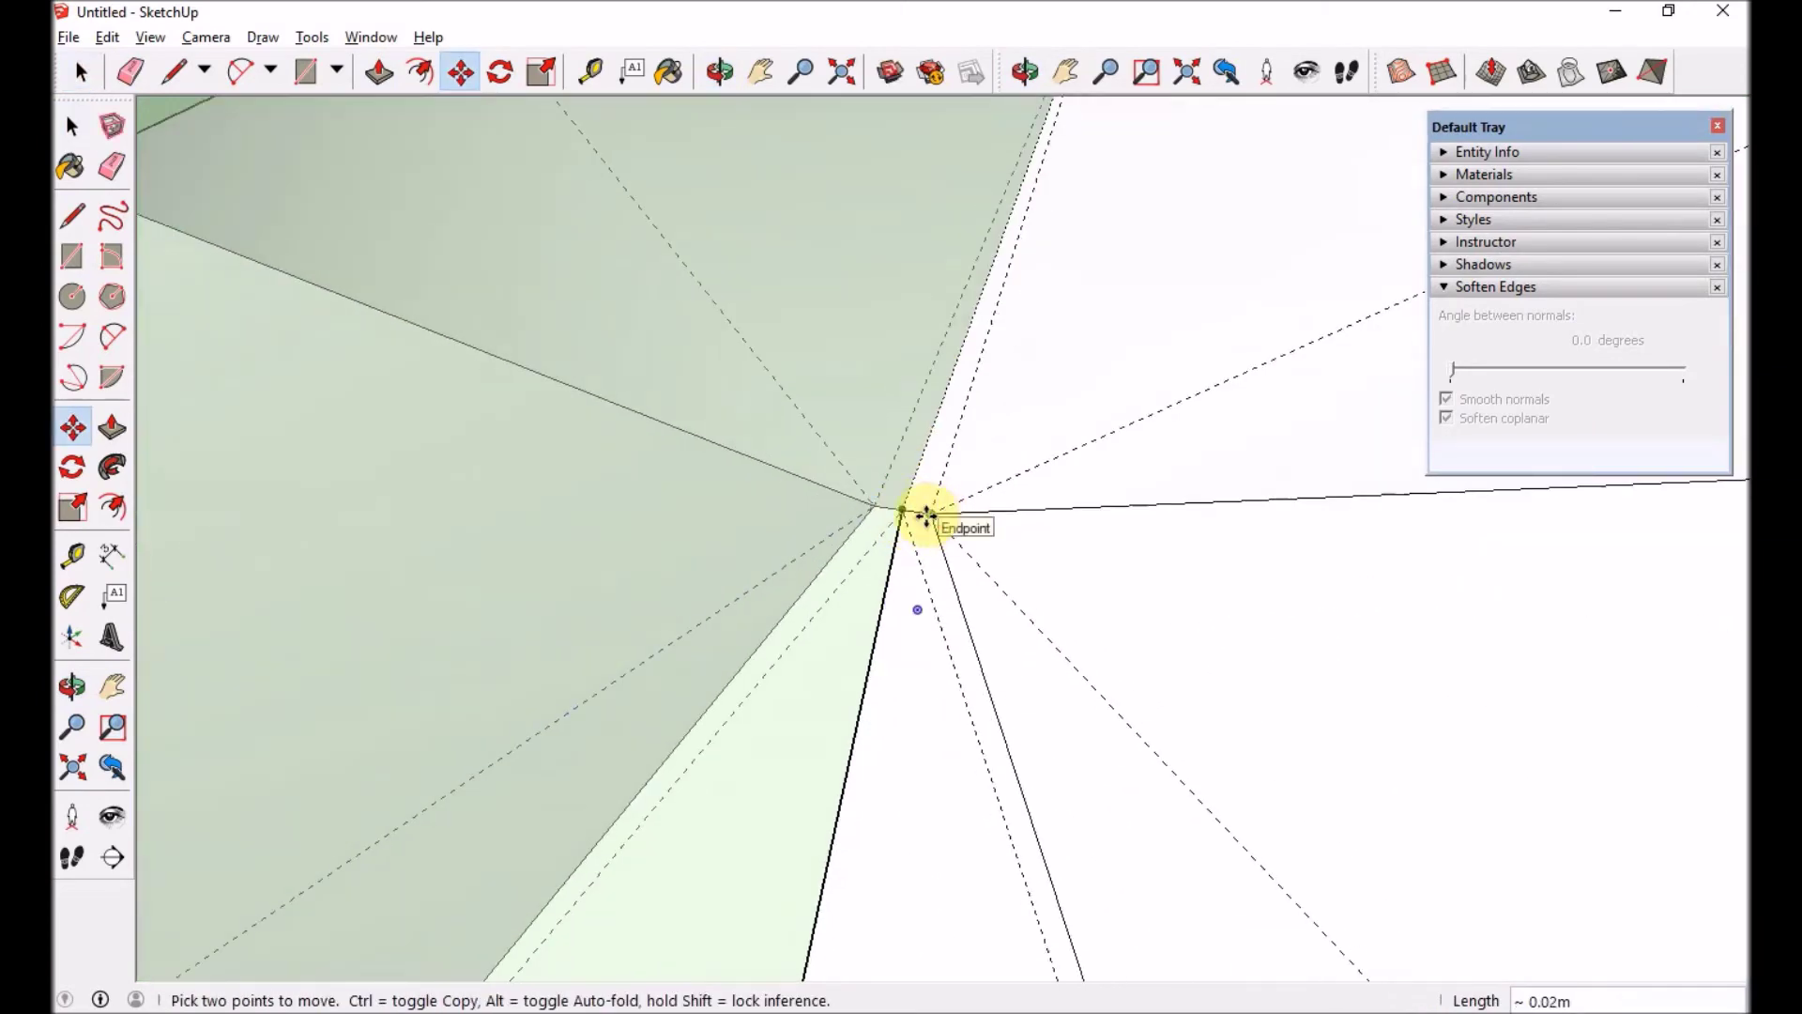
- Draw the windshield panel's top edge from the mirror-line corner toward its upper outer corner
key(l)
click(927, 514)
scroll(927, 514, down, 4)
click(929, 514)
click(1077, 448)
key(p)
middle_drag(1045, 942, 893, 635)
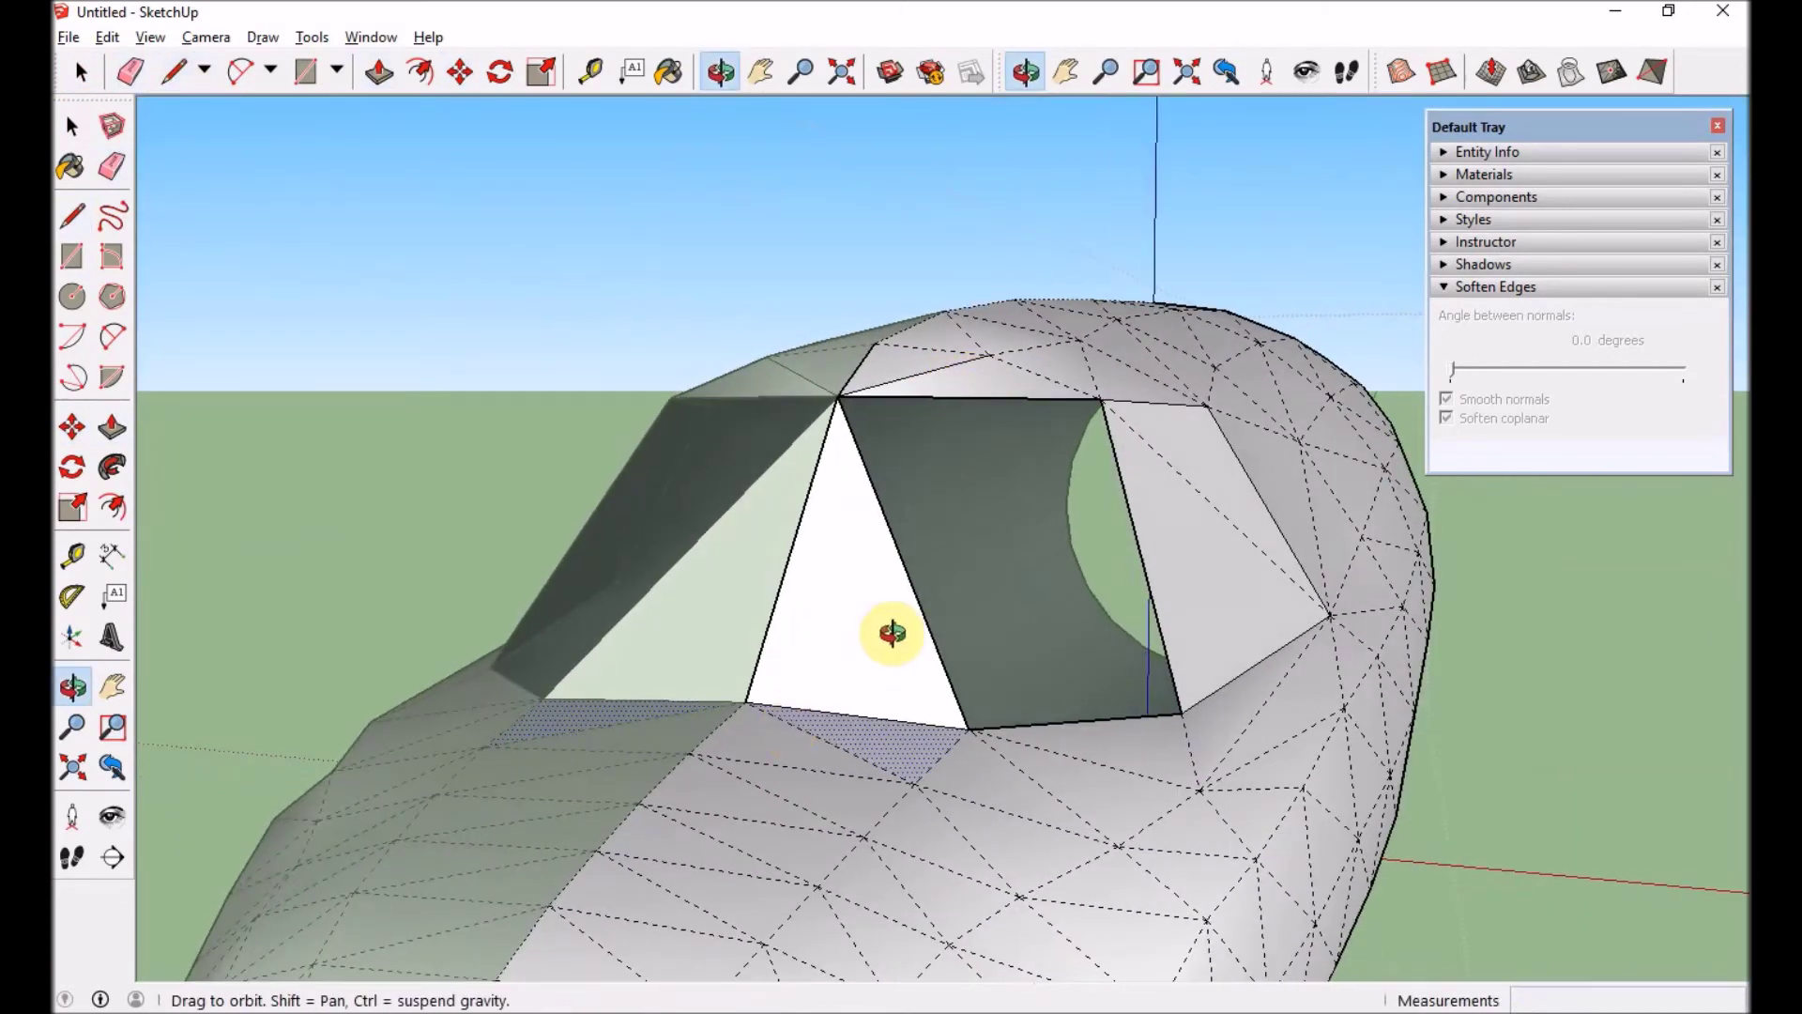
- Erase the inner divider of the windshield and move the panel's lower corner onto the side panel's lower corner
key(e)
click(930, 638)
key(m)
click(969, 729)
click(1182, 710)
key(space)
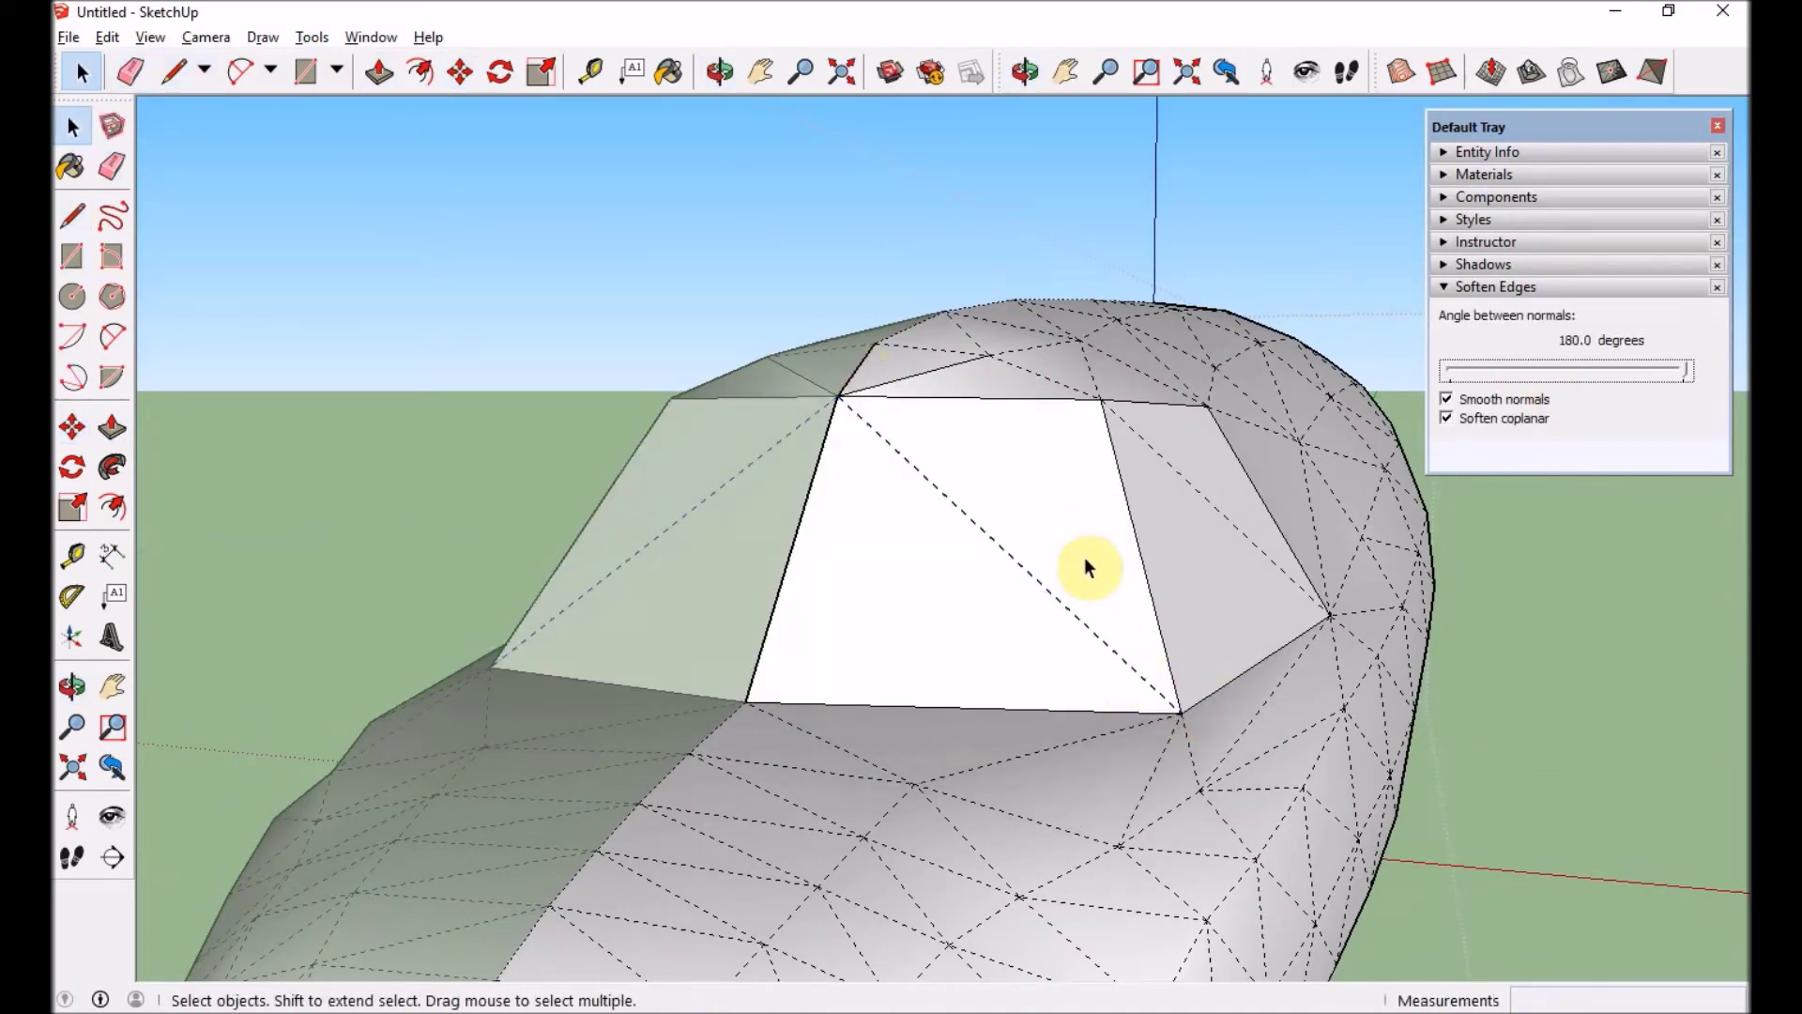
- Soften the windshield's internal edges with a 180 degree angle and select the front panel with its bounding edges
drag(1612, 374, 1685, 372)
scroll(909, 491, down, 5)
middle_drag(909, 490, 643, 483)
scroll(644, 482, up, 5)
double_click(648, 488)
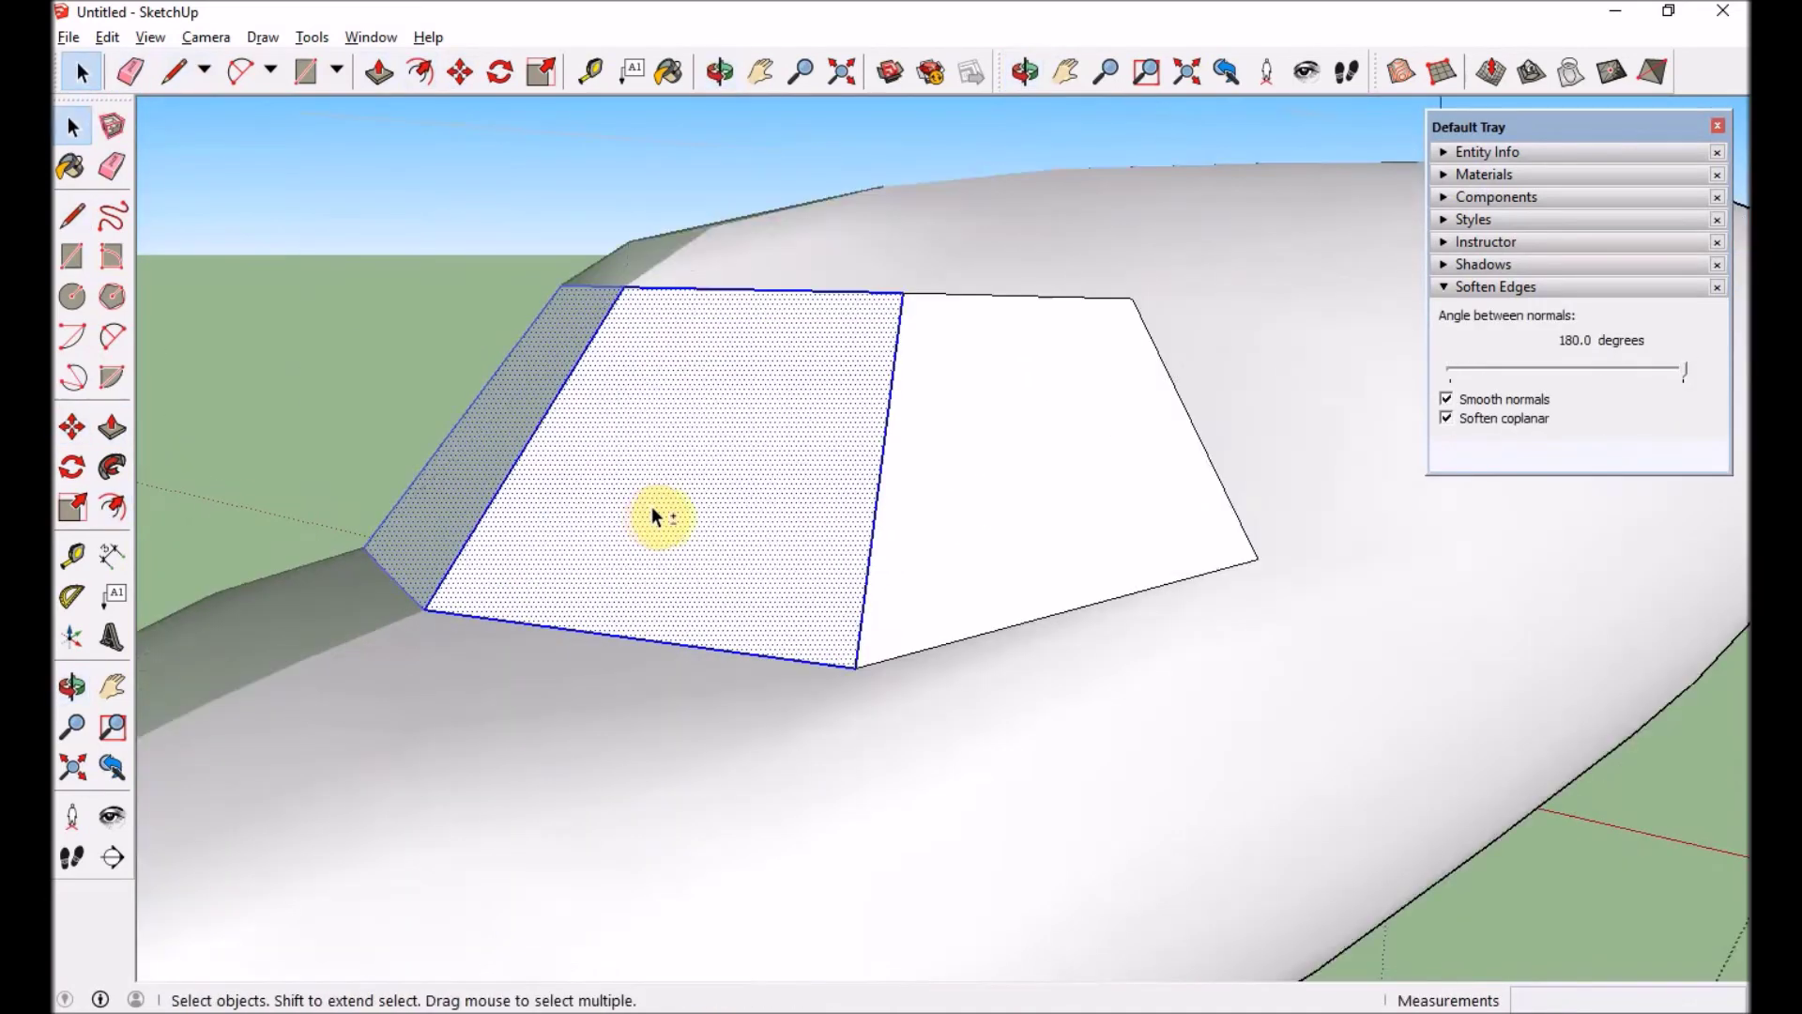
- Show hidden geometry and select the nose mesh ahead of the windshield from the top view
key(alt+h)
key(l)
key(f)
key(space)
scroll(950, 575, down, 6)
middle_drag(1067, 567, 638, 554)
drag(516, 393, 648, 427)
scroll(558, 454, up, 2)
middle_drag(575, 456, 378, 877)
key(ctrl+t)
scroll(615, 490, down, 2)
scroll(202, 545, up, 3)
drag(524, 593, 749, 725)
middle_drag(825, 647, 937, 662)
drag(667, 570, 853, 758)
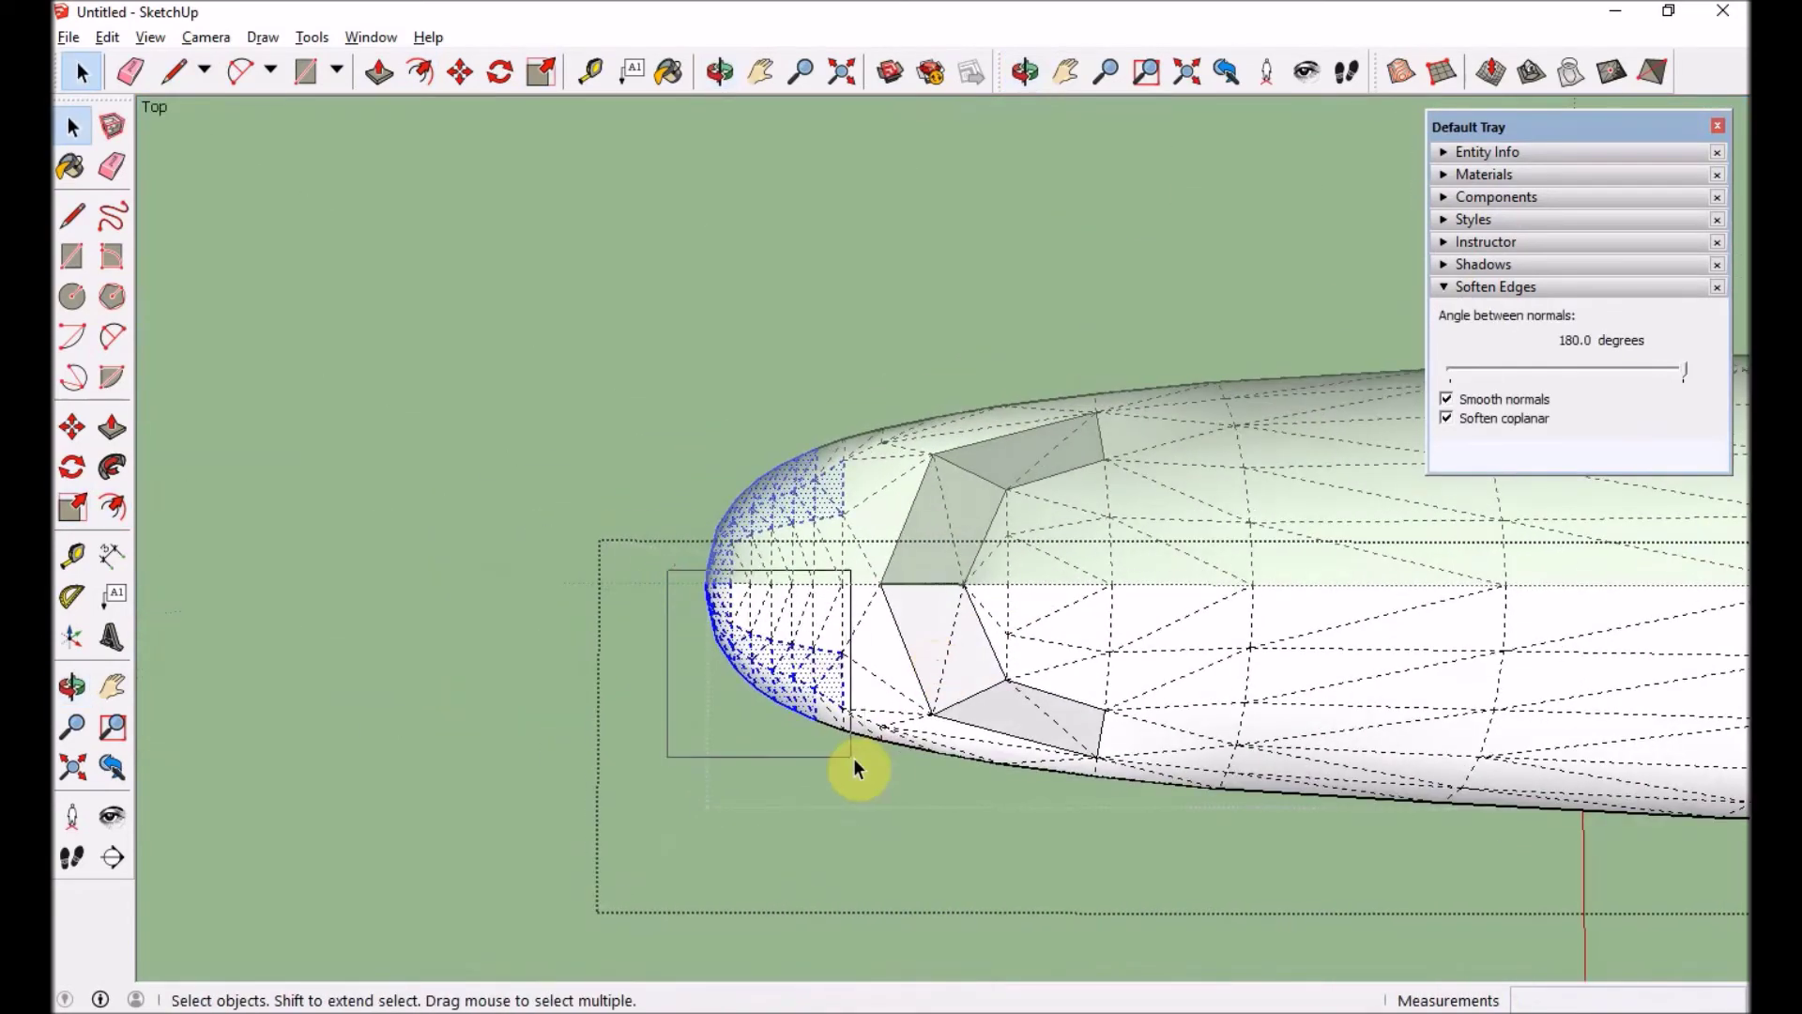
- Close the open rear end with a vertical line along the mirror plane and extrude the rear face into a tail section
middle_drag(680, 571, 1047, 509)
click(1007, 432)
click(1007, 671)
middle_drag(1007, 672, 1030, 644)
key(p)
click(804, 628)
click(1061, 627)
key(s)
click(959, 421)
- Extrude another tail section and scale its end face by 0.9
middle_drag(959, 421, 700, 611)
key(p)
click(896, 714)
key(s)
click(938, 692)
text(.9)
key(Return)
- Scale the tail's end face by 0.8, and again by 0.8 along the green direction
middle_drag(937, 694, 1637, 684)
middle_drag(1064, 770, 893, 731)
key(s)
click(913, 431)
text(.8)
key(Return)
drag(893, 731, 871, 524)
text(.8)
key(Return)
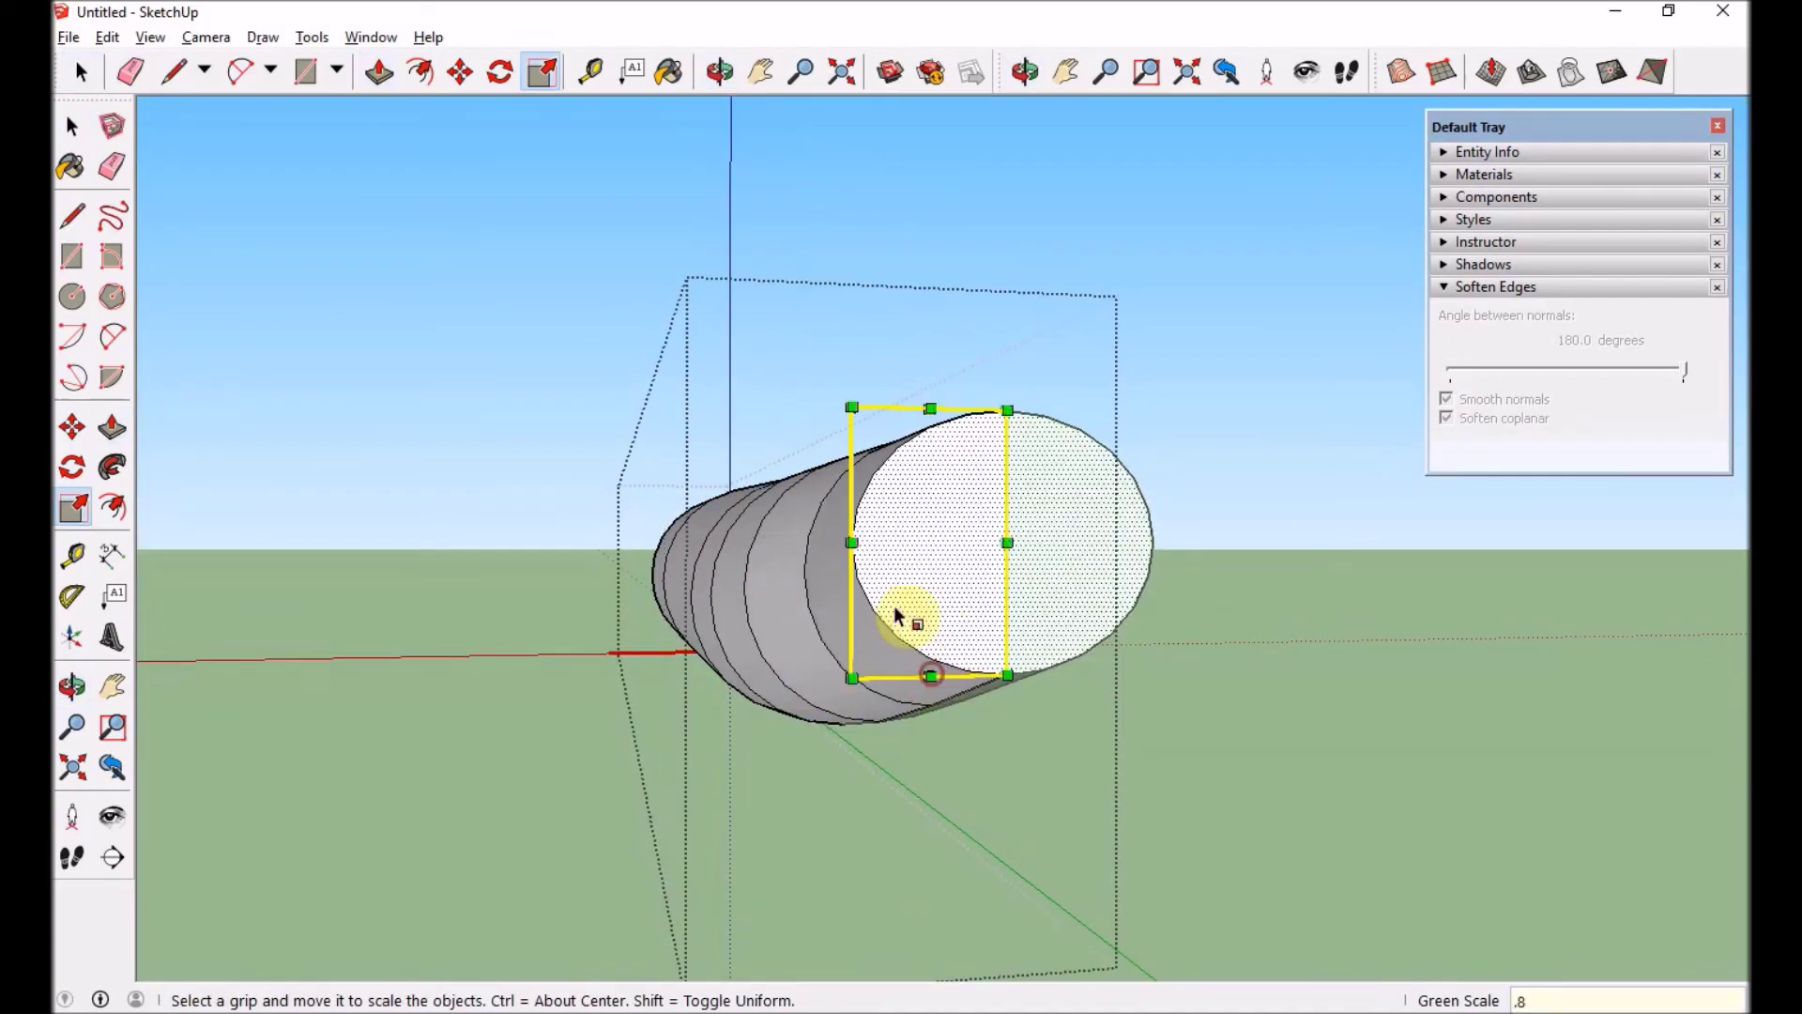
- Extrude a further section from the tail's end face and scale the new end face by 0.8
middle_drag(898, 616, 849, 516)
key(p)
click(849, 516)
click(981, 525)
key(s)
click(1050, 616)
middle_drag(1050, 616, 503, 582)
click(1010, 455)
text(.8)
key(Return)
- Shrink the tail's last end face about its centre and move it about 0.04 m
middle_drag(1010, 454, 886, 559)
scroll(1164, 478, up, 3)
key(space)
shift+click(1139, 495)
click(886, 560)
key(s)
click(912, 657)
ctrl+drag(937, 908, 944, 793)
key(m)
click(944, 646)
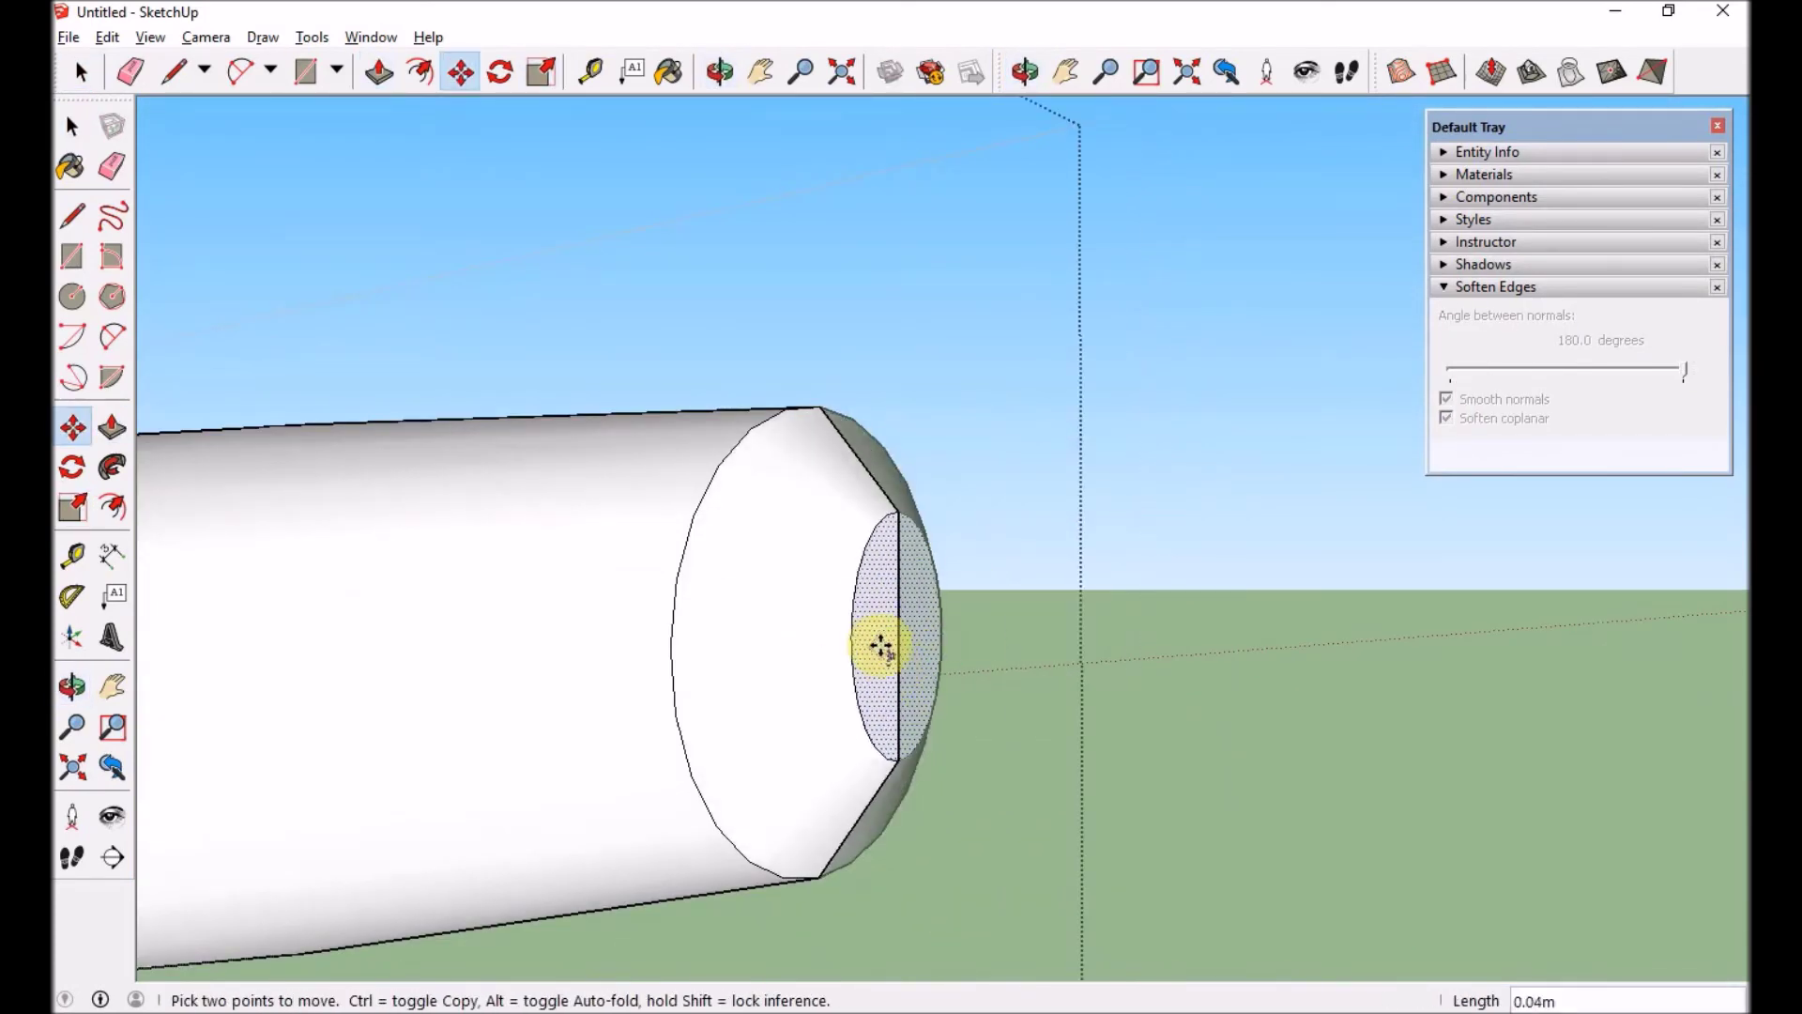
click(881, 648)
key(space)
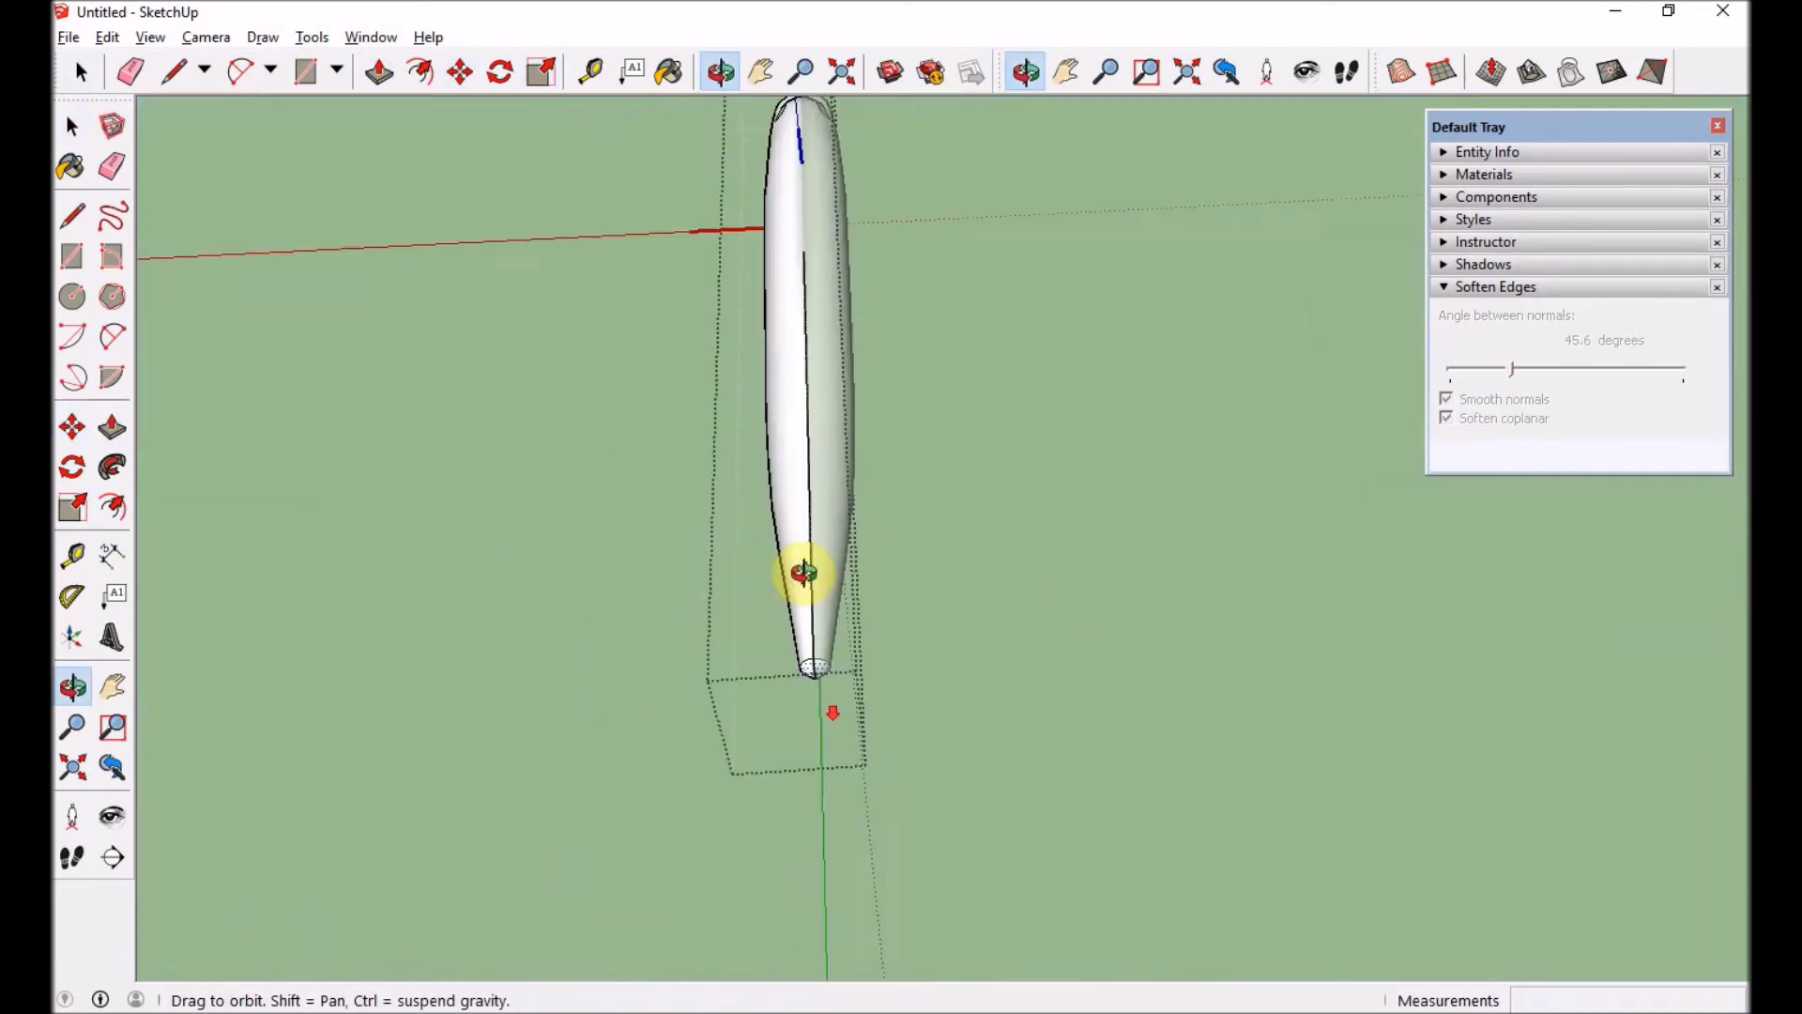
- Hide the seam edges along the mirror line under the tail and leave the component
shift+click(939, 376)
middle_drag(805, 572, 877, 202)
drag(875, 197, 905, 820)
key(Delete)
scroll(902, 826, up, 5)
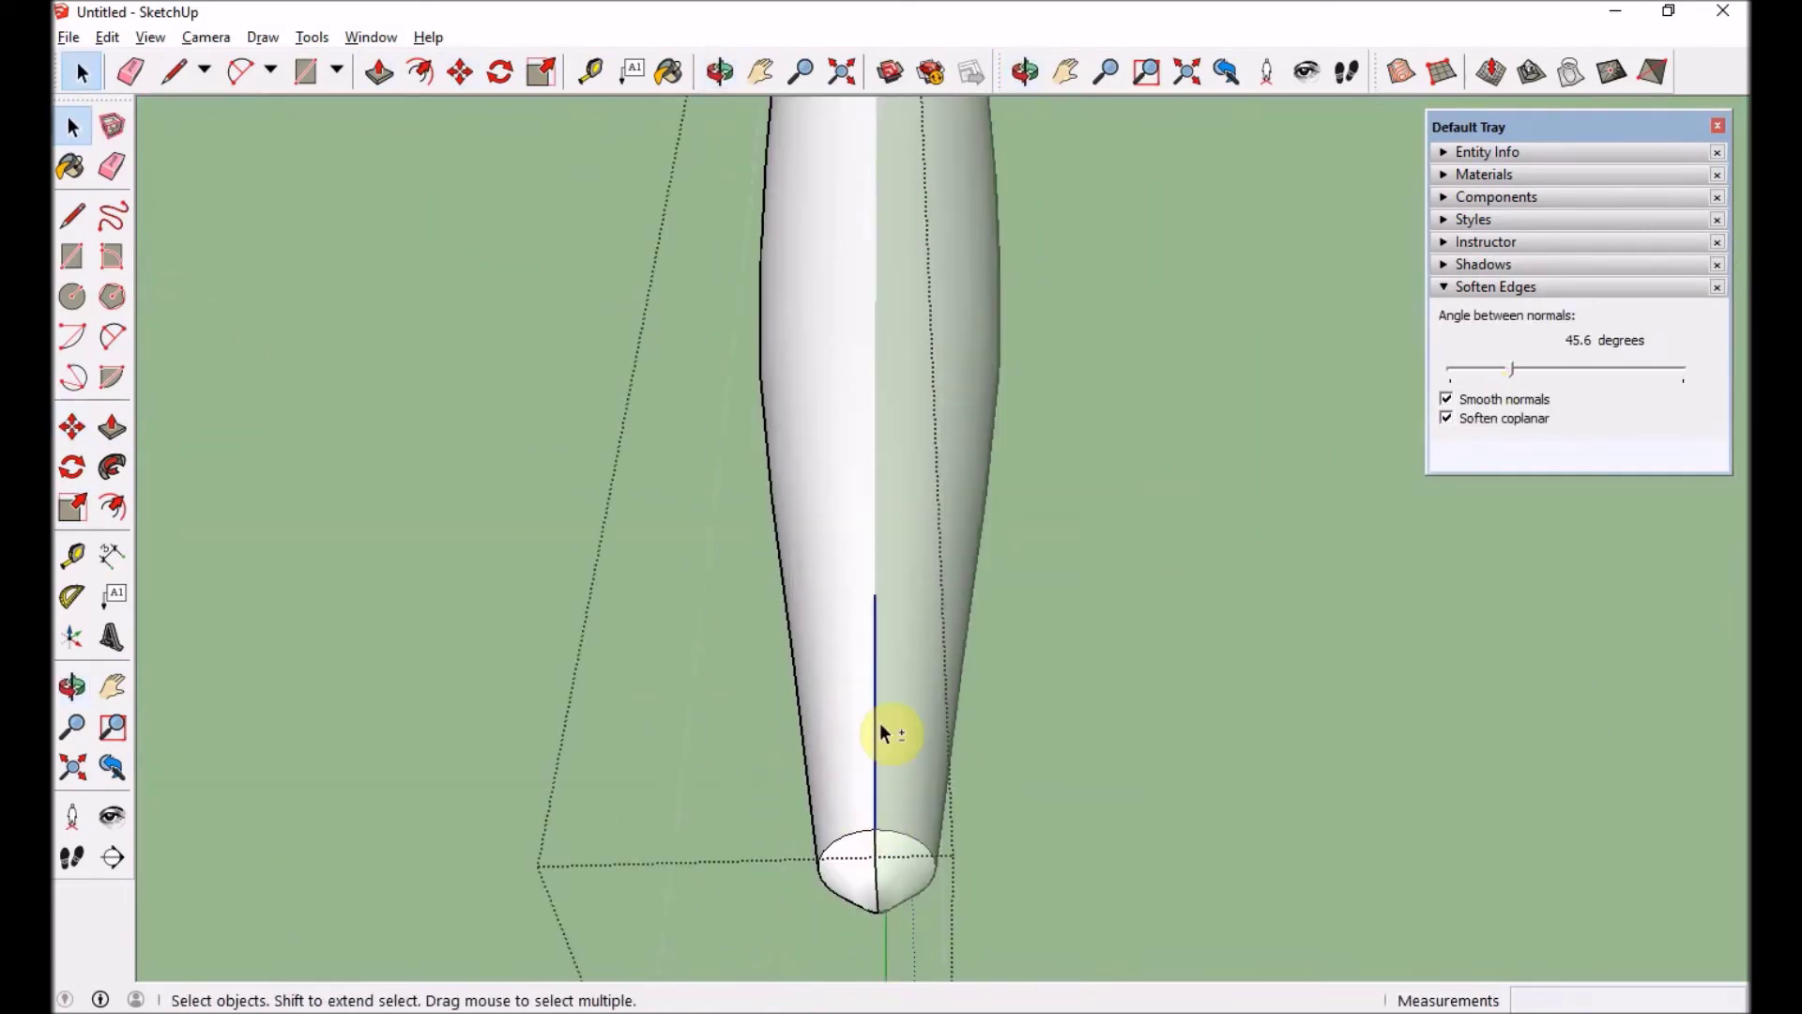
middle_drag(890, 910, 1079, 323)
click(1094, 319)
middle_drag(1162, 627, 739, 639)
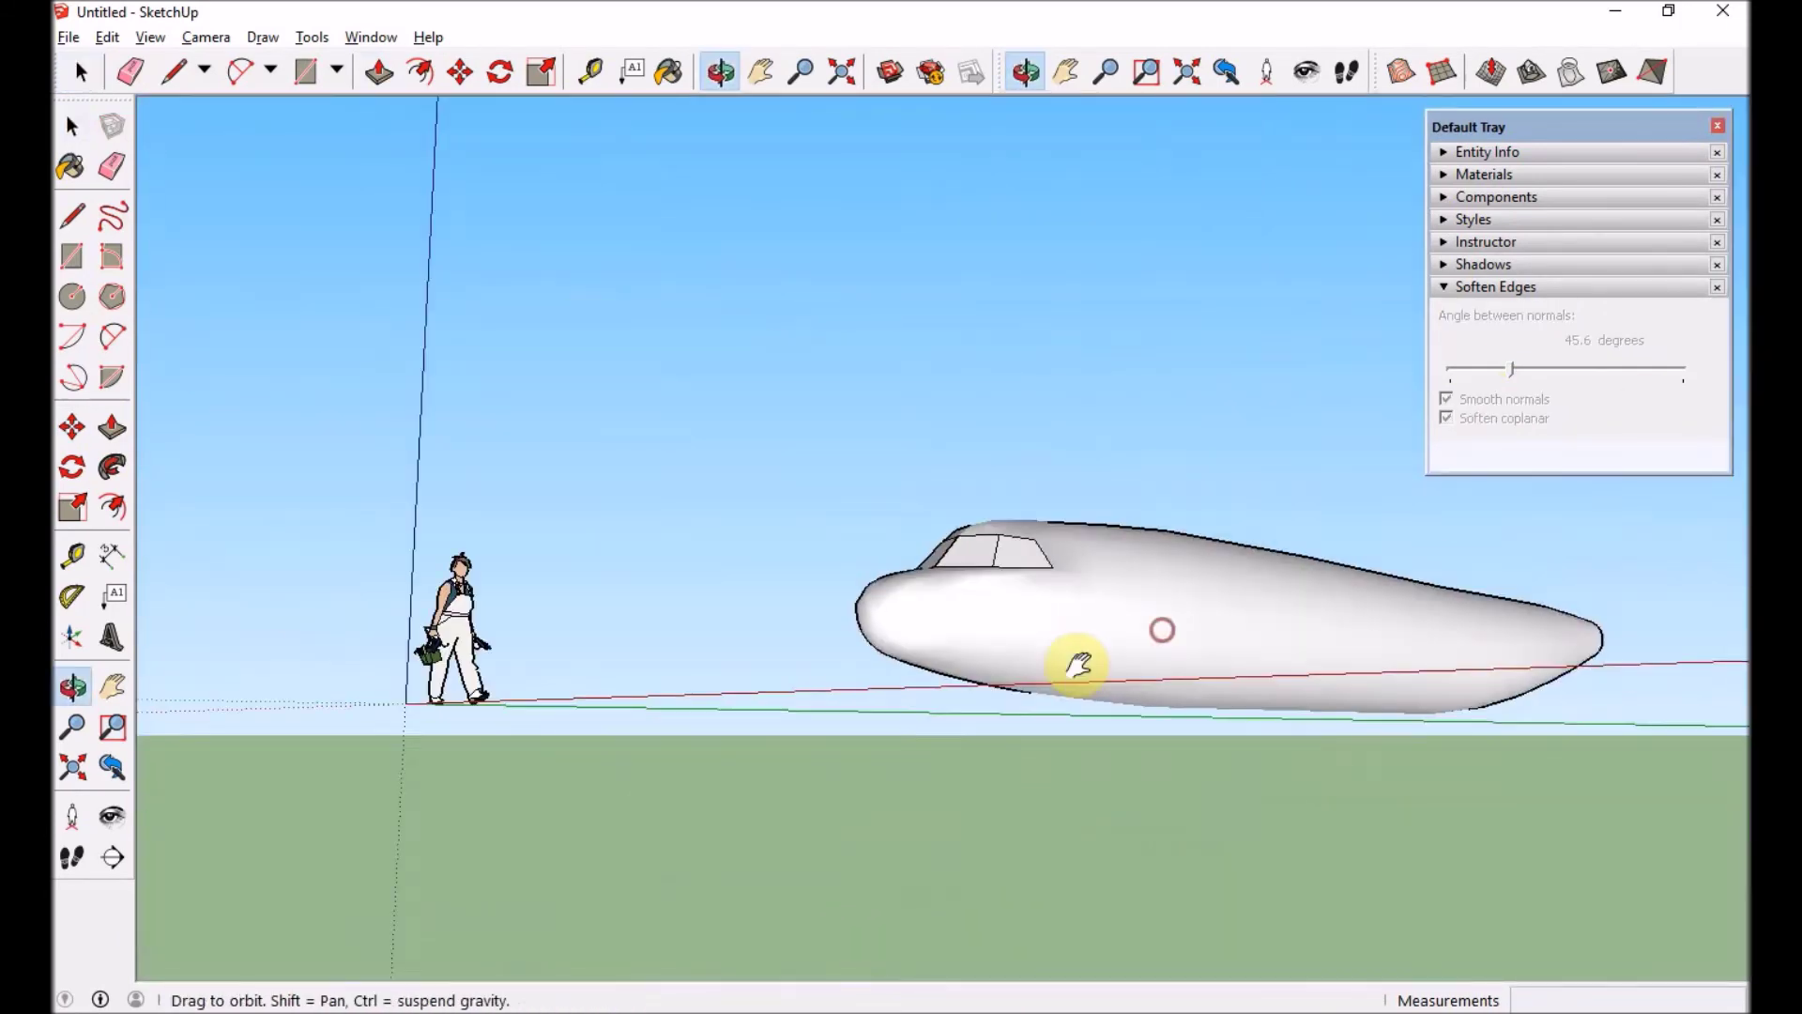
- Scale the nose mesh inside the half-body component slightly shorter along the fuselage
scroll(470, 711, up, 3)
key(m)
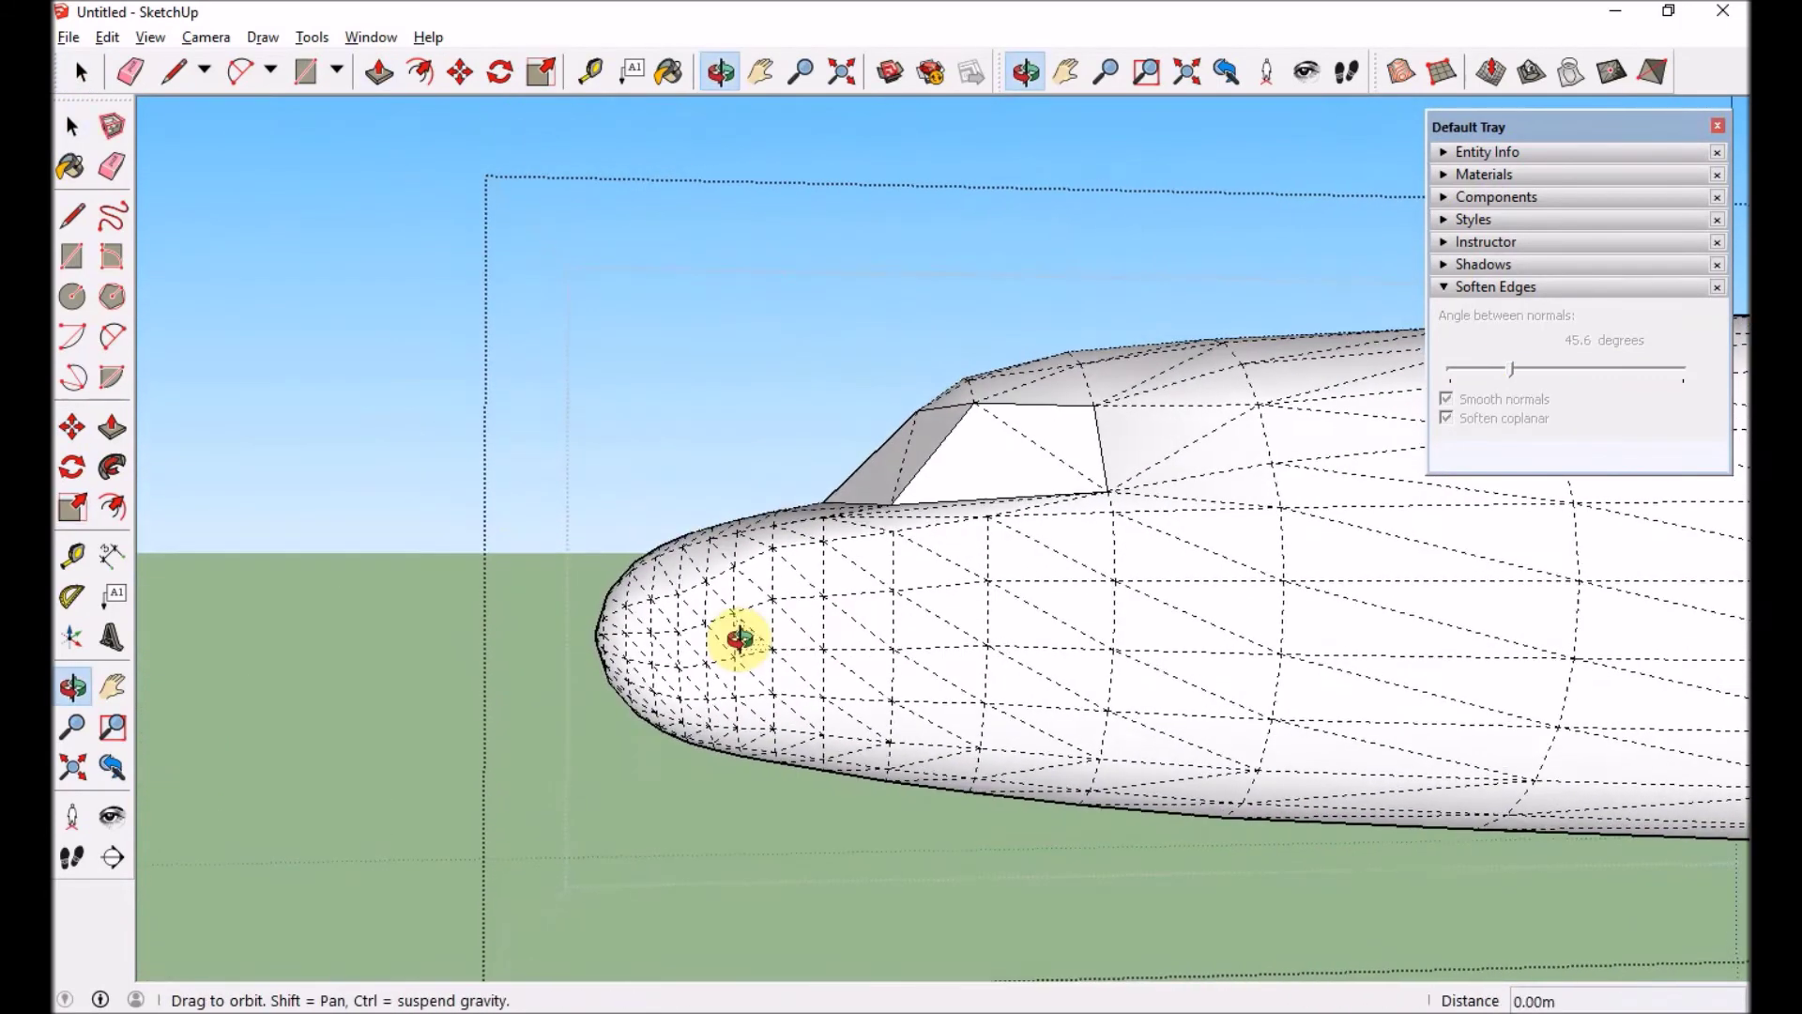
key(s)
drag(704, 632, 728, 632)
scroll(728, 632, down, 2)
middle_drag(729, 631, 909, 622)
scroll(876, 625, down, 3)
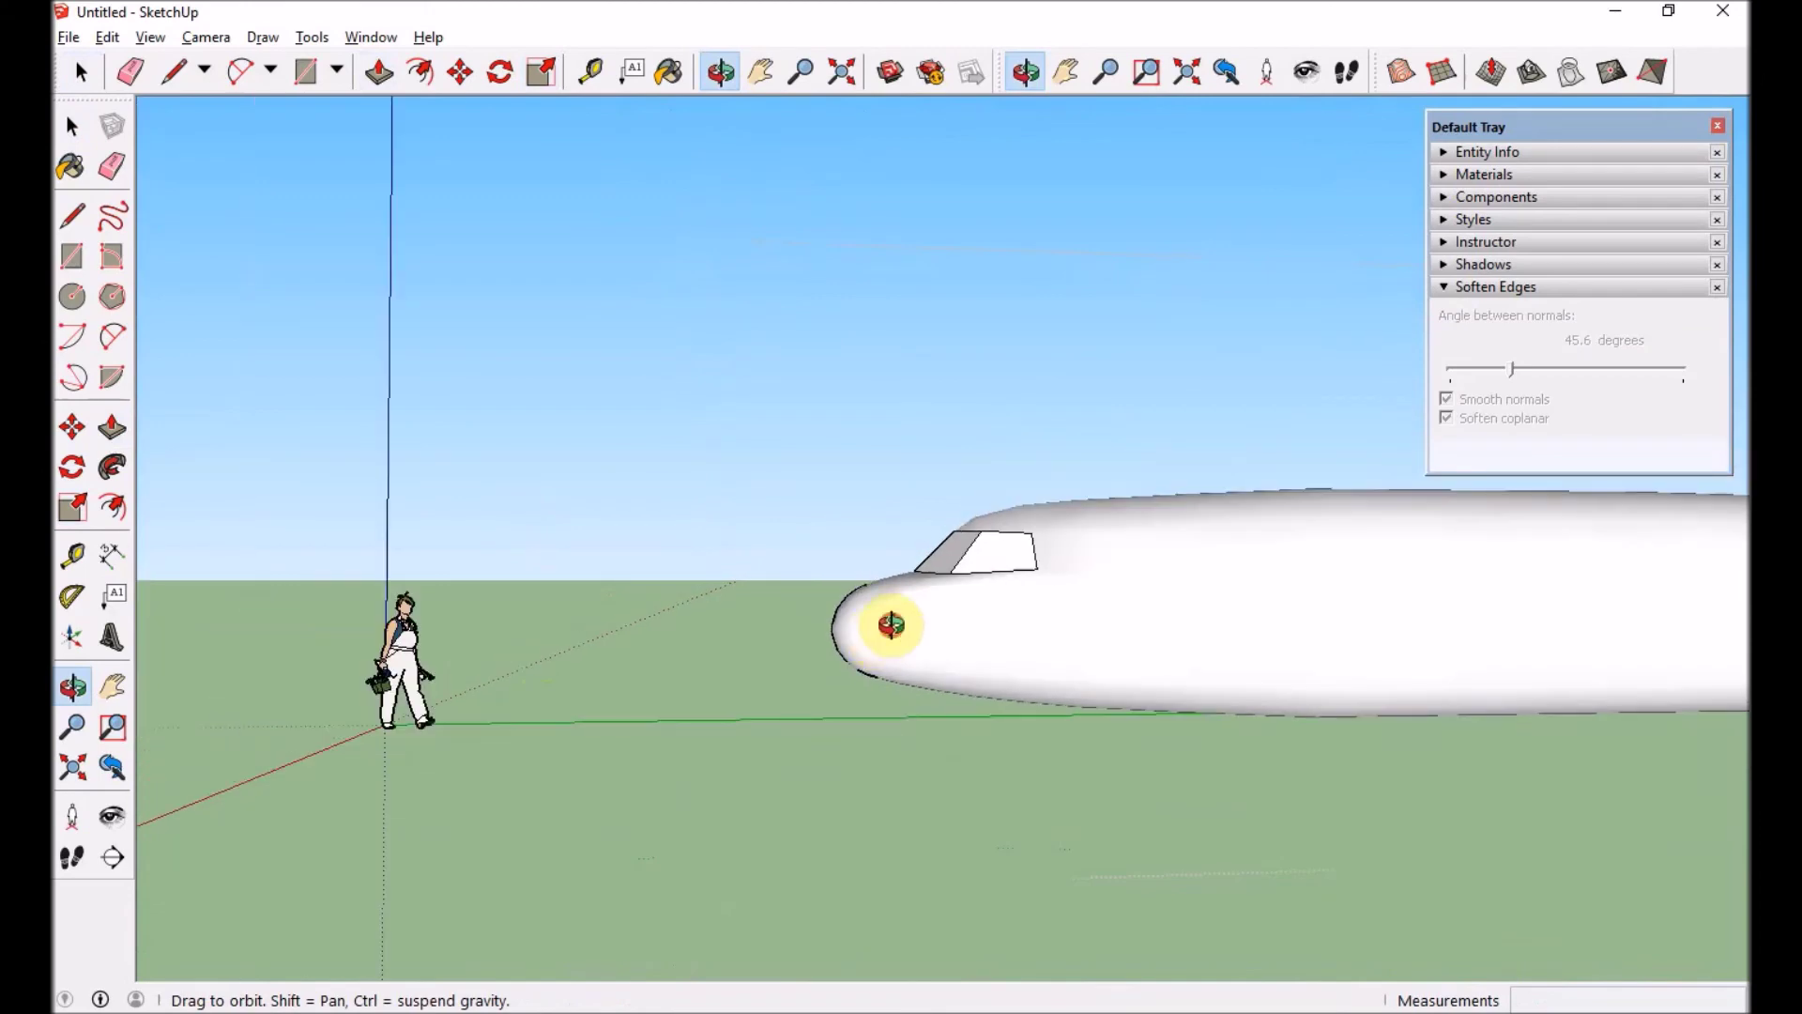
mouse_move(882, 624)
mouse_down()
mouse_move(820, 728)
mouse_move(1118, 591)
mouse_move(748, 656)
mouse_move(825, 567)
mouse_move(938, 544)
mouse_up()
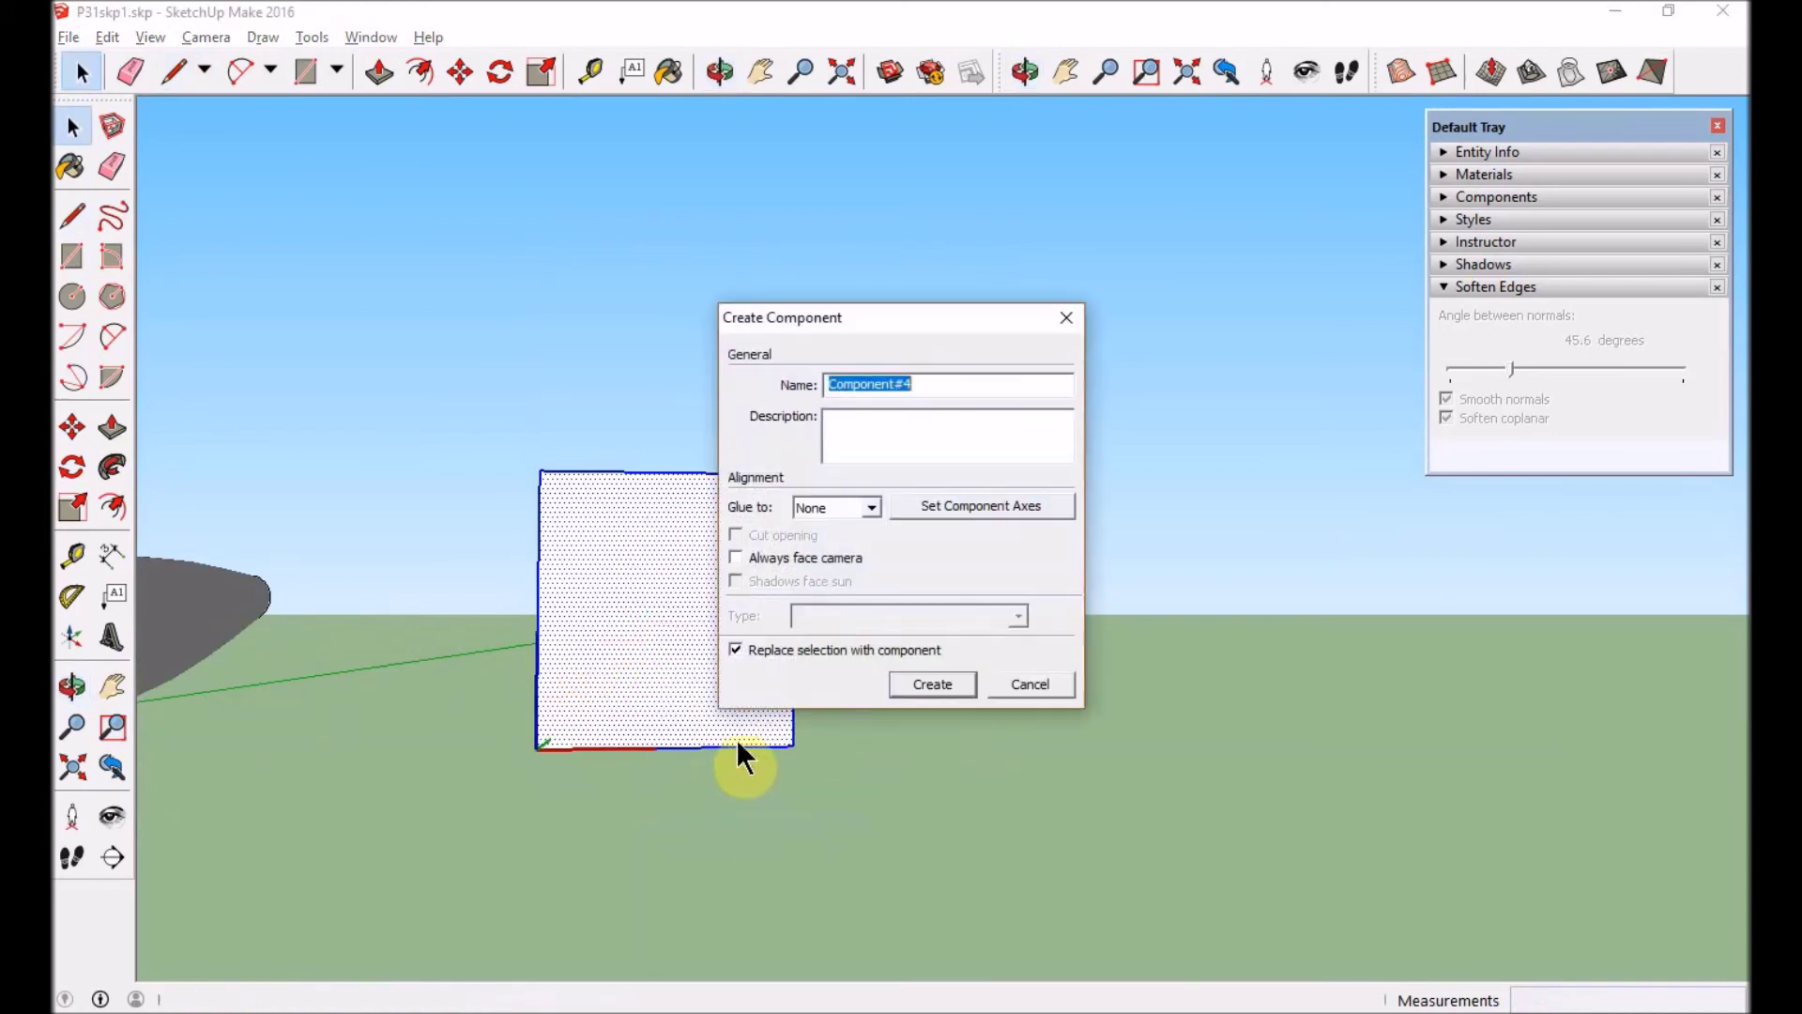
- Turn the upright rectangle into a component and place a mirrored copy beside it along the red axis
key(BackSpace)
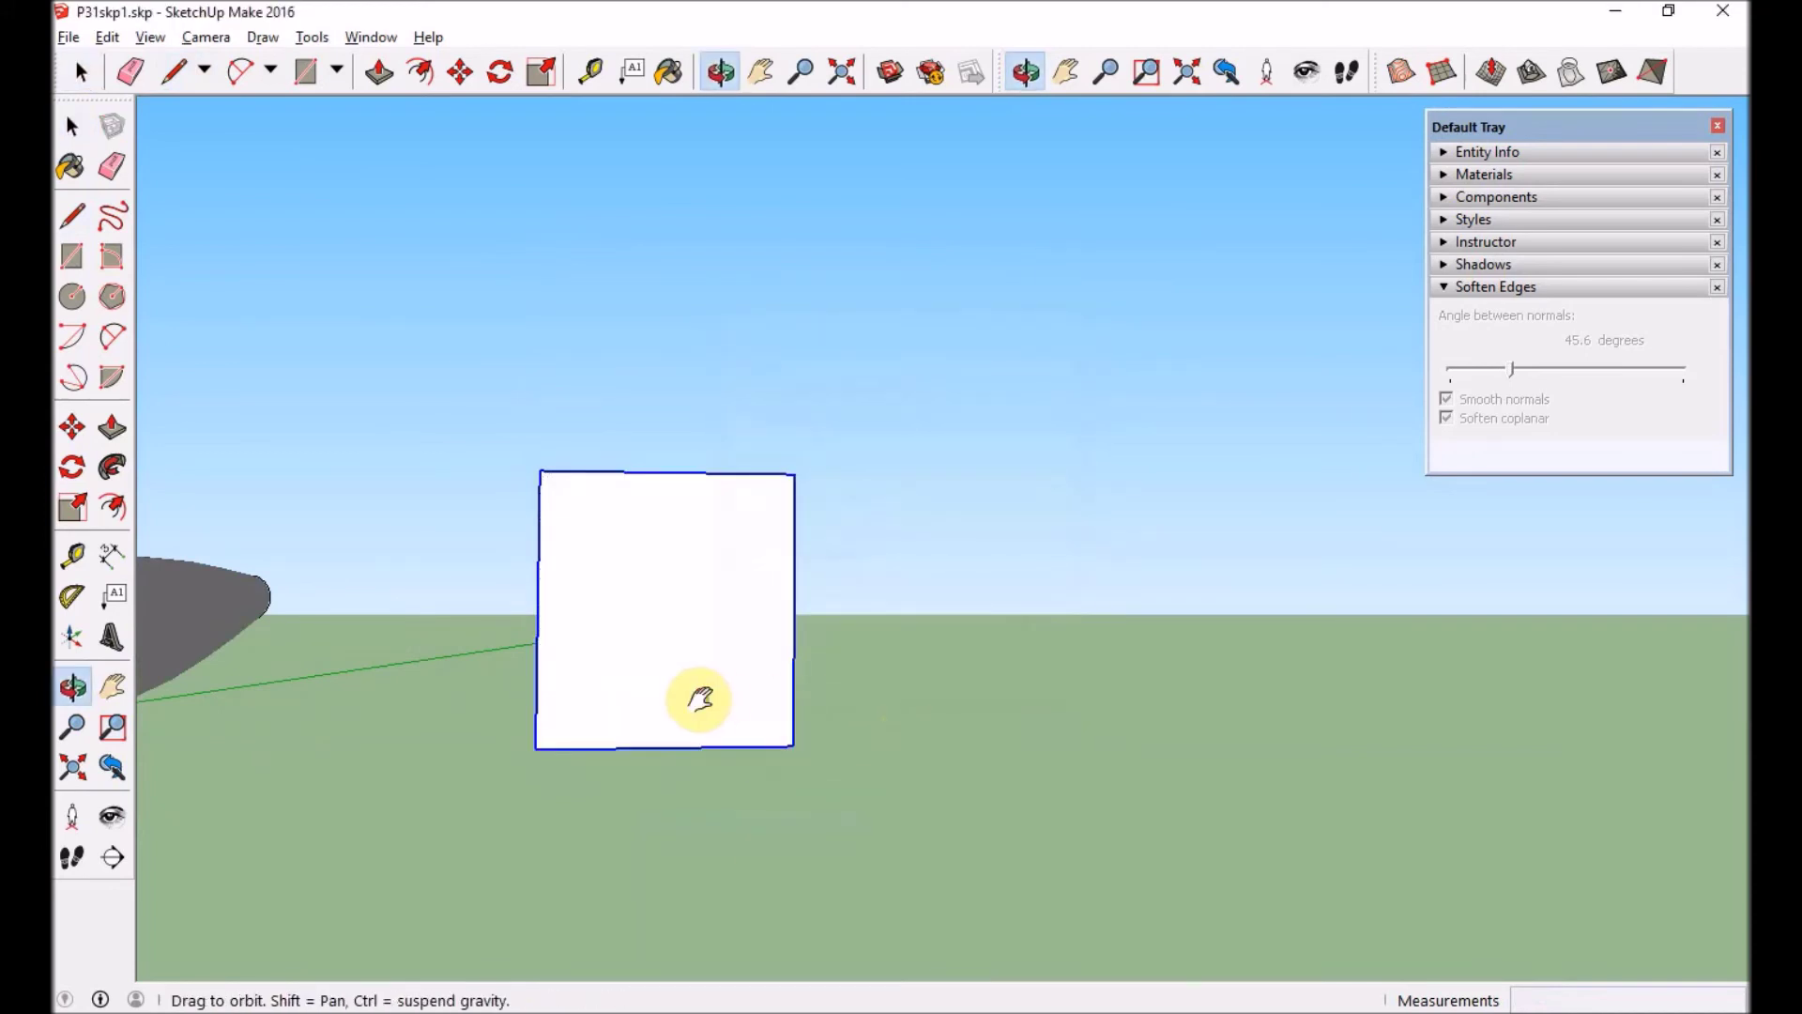
drag(697, 701, 950, 704)
key(m)
click(950, 704)
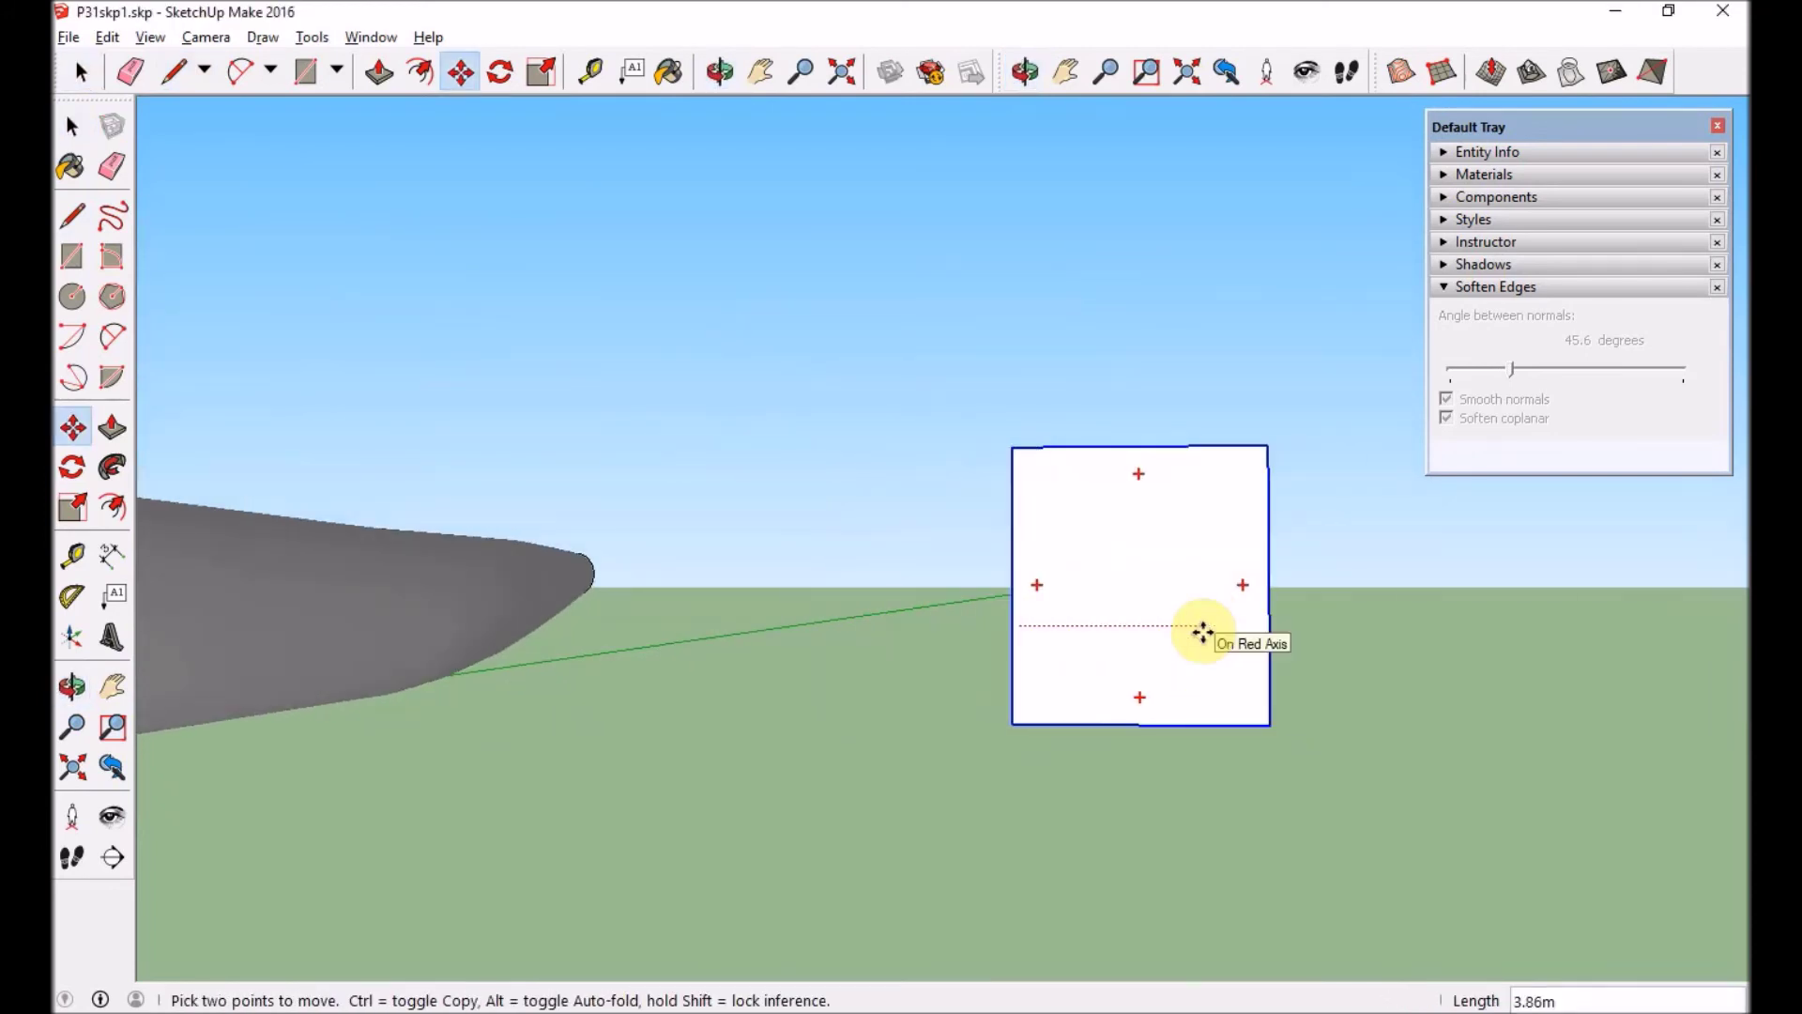
key(ctrl)
right_click(1096, 655)
click(982, 576)
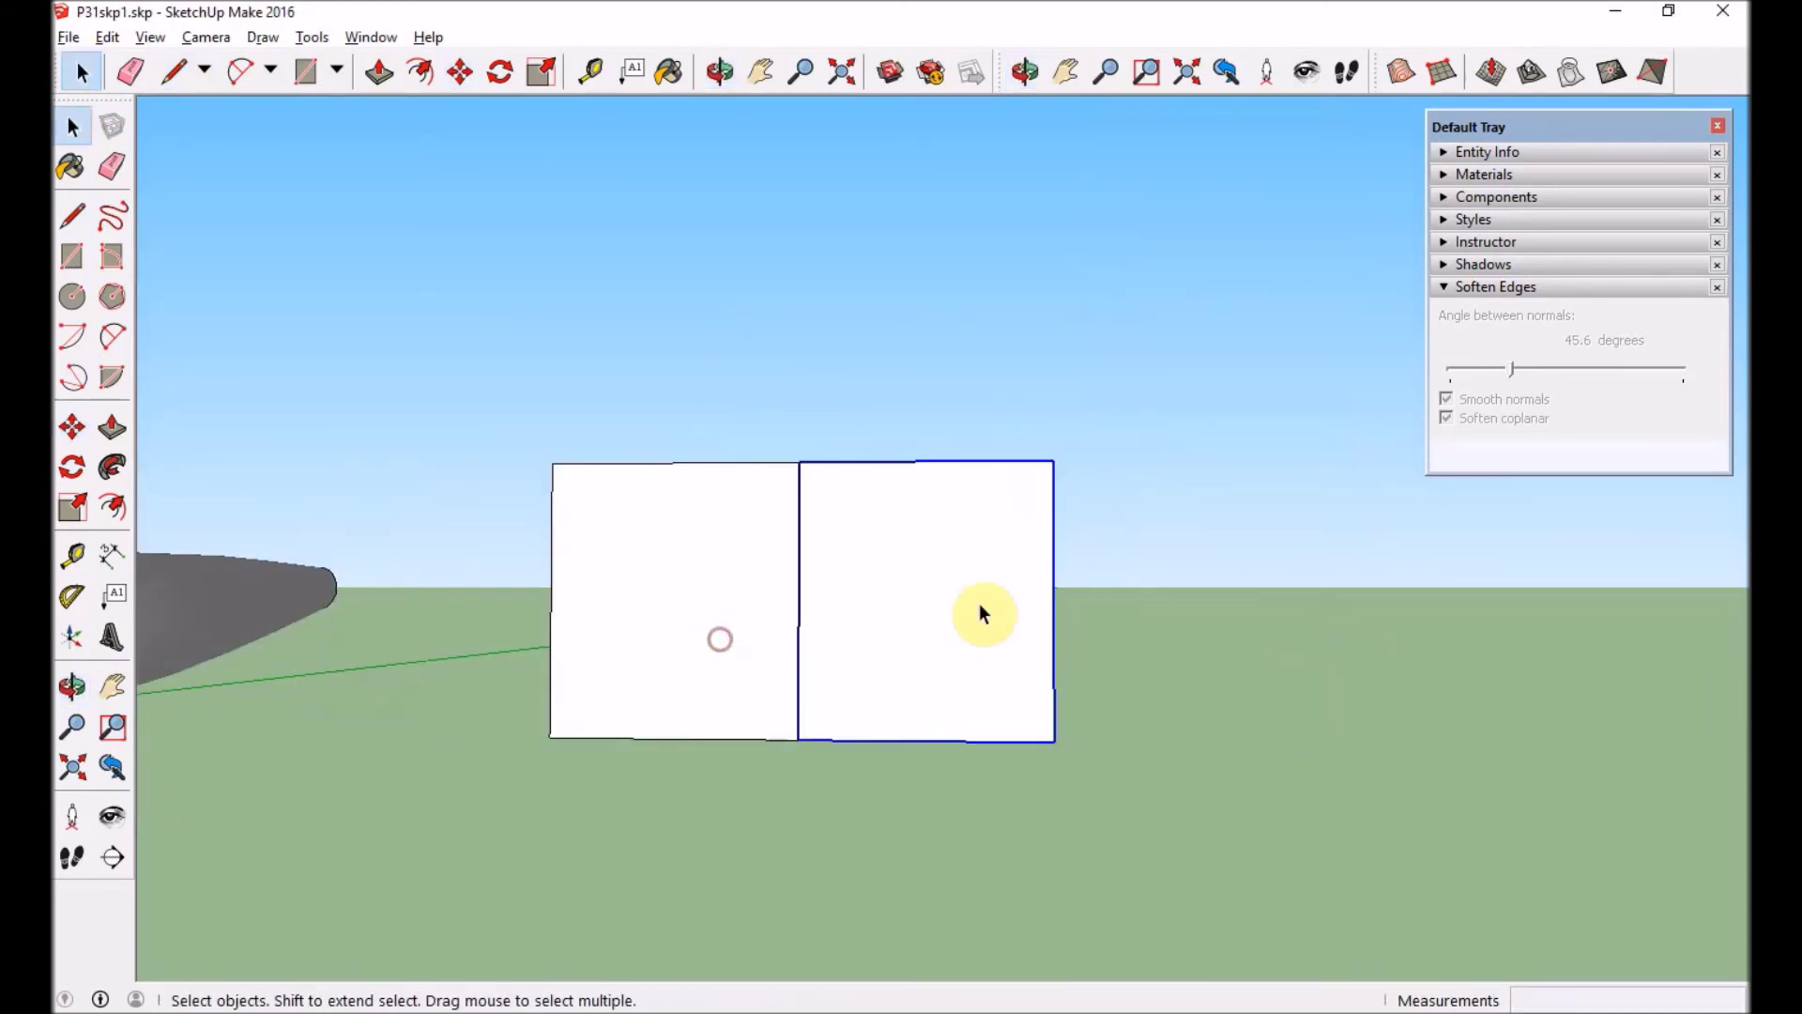
- Try a half profile with a rounded lower outer corner and an angled line near the mirror edge, trimming the outside
key(l)
scroll(978, 611, up, 5)
scroll(666, 756, up, 2)
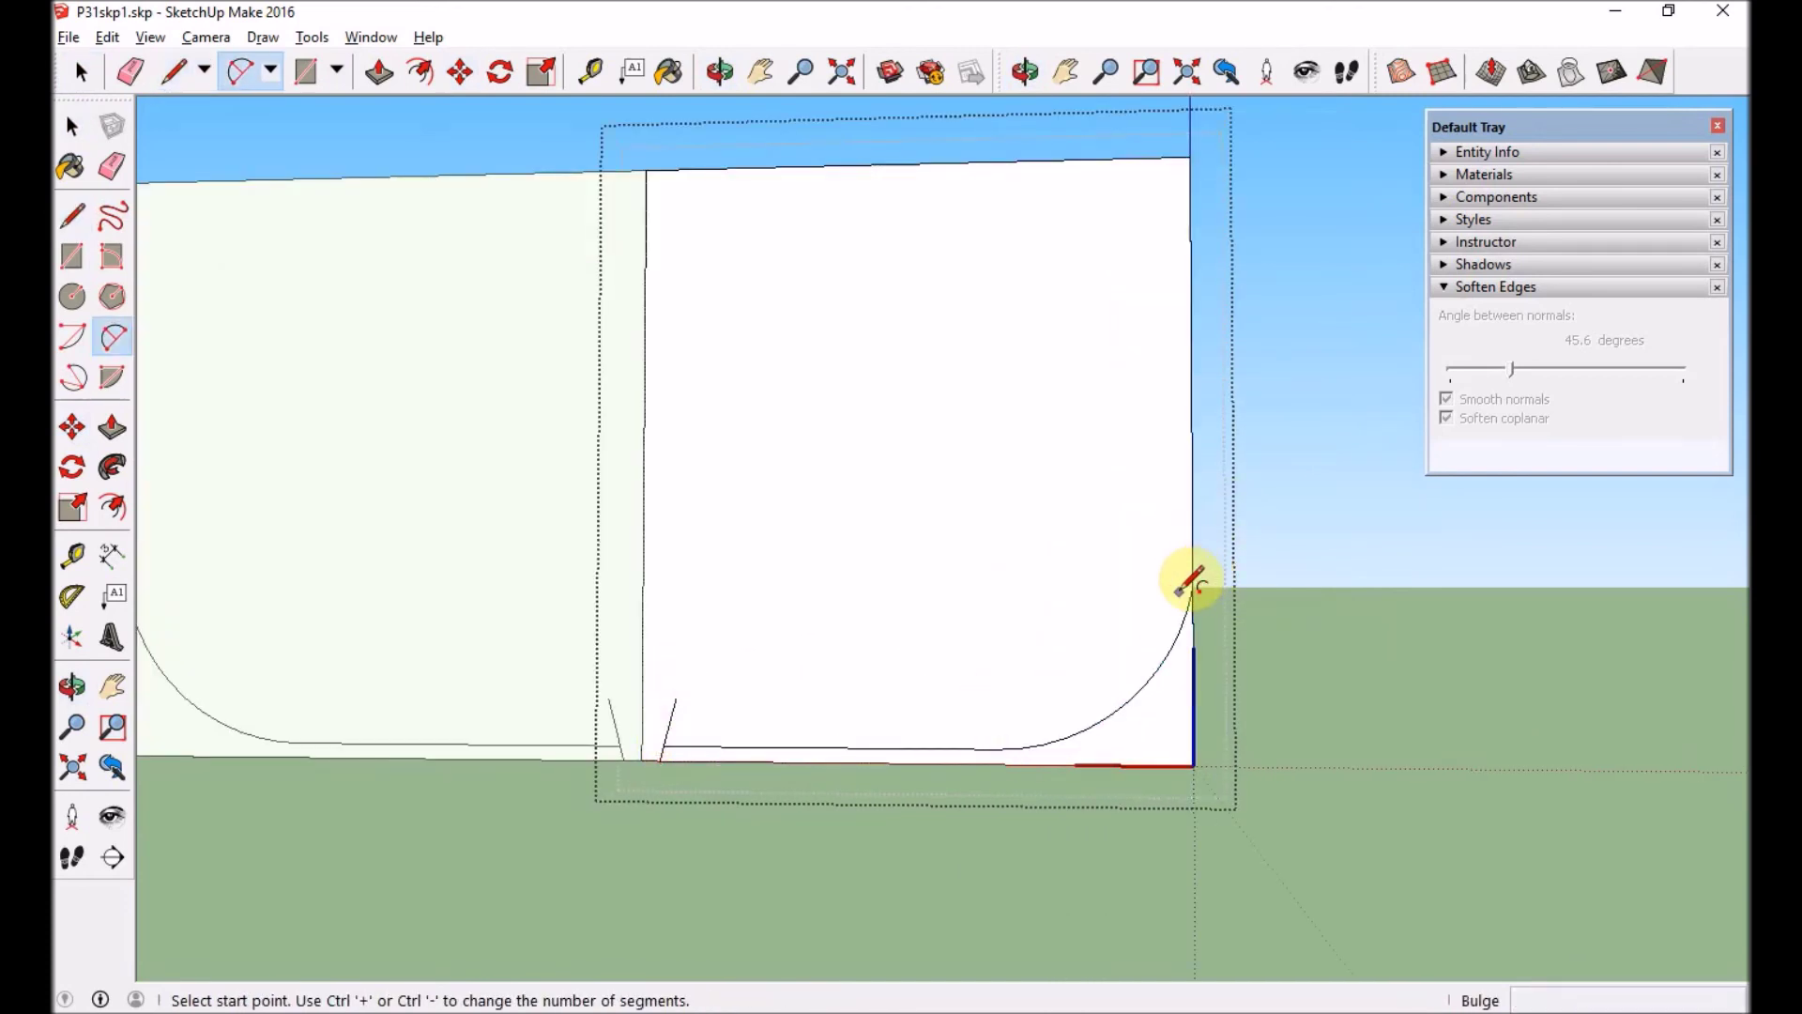
click(1194, 693)
scroll(1085, 672, down, 2)
middle_drag(1085, 672, 1085, 672)
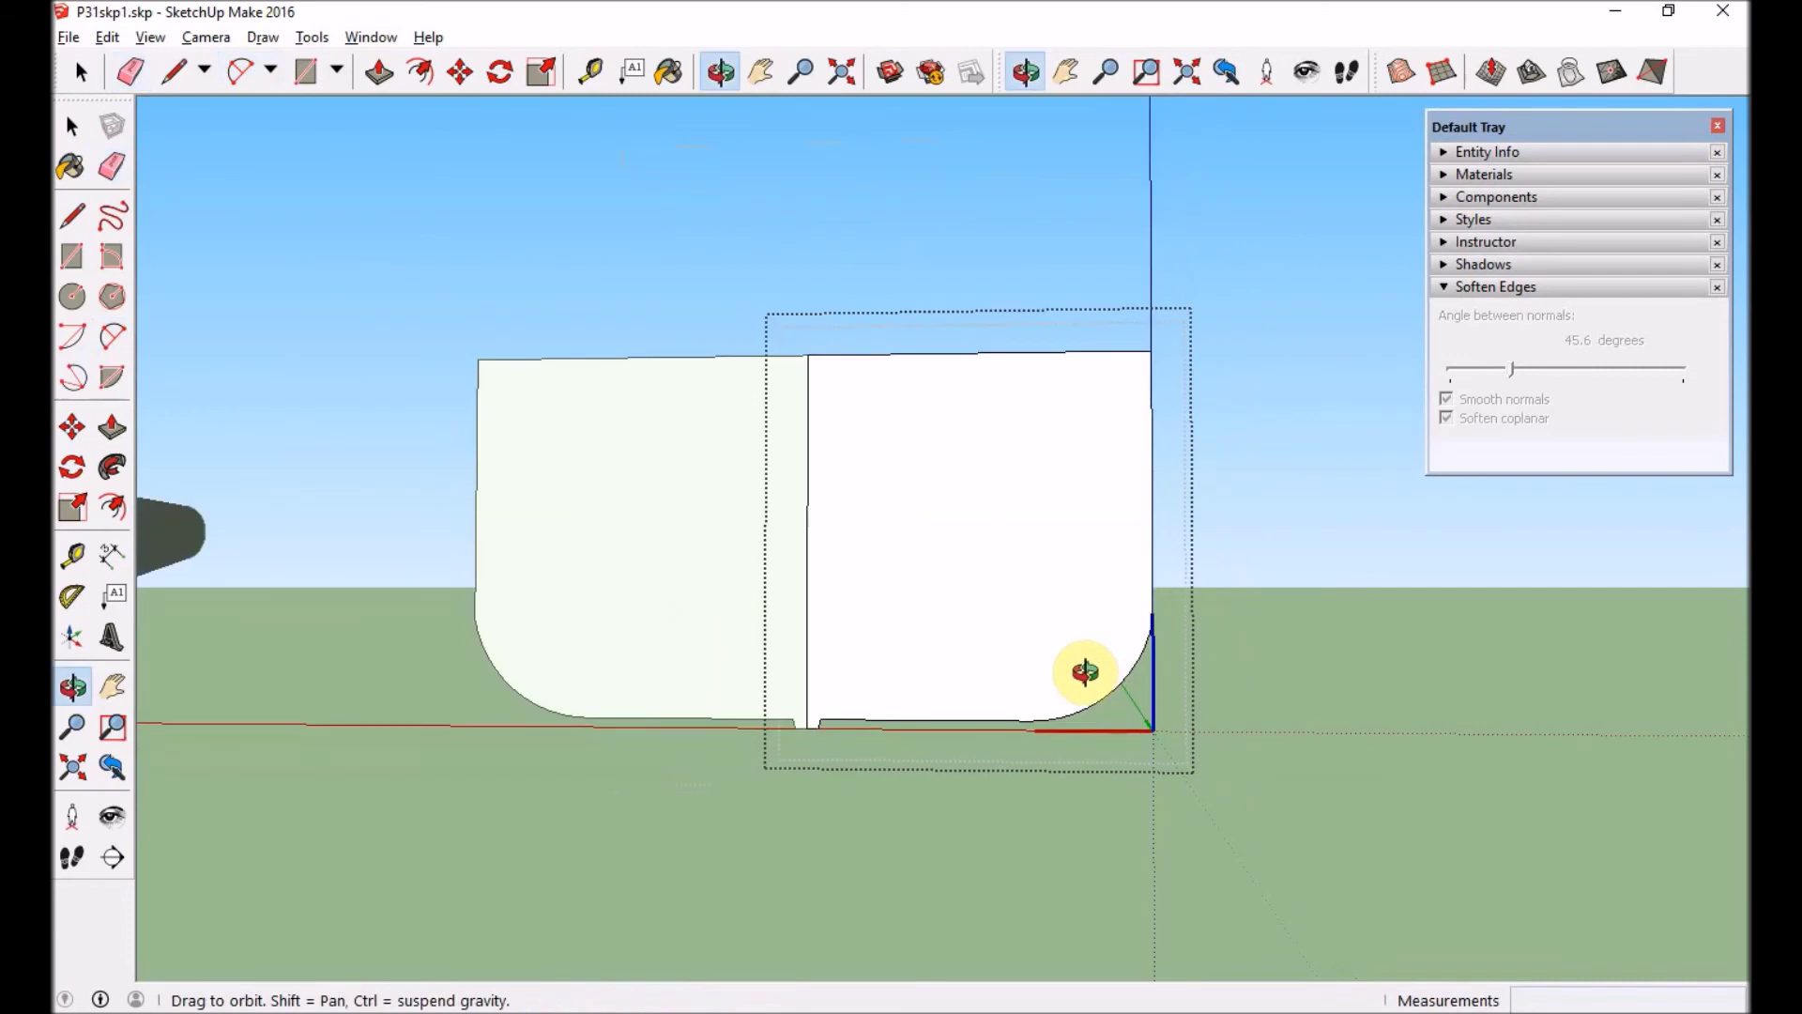
- Try a flared half profile made of an angled line and arcs inside the rectangle component, and undo it
key(l)
scroll(805, 713, up, 3)
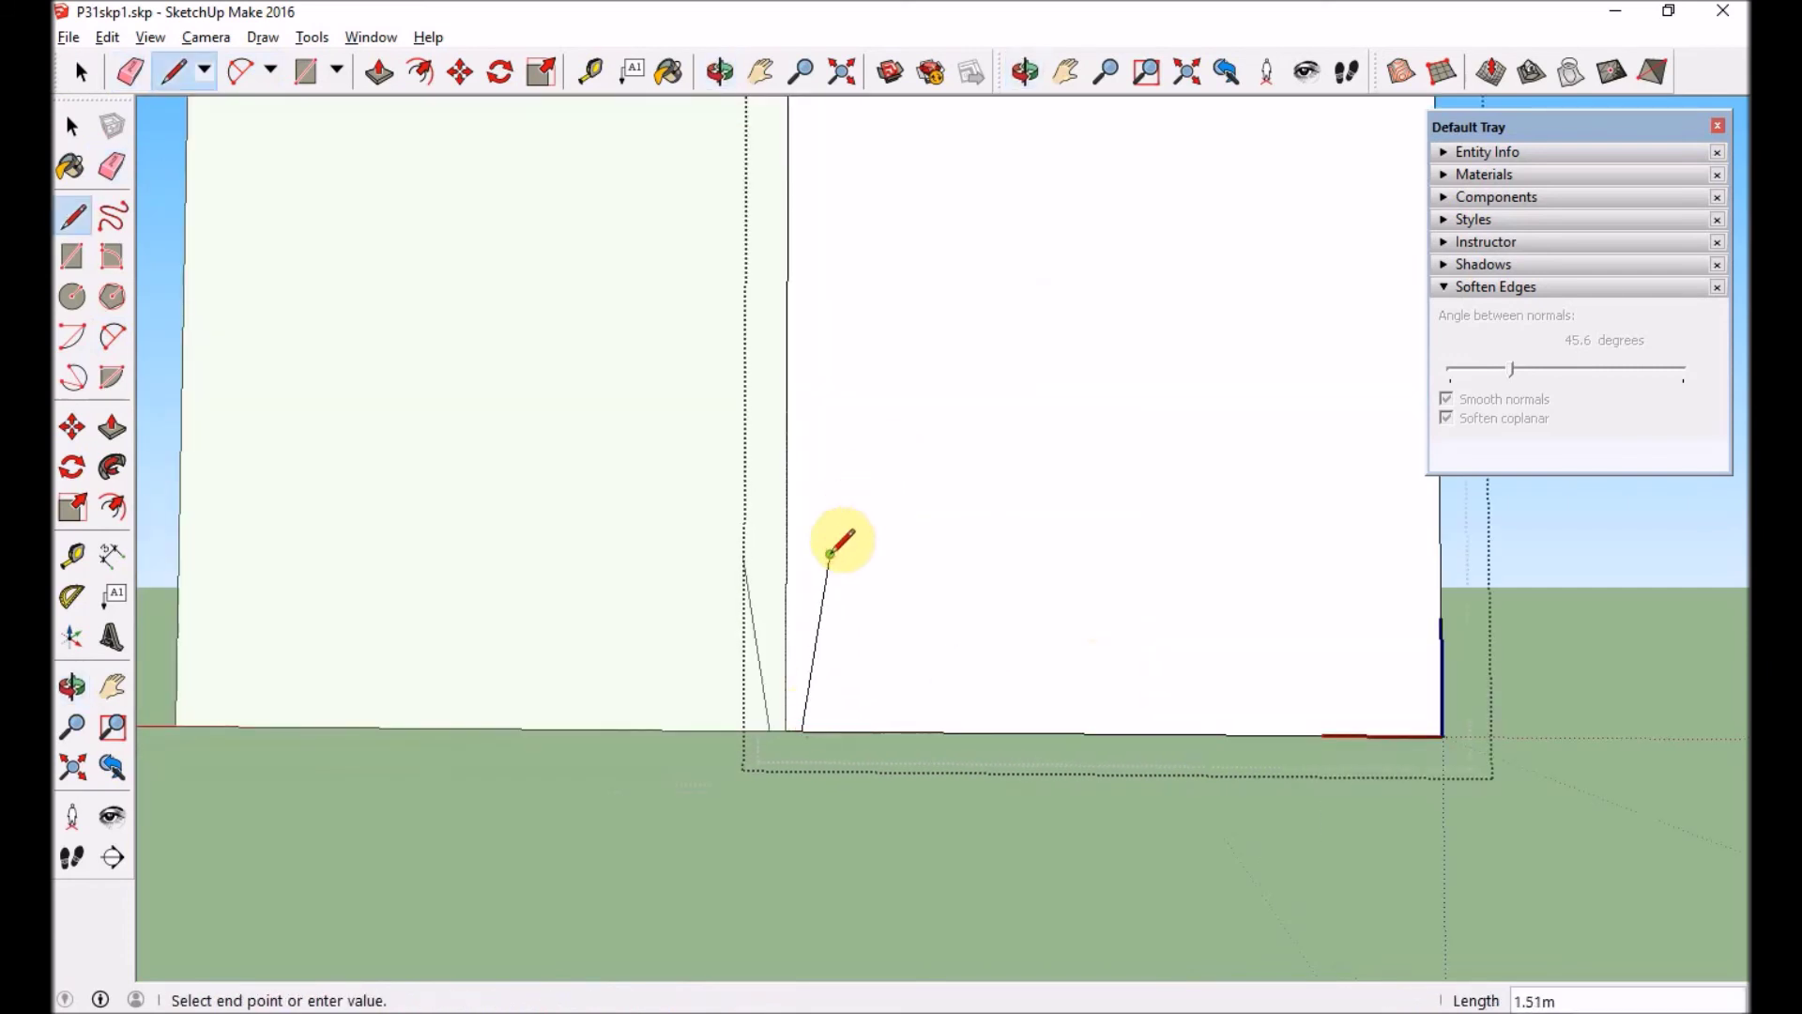
click(1046, 361)
scroll(1026, 413, down, 2)
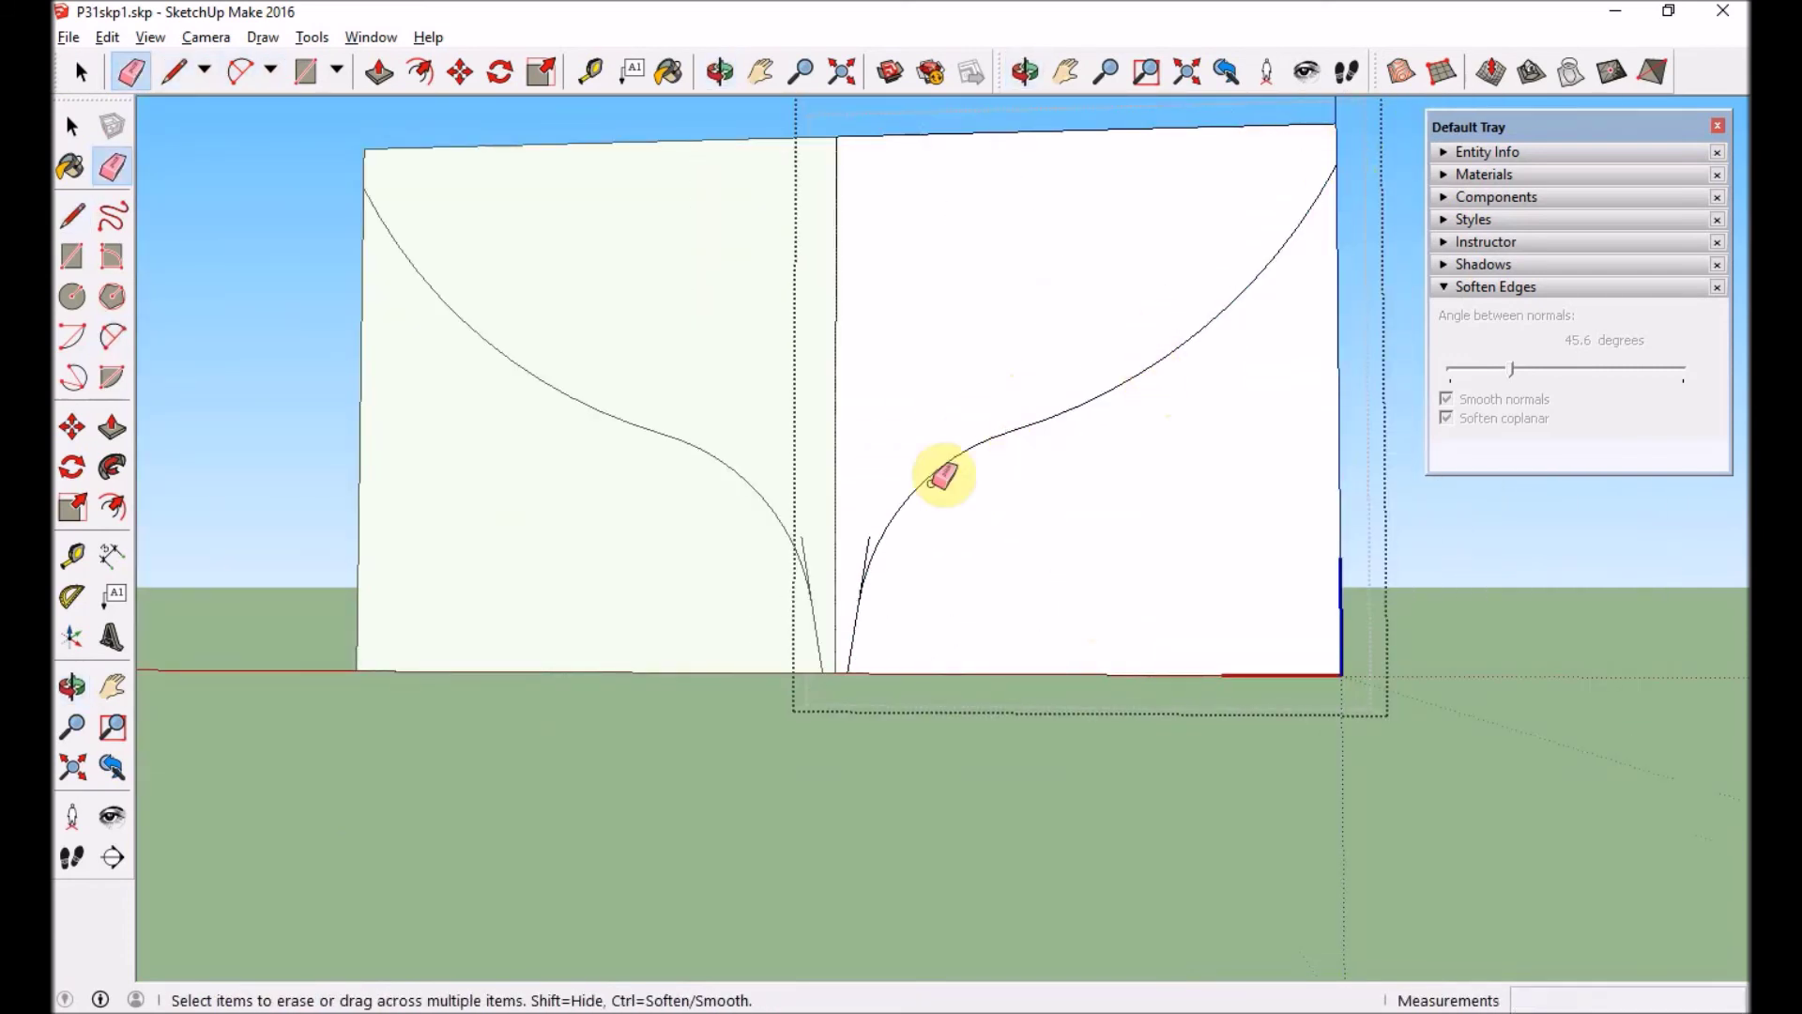
drag(1274, 567, 1351, 556)
key(ctrl+z)
key(ctrl+z)
key(ctrl+z)
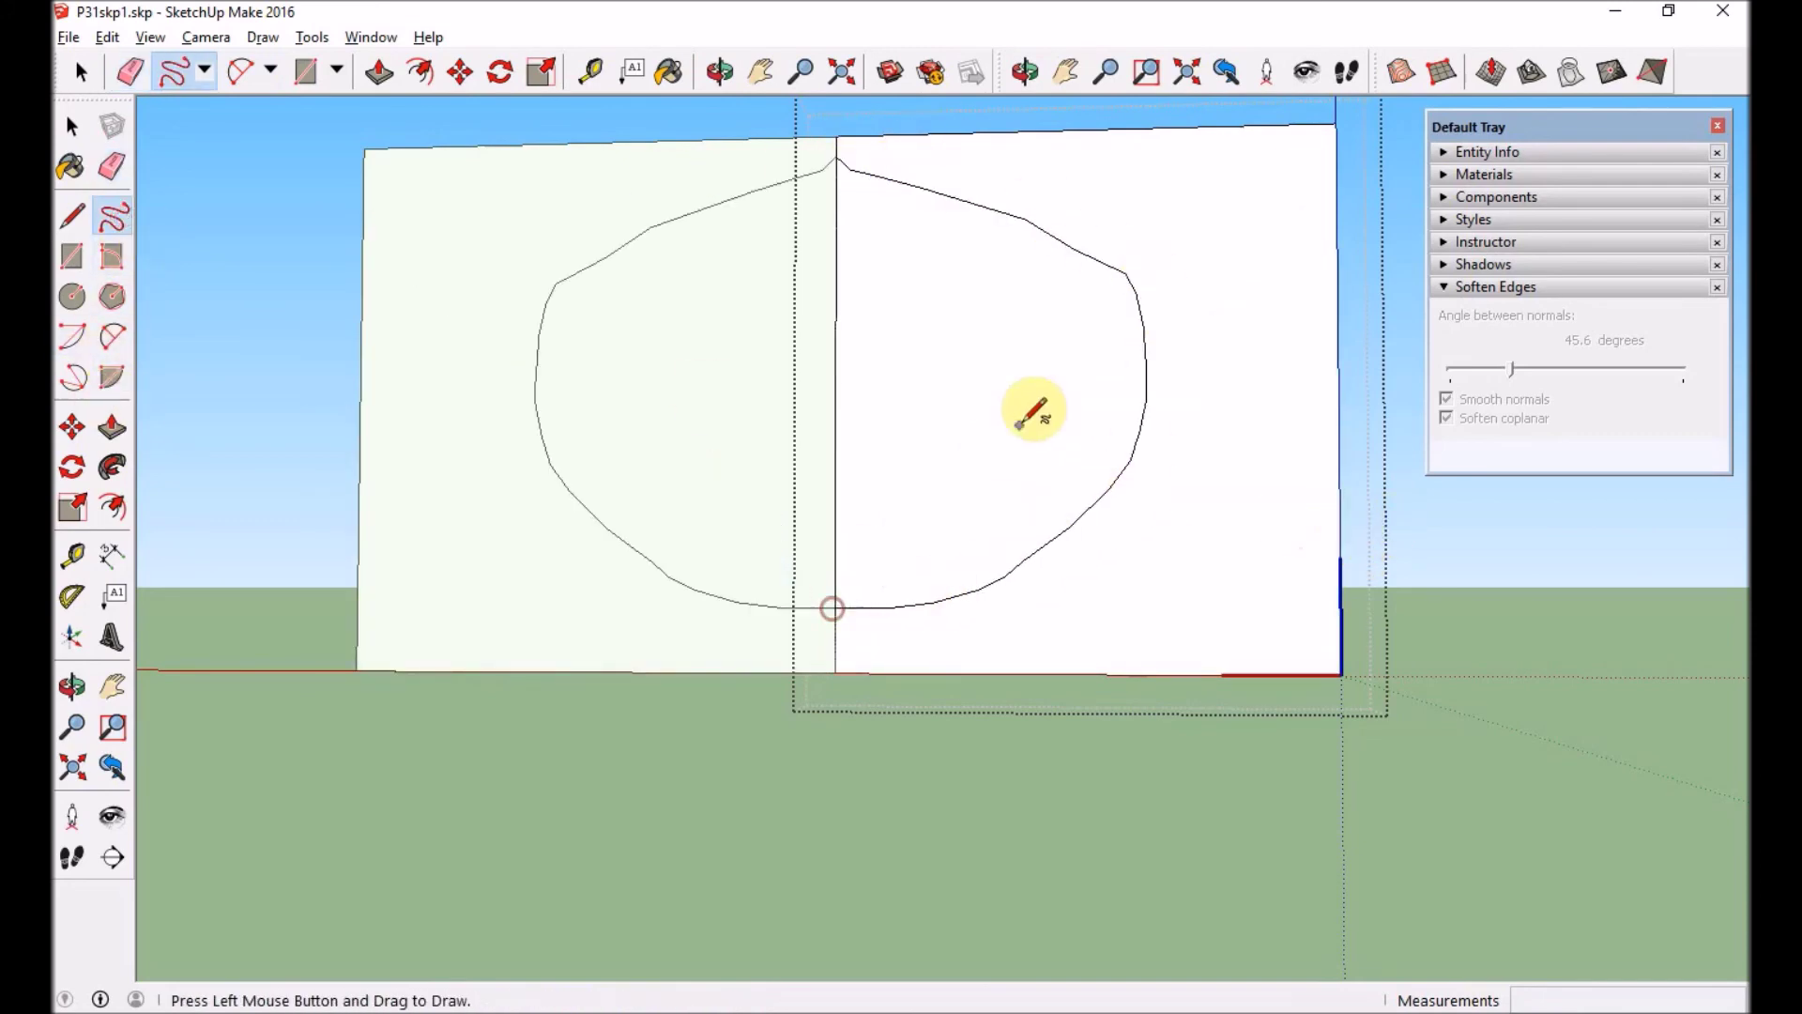
- Try to trim the rectangle outside the freehand outline, and undo the deletion and the outline
click(1285, 138)
shift+triple_click(1008, 306)
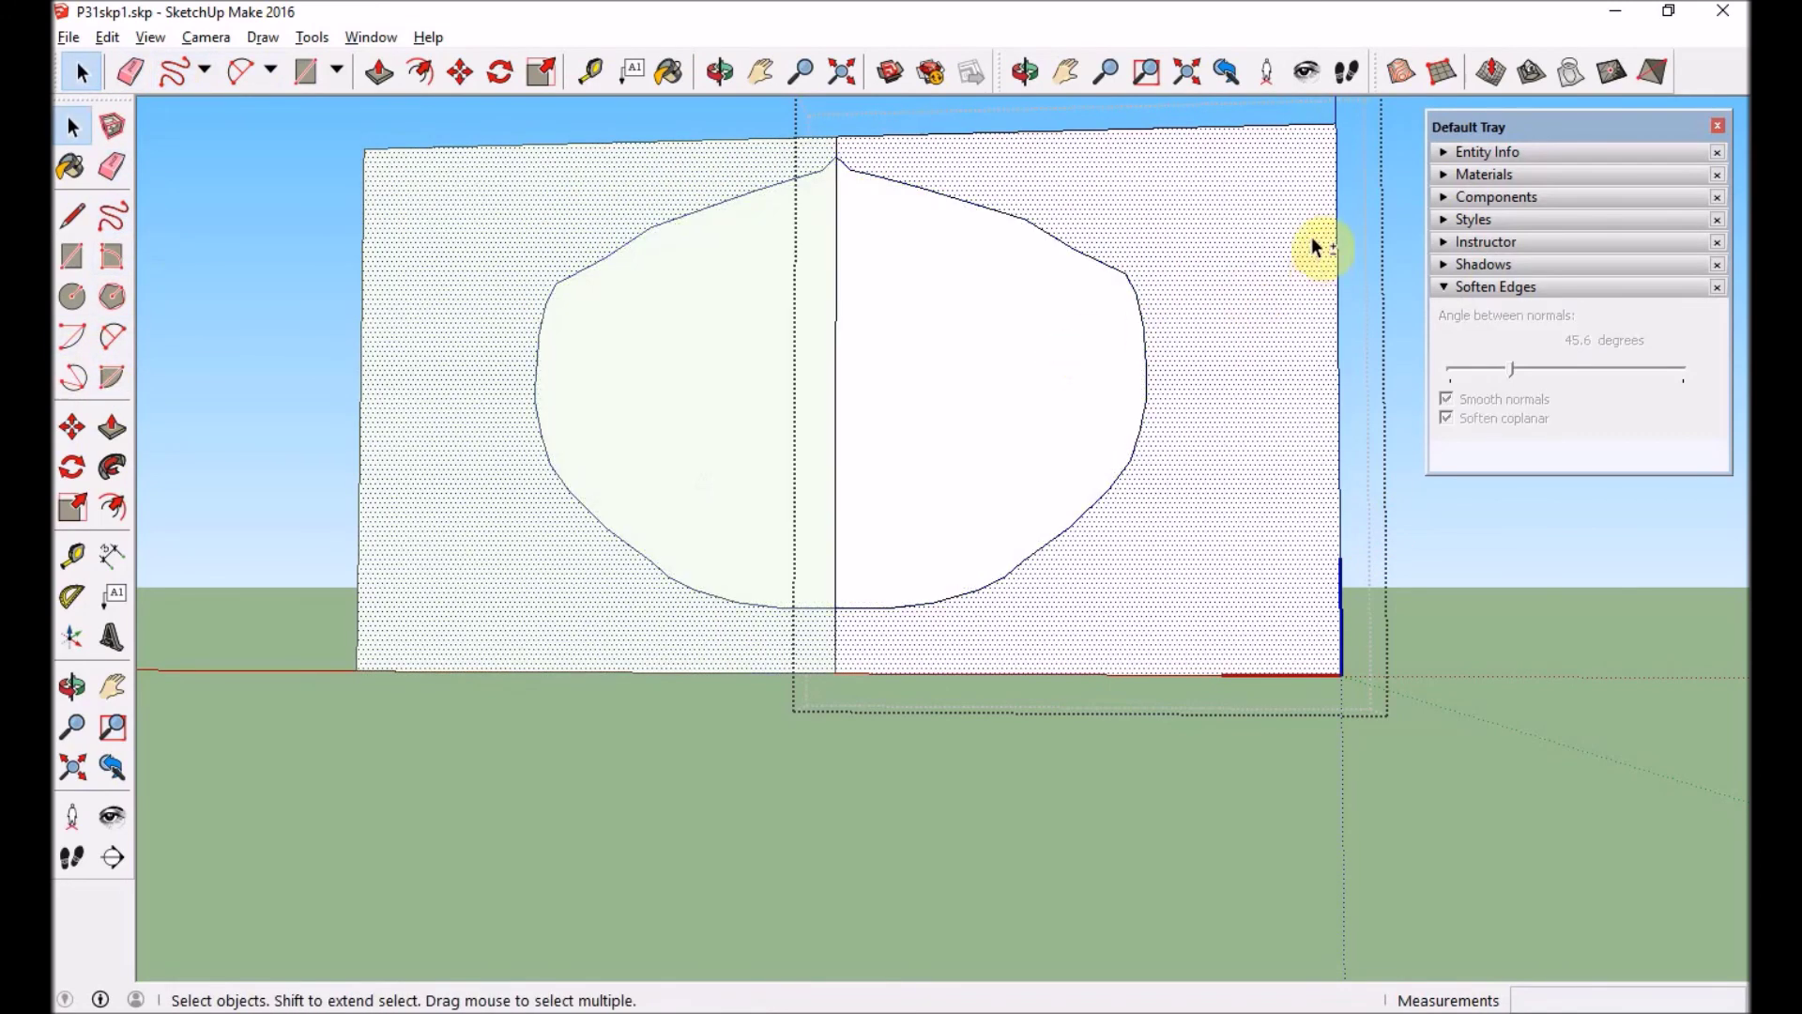
shift+double_click(1214, 245)
shift+double_click(1019, 324)
key(Delete)
key(ctrl+z)
key(ctrl+z)
- Draw a half vehicle outline with straight lines inside the rectangle, with a flat base, stepped side and roof line
key(l)
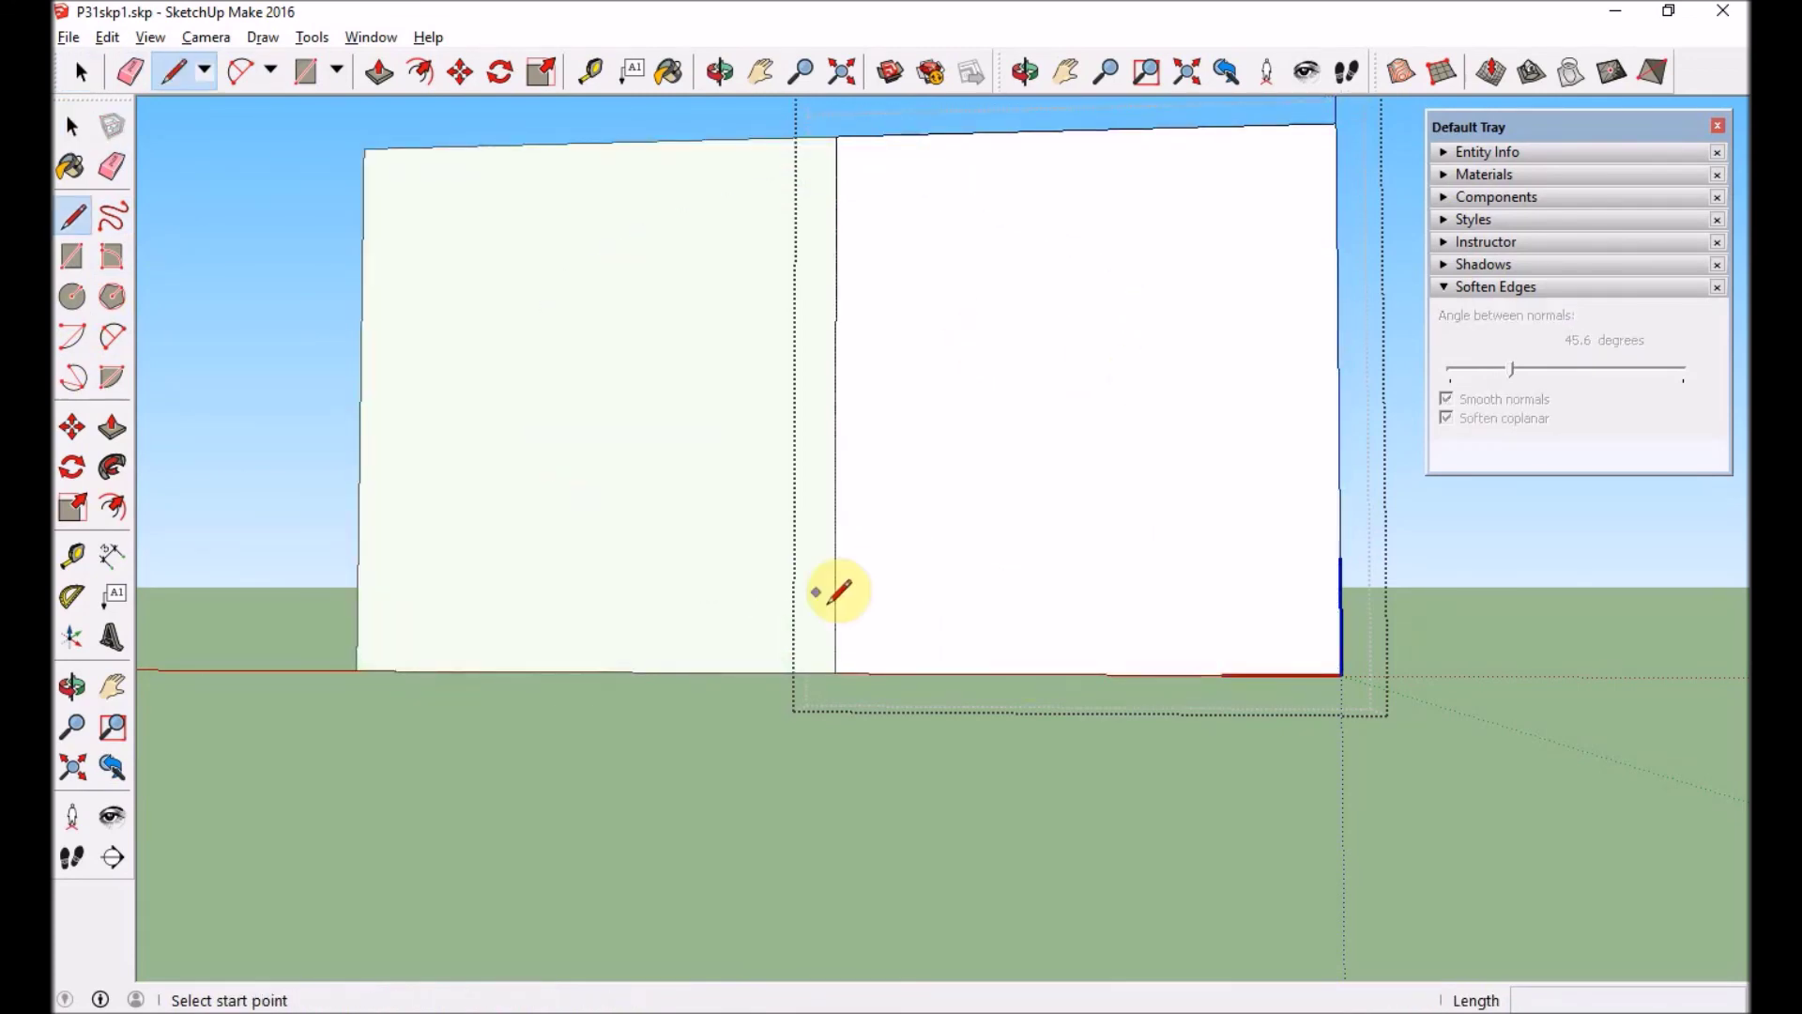
click(1280, 624)
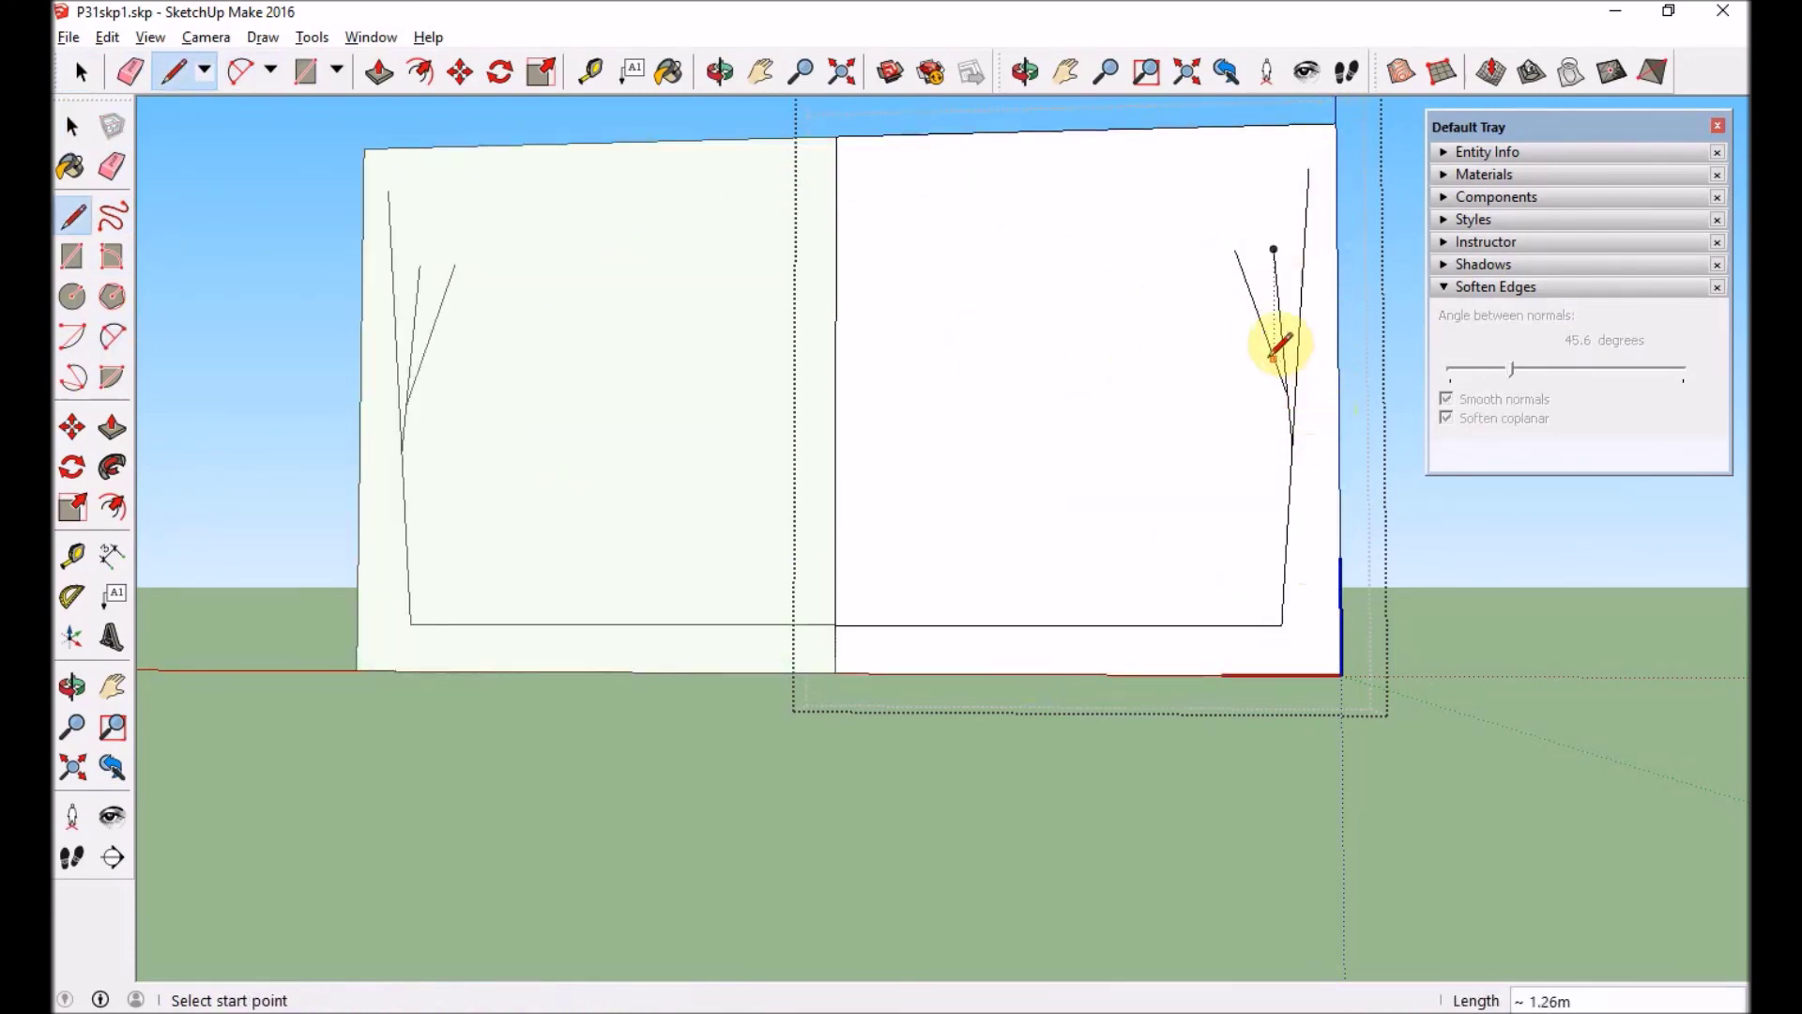
click(1178, 168)
scroll(1178, 169, up, 3)
scroll(634, 176, down, 2)
click(703, 172)
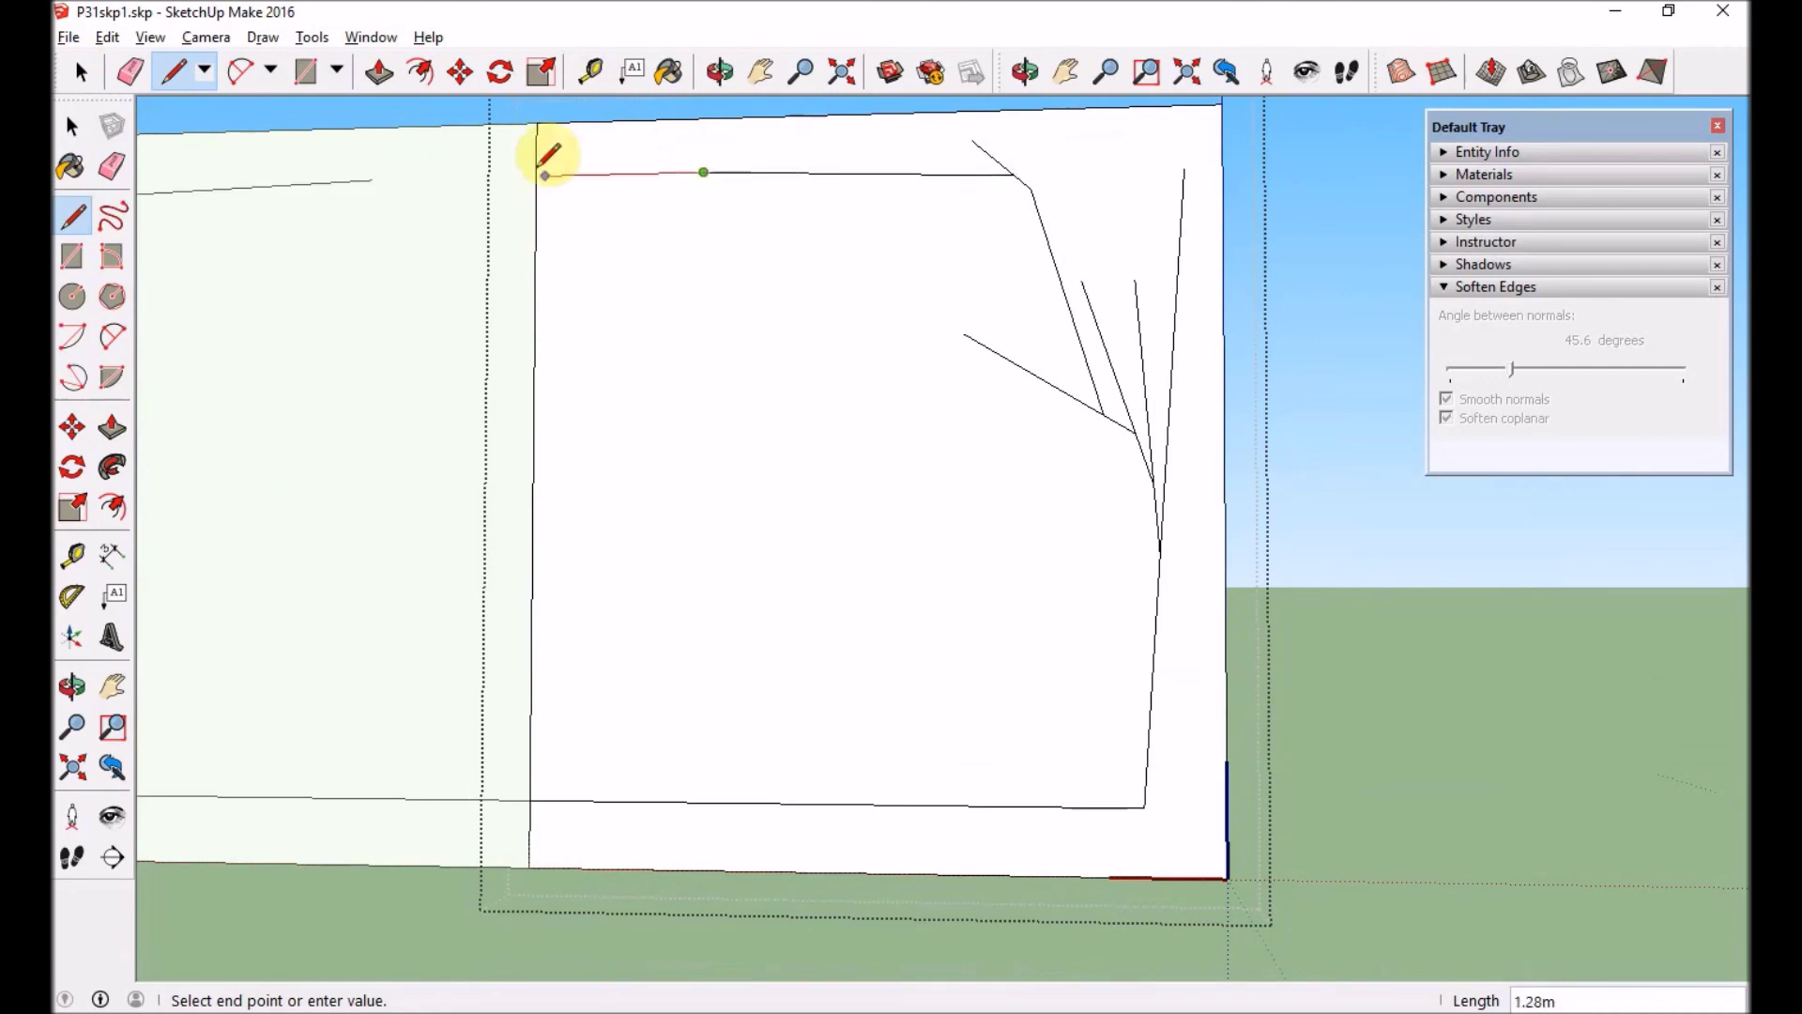
- Select the faces of the half rectangle inside and around the vehicle outline
middle_drag(1121, 344, 868, 340)
double_click(1036, 273)
shift+click(826, 416)
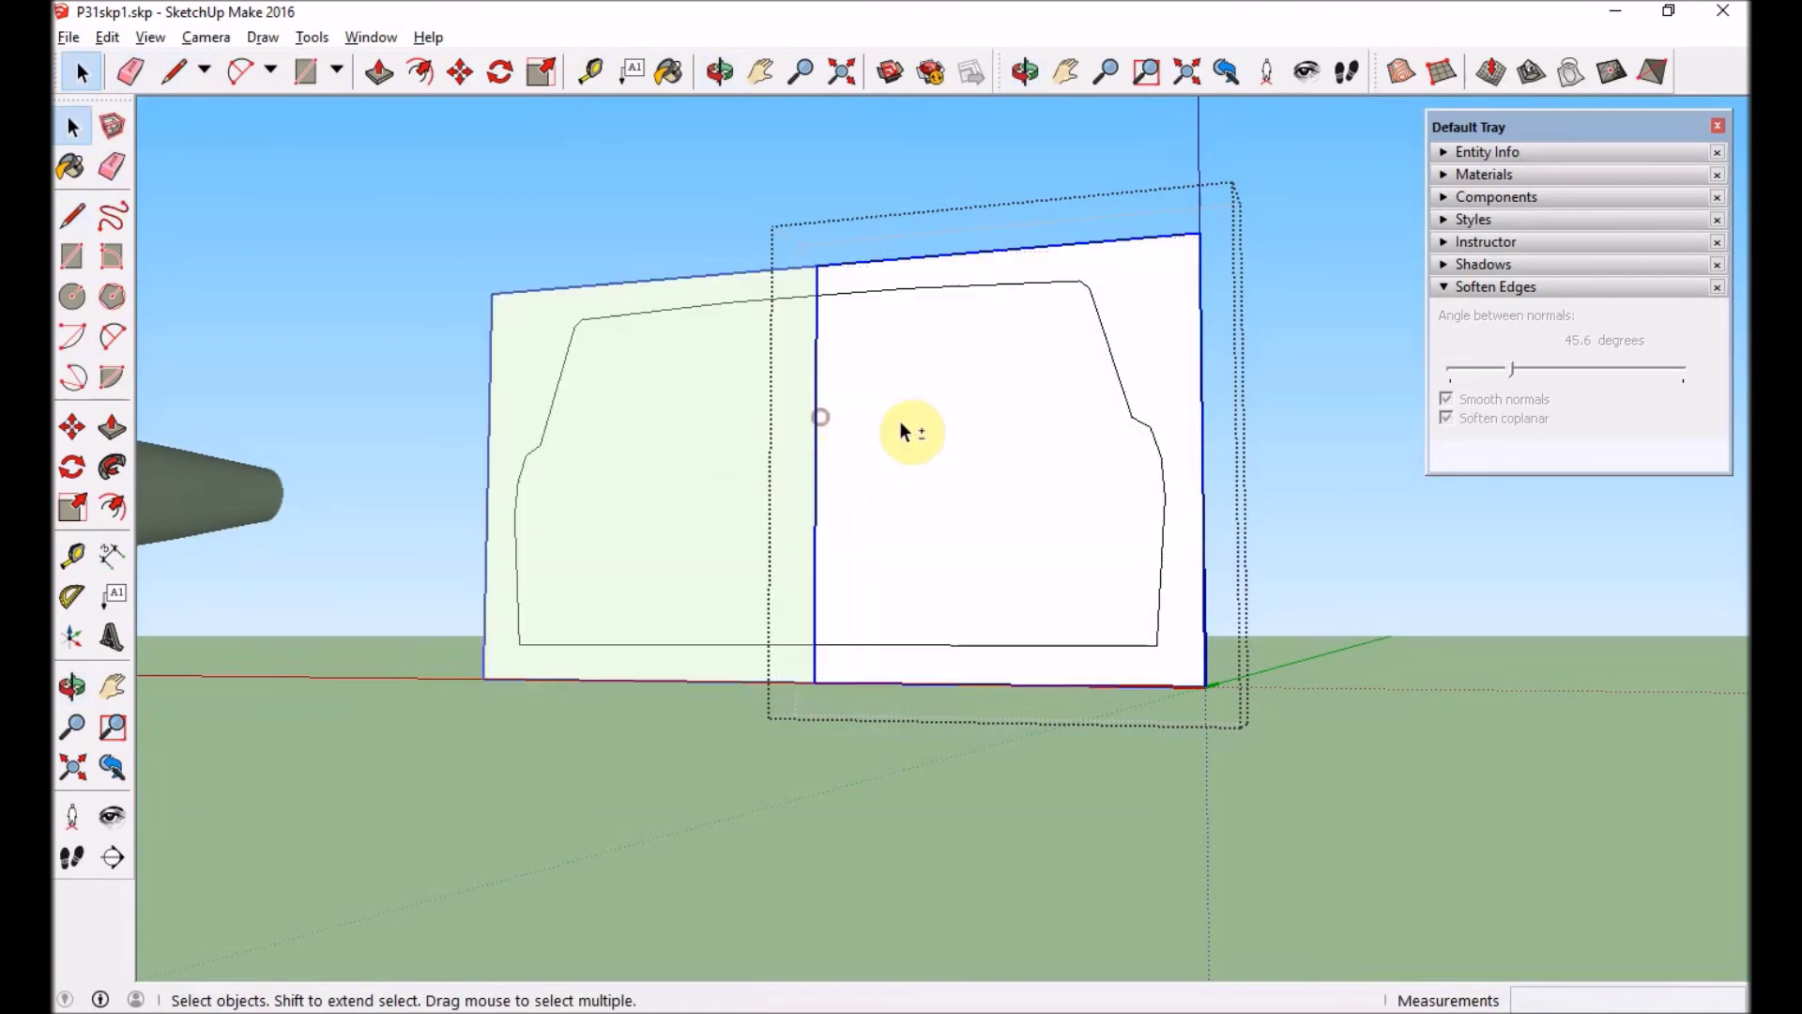
shift+click(915, 420)
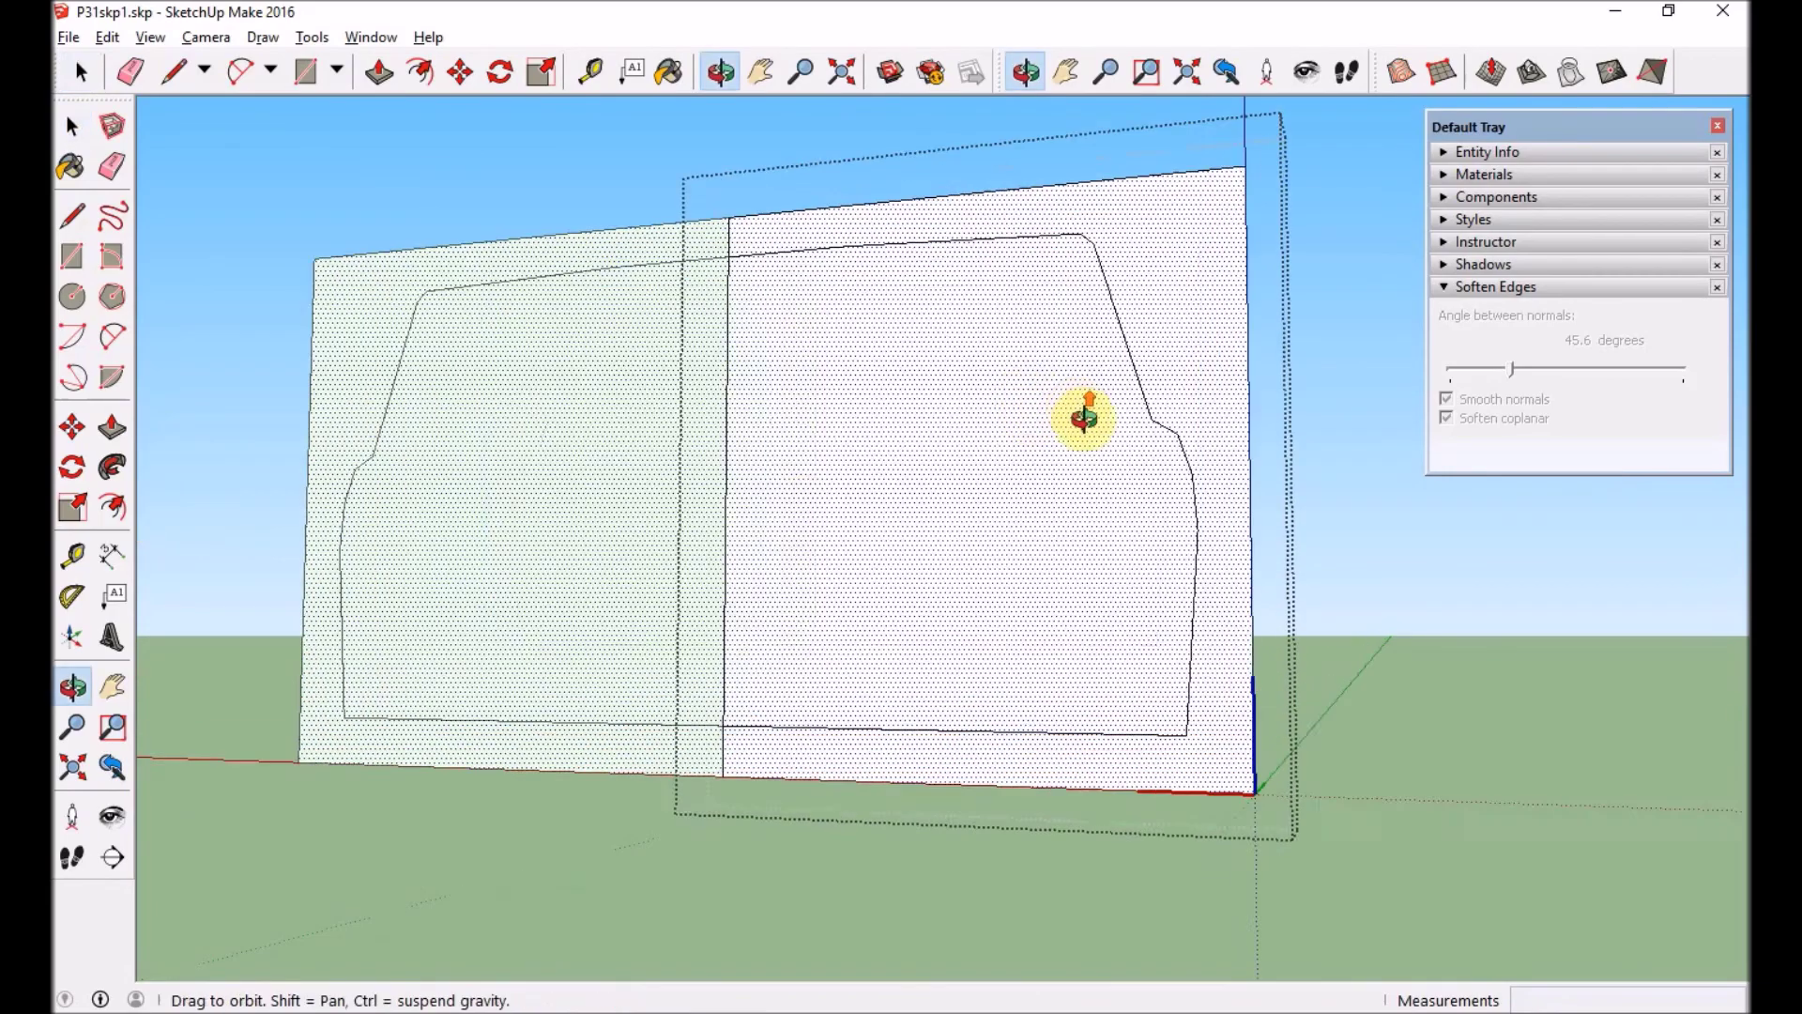